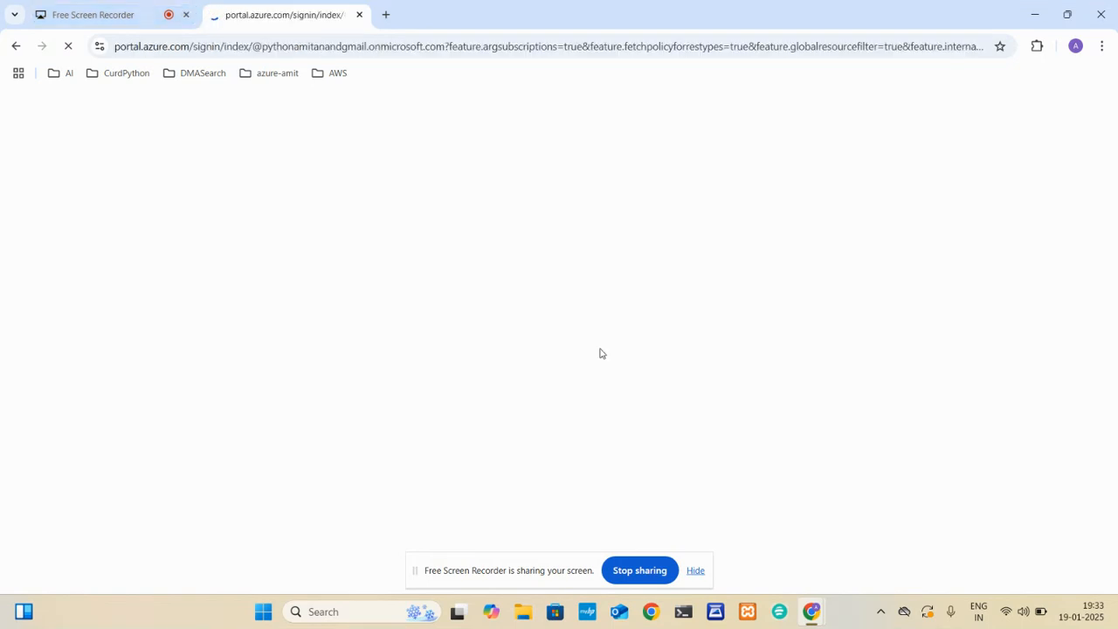
Search the web in a new tab for "azure data factory data flow" and look through the Microsoft Learn mapping data flows overview
click(697, 571)
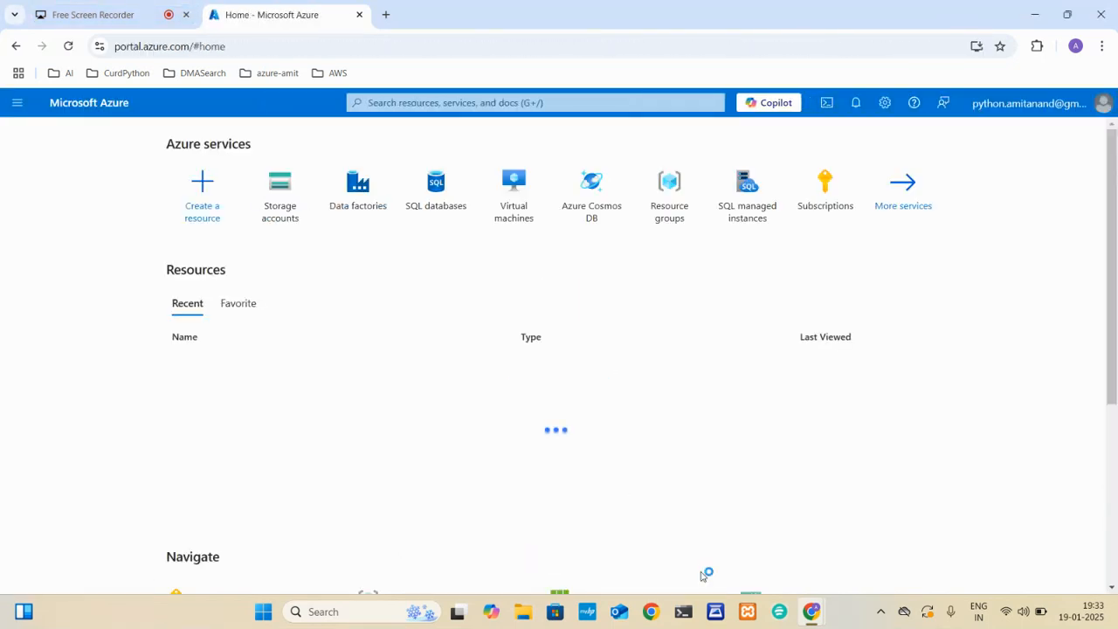
click(385, 15)
text(az)
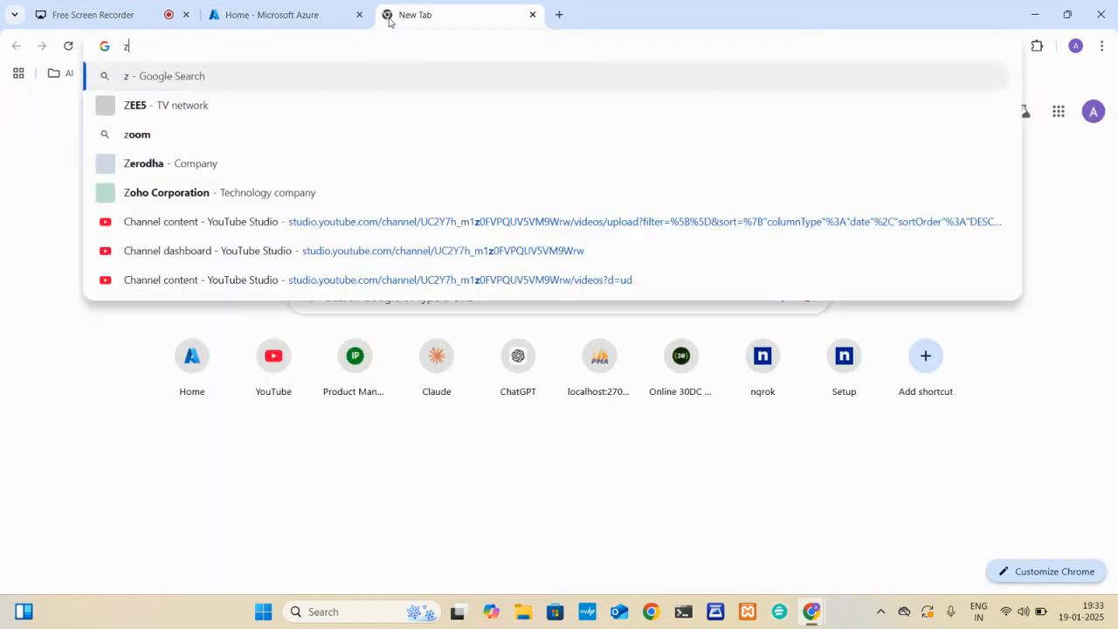
text(ure )
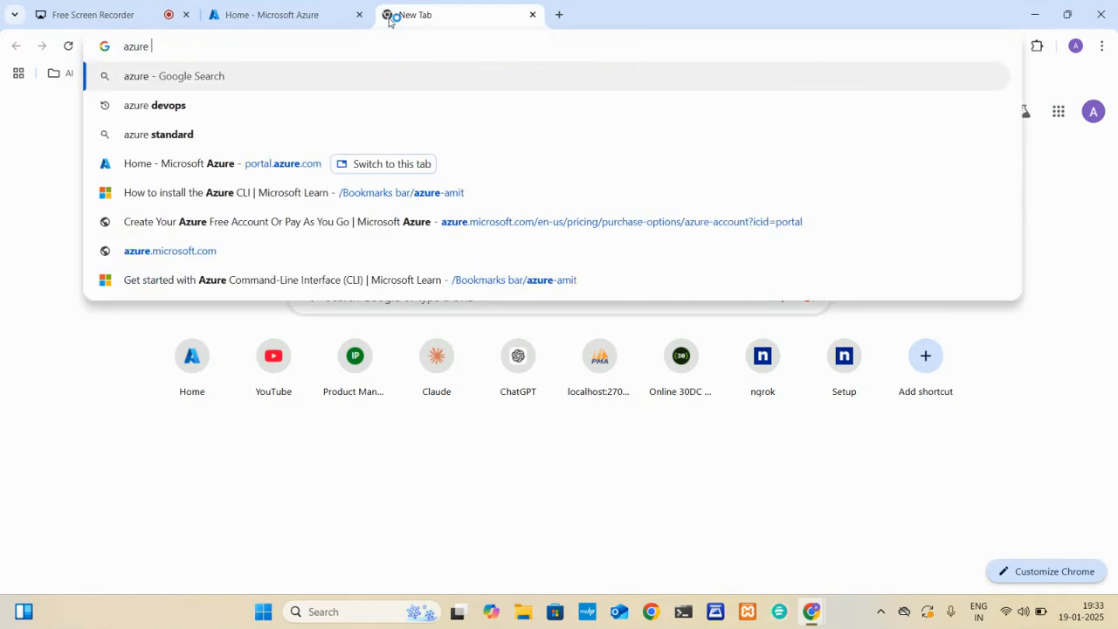
text(data fa)
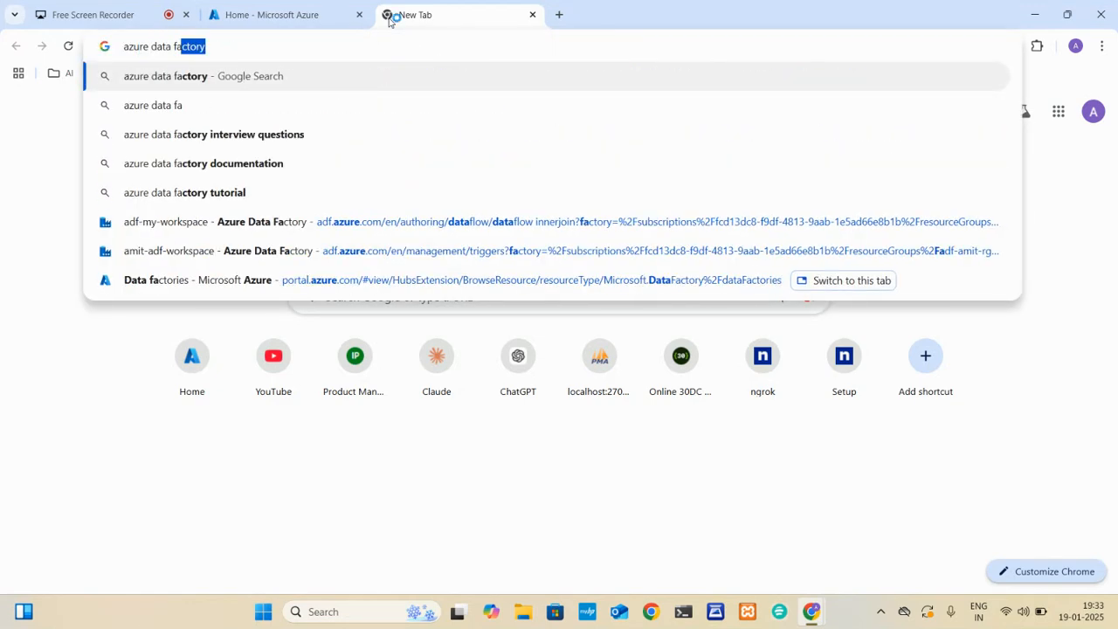
text(ctory data fl)
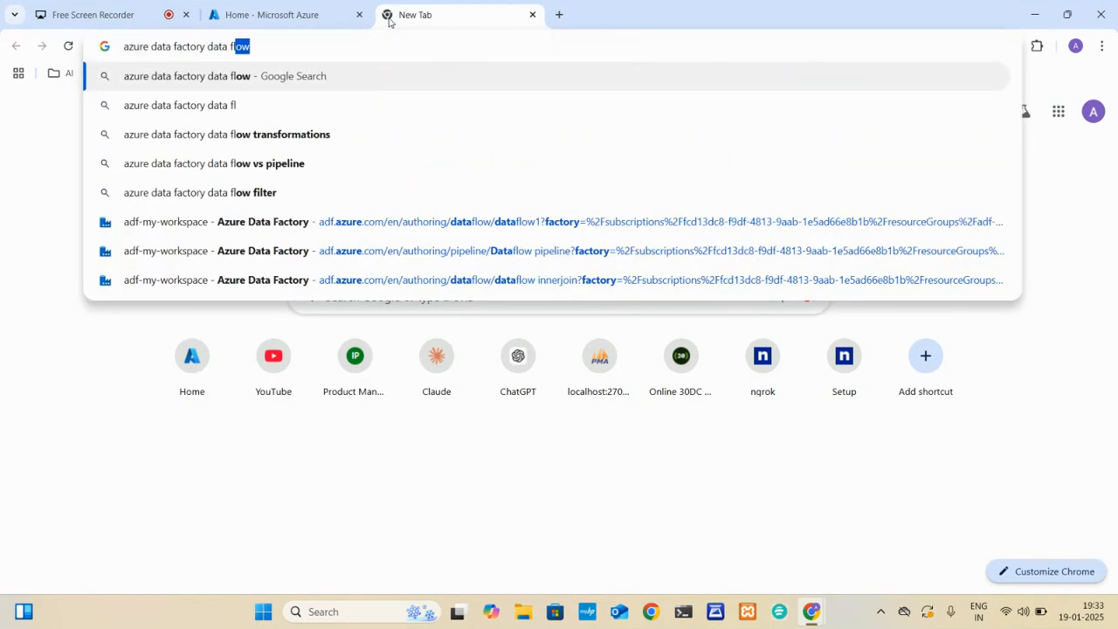
key(Return)
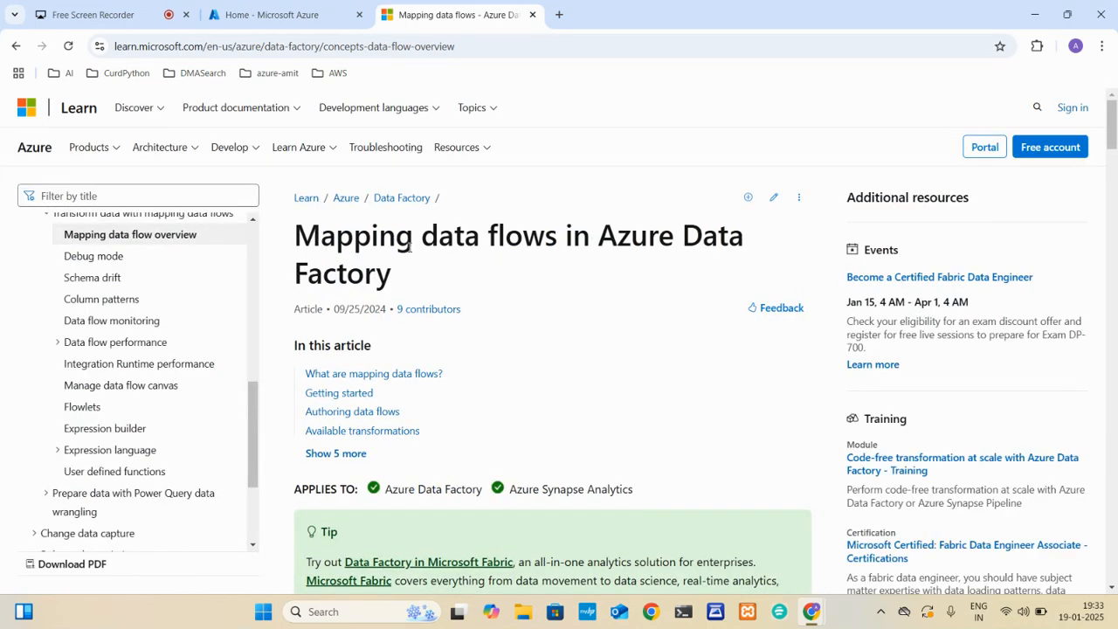
scroll(491, 274, down, 8)
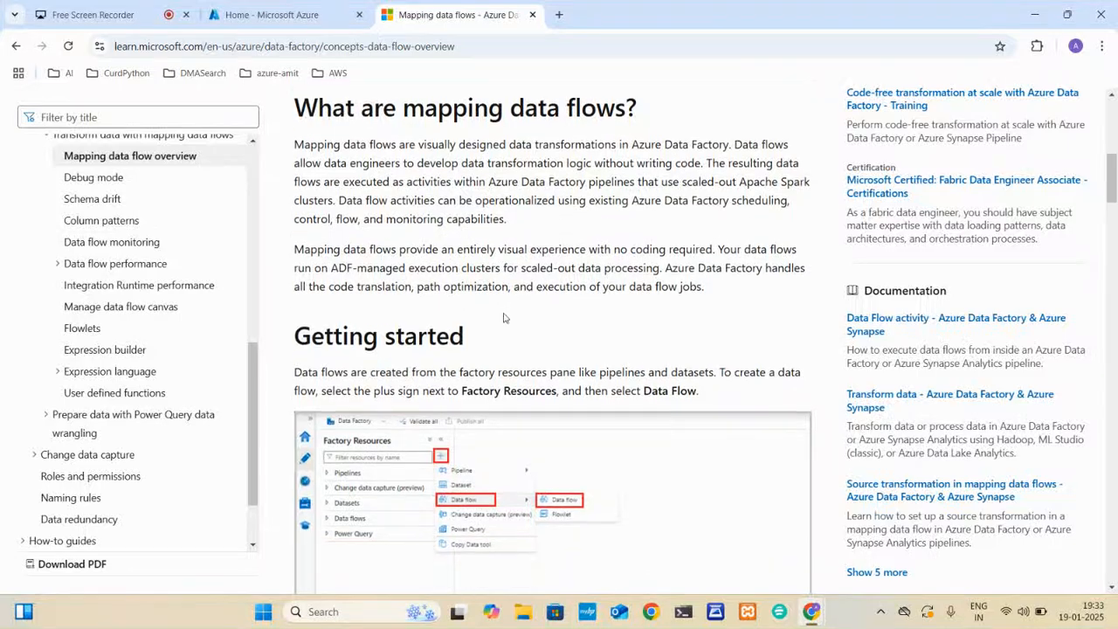
scroll(503, 318, down, 15)
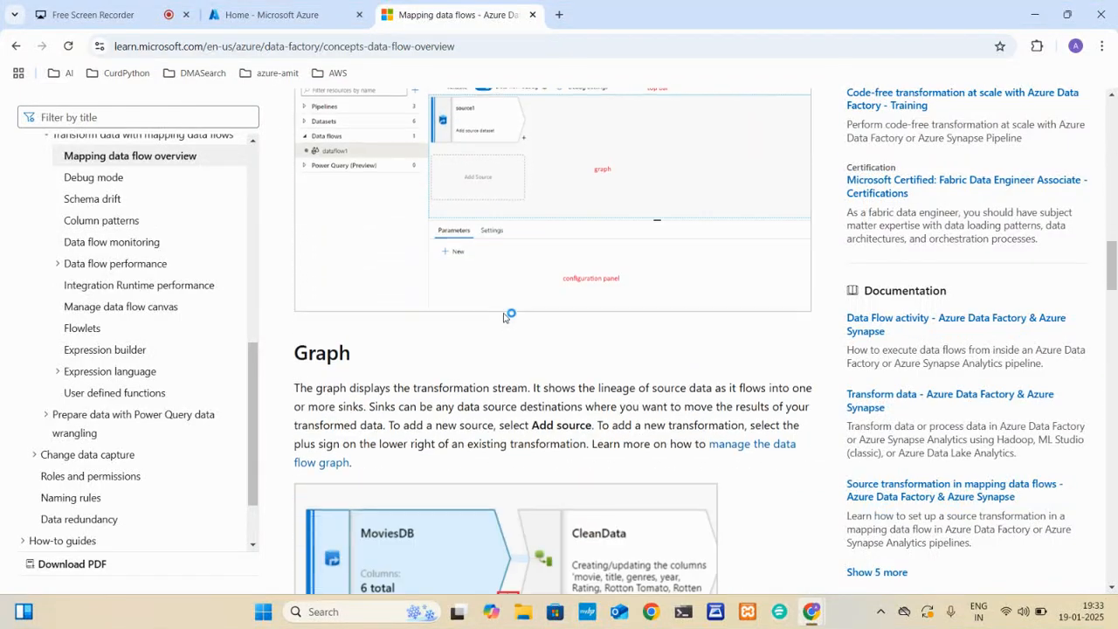
scroll(503, 318, down, 15)
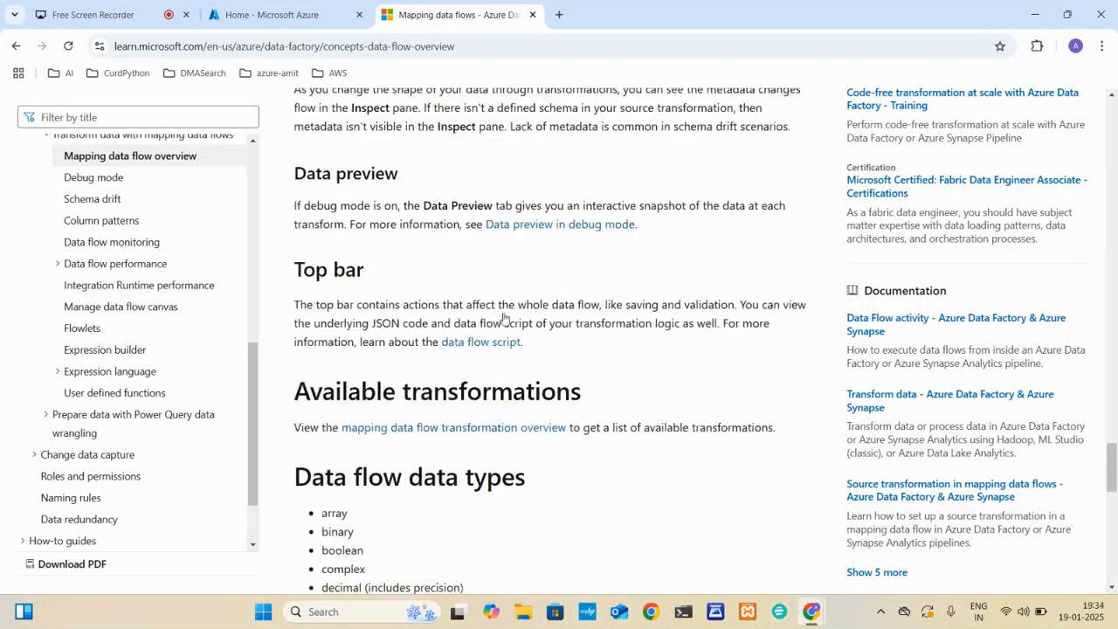
Return to the Azure portal and start creating a new storage account
click(252, 8)
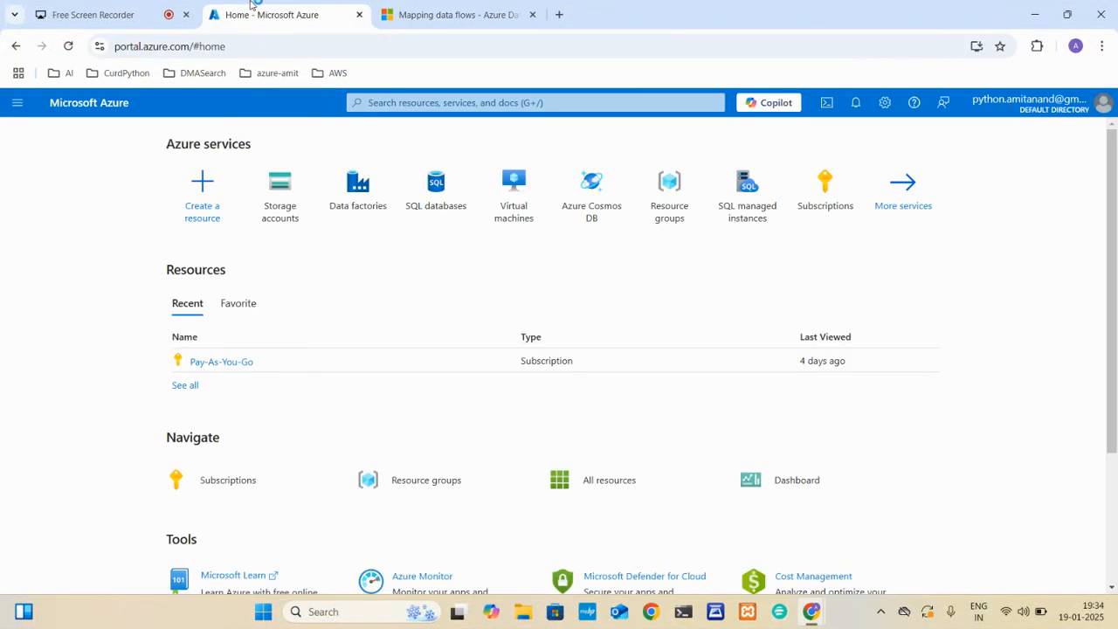
click(396, 8)
click(277, 4)
scroll(523, 454, down, 2)
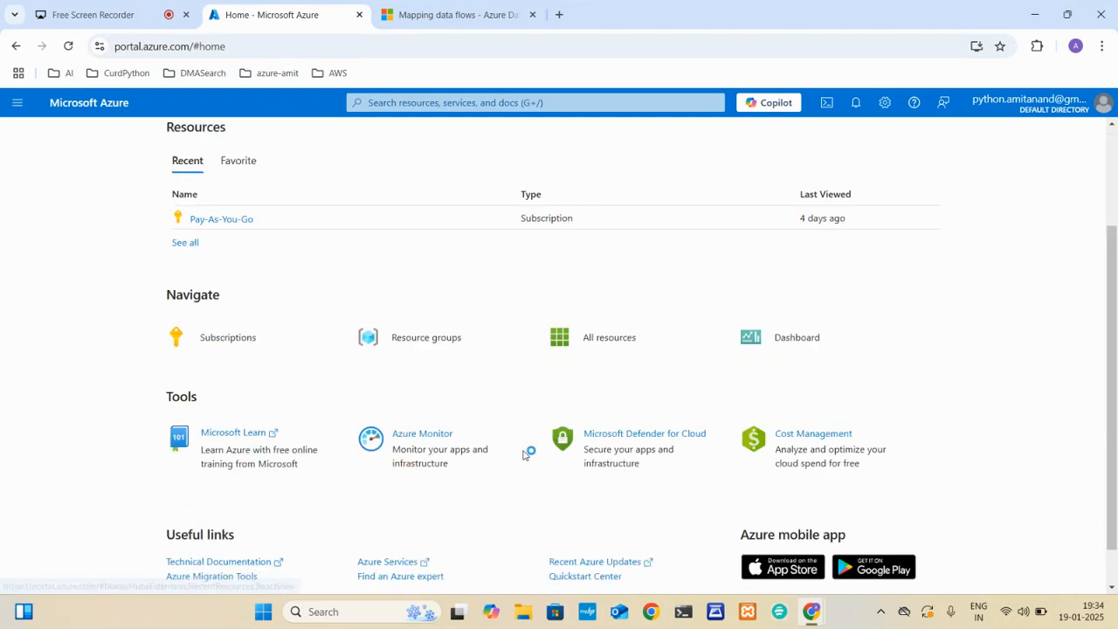
scroll(523, 453, up, 2)
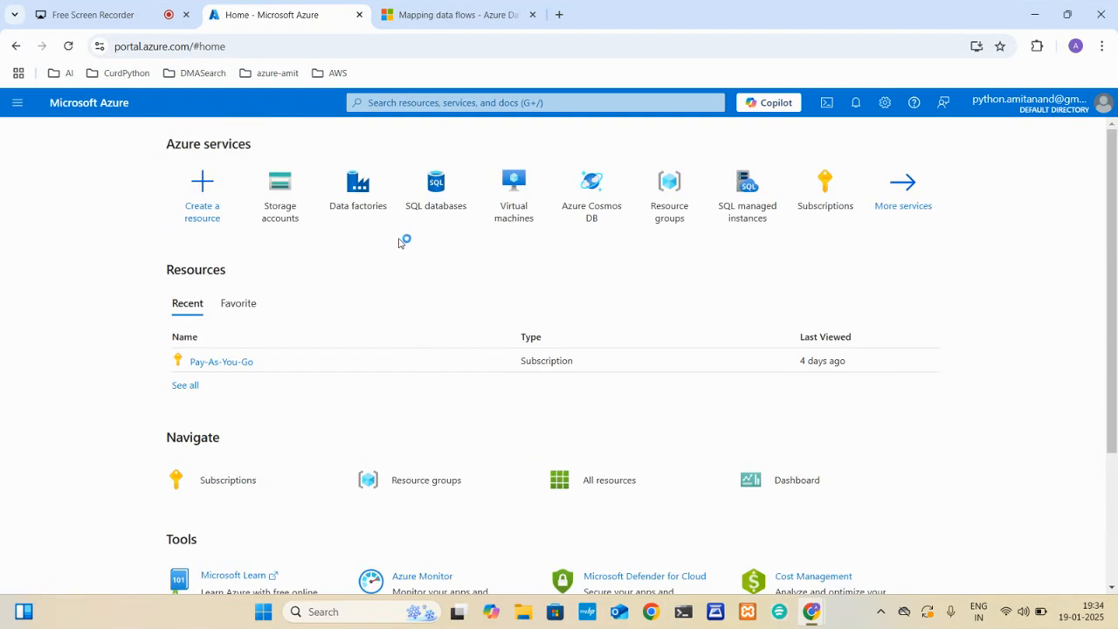
mouse_move(347, 203)
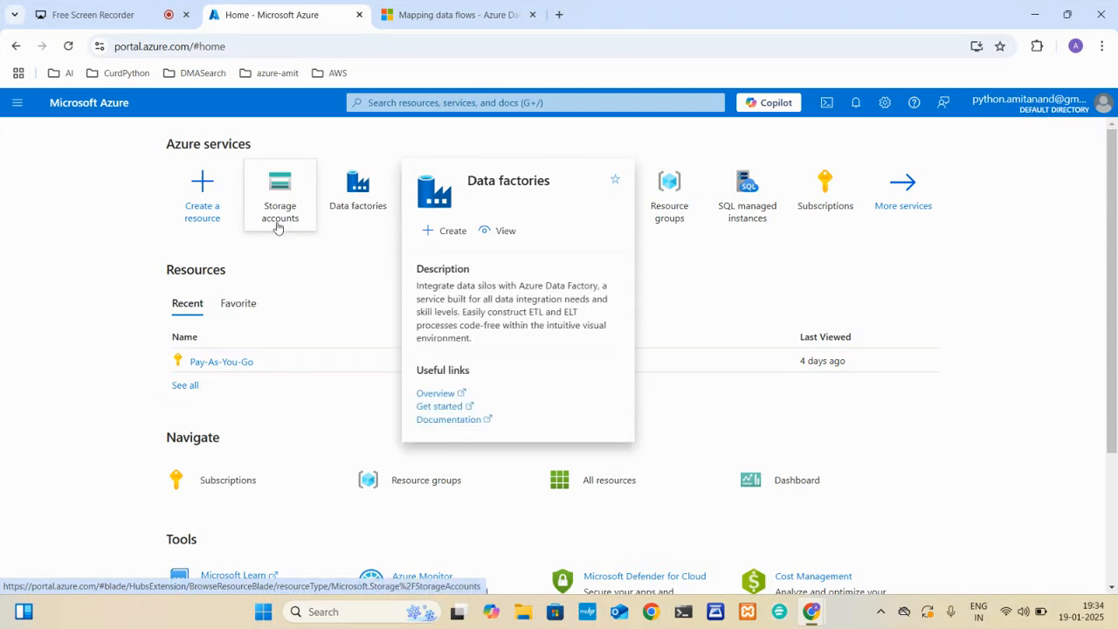
mouse_move(277, 228)
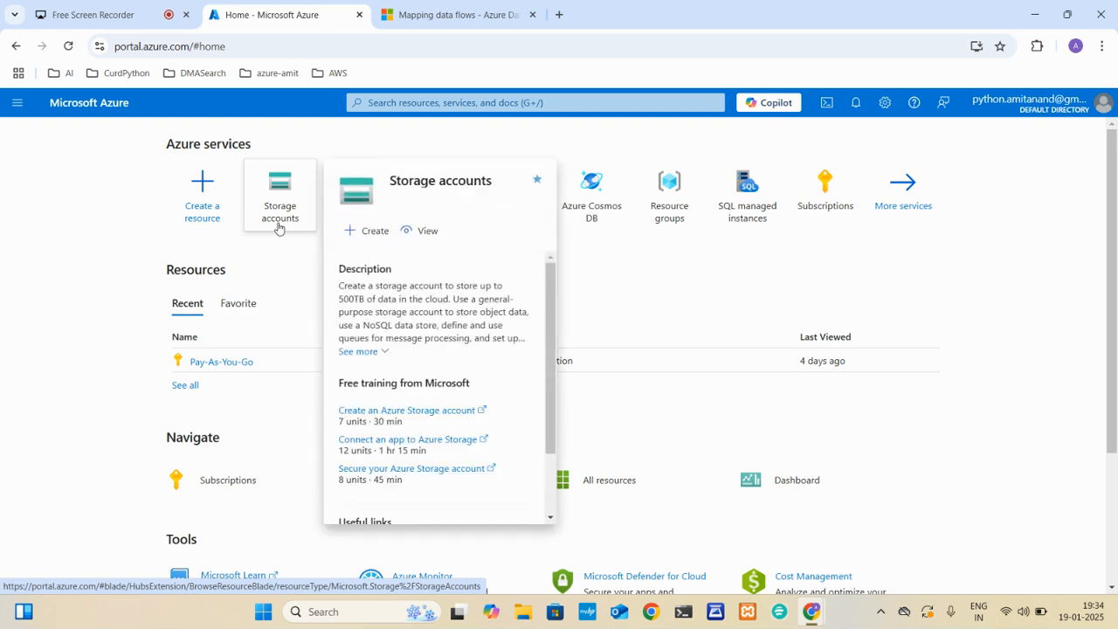
click(277, 227)
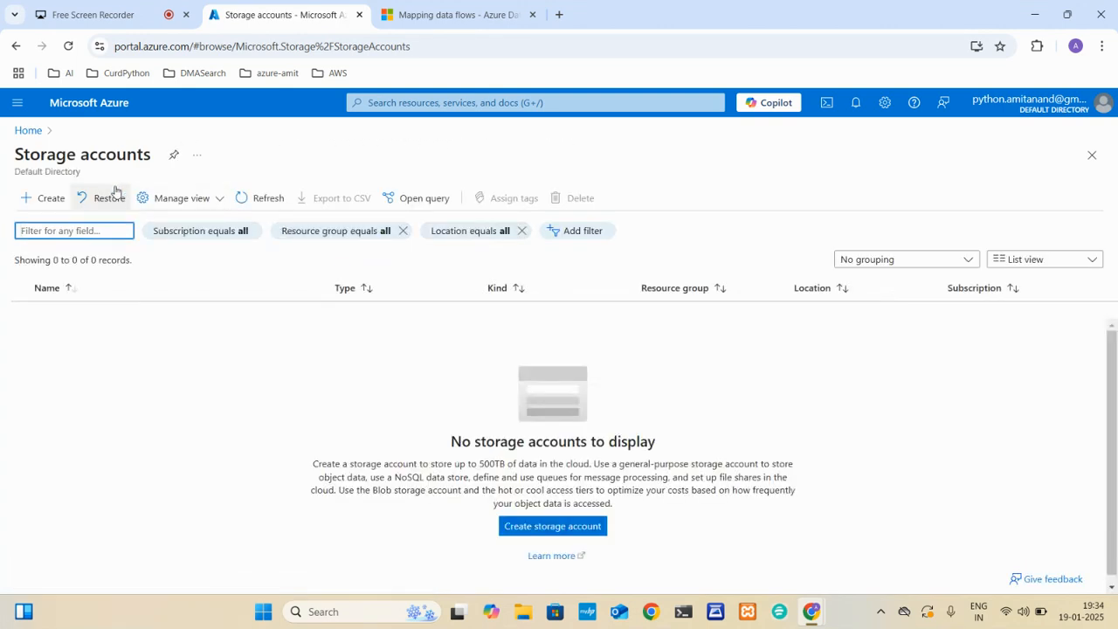
click(52, 199)
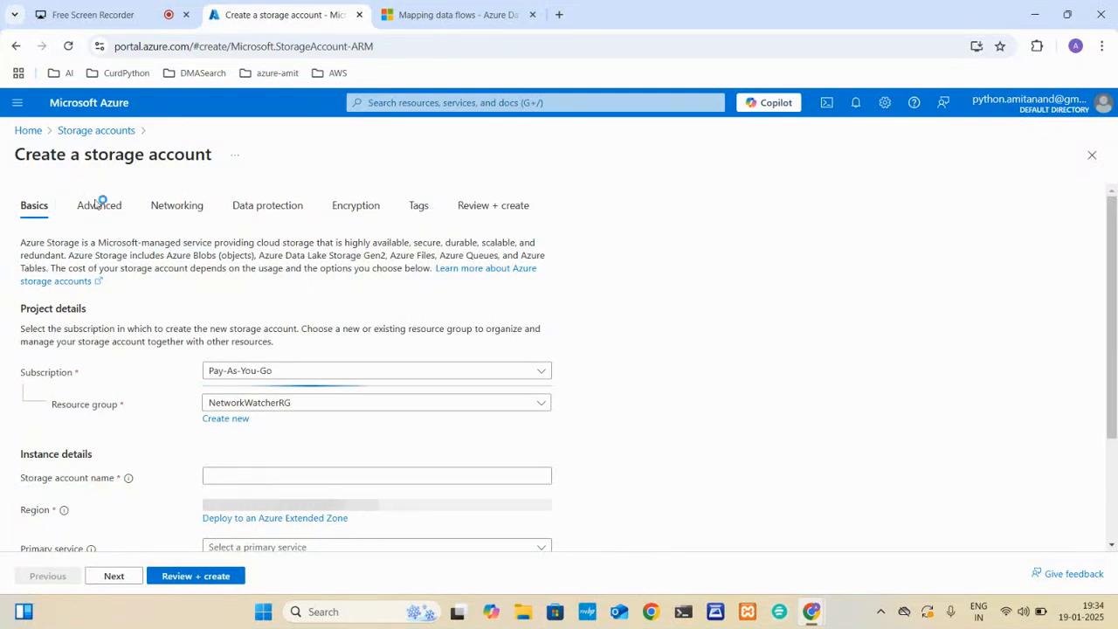
Create a new resource group named adf-rg for the storage account
scroll(364, 324, down, 1)
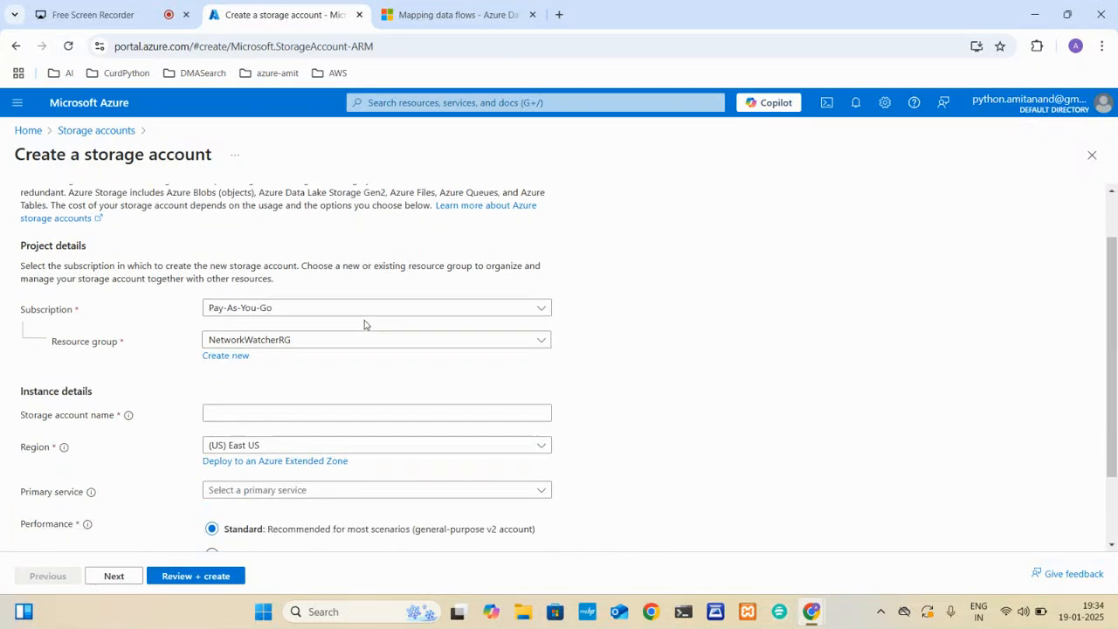
scroll(364, 324, down, 1)
click(302, 313)
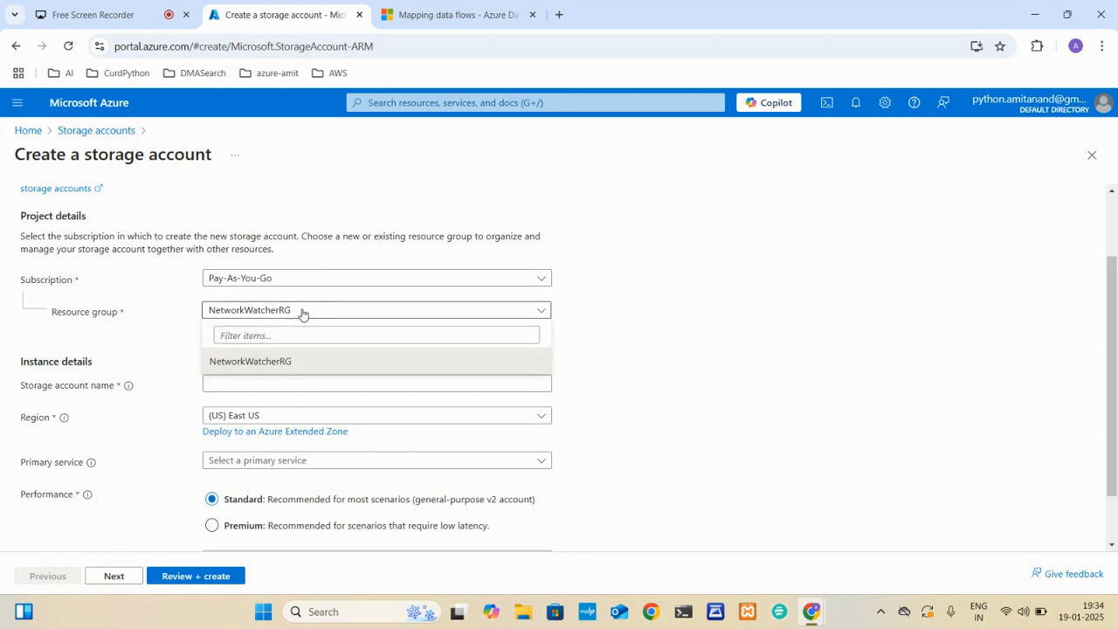
click(599, 316)
click(241, 330)
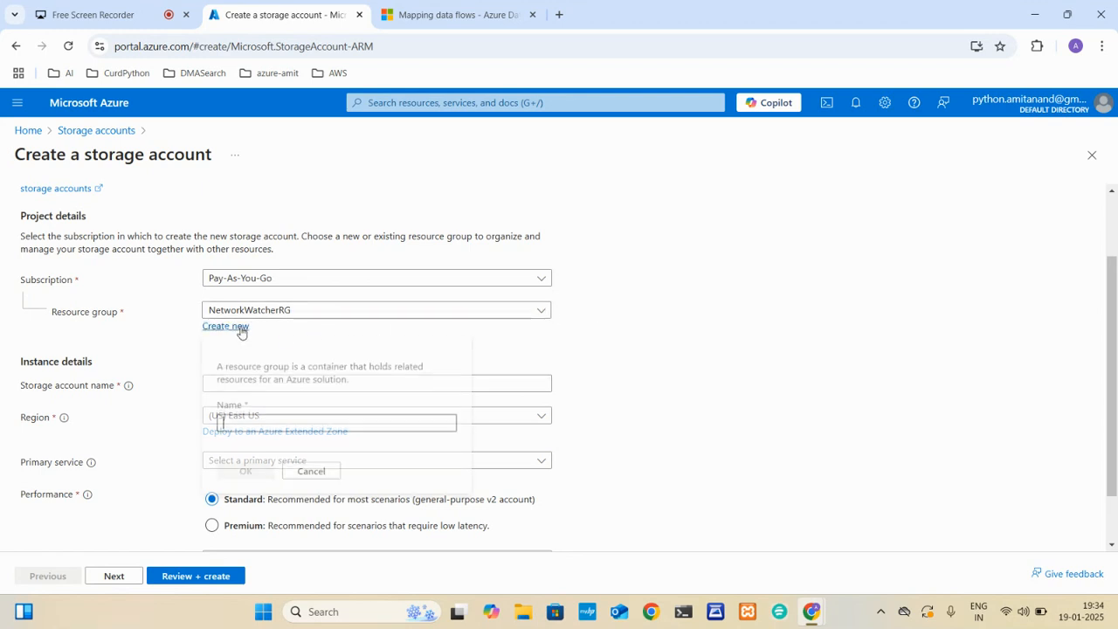
text(ad)
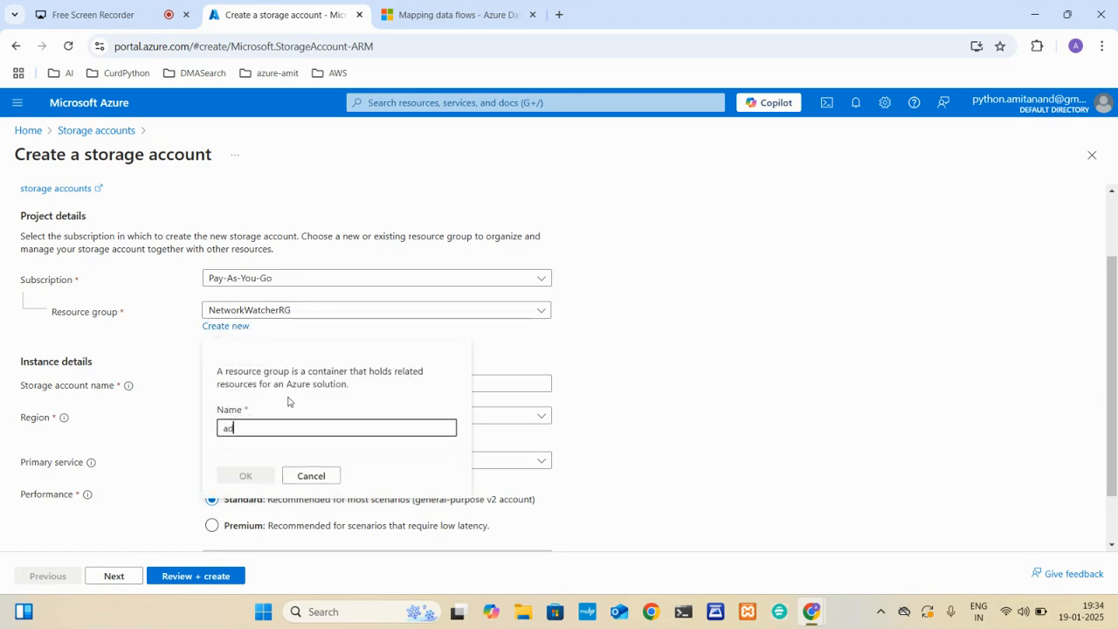
text(f-rg)
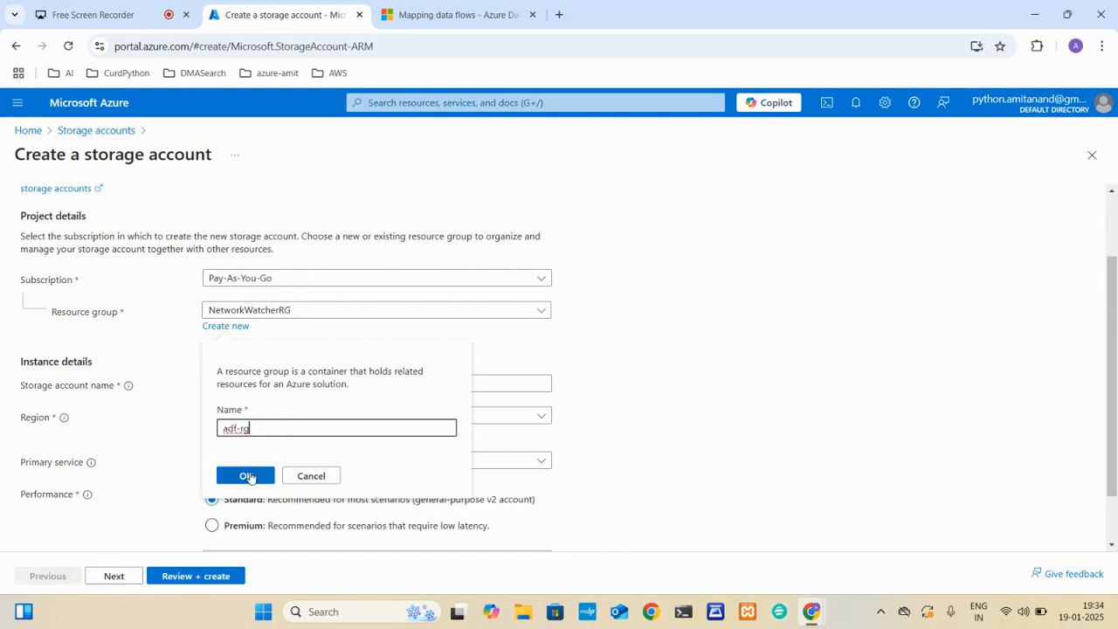
click(234, 479)
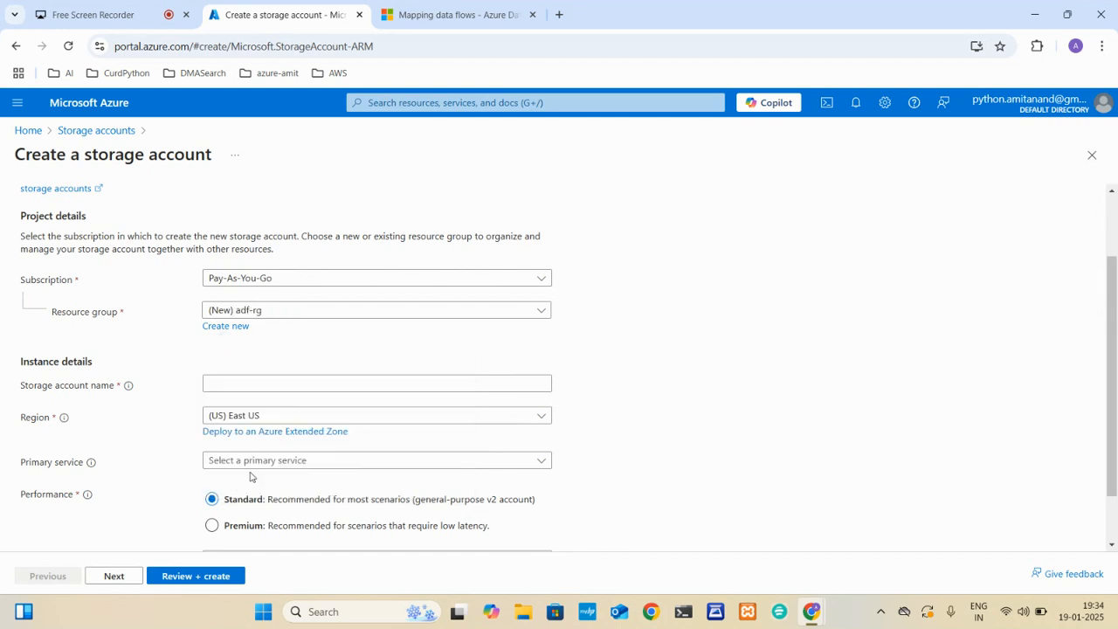
Name the storage account stroageaccountadf11
click(320, 379)
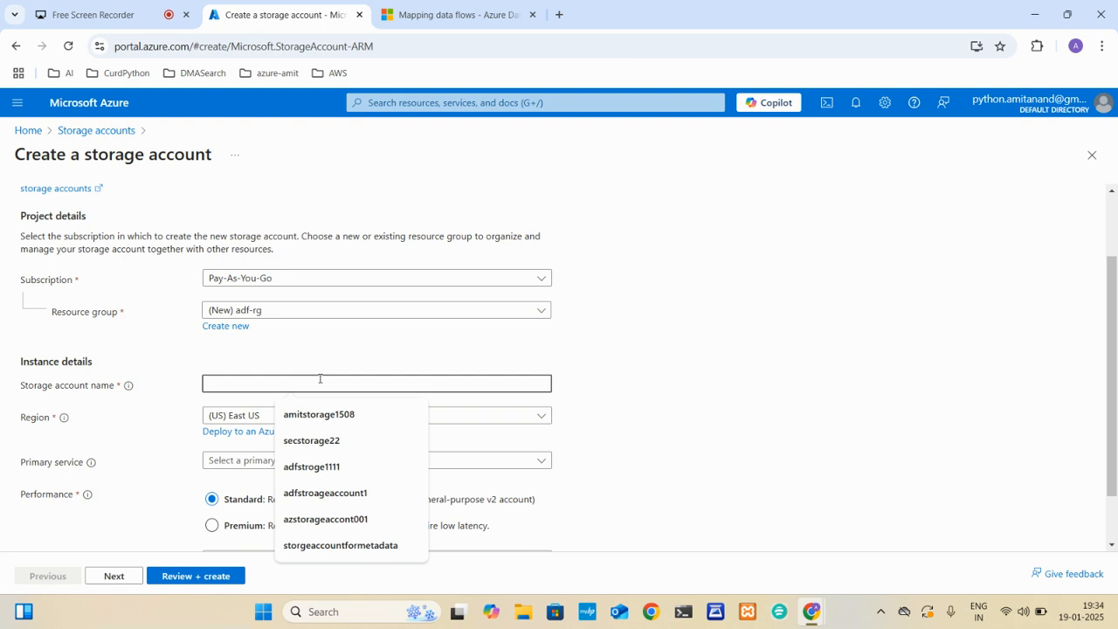
text(stroageaccountadf11)
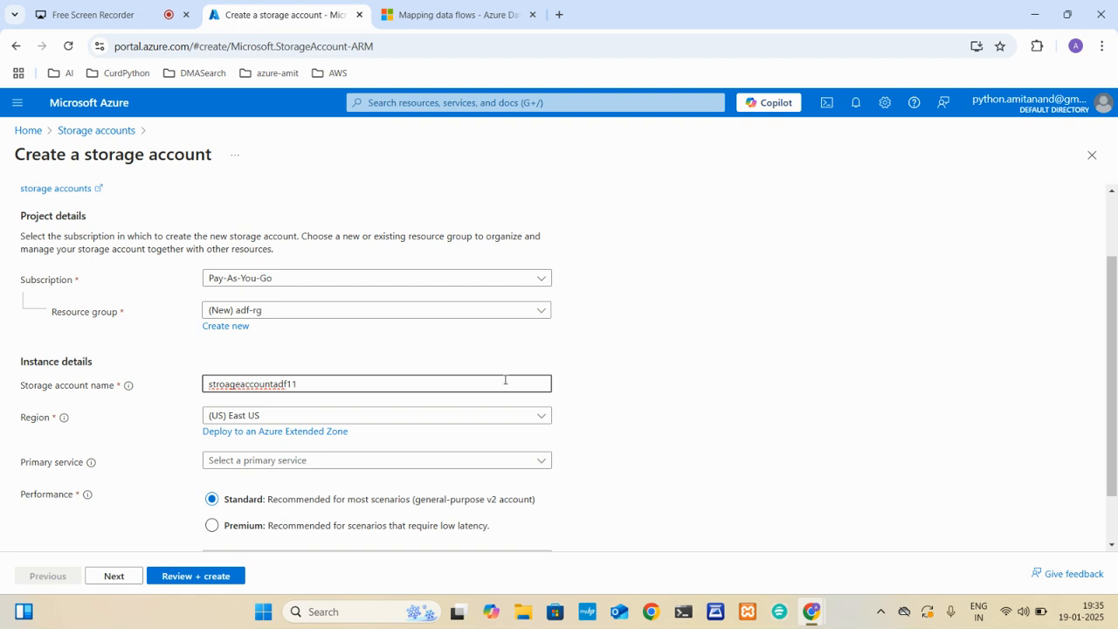
click(641, 381)
scroll(641, 381, down, 1)
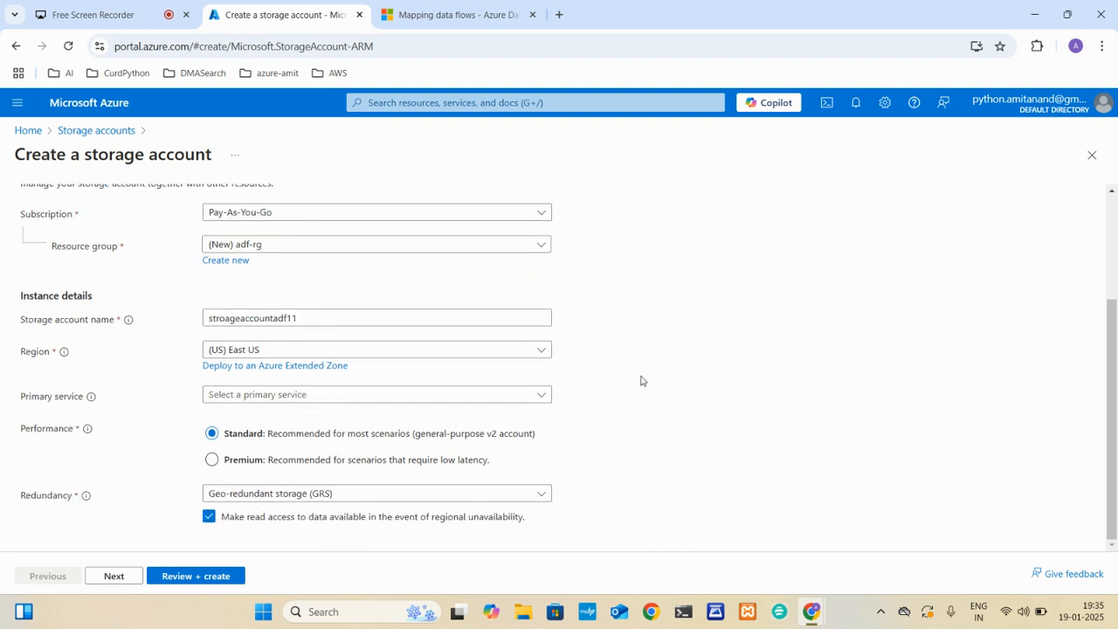
click(414, 353)
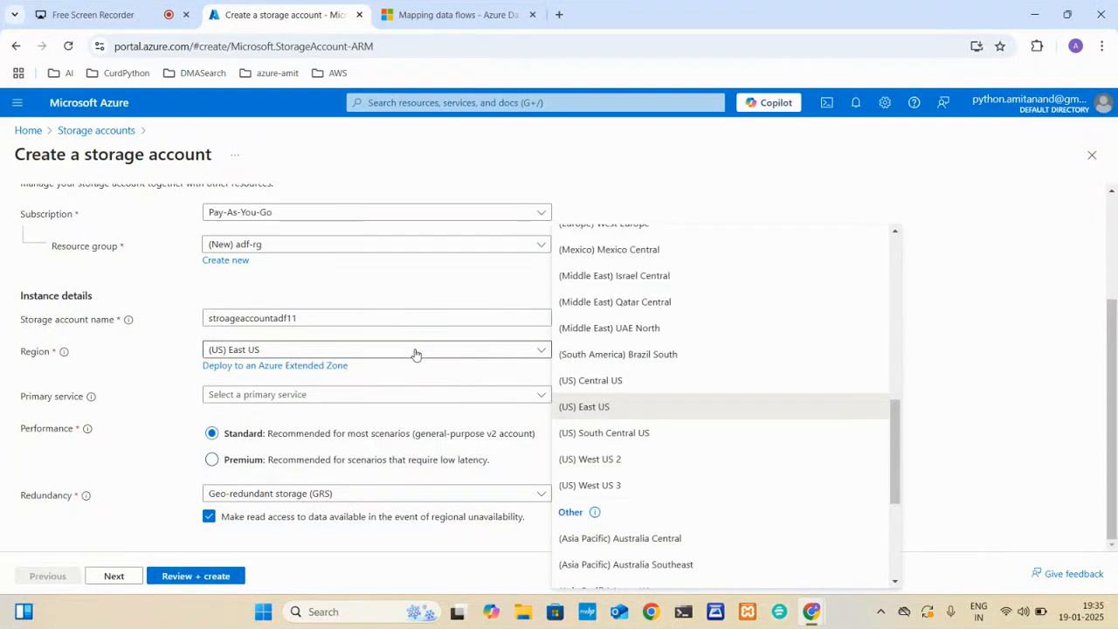
click(415, 353)
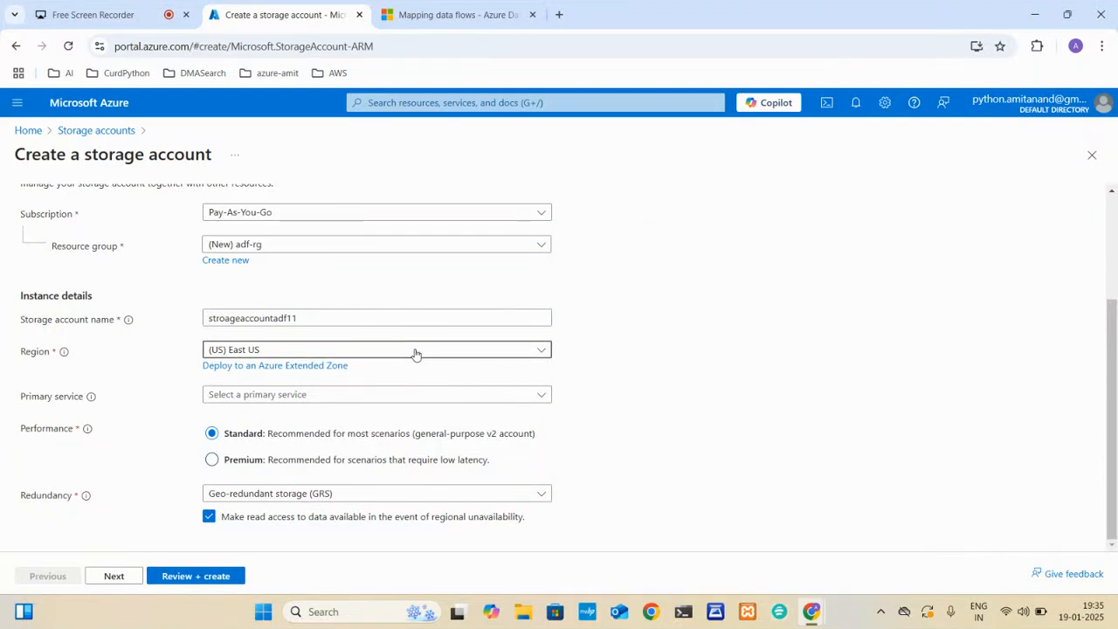
click(415, 354)
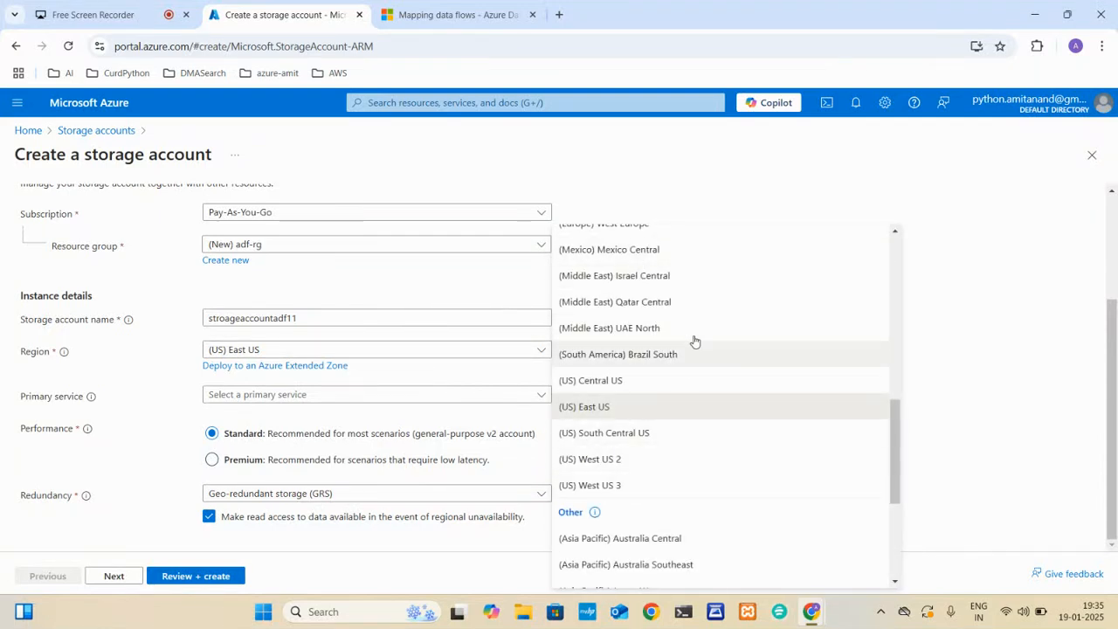
click(956, 348)
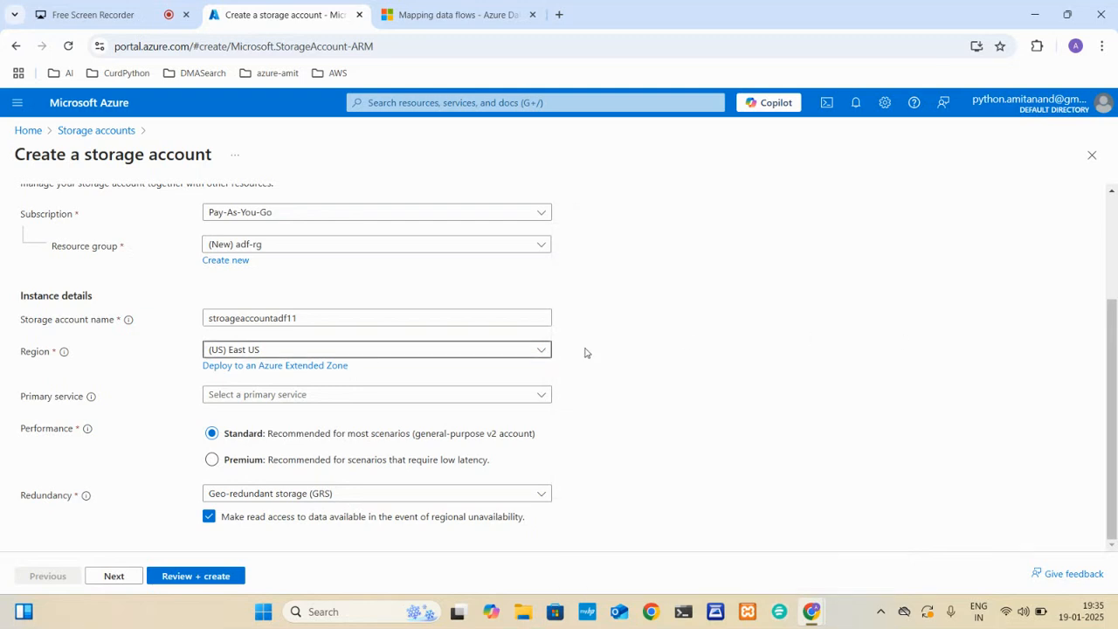
Set the storage account's redundancy to Locally-redundant storage (LRS) and continue to the Advanced settings
click(356, 495)
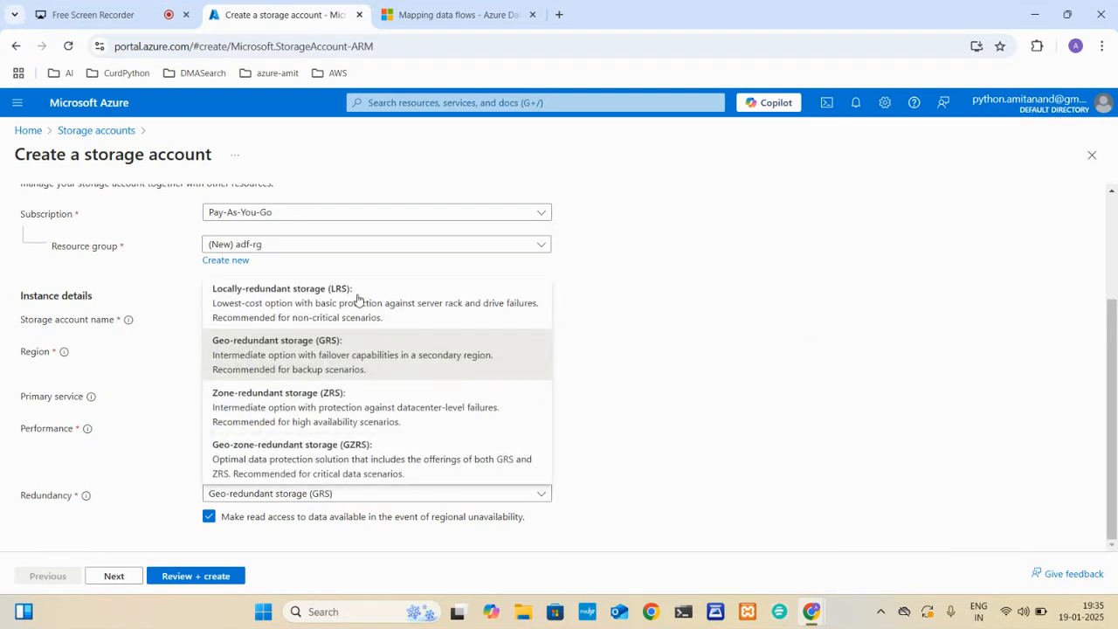
click(330, 311)
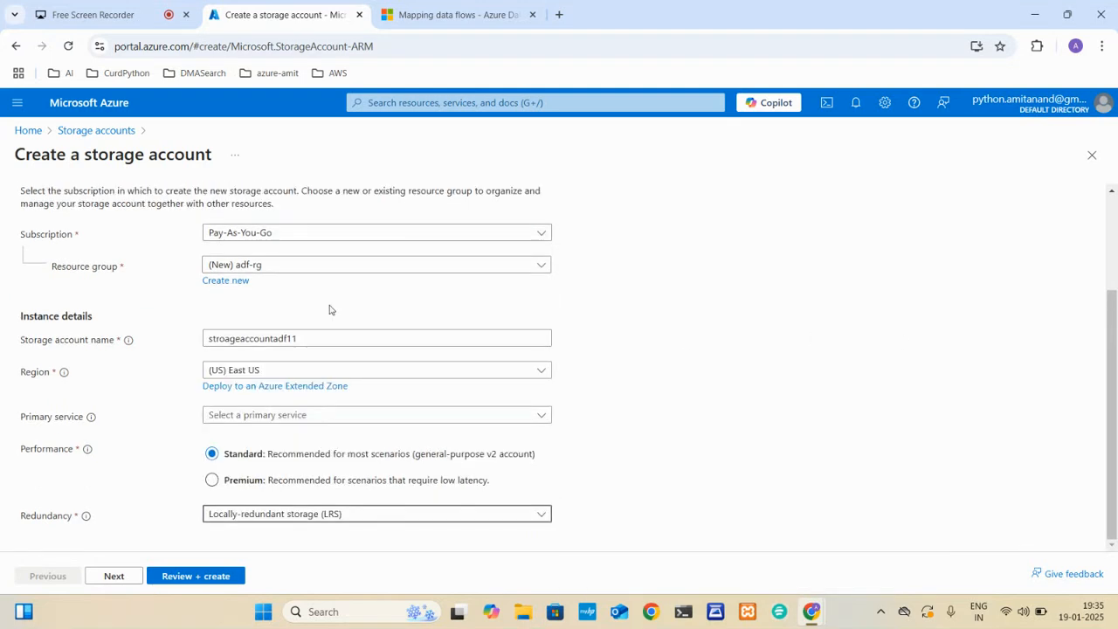
click(357, 517)
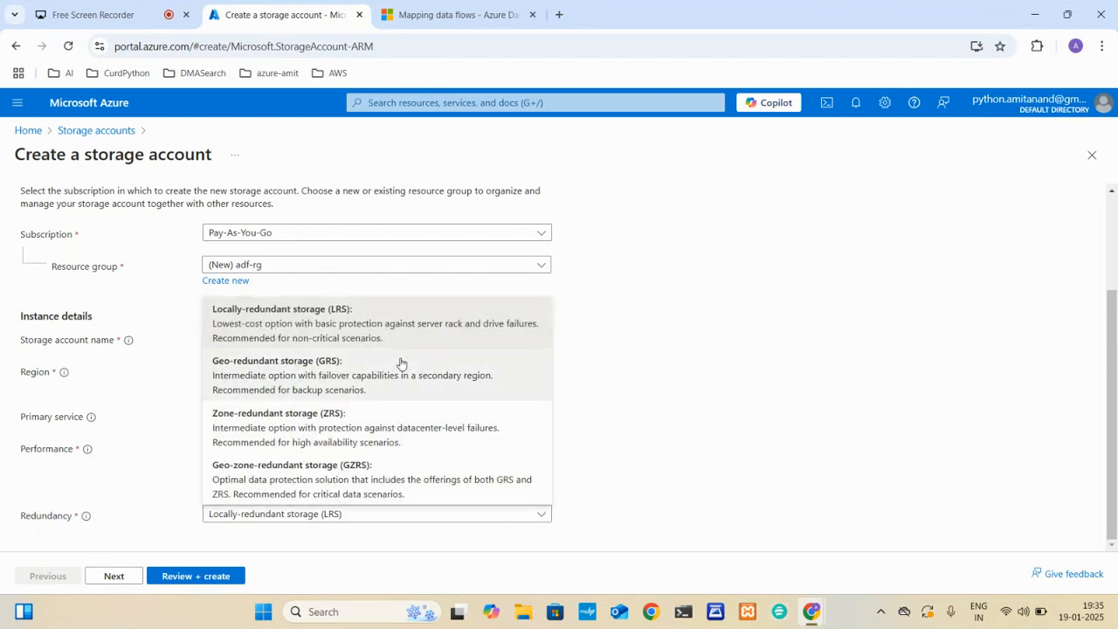
click(714, 397)
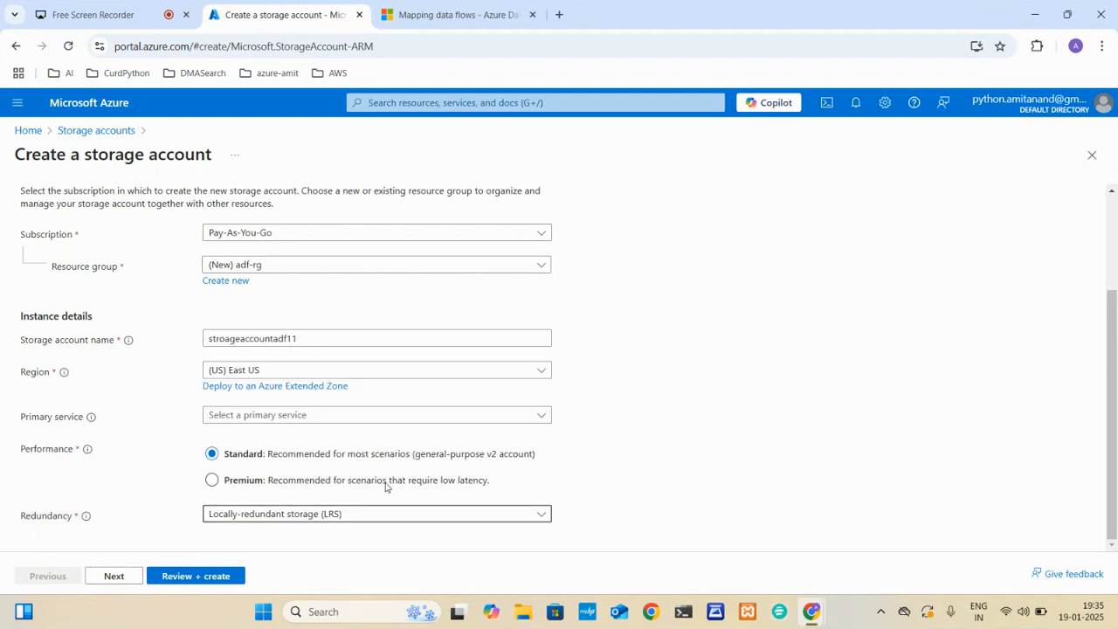
click(113, 575)
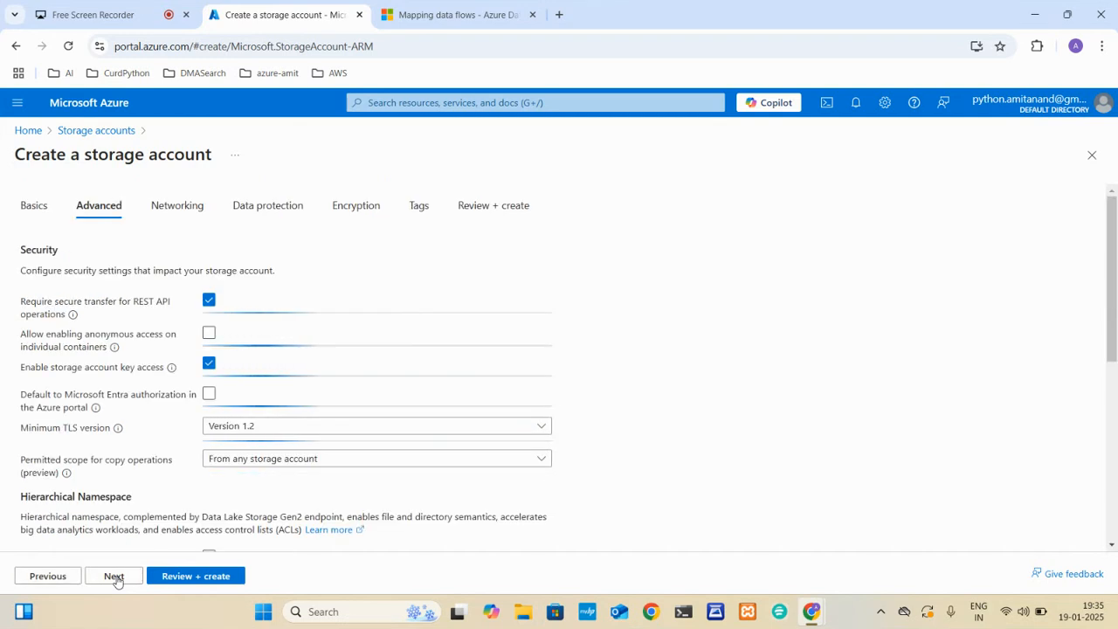
click(111, 576)
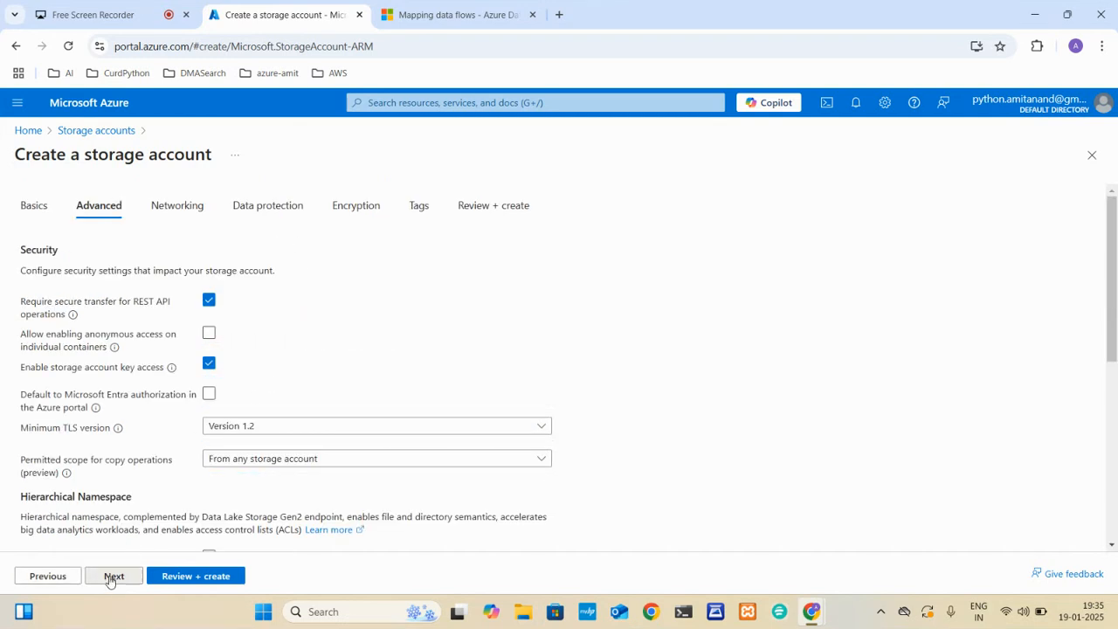
Accept the remaining default settings through the review stage and create the storage account
click(111, 577)
click(111, 578)
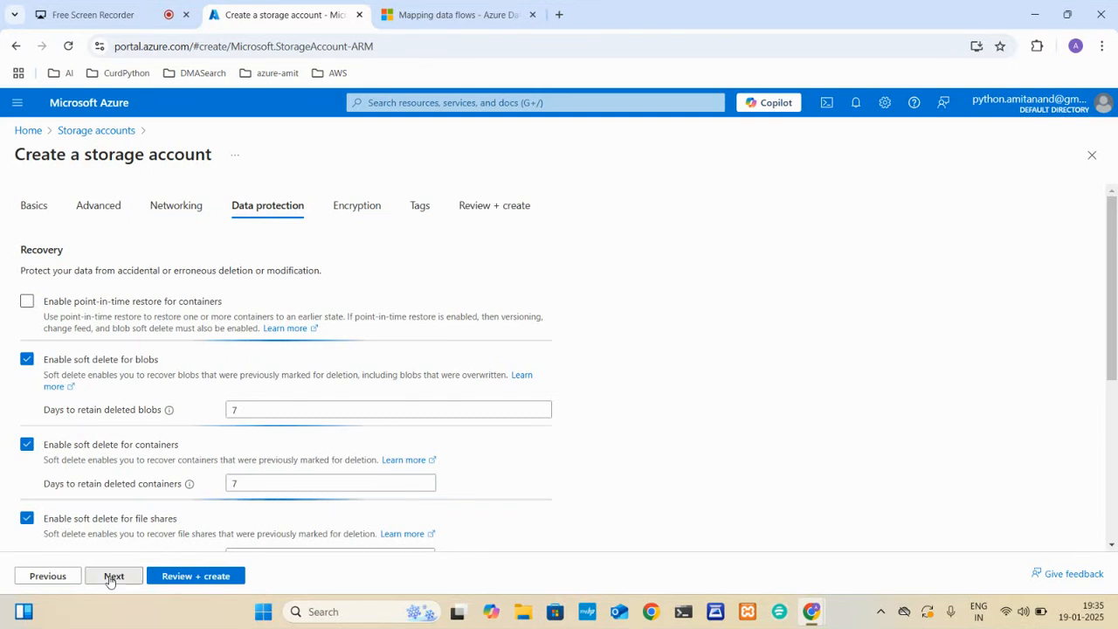
click(111, 578)
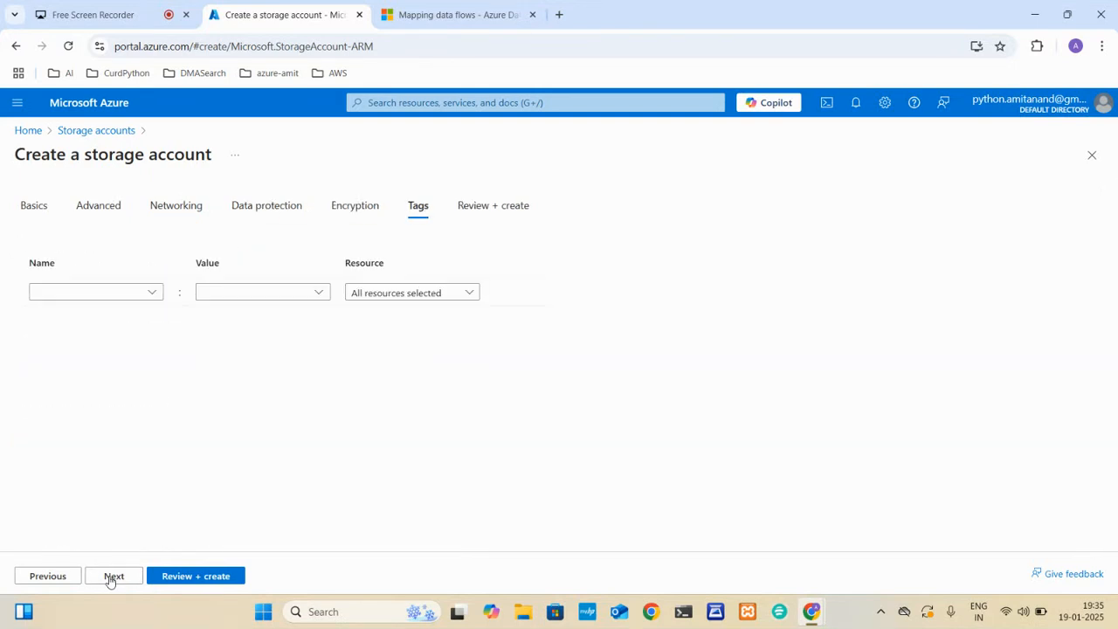
click(111, 577)
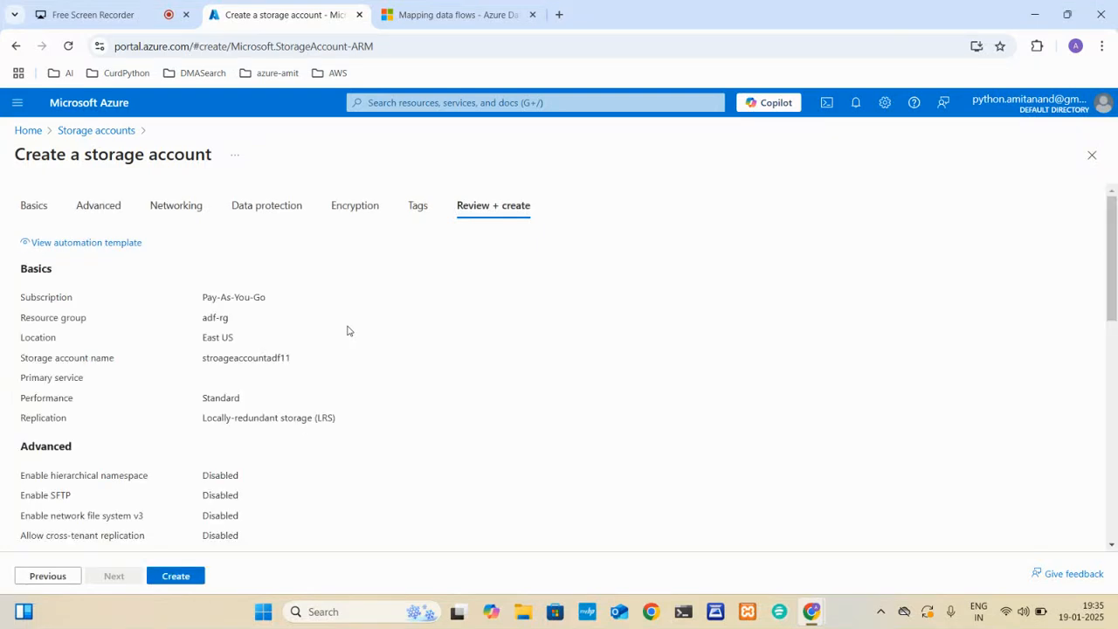
click(175, 577)
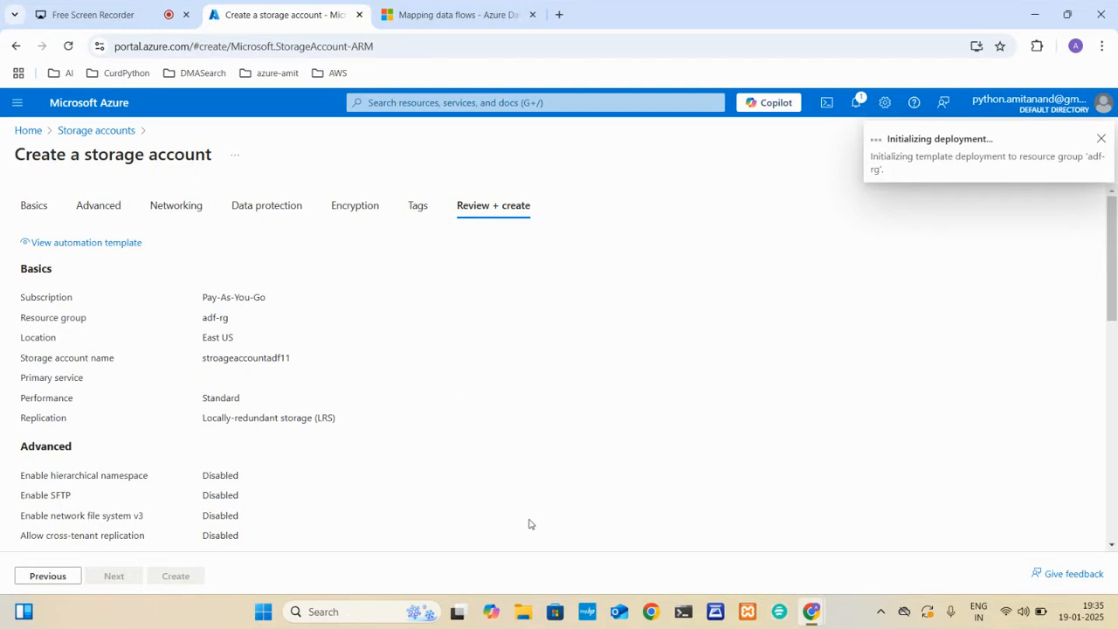
Open File Explorer and look through the recent files list for a sample data file
click(524, 612)
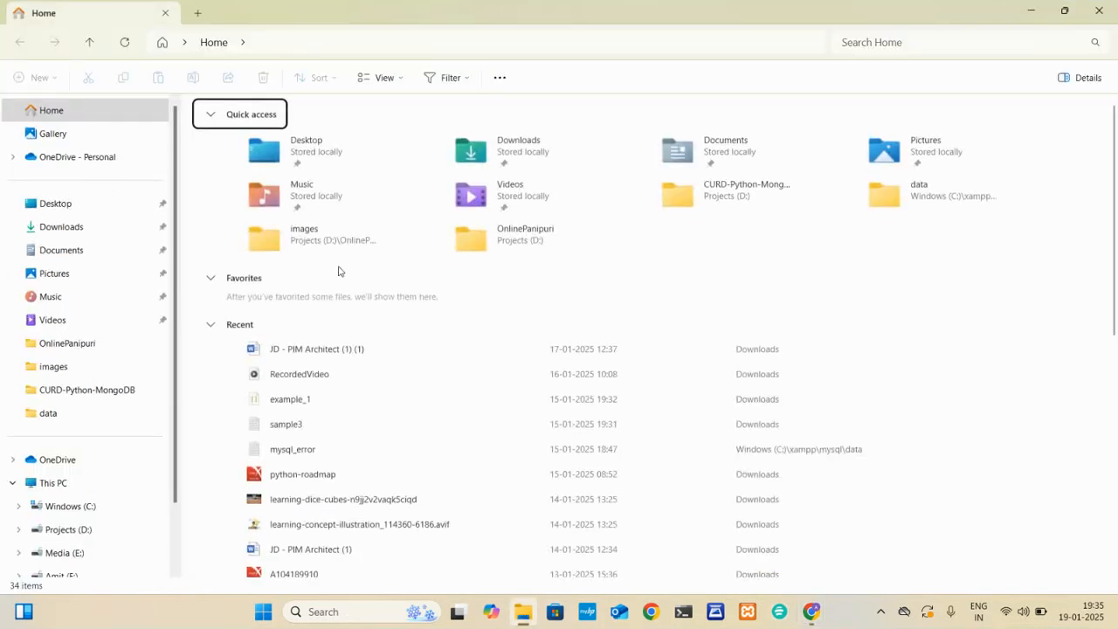
scroll(380, 397, down, 3)
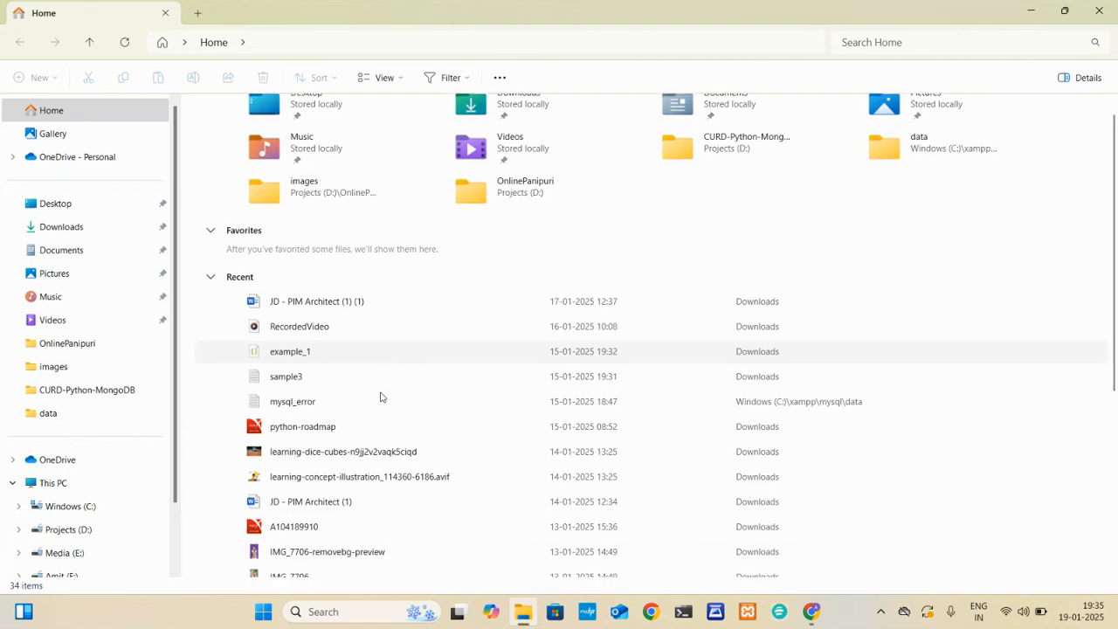
scroll(380, 397, down, 4)
scroll(380, 398, down, 1)
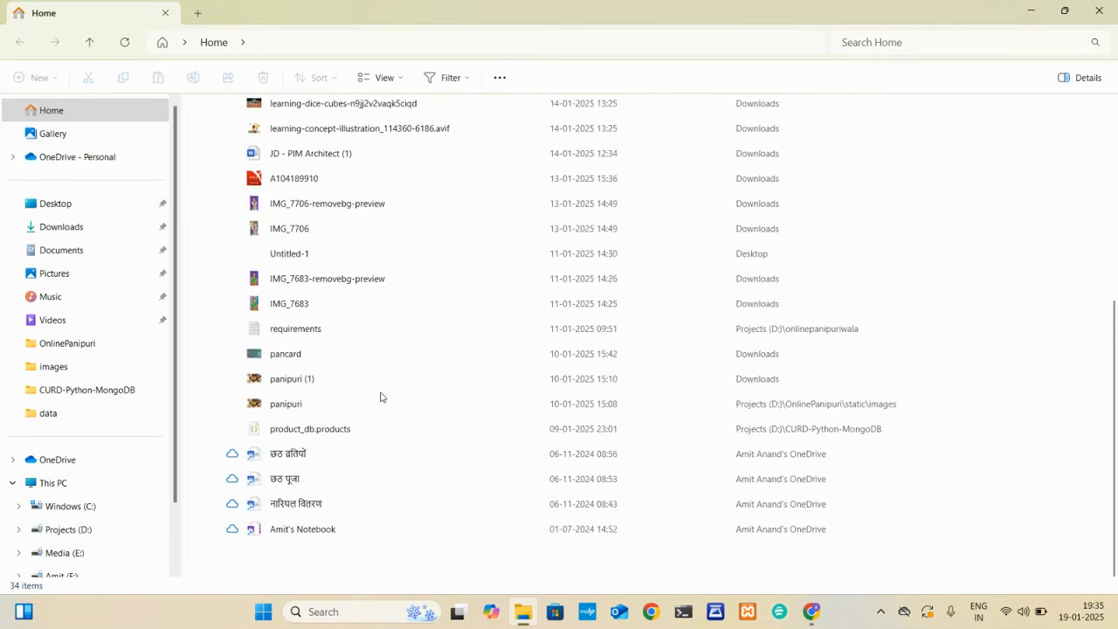
scroll(380, 397, up, 2)
scroll(380, 397, up, 5)
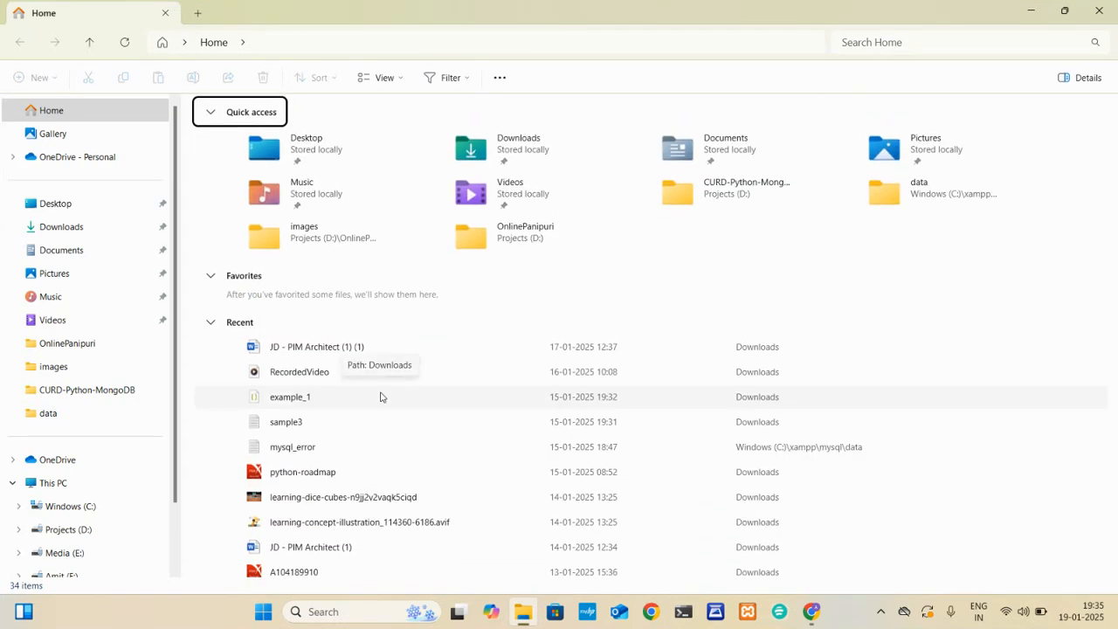
scroll(380, 397, down, 1)
scroll(380, 397, down, 1)
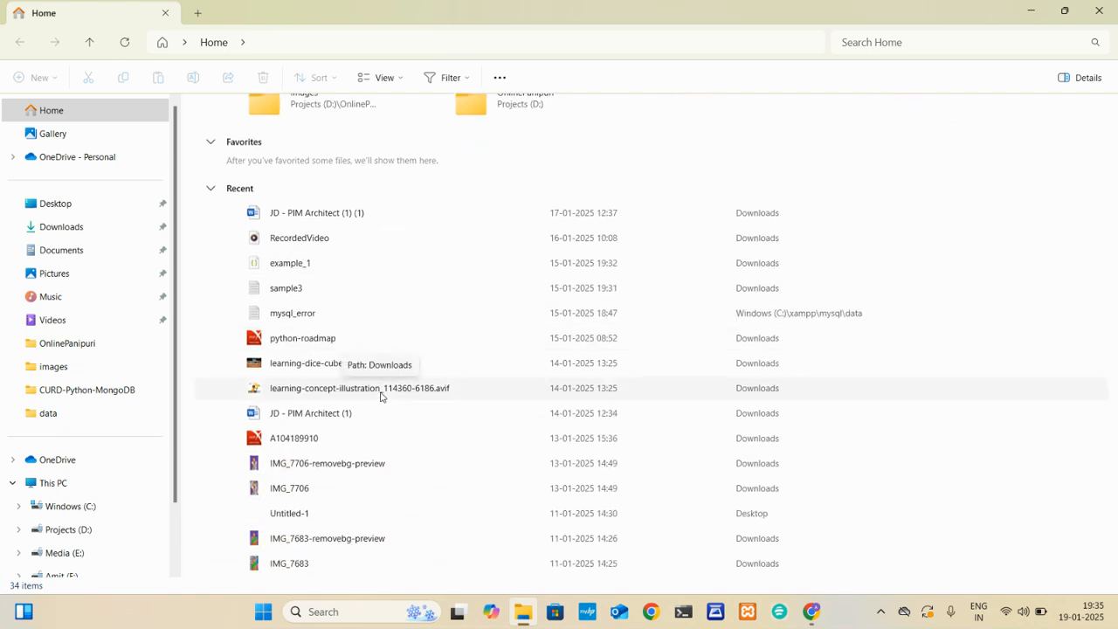
scroll(380, 397, up, 2)
scroll(380, 396, down, 1)
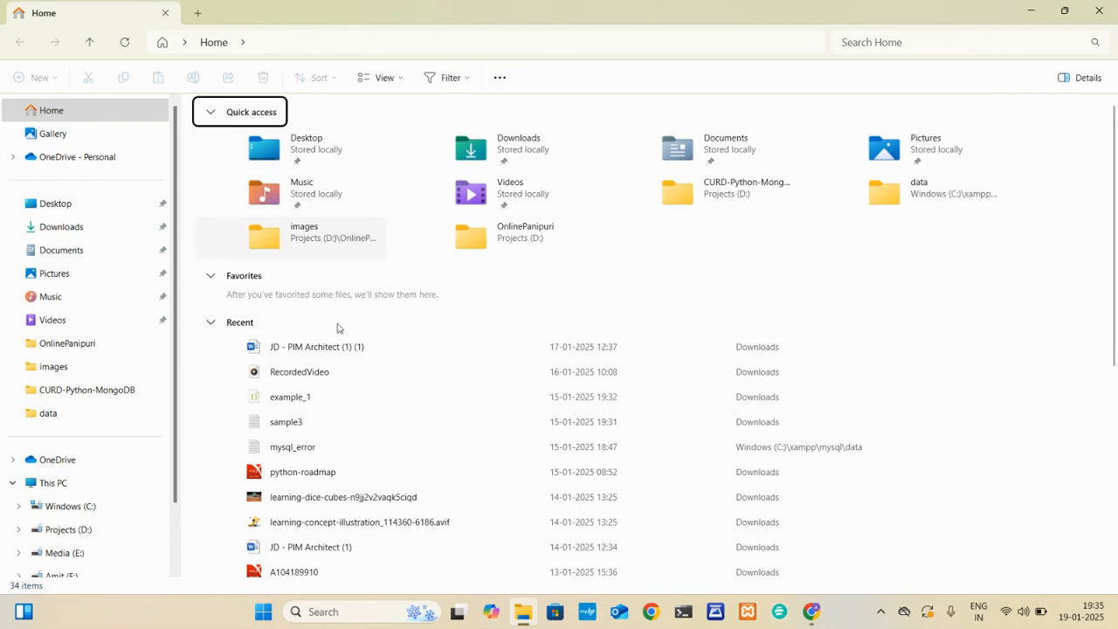
scroll(358, 400, down, 4)
scroll(352, 400, down, 1)
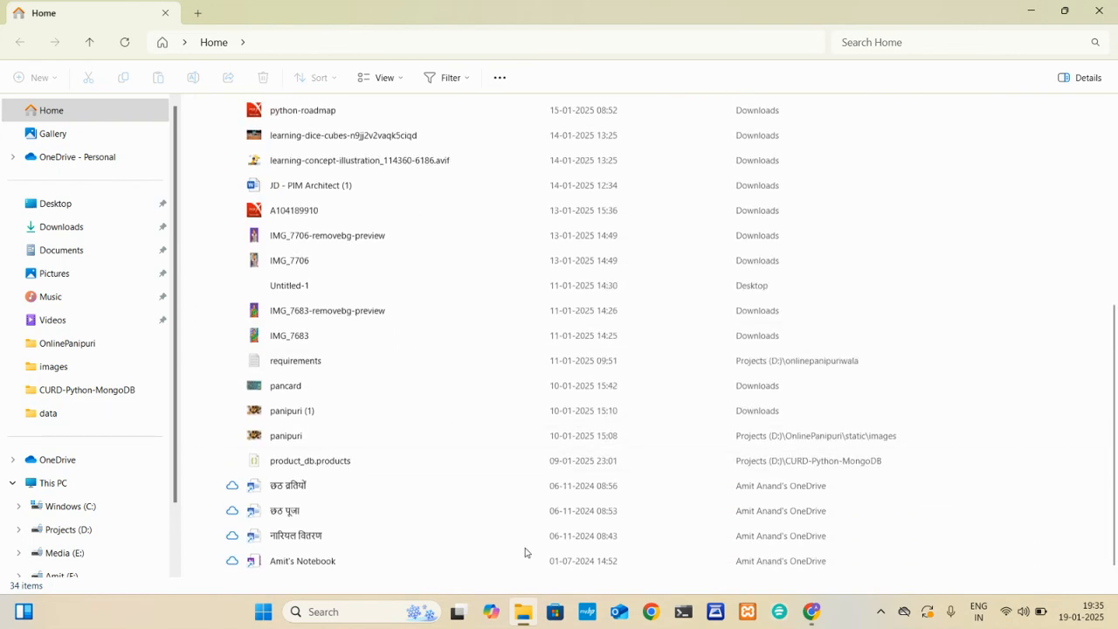
Switch back to the Azure portal in Chrome and check the storage account's deployment status in the notifications
click(640, 626)
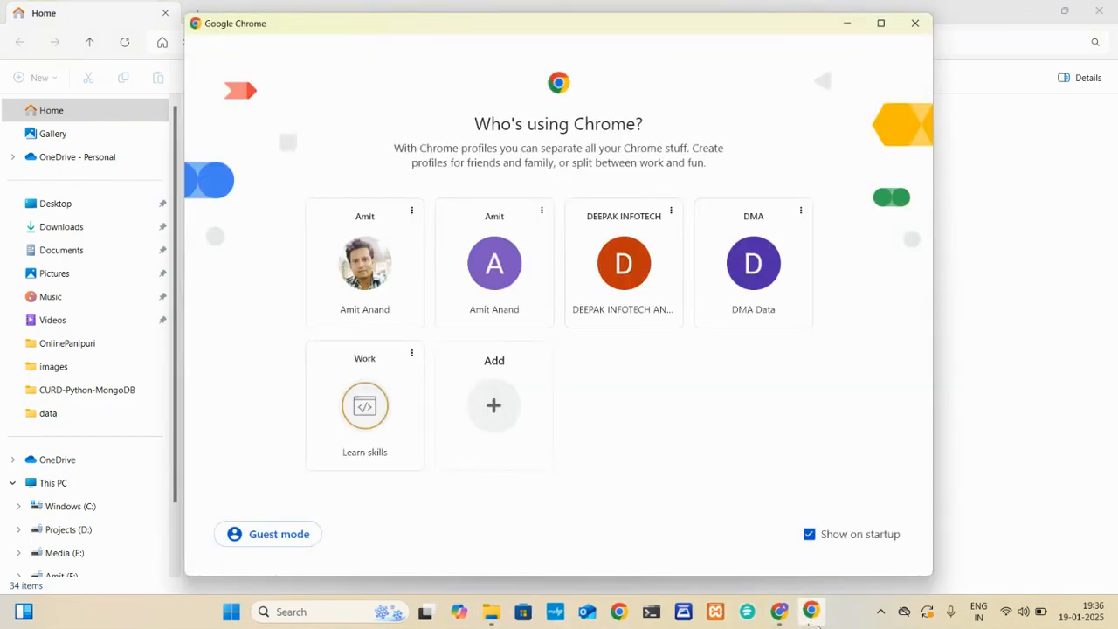
mouse_move(783, 618)
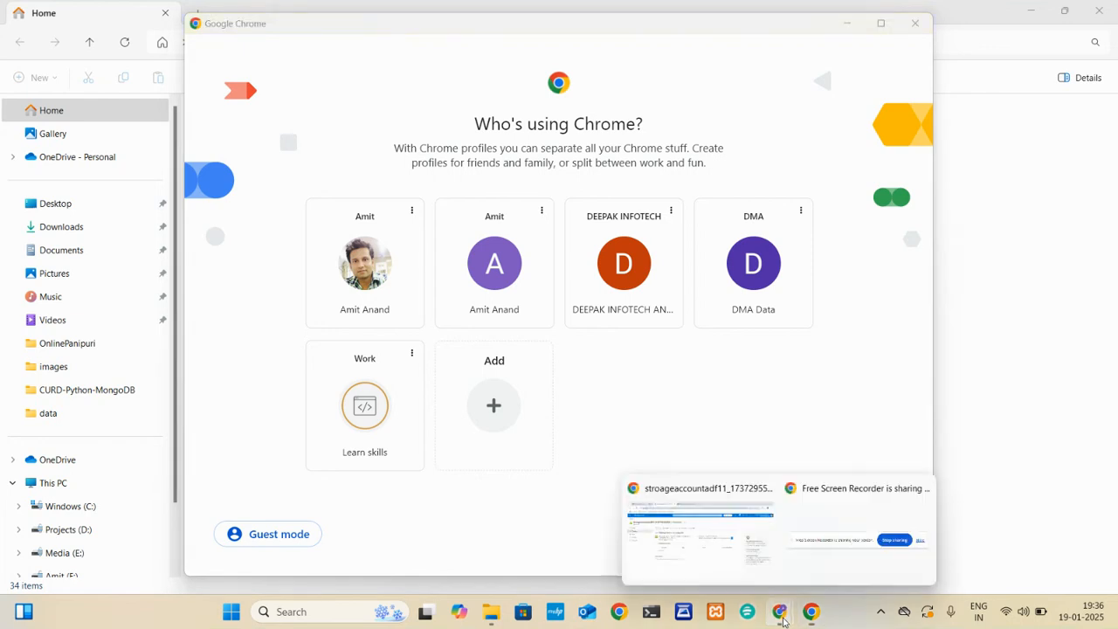
click(702, 552)
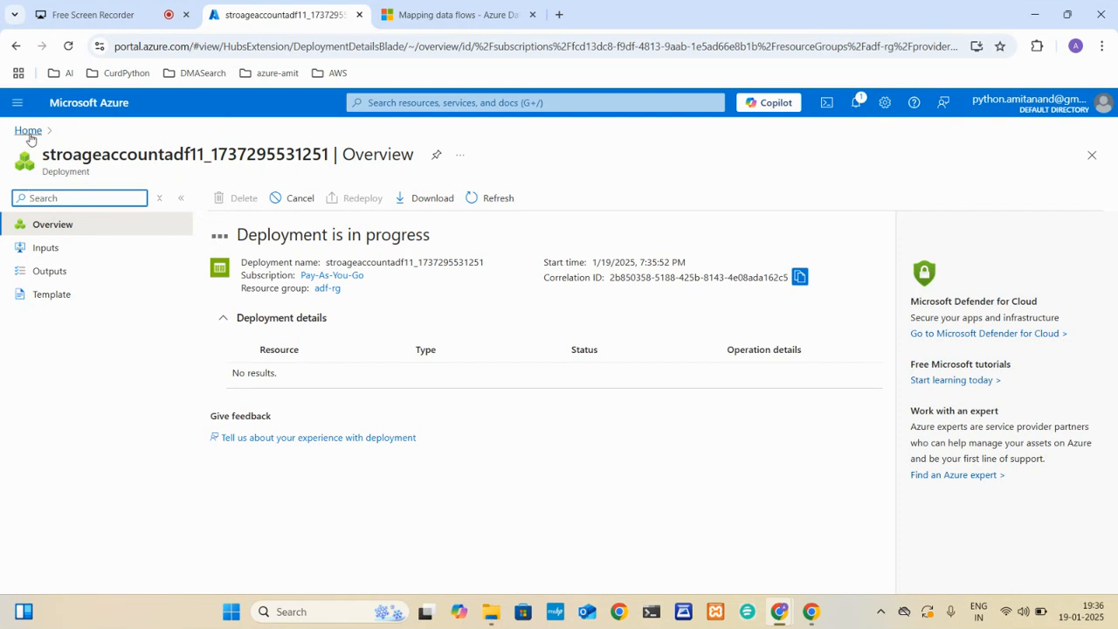
click(856, 102)
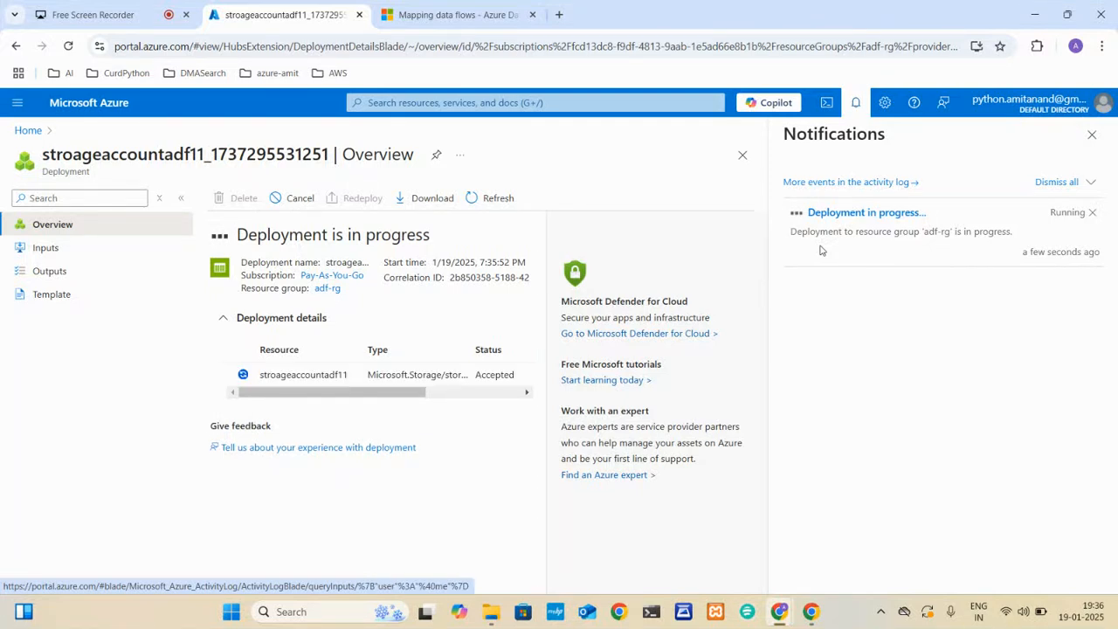
Find and launch Excel through the Windows search
click(311, 618)
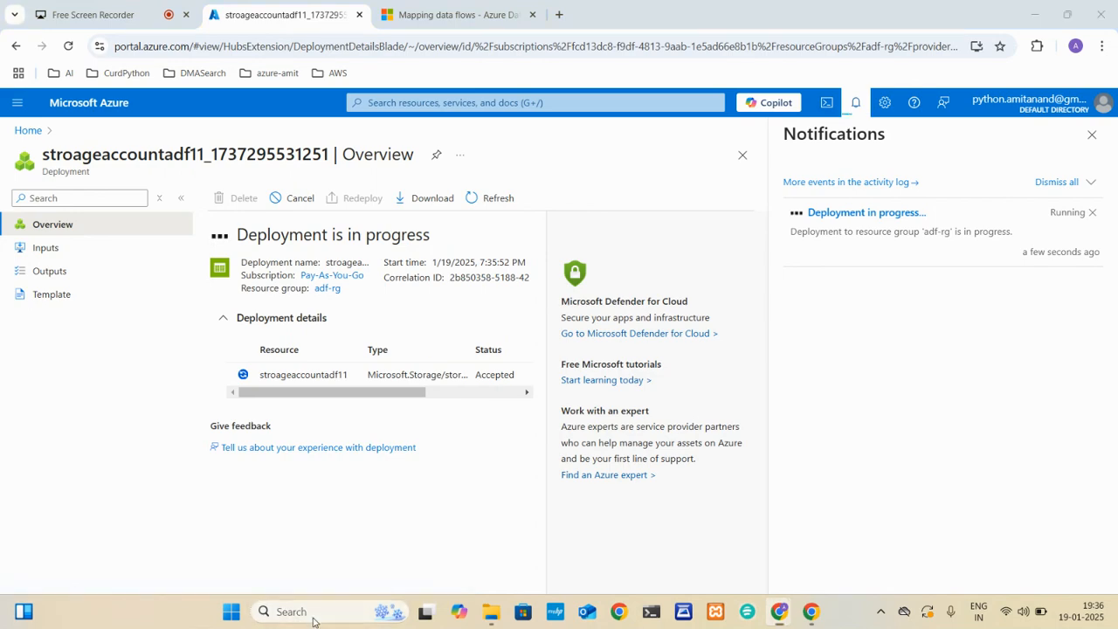
click(55, 507)
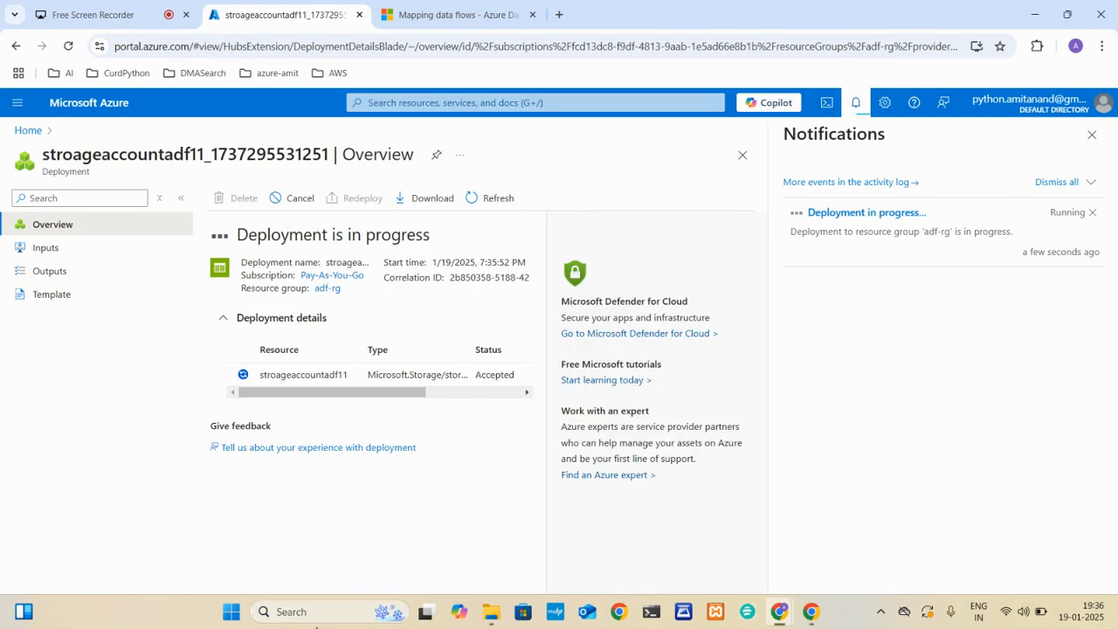
click(308, 610)
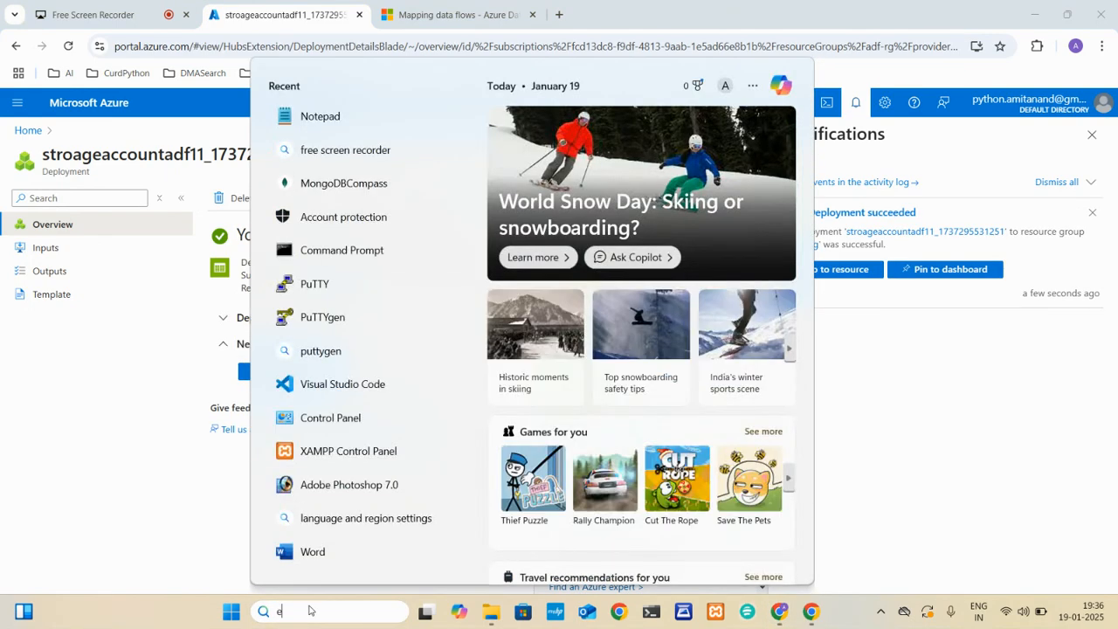
text(excel)
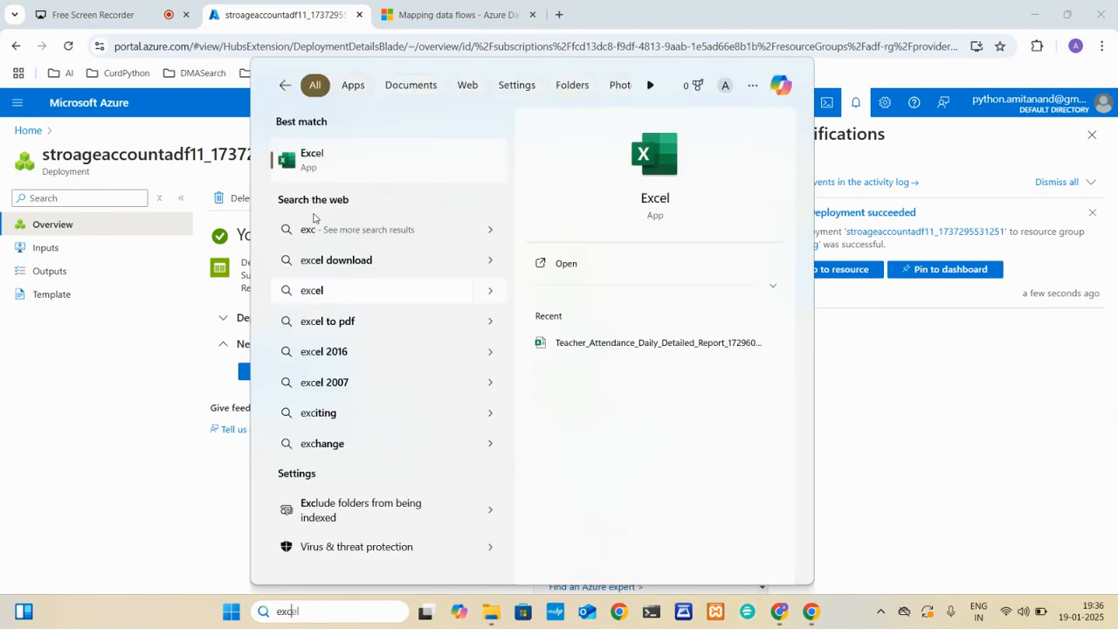
click(339, 160)
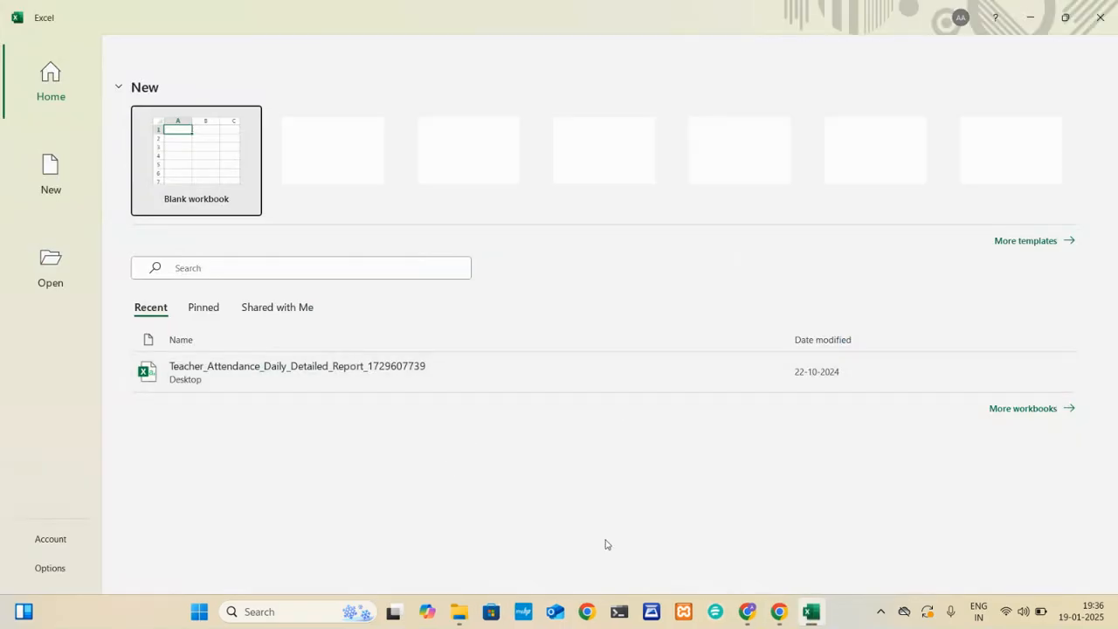
Hide the screen-sharing bar and switch back to the storage account's deployment page in Chrome
click(757, 616)
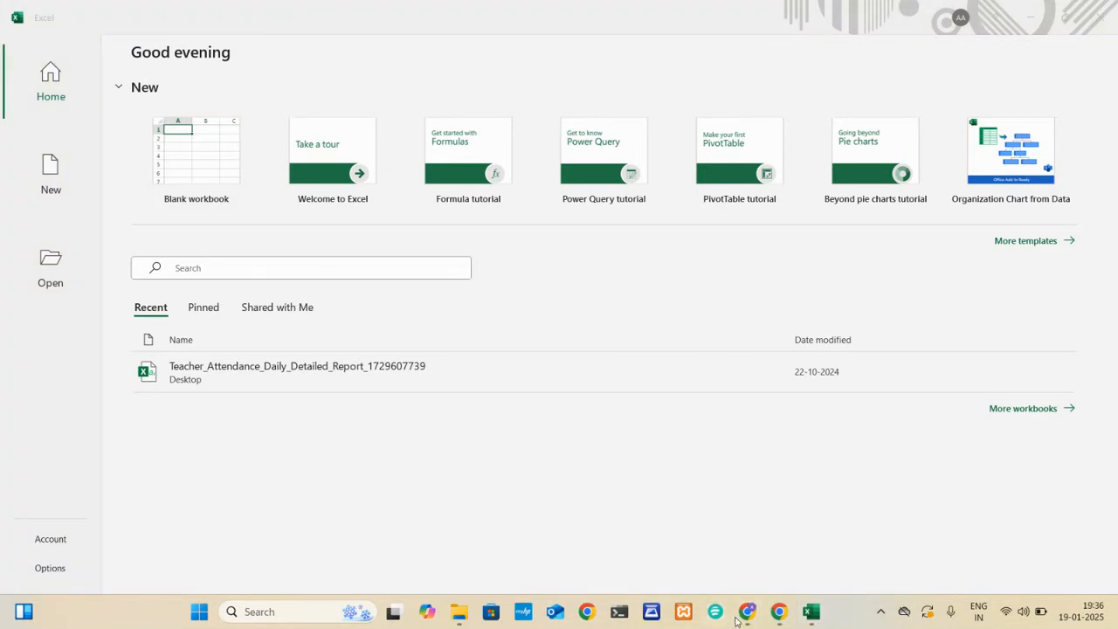
click(749, 618)
click(749, 619)
click(749, 619)
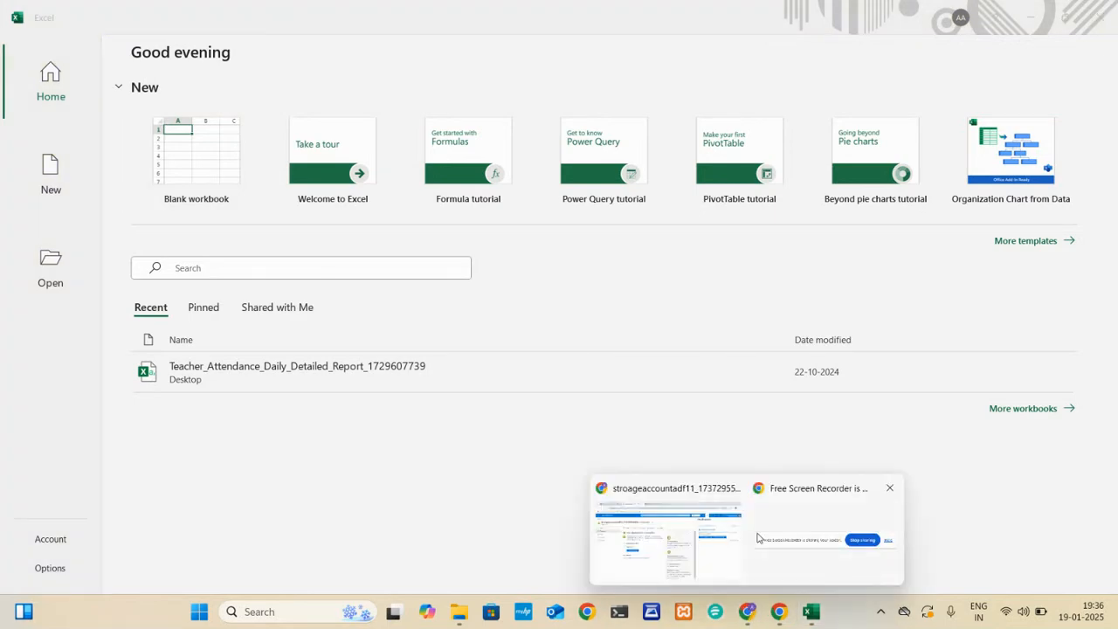
click(837, 515)
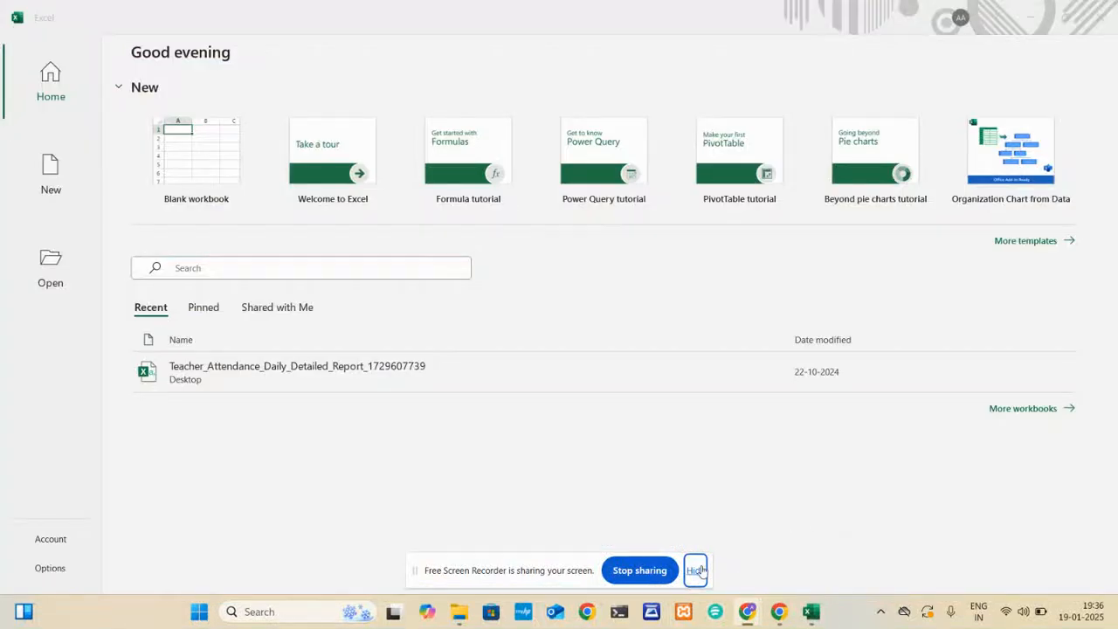
click(696, 570)
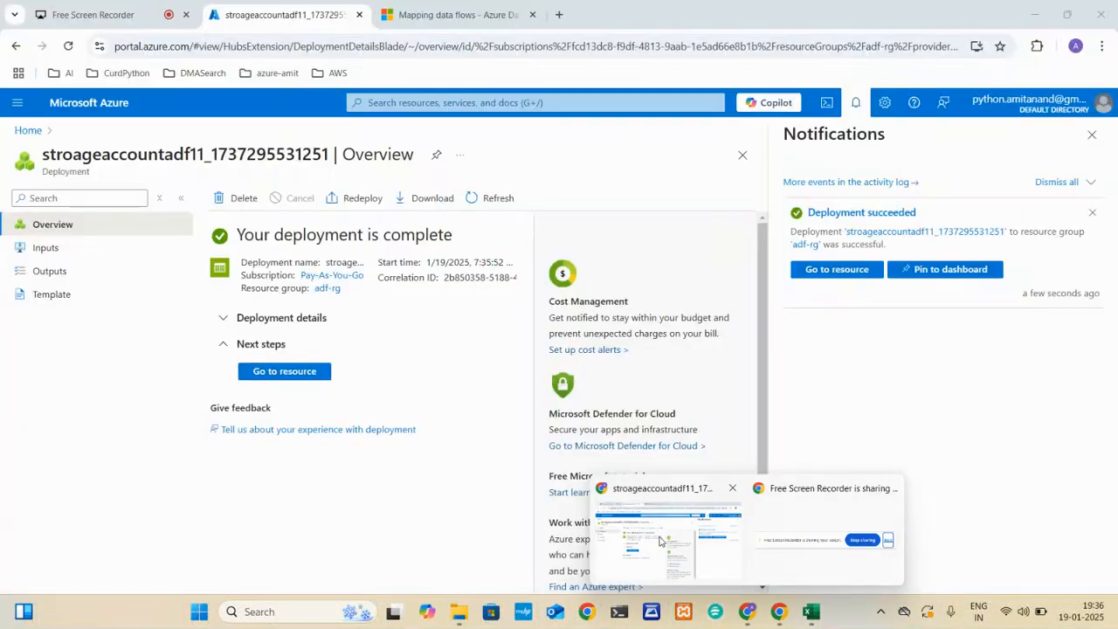
click(659, 541)
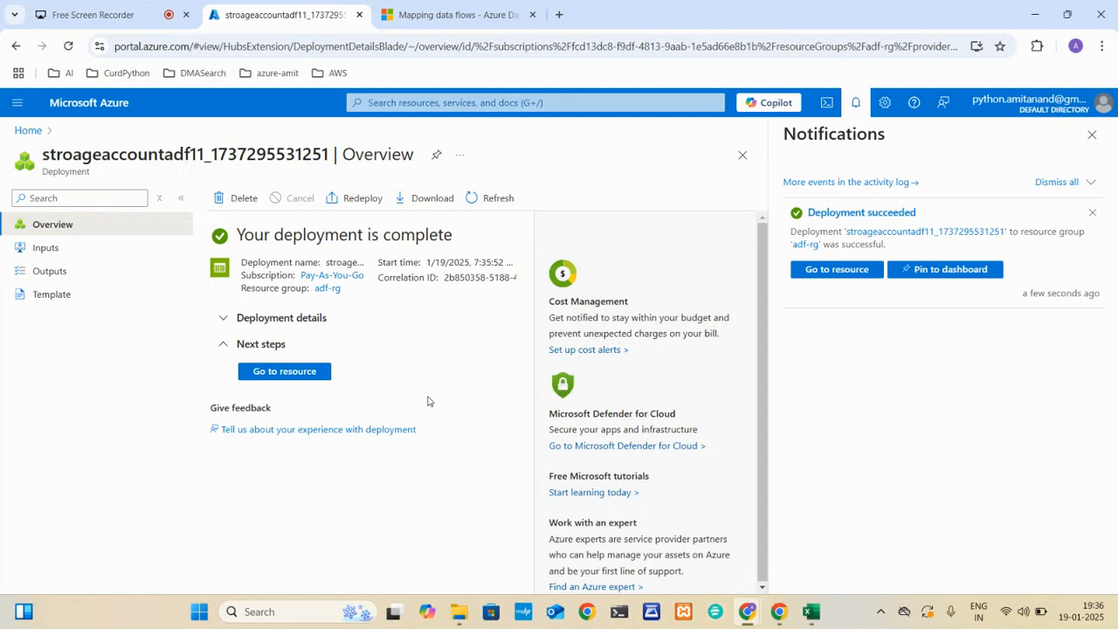
Close the deployment page and notifications, and open the stroageaccountadf11 storage account from the recent resources
click(741, 155)
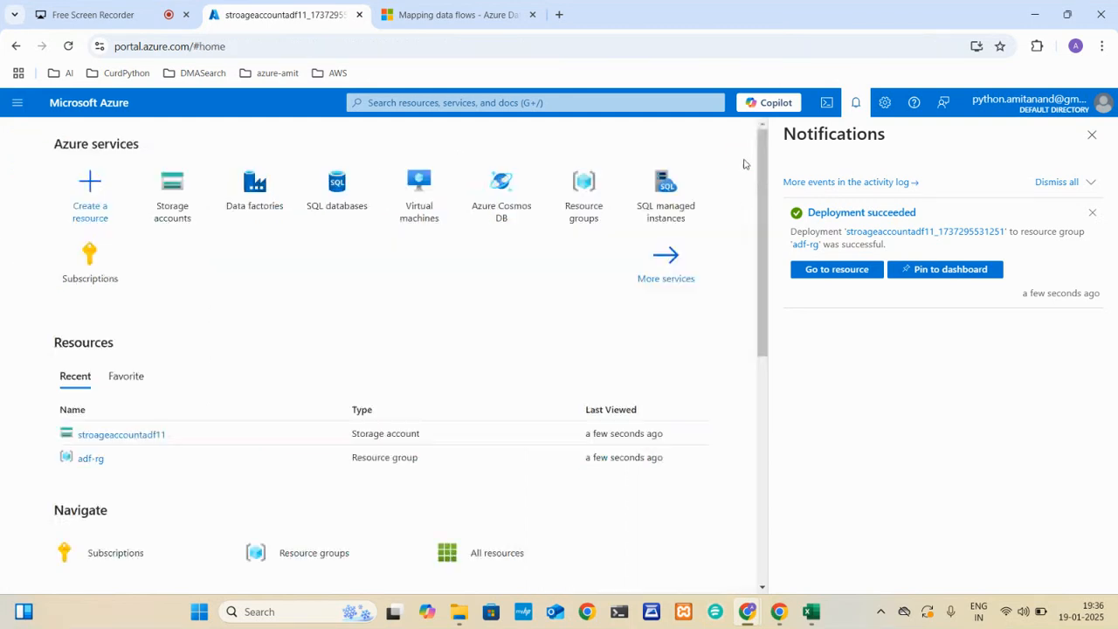
click(1091, 135)
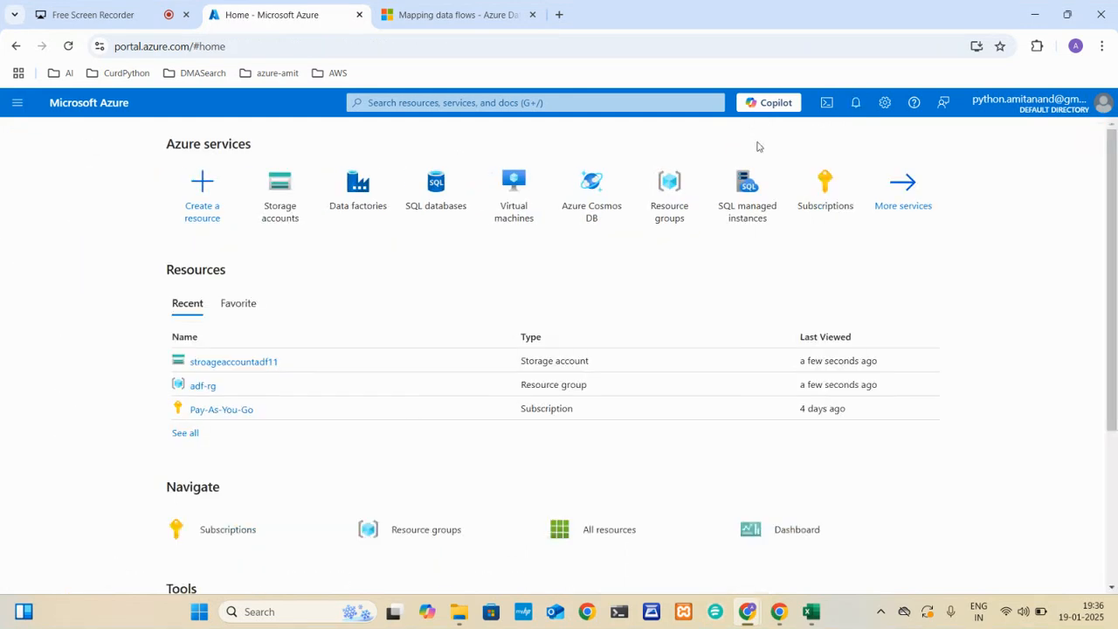
click(245, 365)
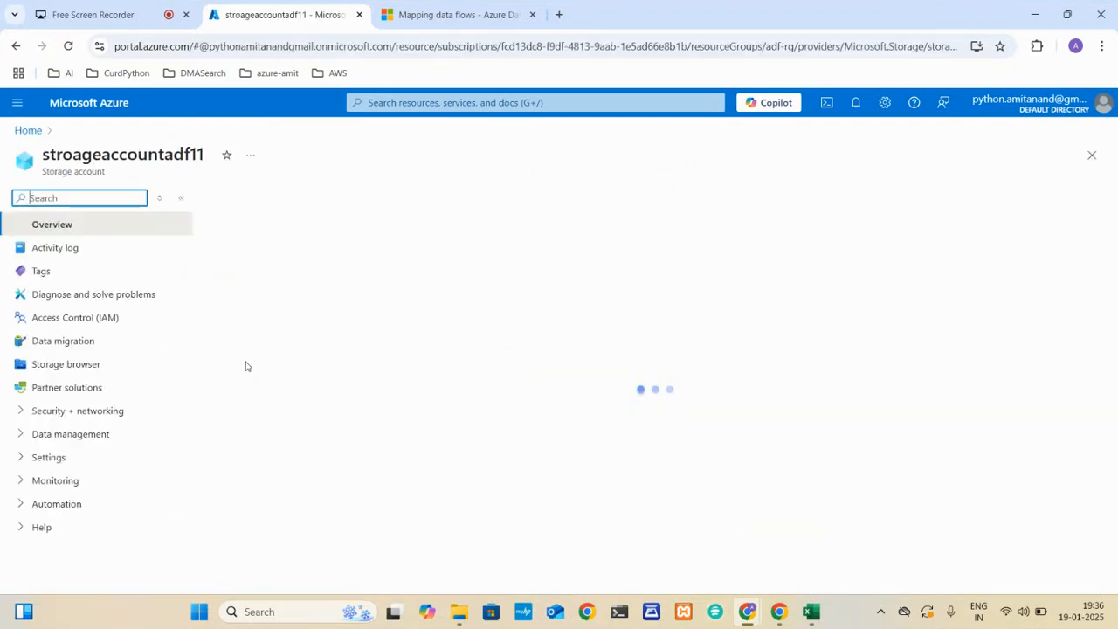
Open Notepad and replace the marks note with the lines "csv 1 = > 4" and "csv 2 => 2", separated by blank space
click(258, 611)
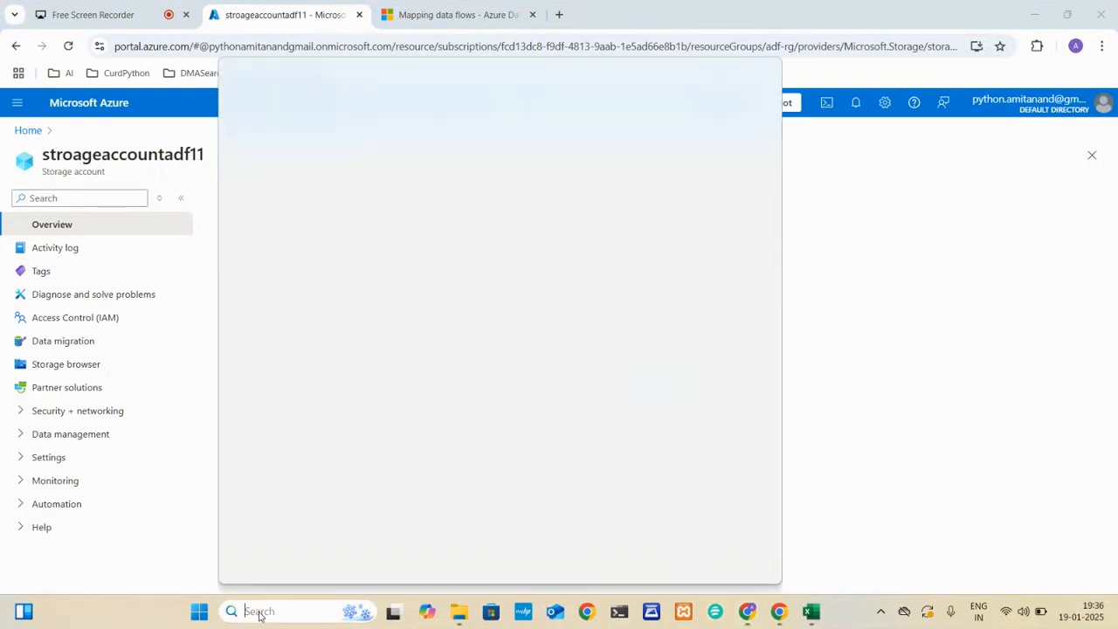
text(note)
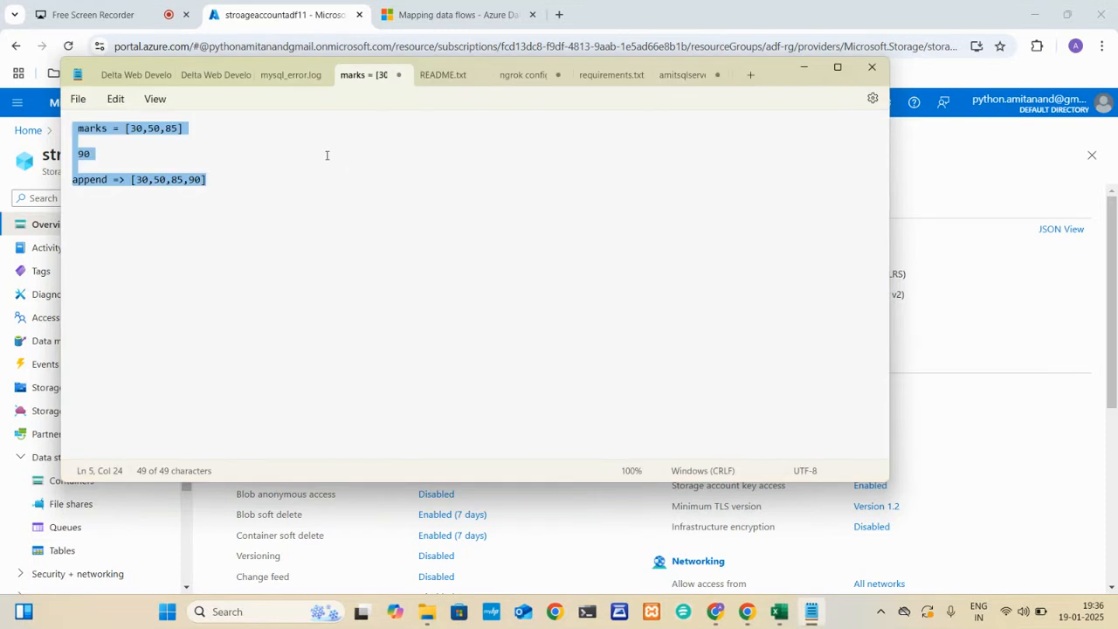
text(csv 1)
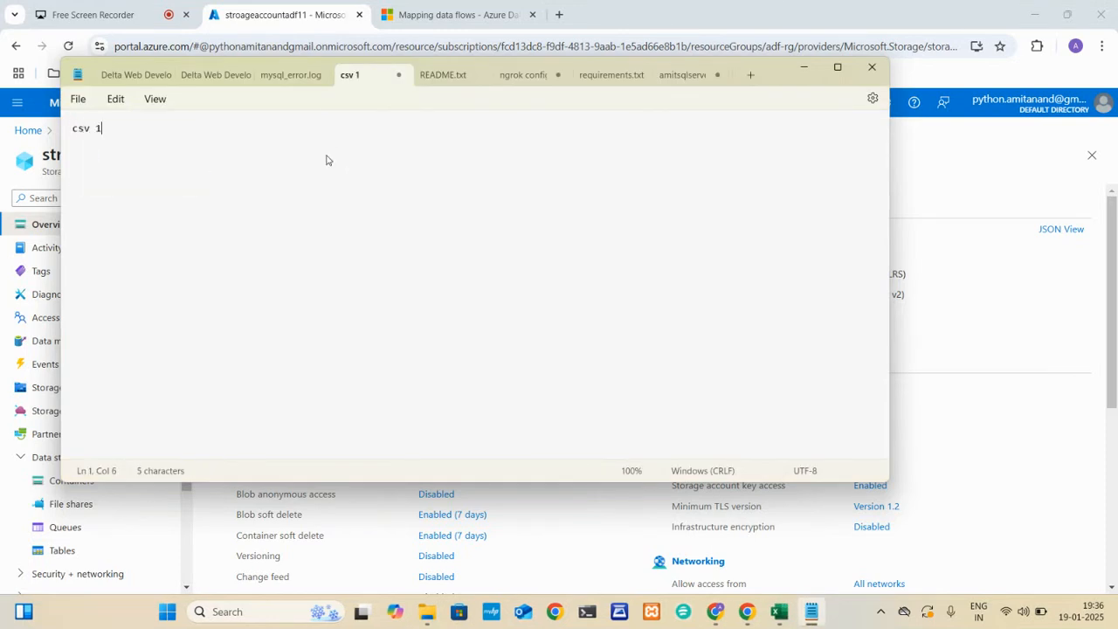
text( = > 4)
key(Return)
text(csv 2 => 2)
key(Return)
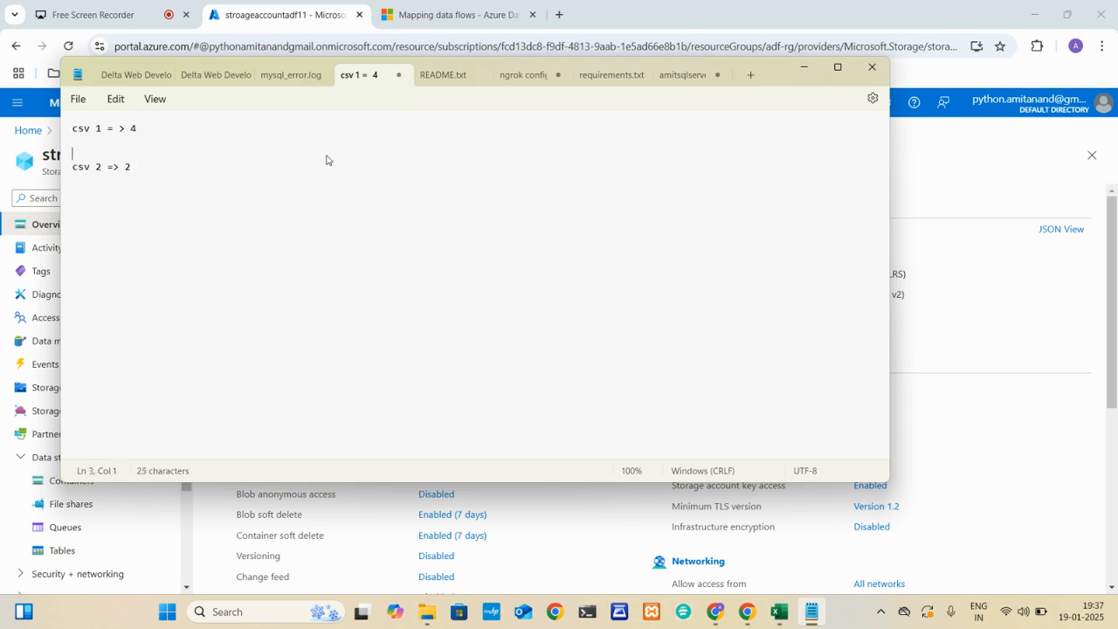
Add the line "connection" between the two csv lines and highlight the note's text to review it
text(connection)
key(Return)
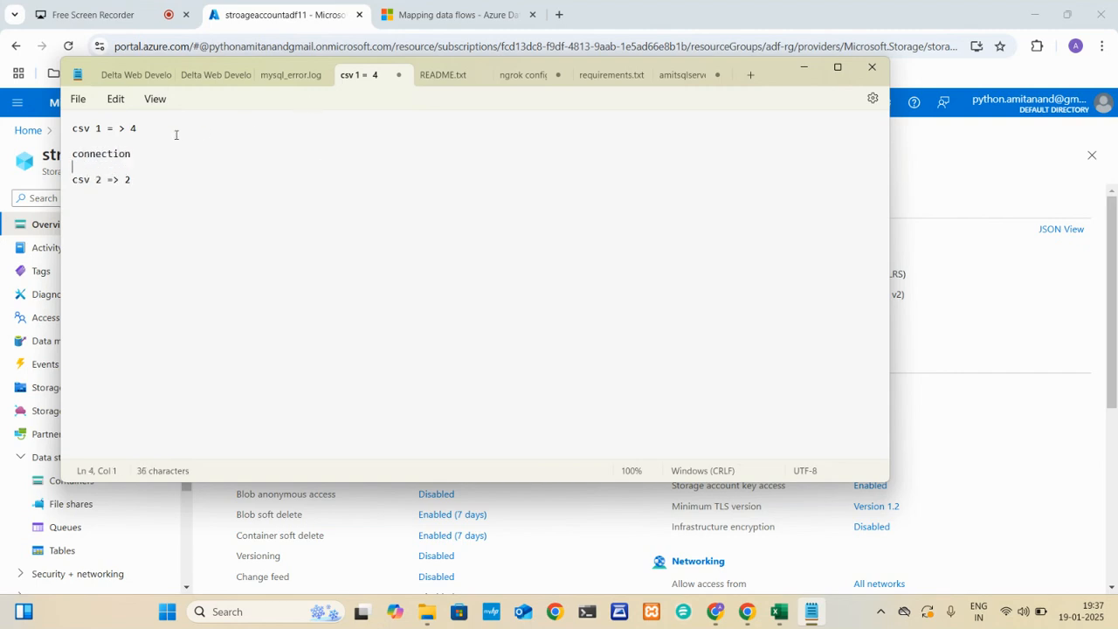
double_click(102, 130)
double_click(94, 179)
double_click(97, 130)
key(ctrl+a)
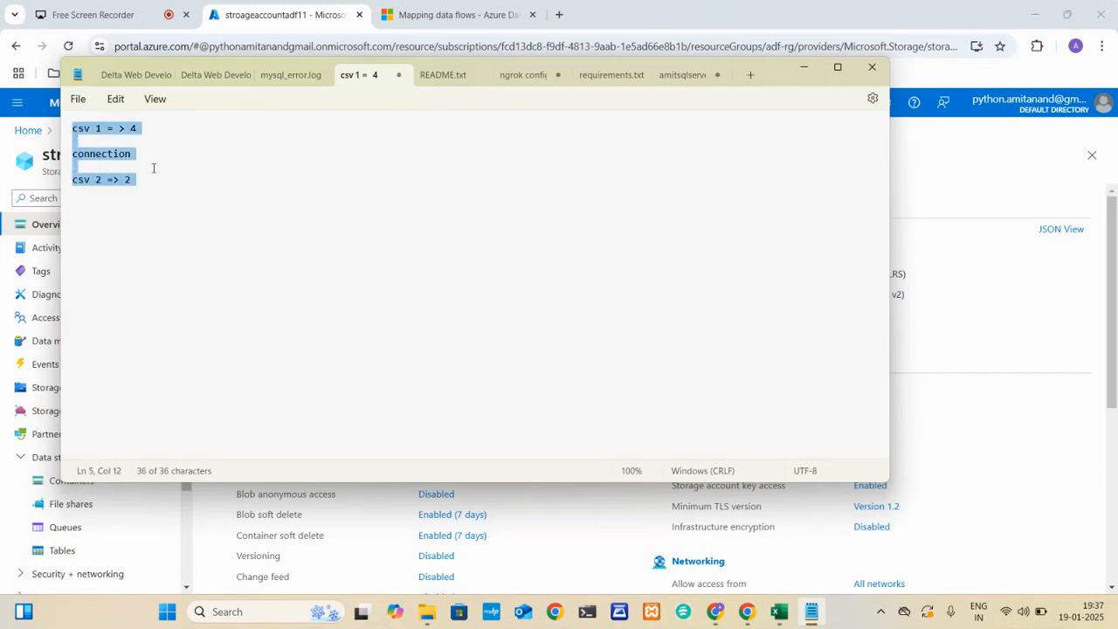
click(153, 168)
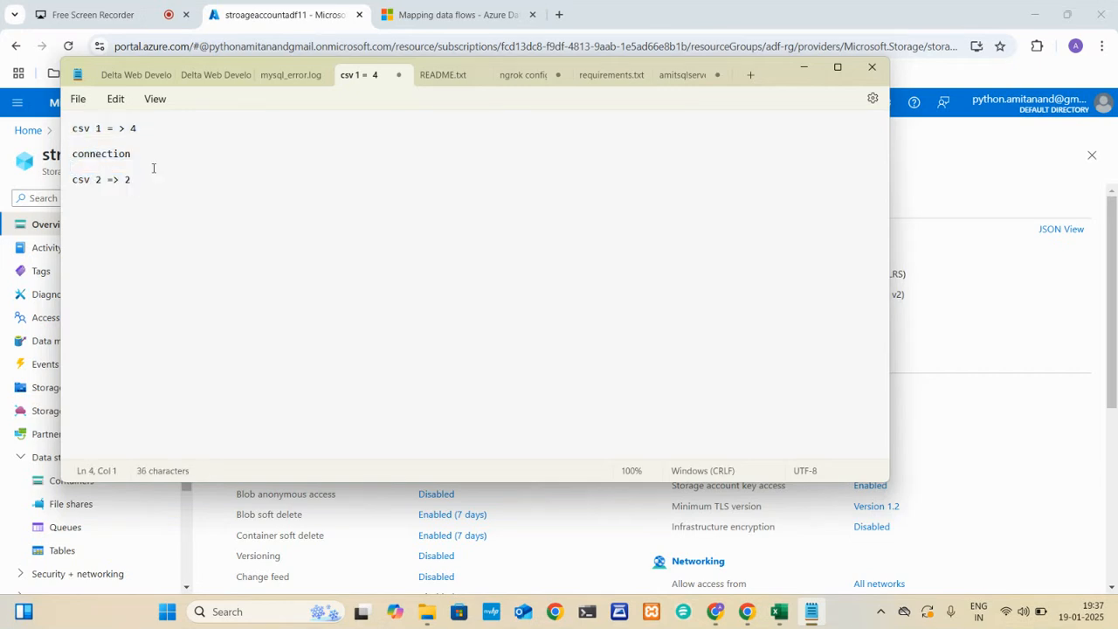
Add the line "final csv" below the csv 2 line in the note and highlight the whole text to review it
double_click(133, 129)
double_click(123, 128)
double_click(96, 171)
drag(144, 186, 74, 131)
click(158, 190)
key(Return)
text(final csv)
key(Return)
key(Return)
drag(143, 214, 70, 128)
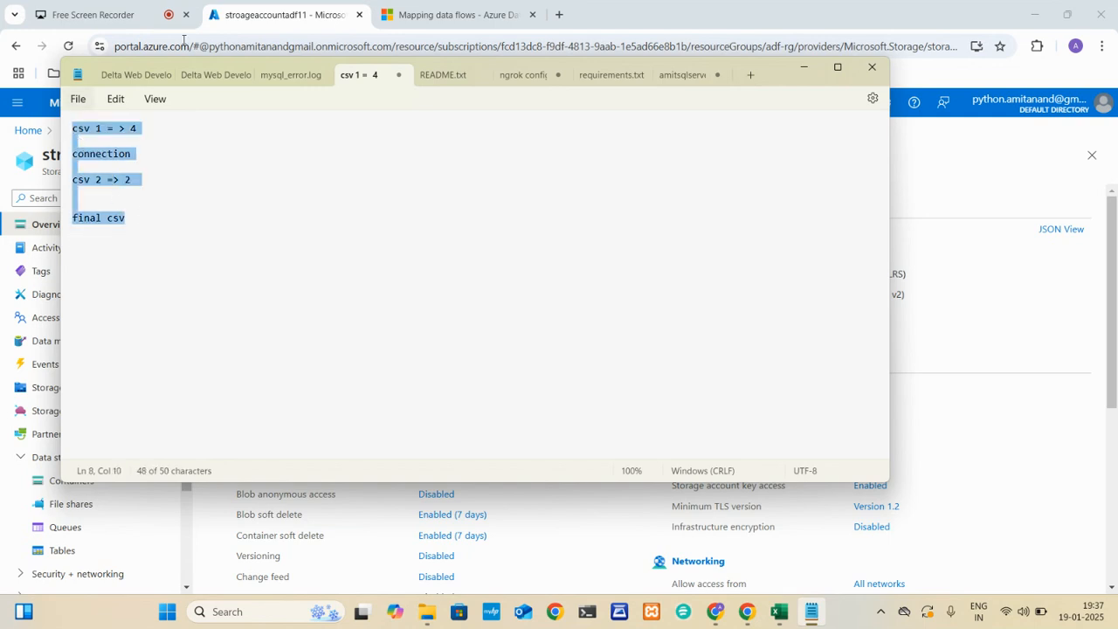
Switch back to the Azure portal in Chrome and open the containers list of the stroageaccountadf11 storage account
click(232, 7)
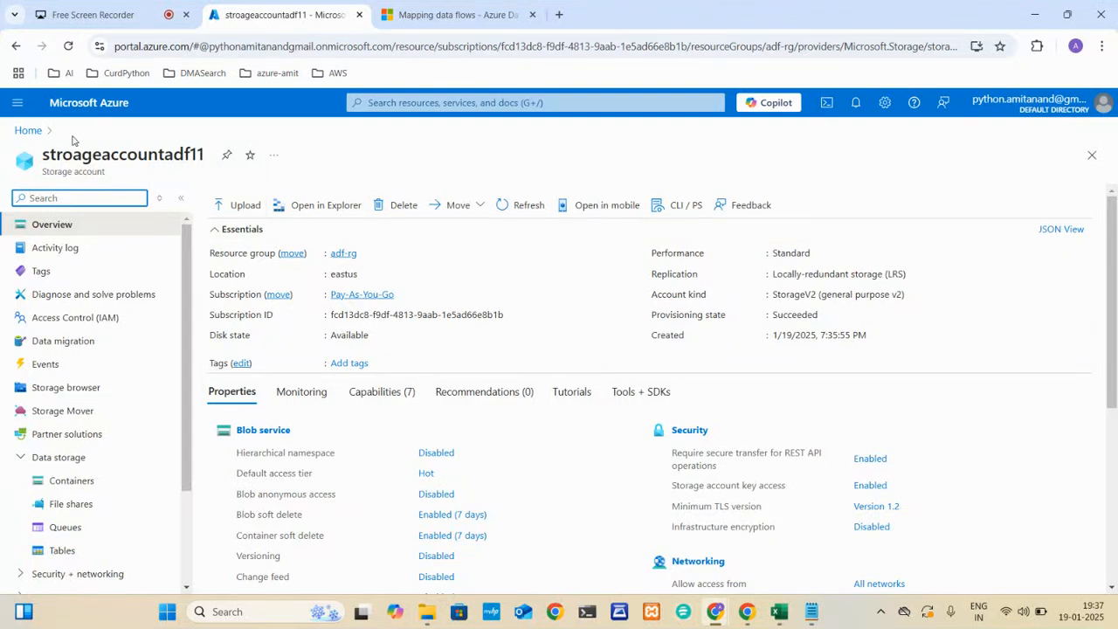
click(29, 131)
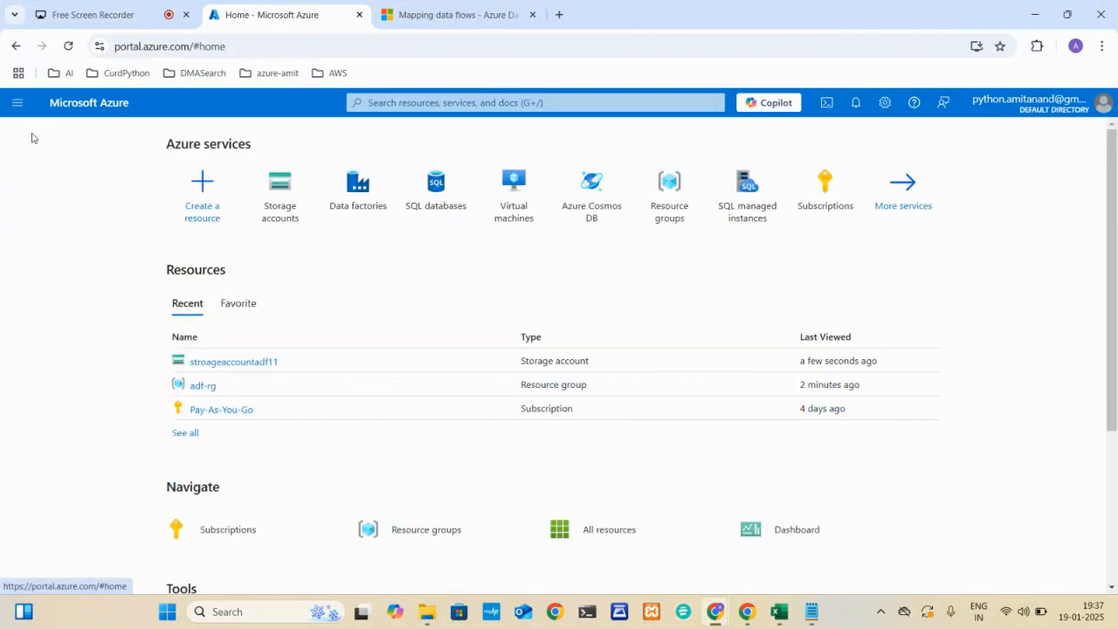
click(250, 361)
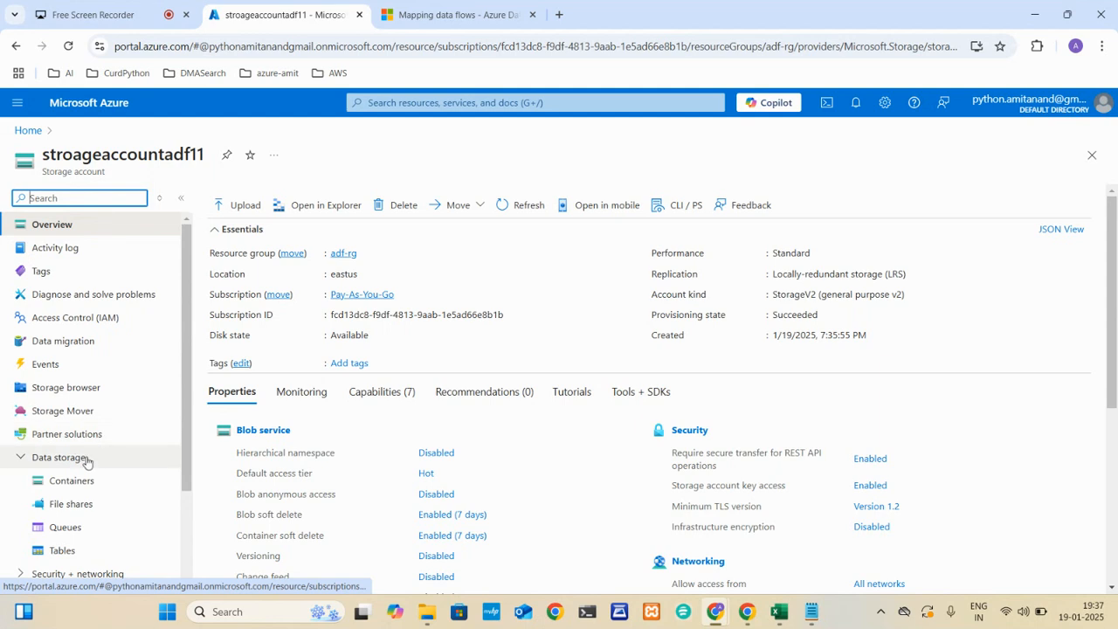
click(78, 482)
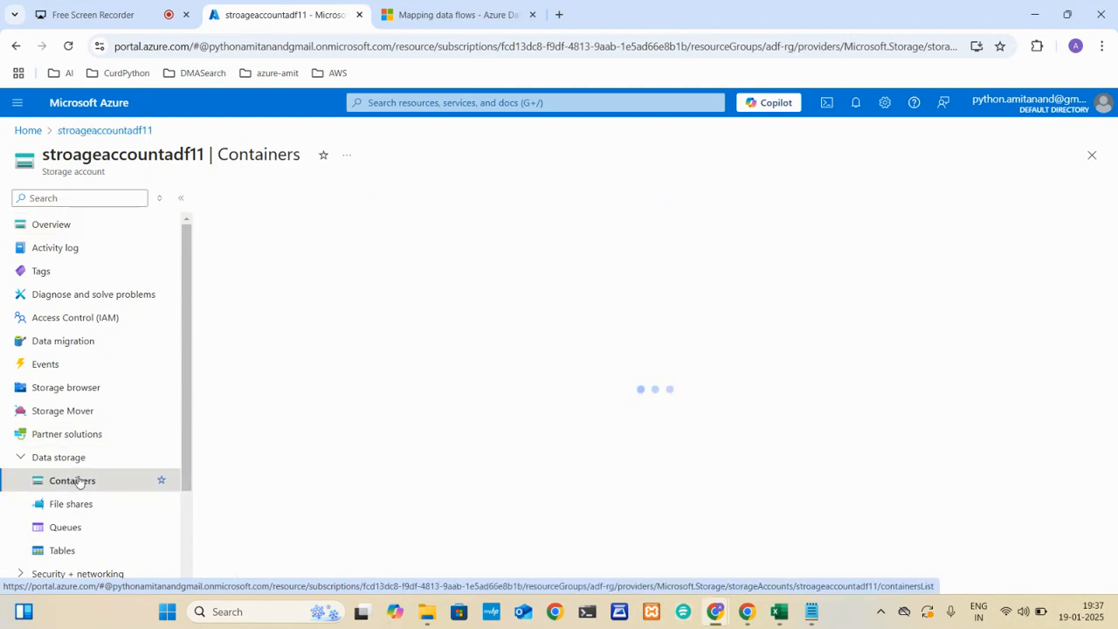
Create a private container named "input" in the storage account
click(251, 198)
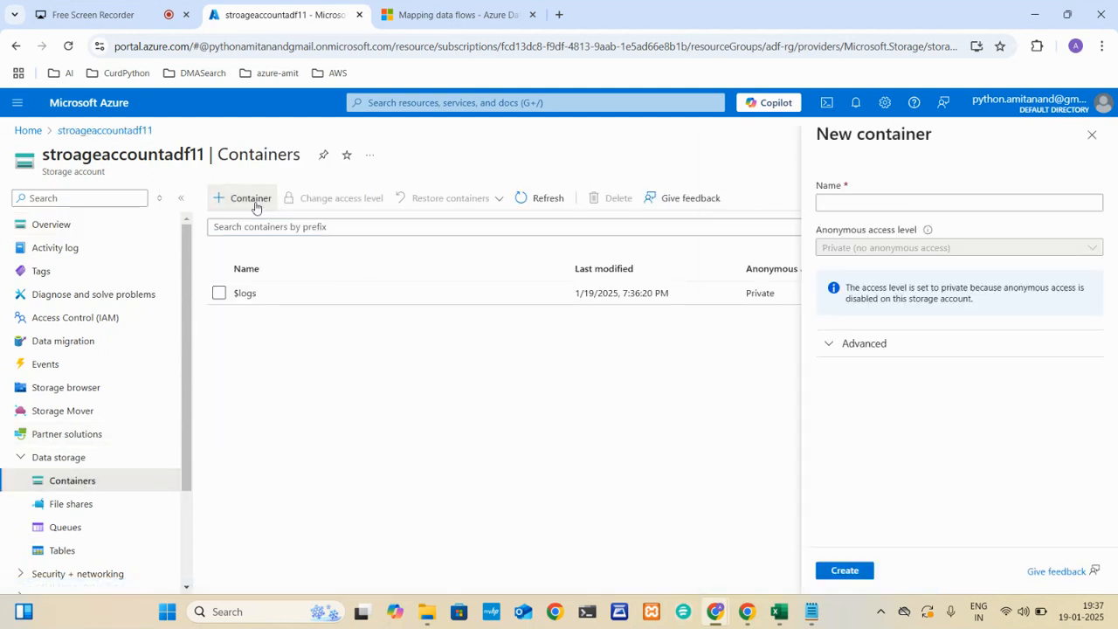
text(inpi)
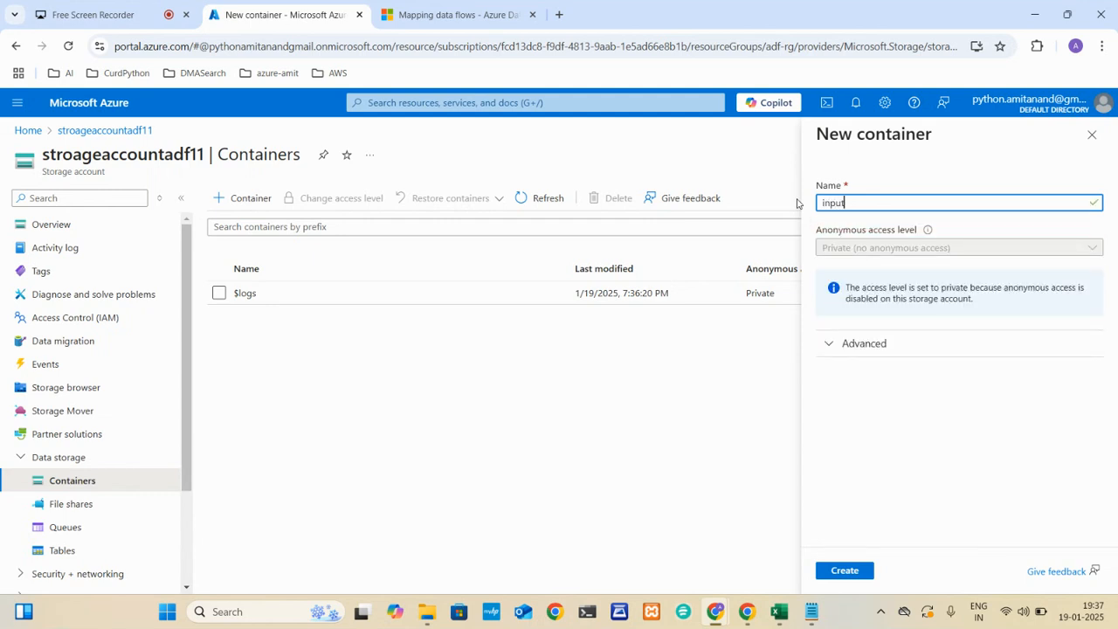
click(851, 571)
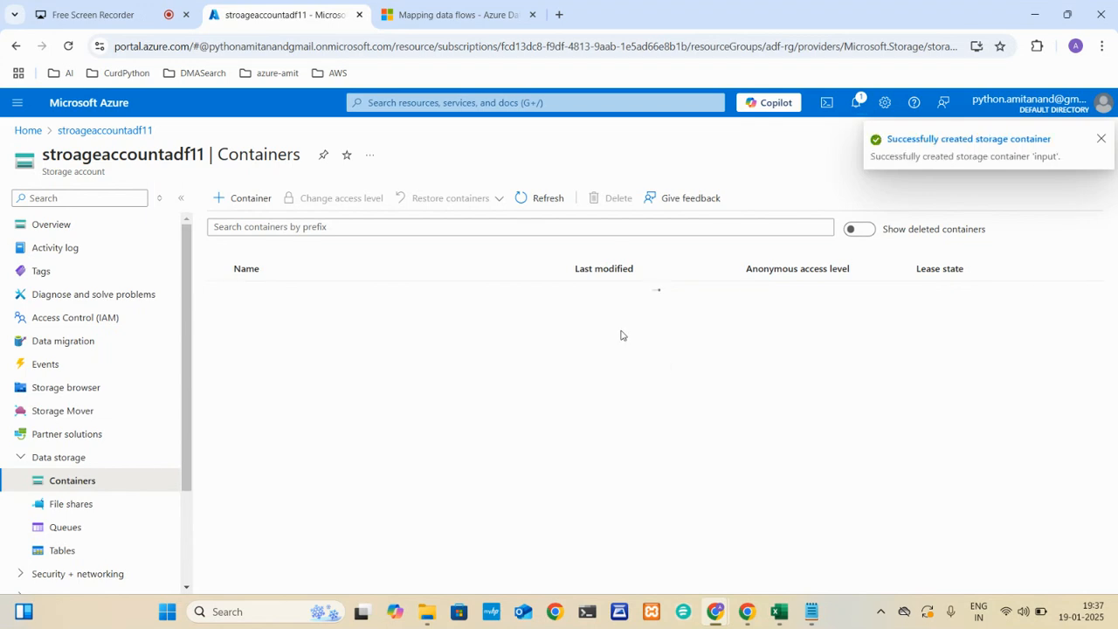
Create a second container named "output" and open the input container
click(243, 199)
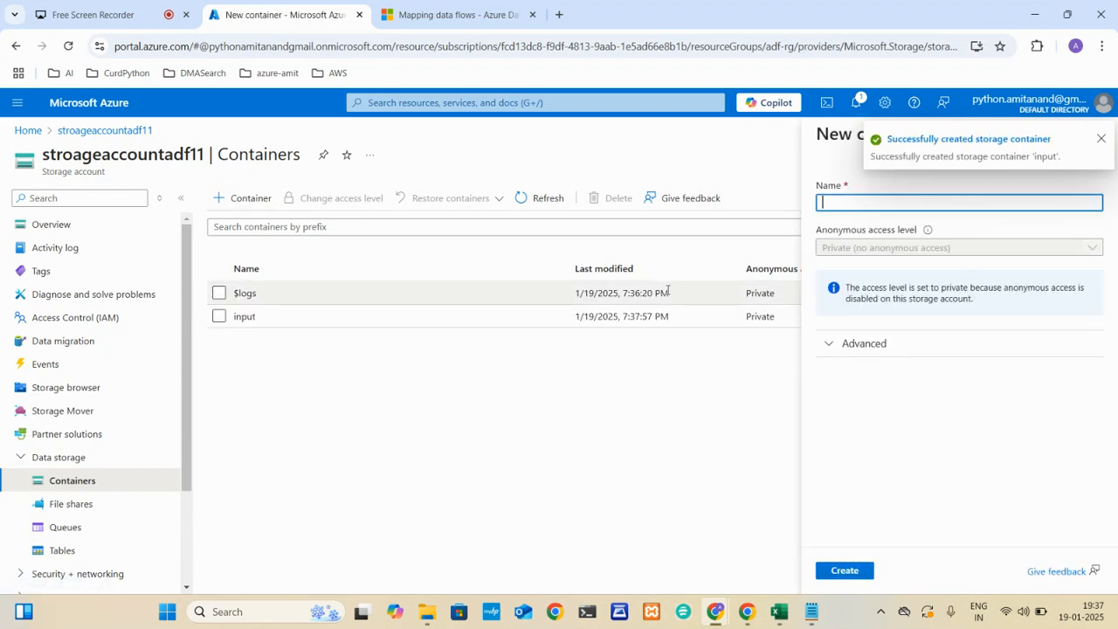
text(out)
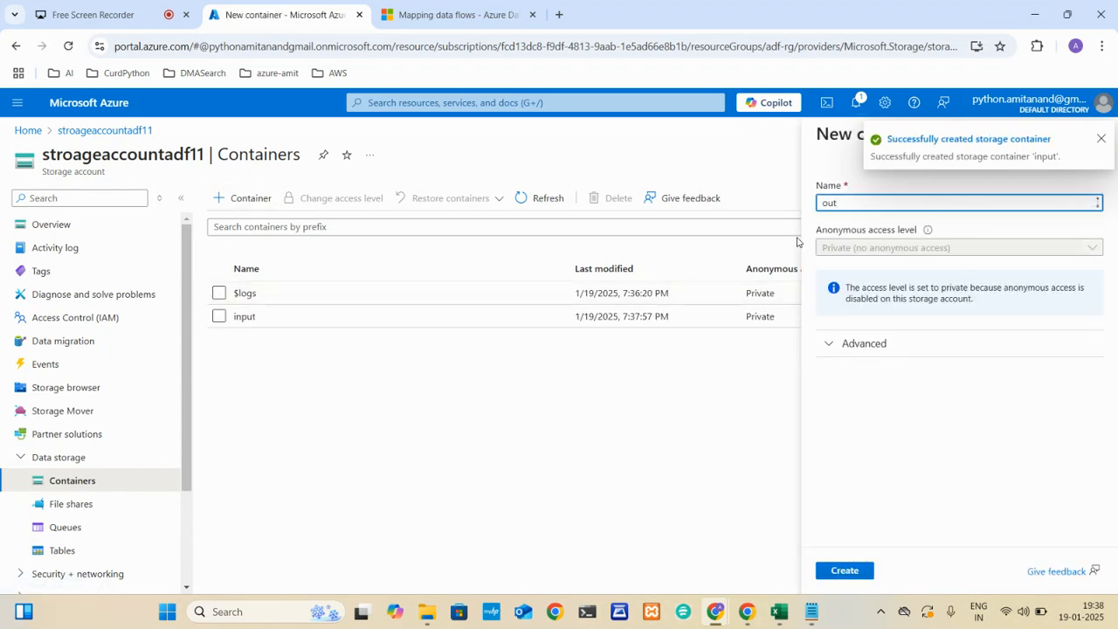
text(put)
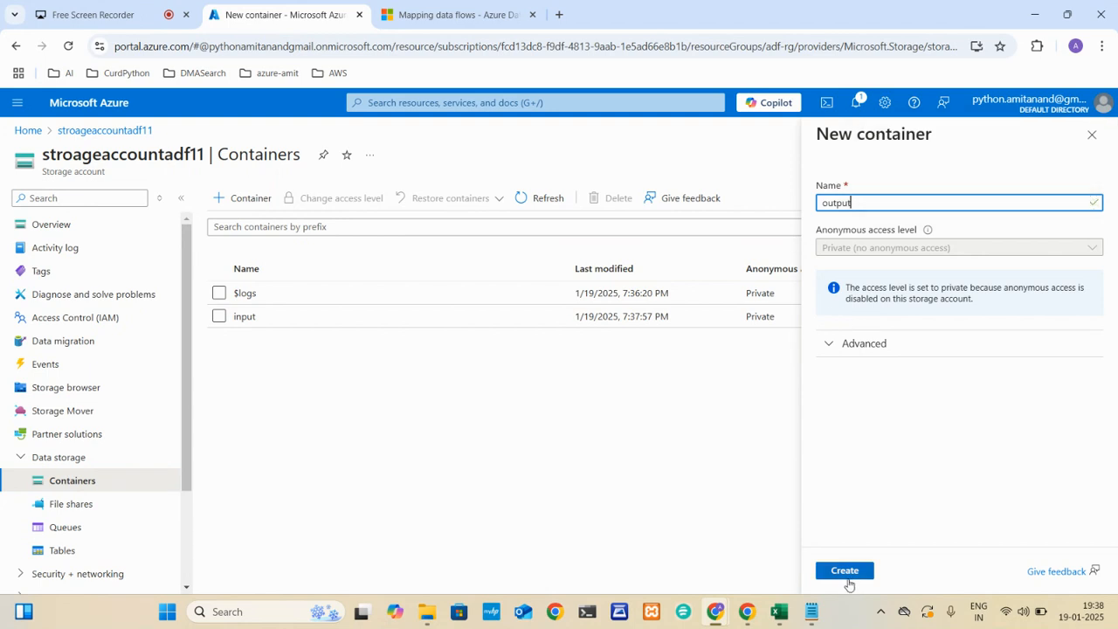
click(844, 572)
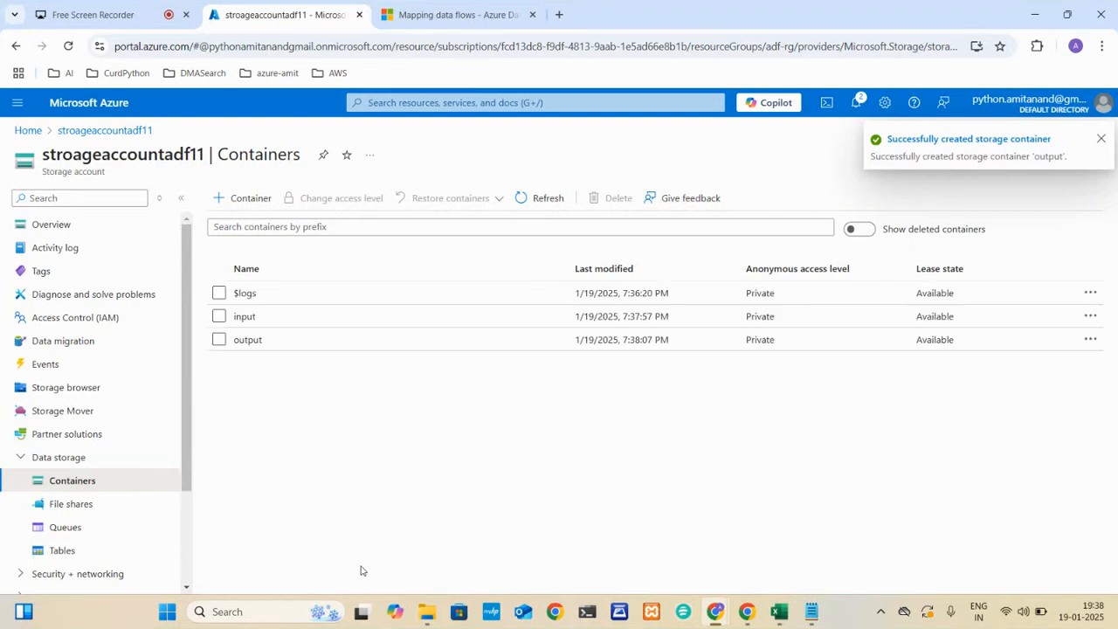
click(245, 317)
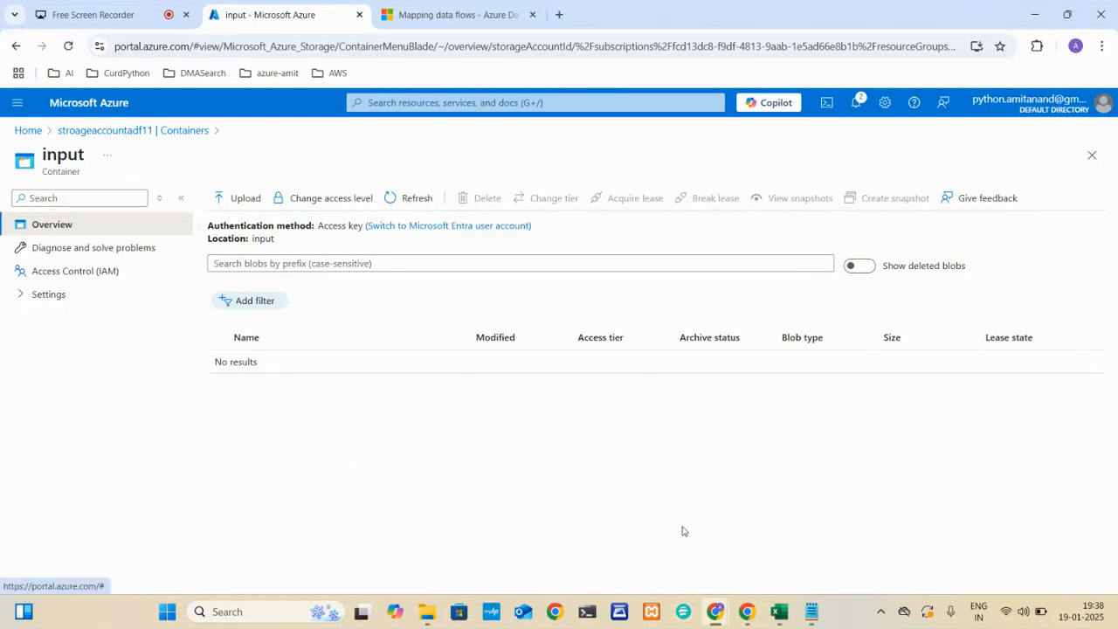
Switch to Excel, create a blank workbook and enter the headers stuid, name, class and deptid in A1:D1
click(781, 614)
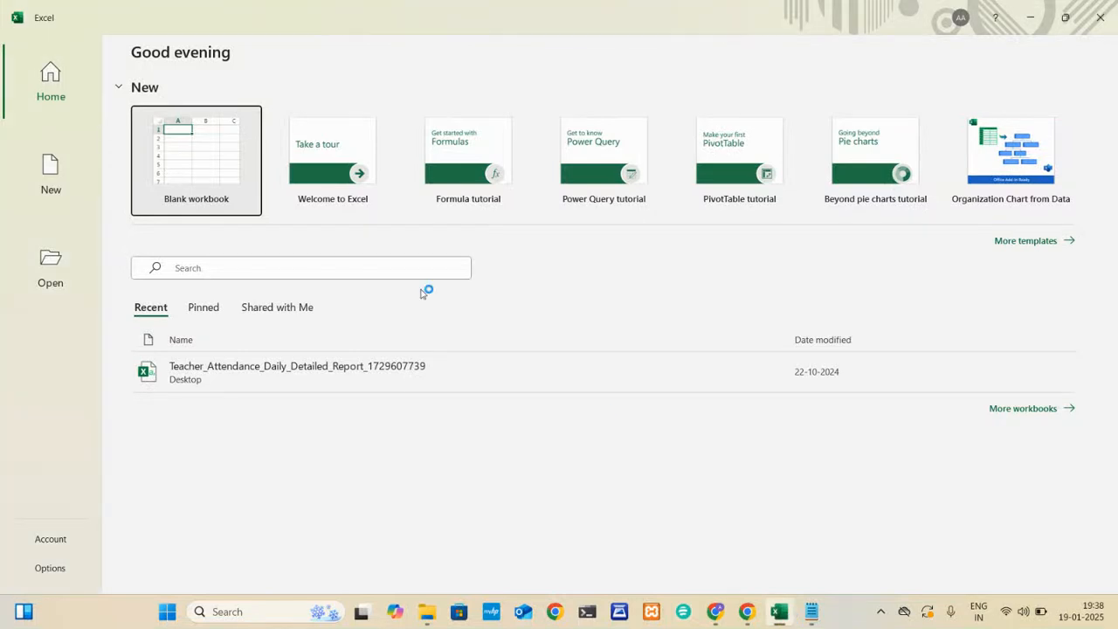
click(163, 137)
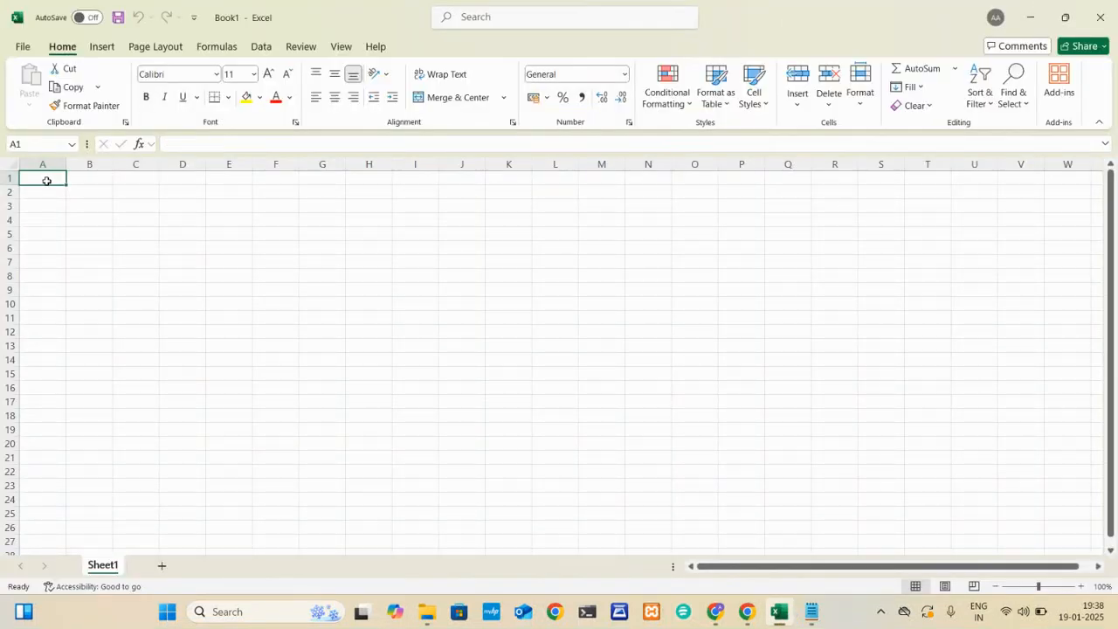
text(stuid)
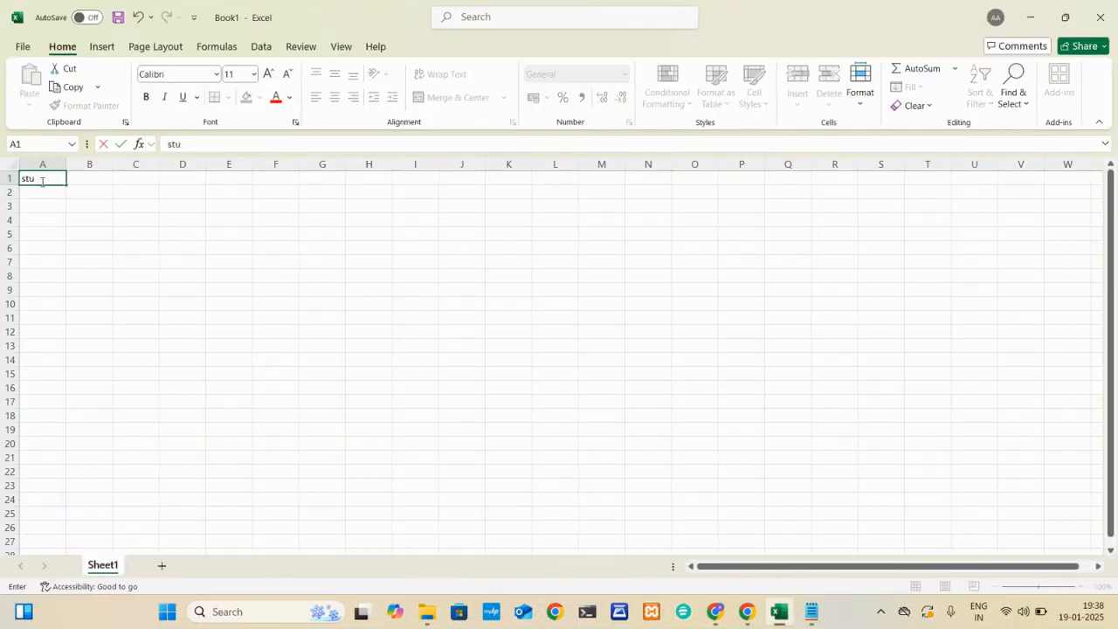
click(92, 179)
text(nams)
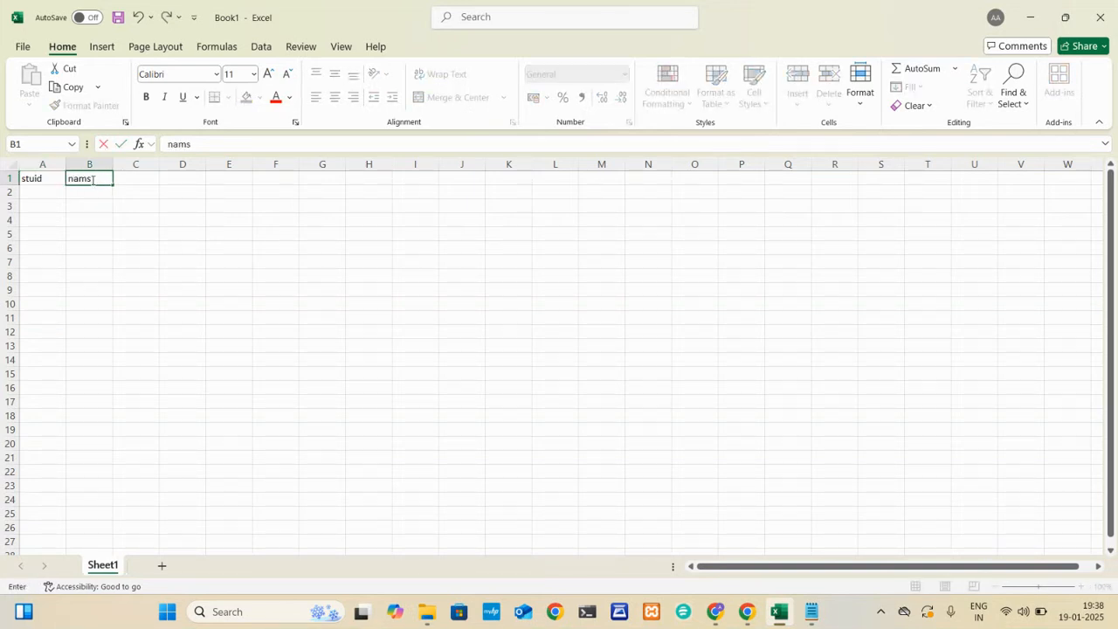
click(140, 183)
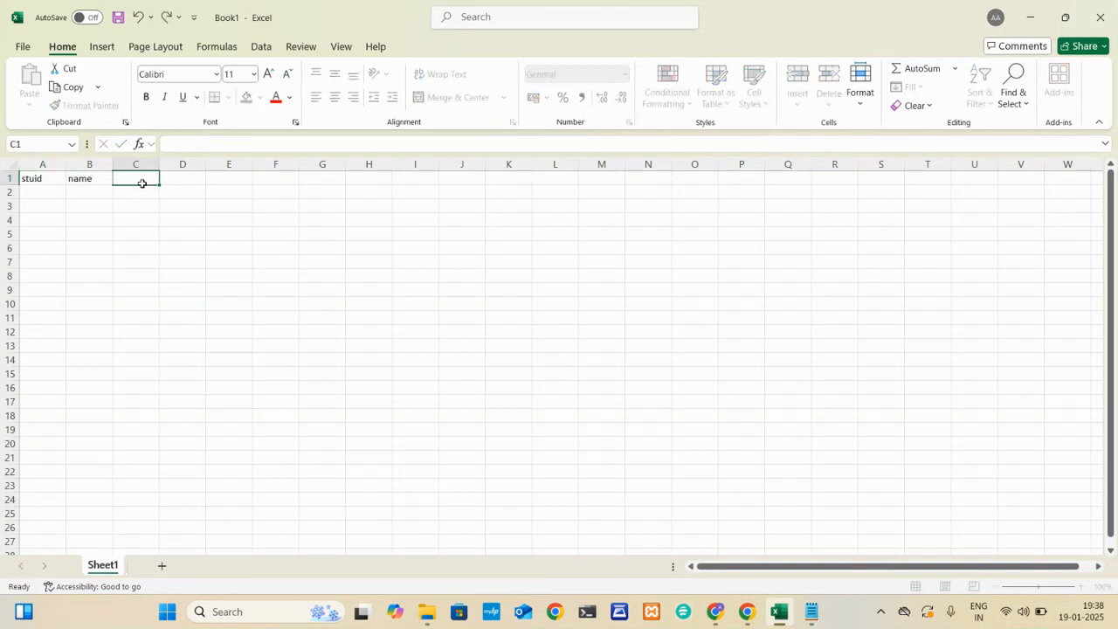
text(r)
text(las)
text(s)
click(192, 182)
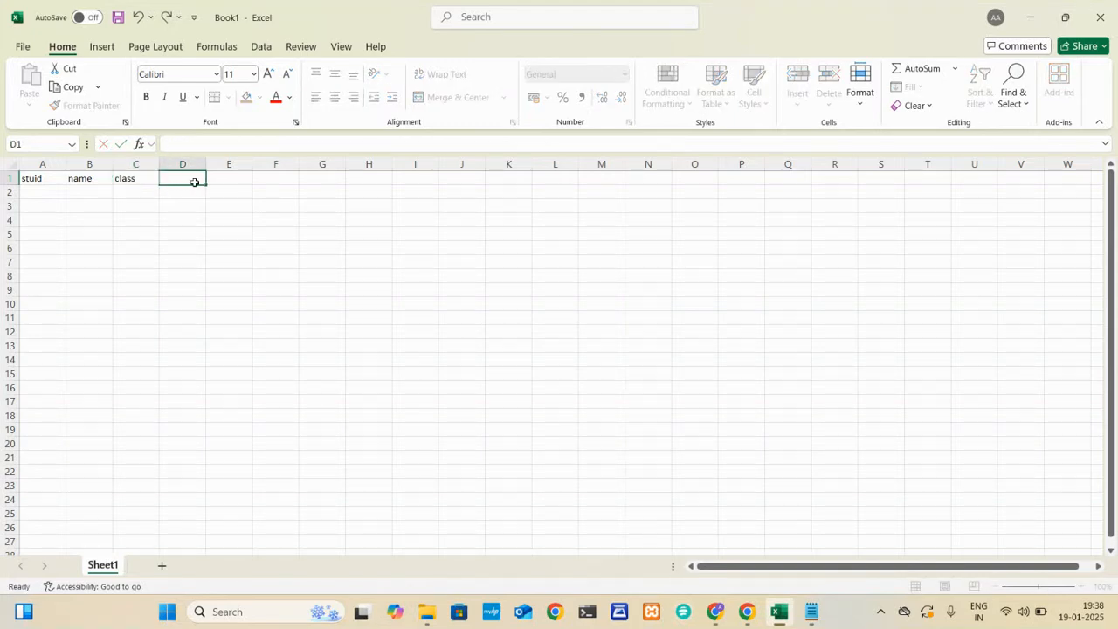
text(deptid)
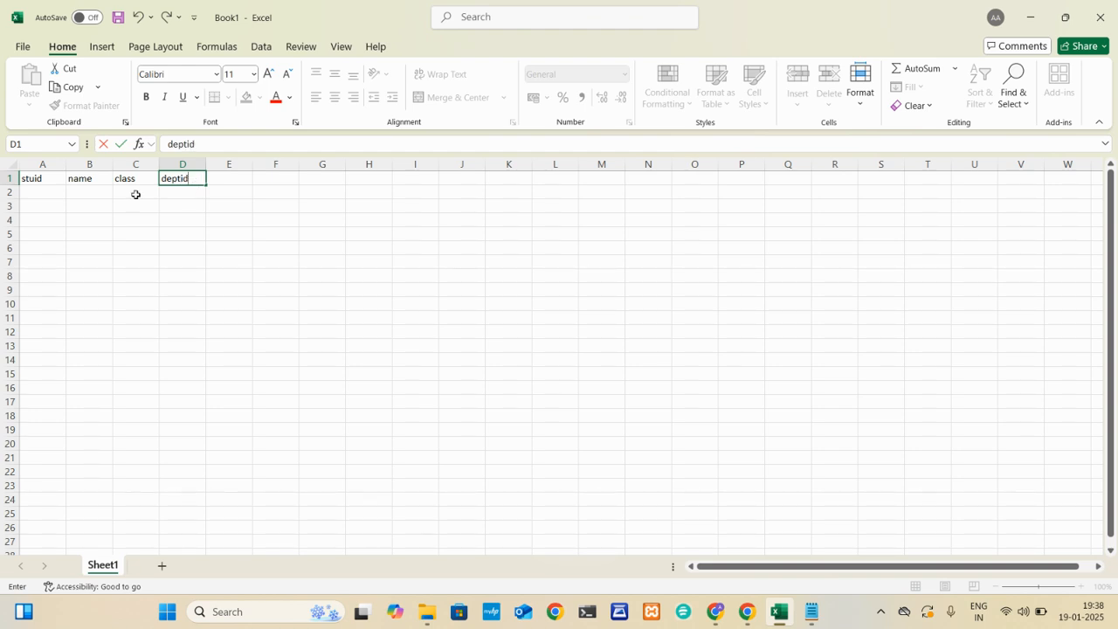
Fill row 2 with stuid 101, the student's first name, class CSE and deptid 1
click(42, 194)
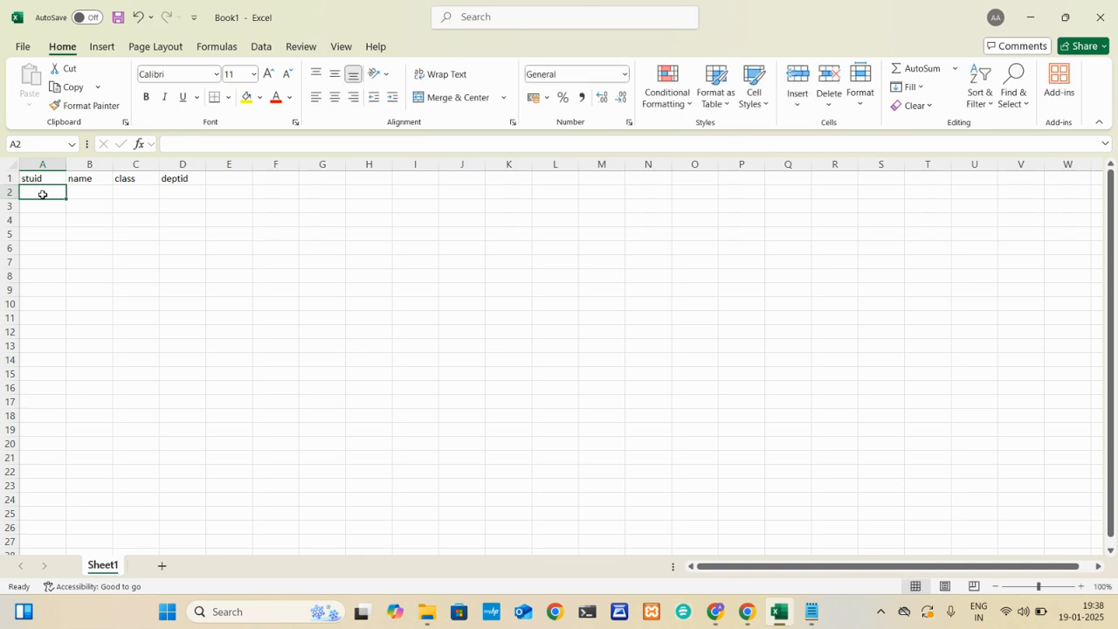
text(101)
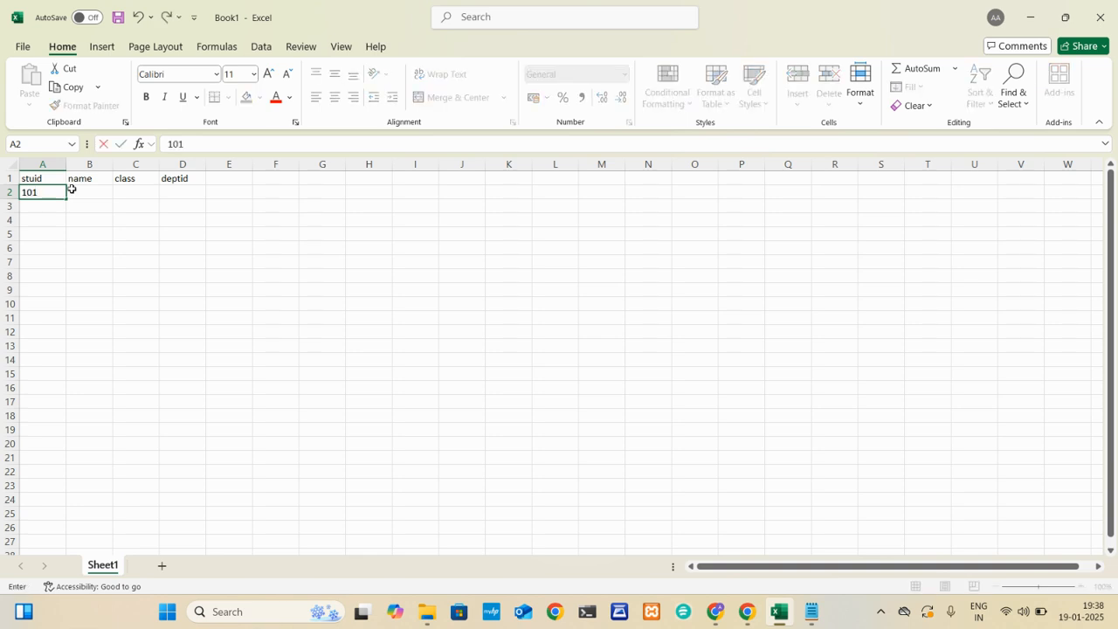
click(76, 190)
text(Ami)
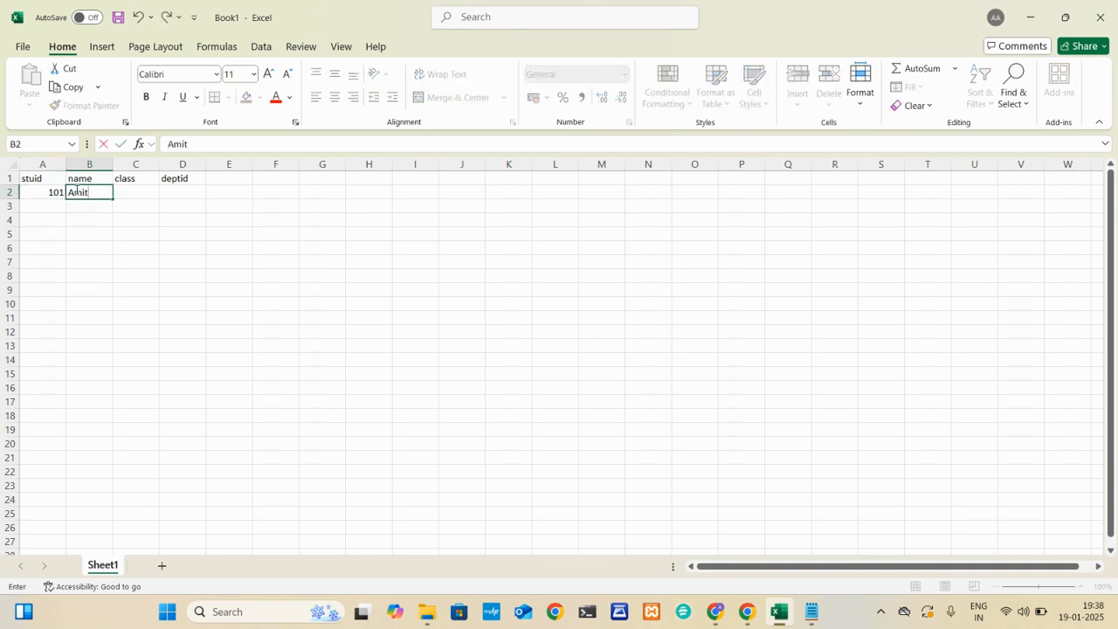
text(t)
click(122, 193)
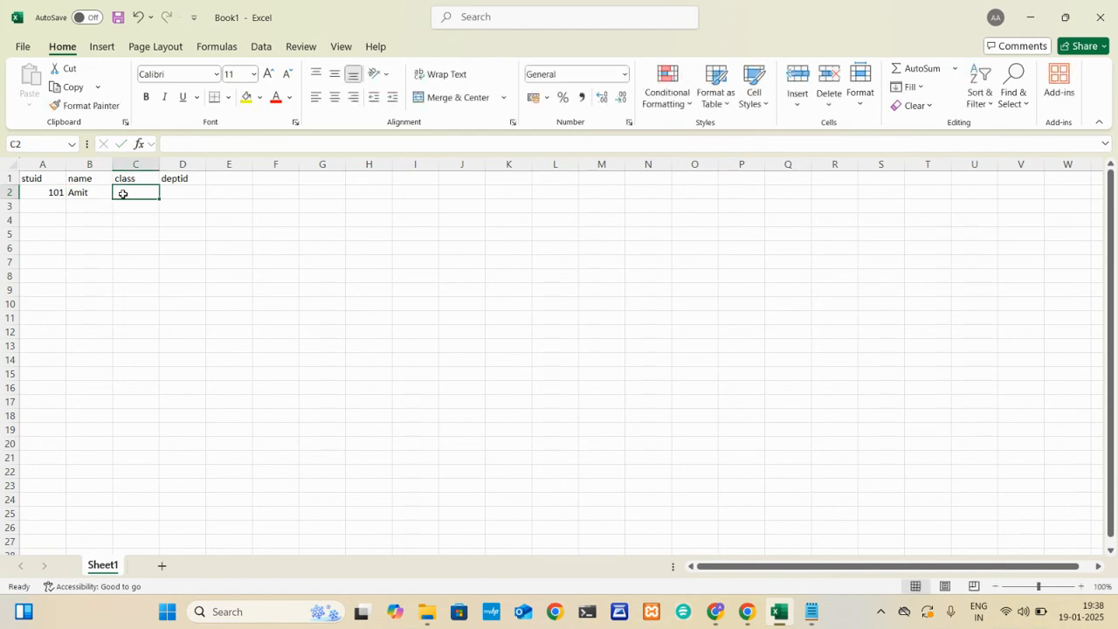
text(CSE)
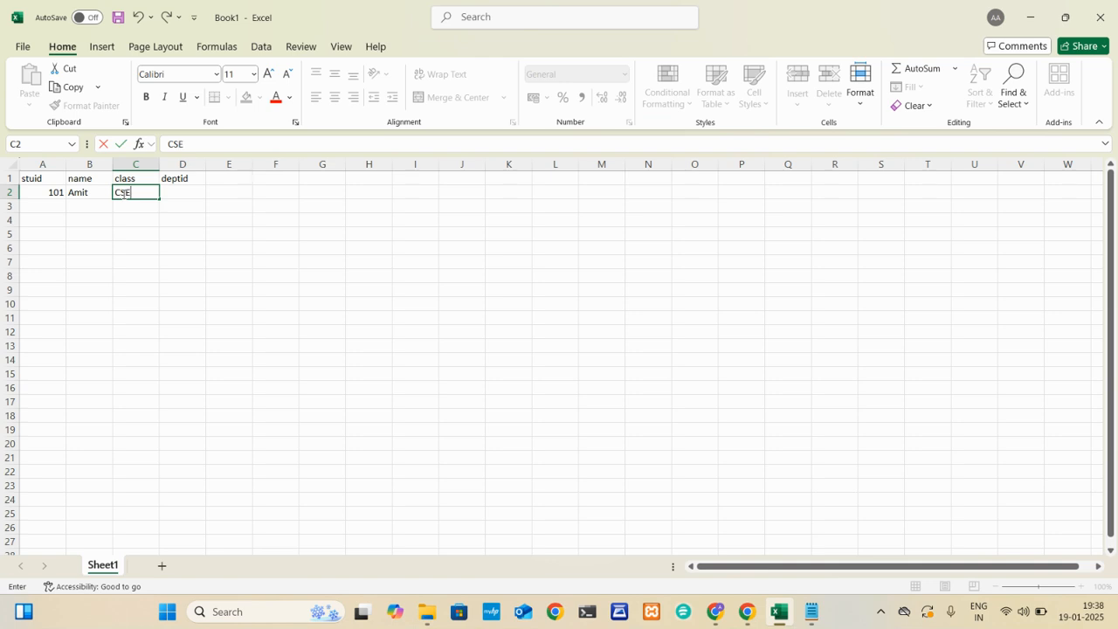
click(175, 192)
text(I)
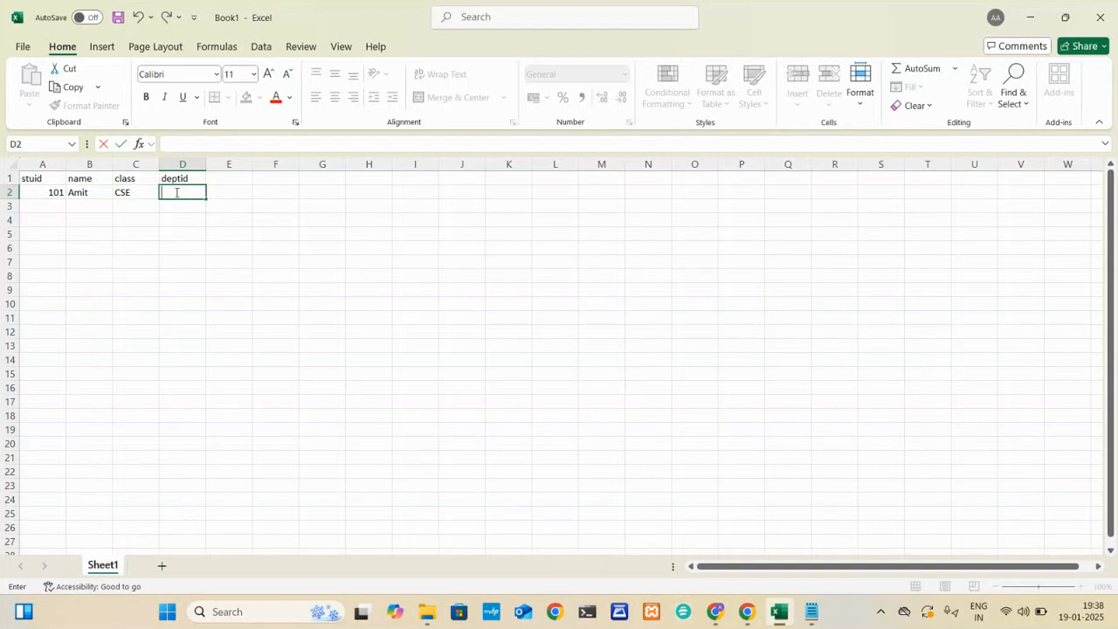
Fill row 3 with stuid 103, the student's name, class EEE and deptid 2
click(51, 206)
text(103)
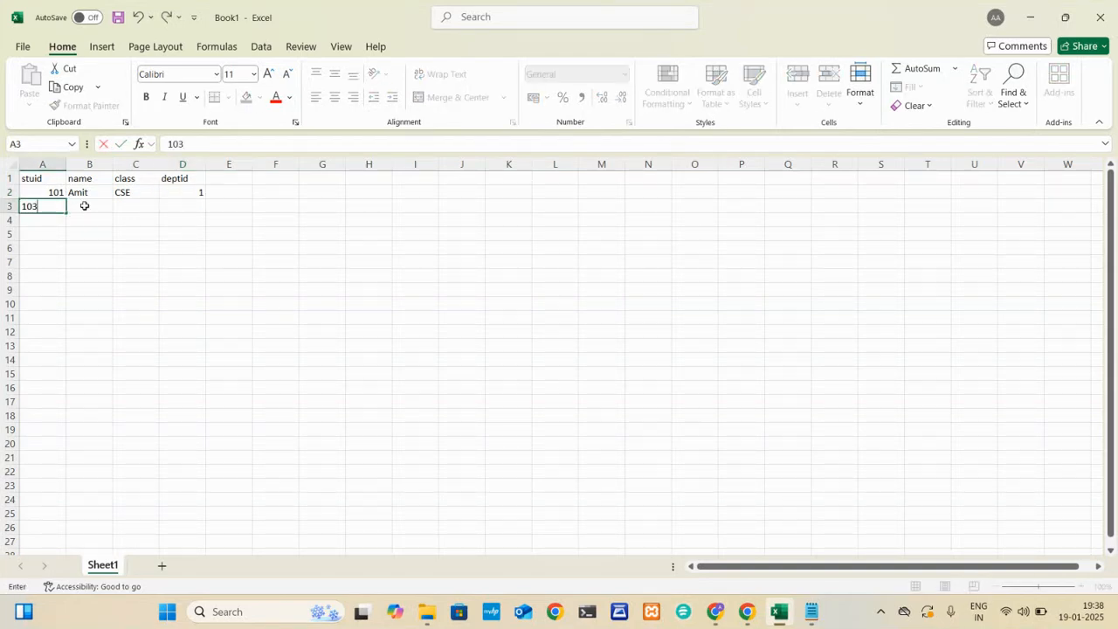
click(83, 206)
text(Anand)
click(133, 207)
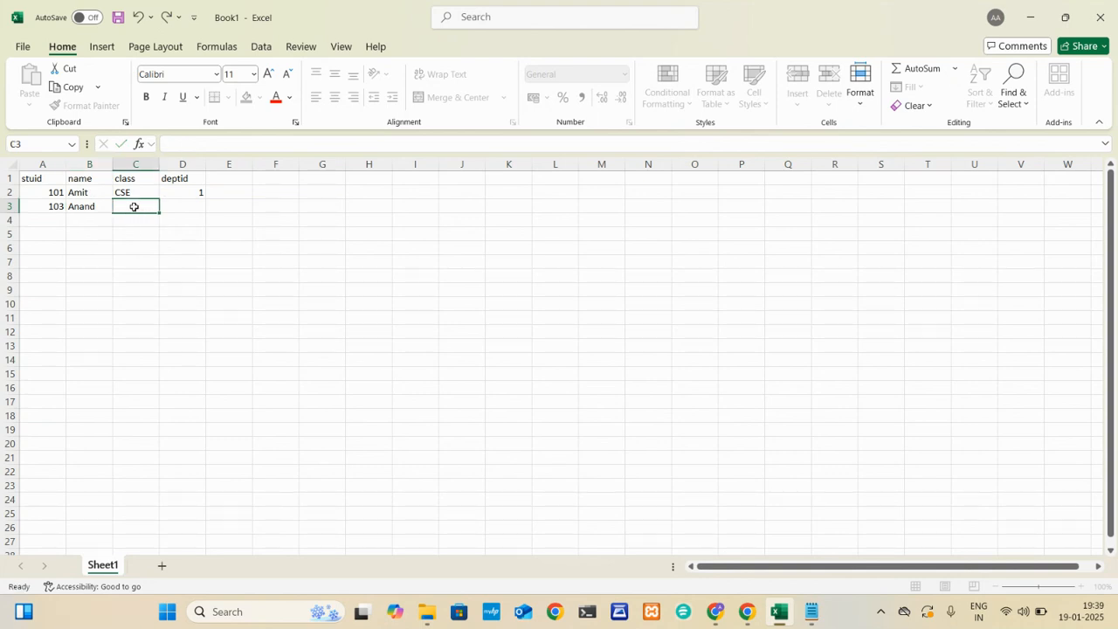
text(EEE)
click(187, 208)
text(2)
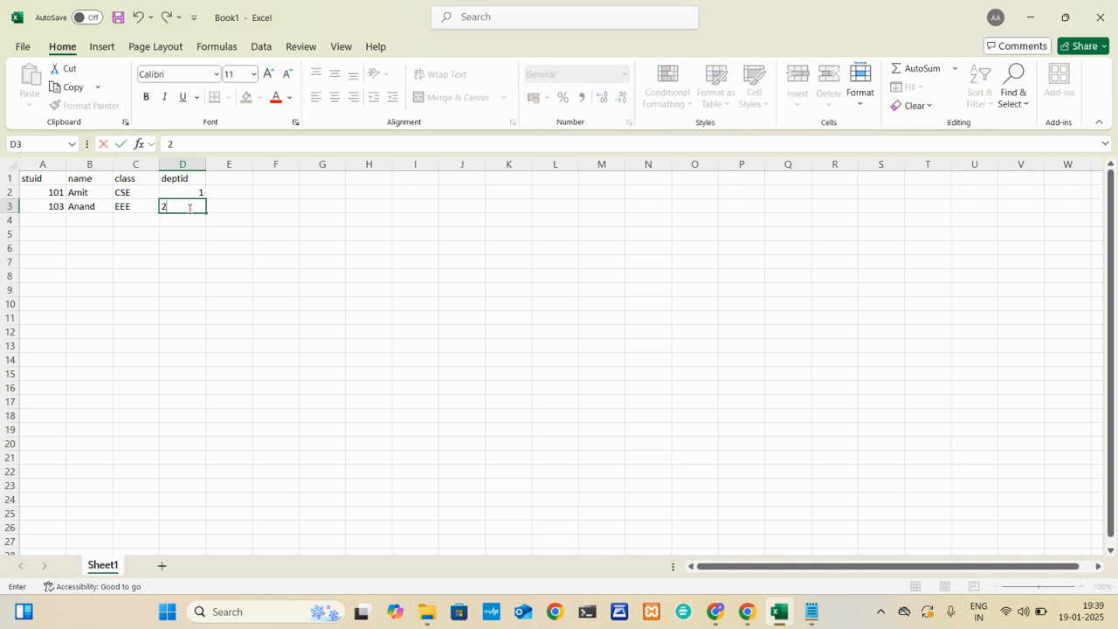
Fill row 4 with stuid 104, the student's first name, class ESC and deptid 3
click(61, 220)
text(1)
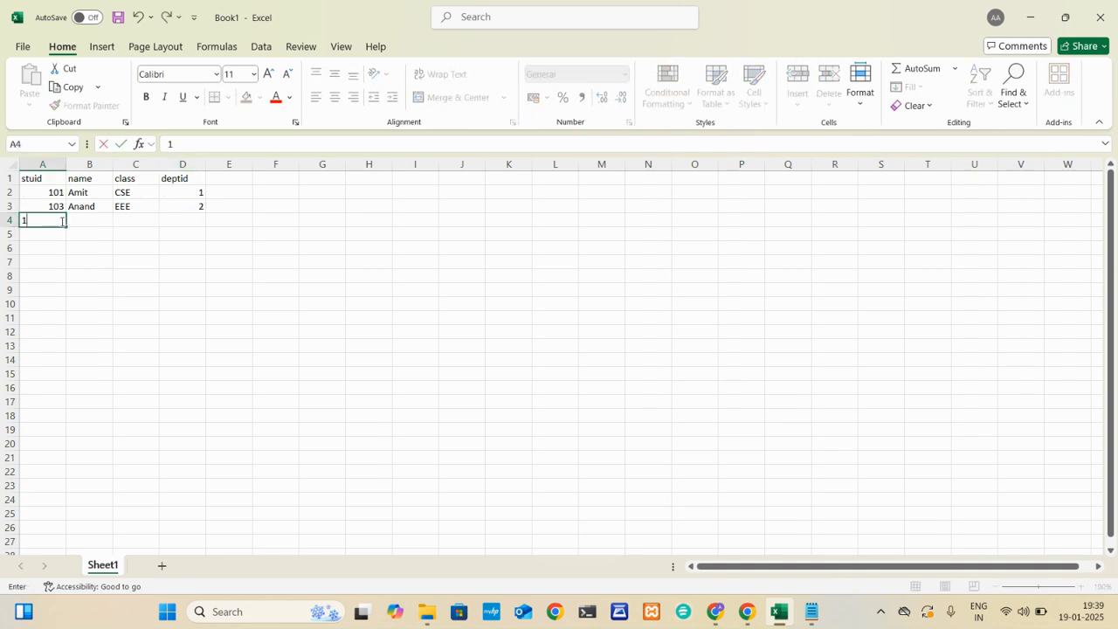
text(04)
click(91, 220)
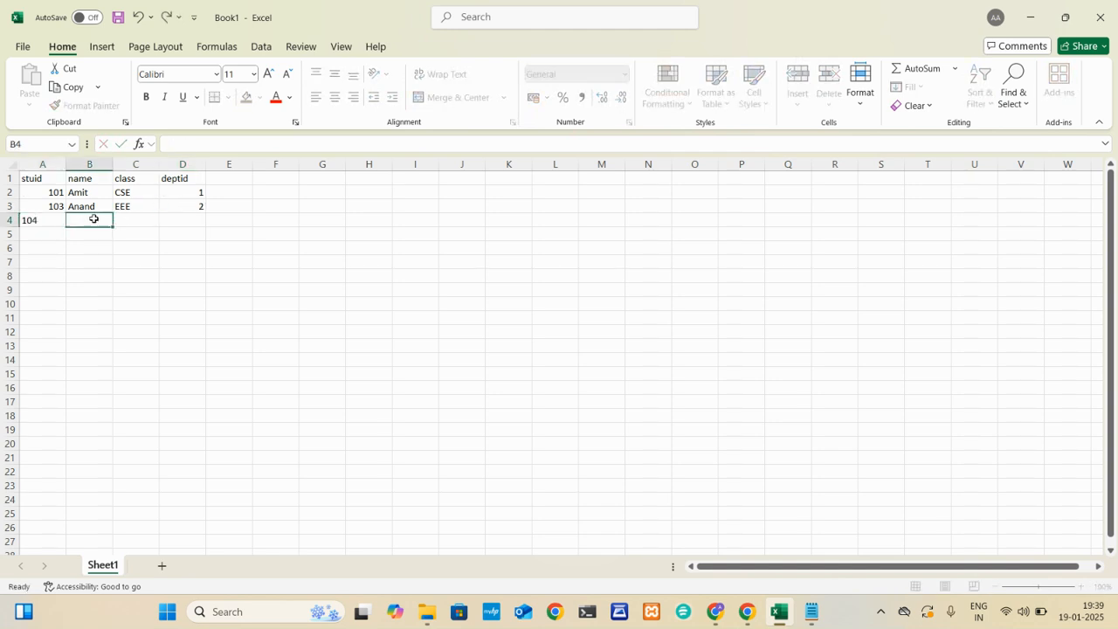
text(Rahul)
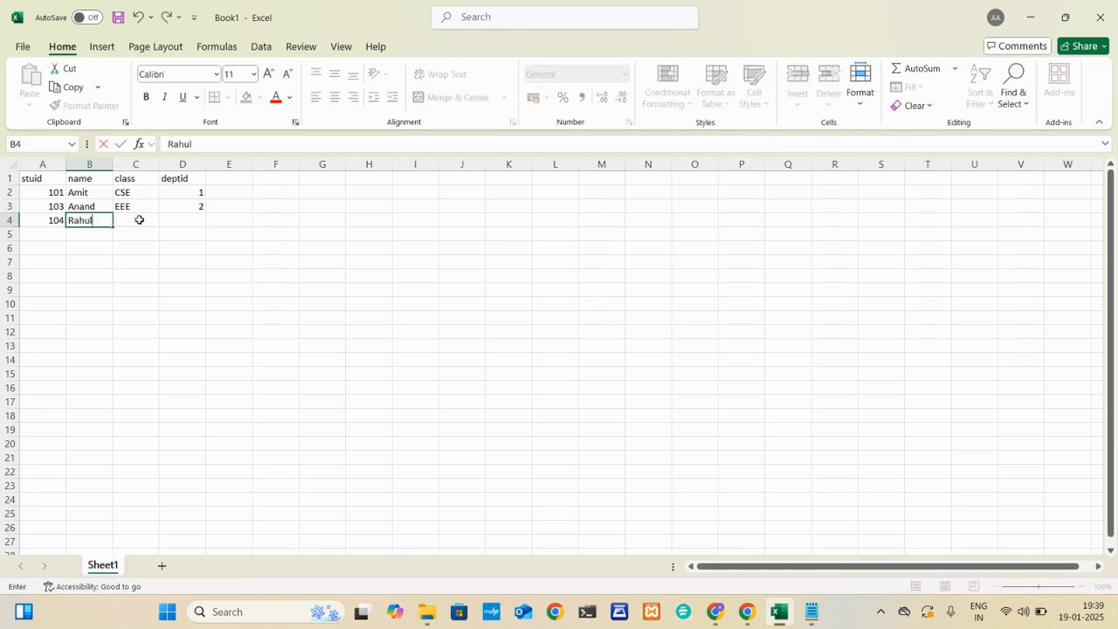
click(139, 220)
text(I)
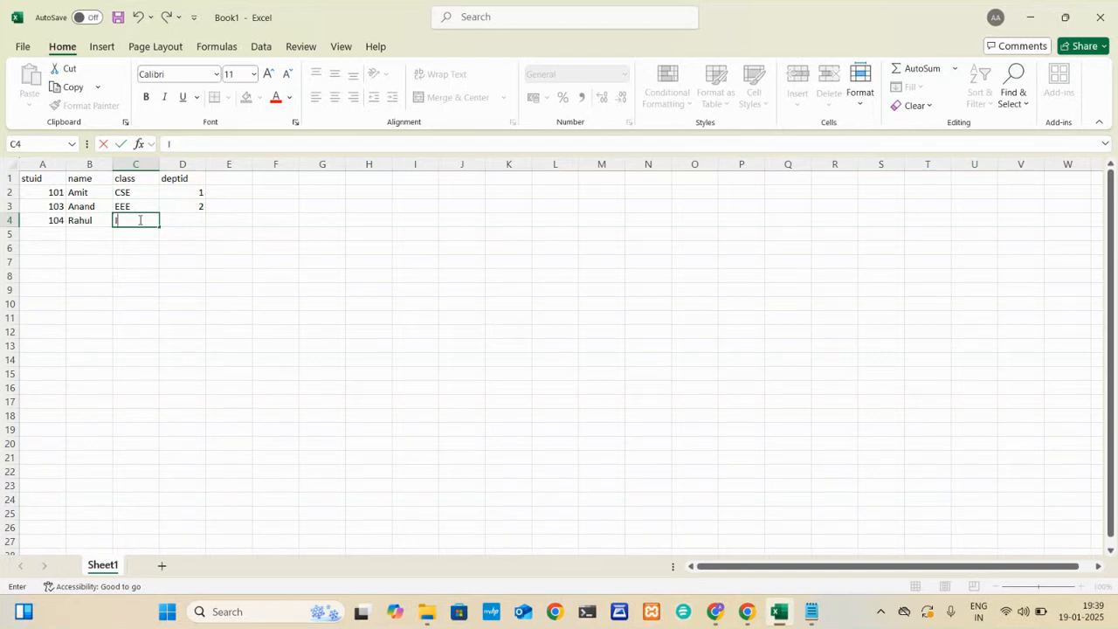
text(ESC)
click(192, 220)
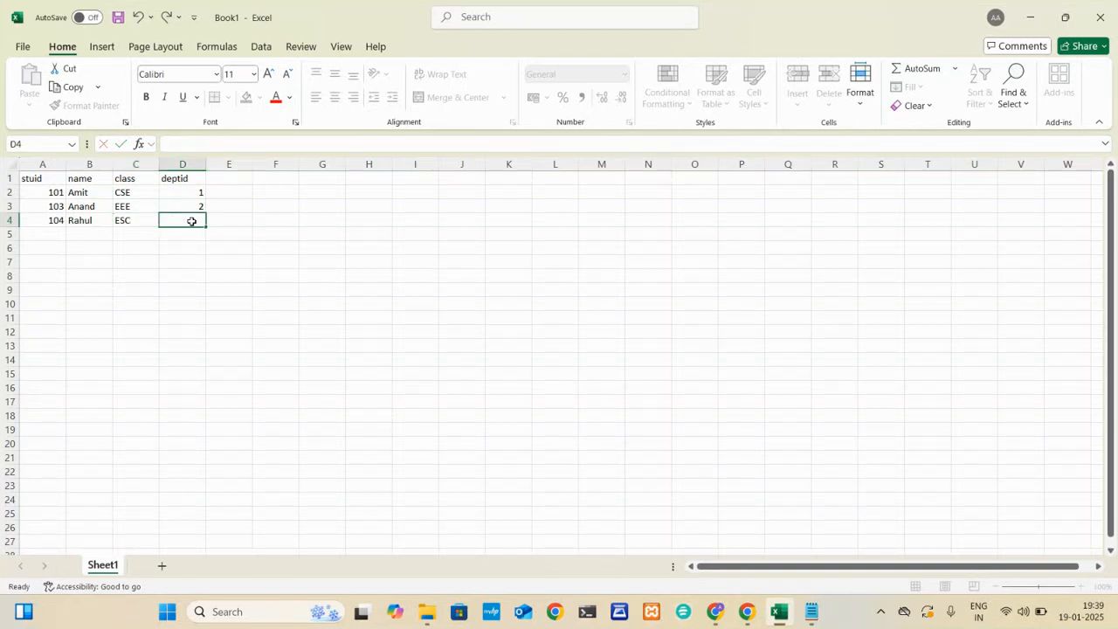
text(3)
Fill row 5 with stuid 105, the student's first name, class BE and deptid 4
click(56, 231)
text(105)
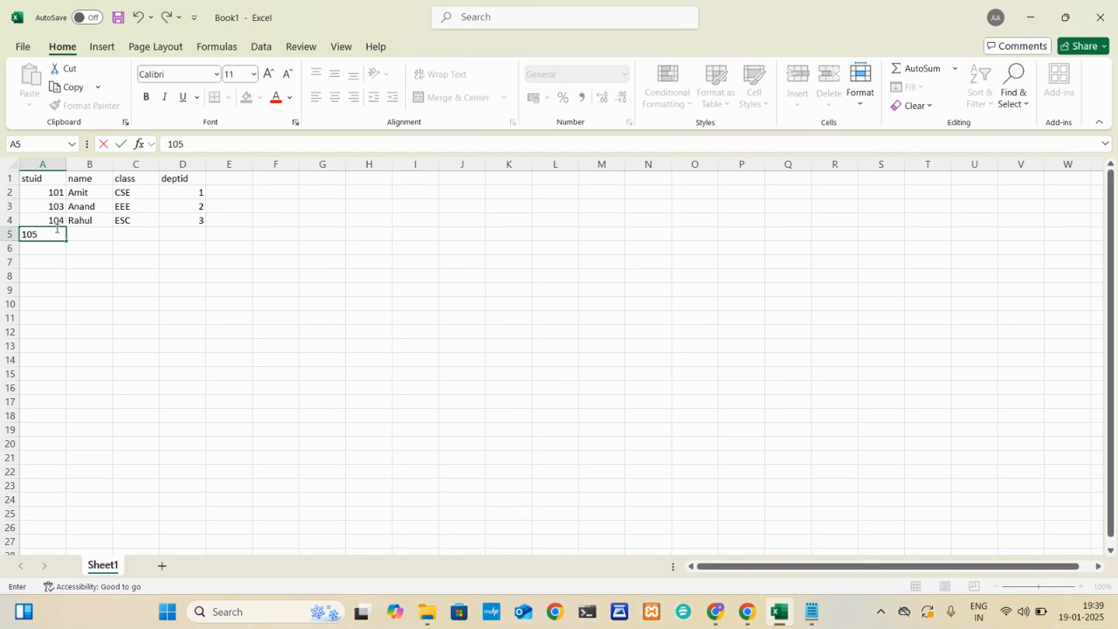
click(93, 232)
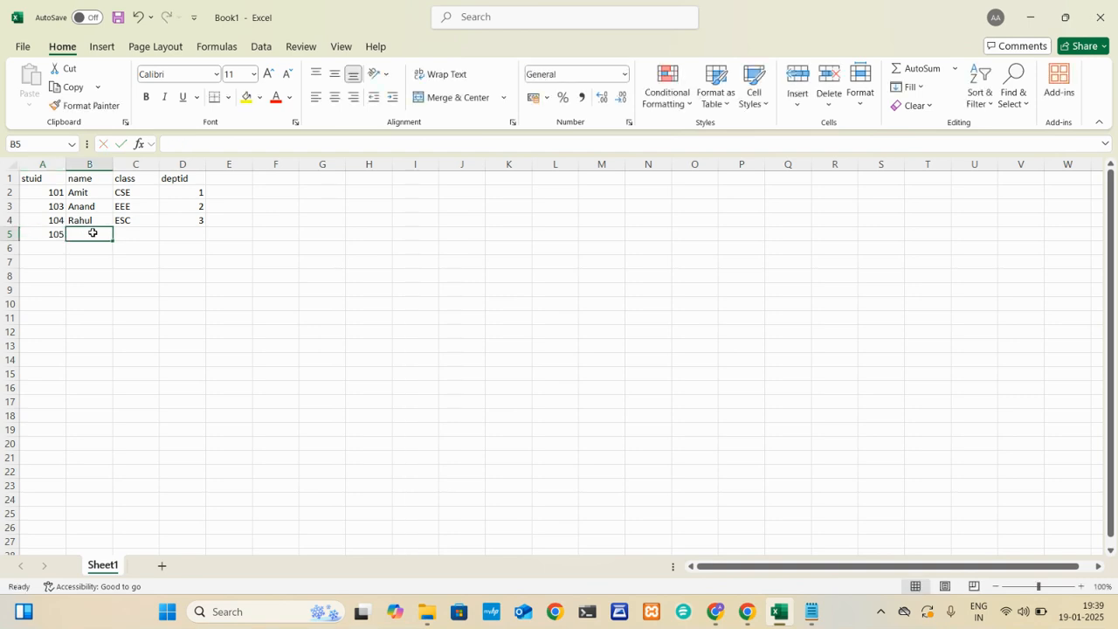
text(Rani)
key(BackSpace)
key(BackSpace)
text(ani)
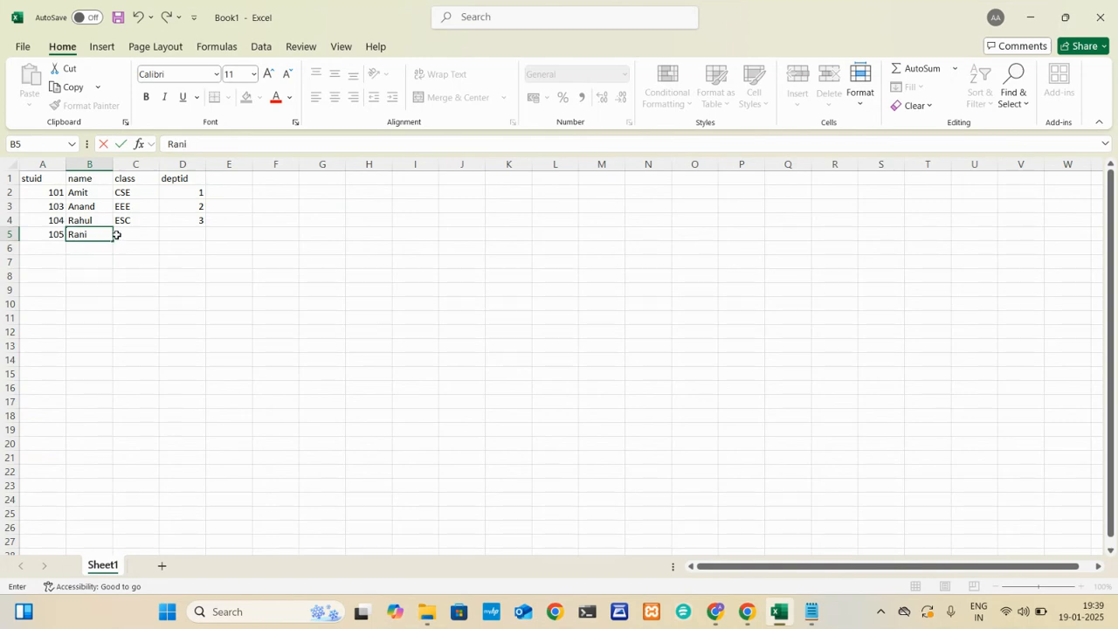
click(137, 237)
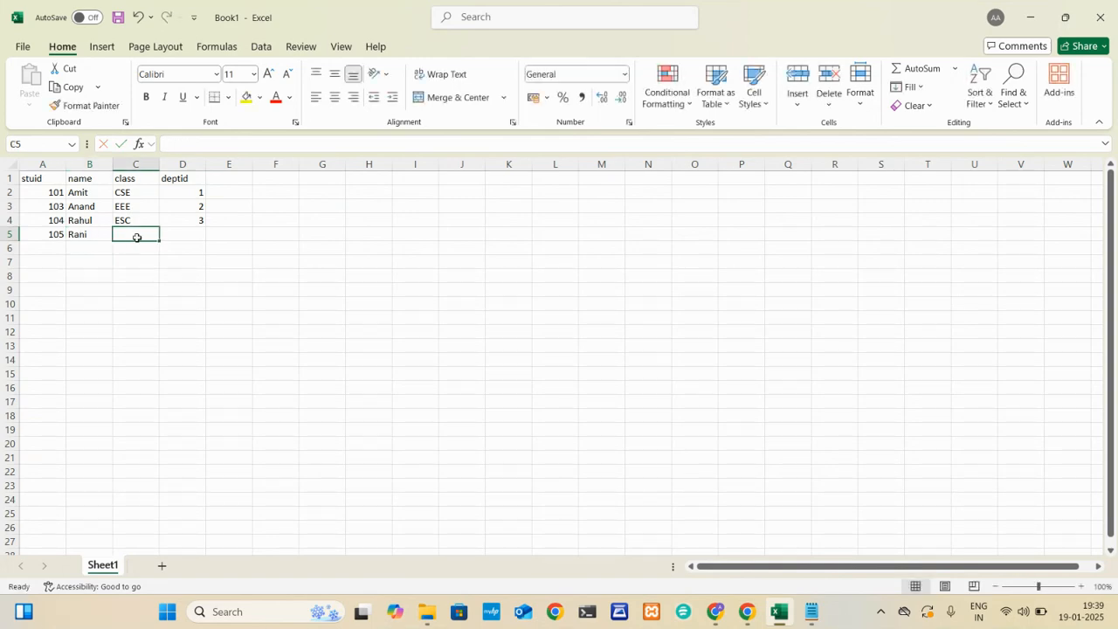
text(BE)
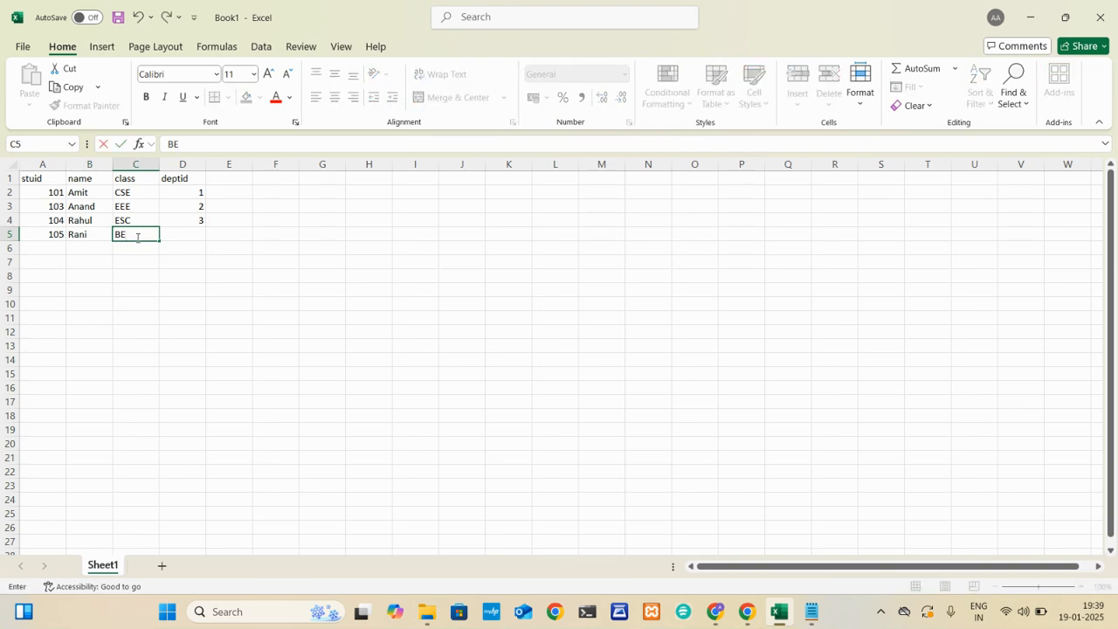
click(190, 233)
text(4)
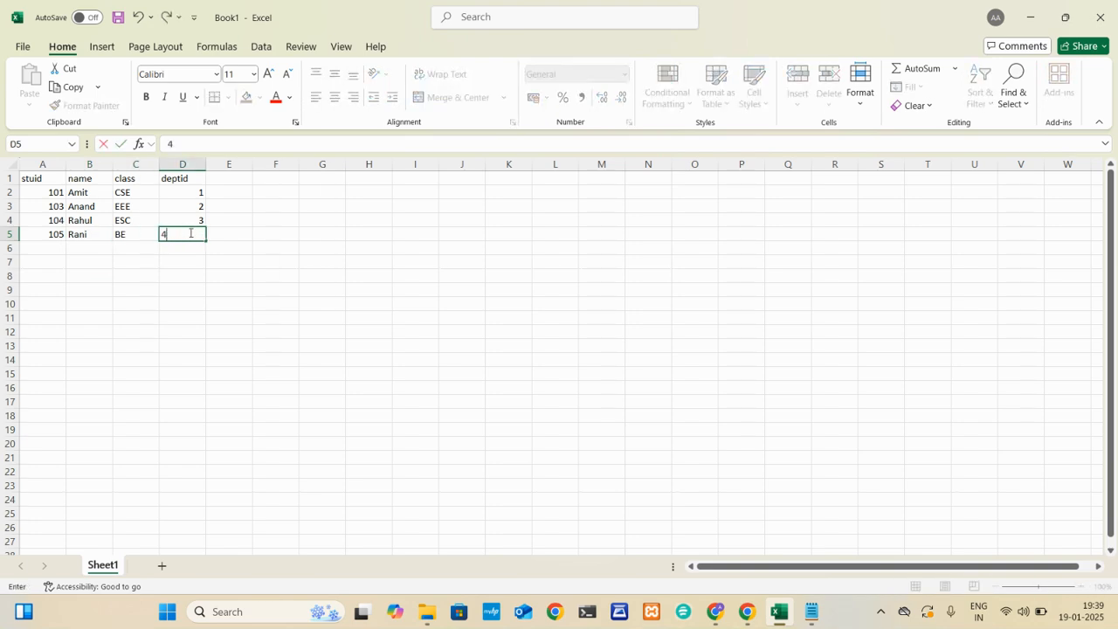
click(228, 261)
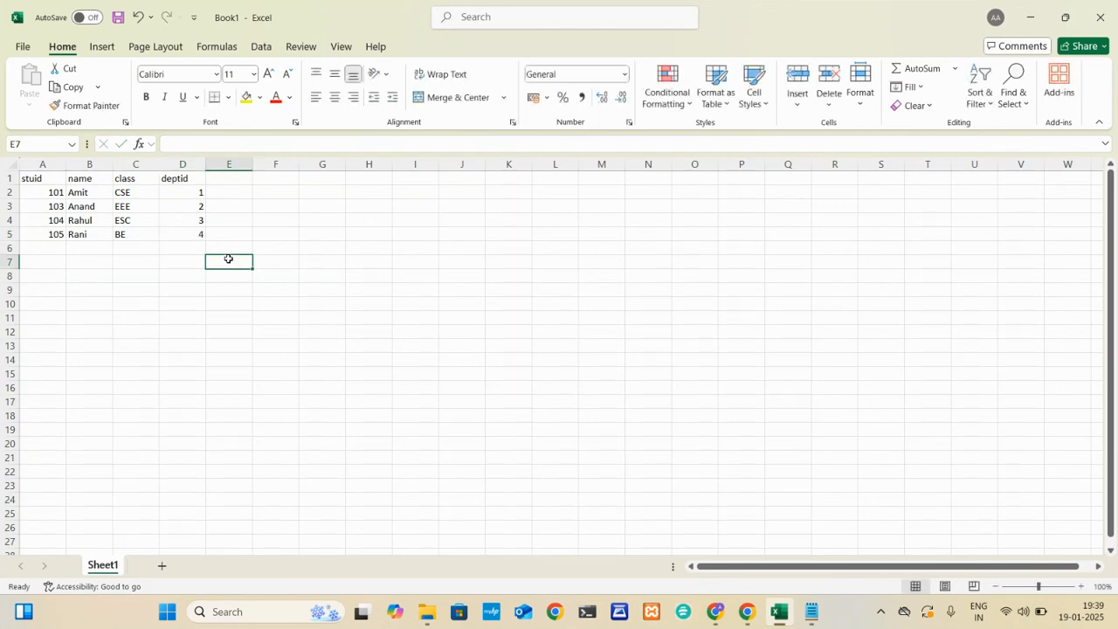
click(23, 48)
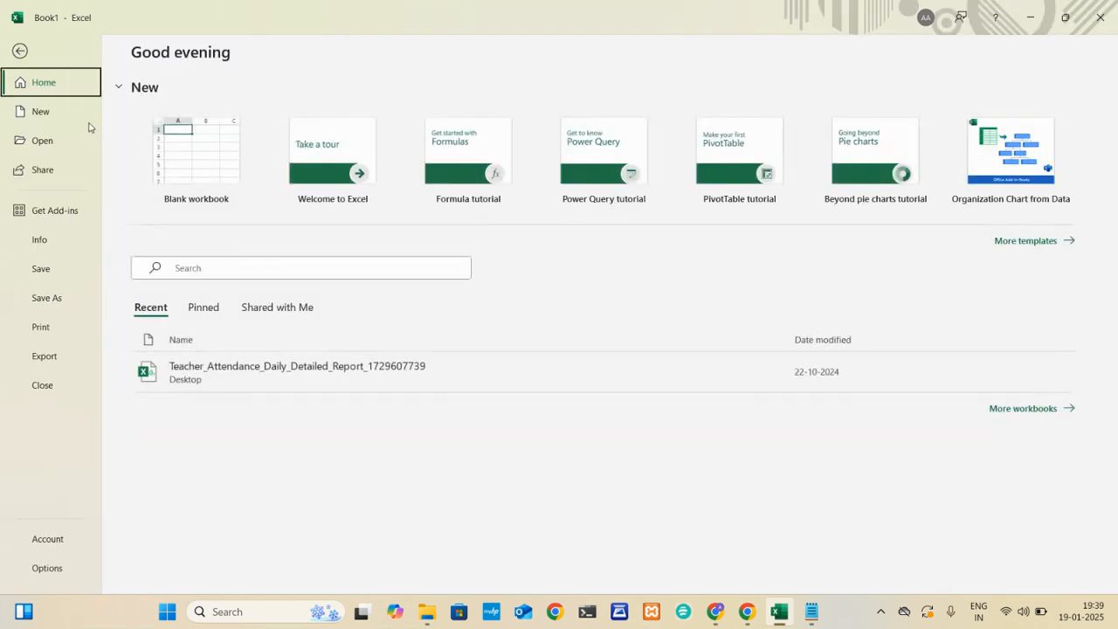
click(47, 298)
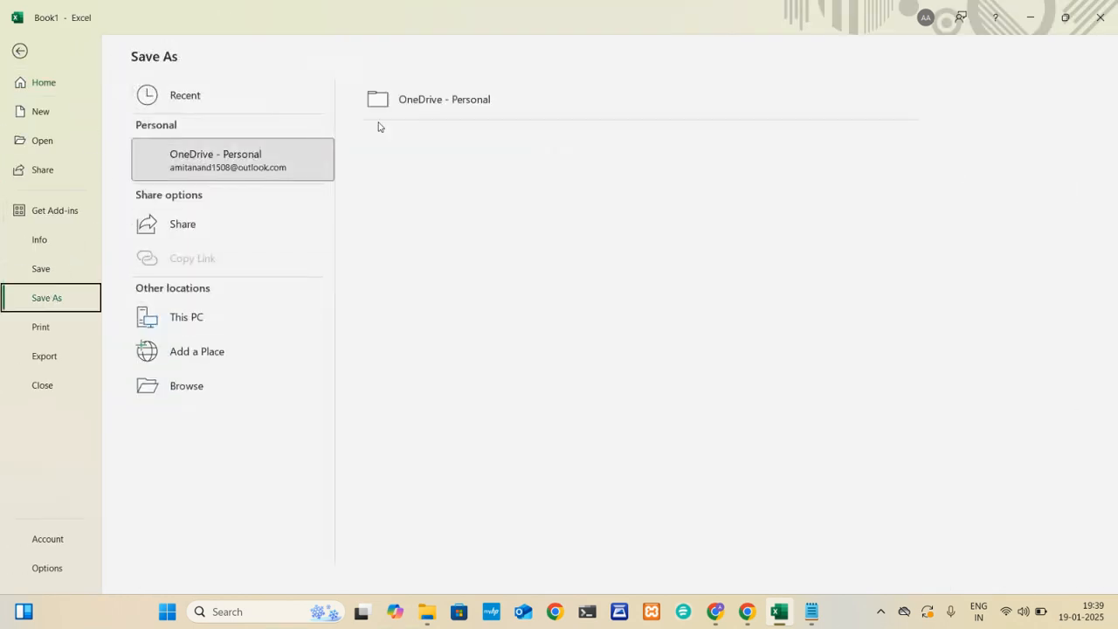
click(190, 385)
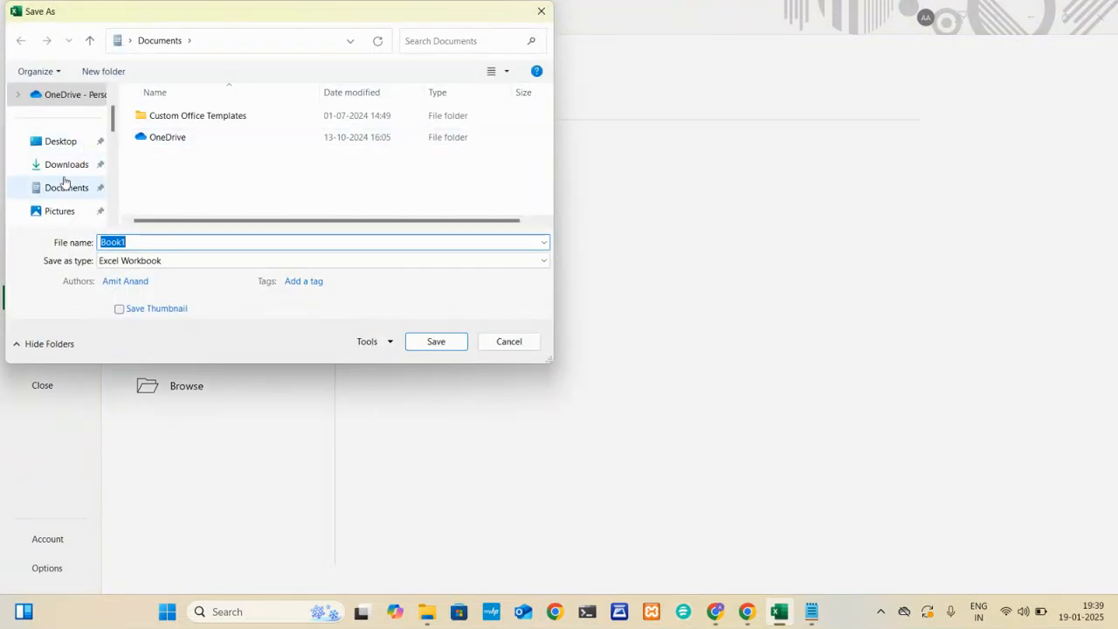
click(68, 168)
double_click(117, 242)
text(student.csv)
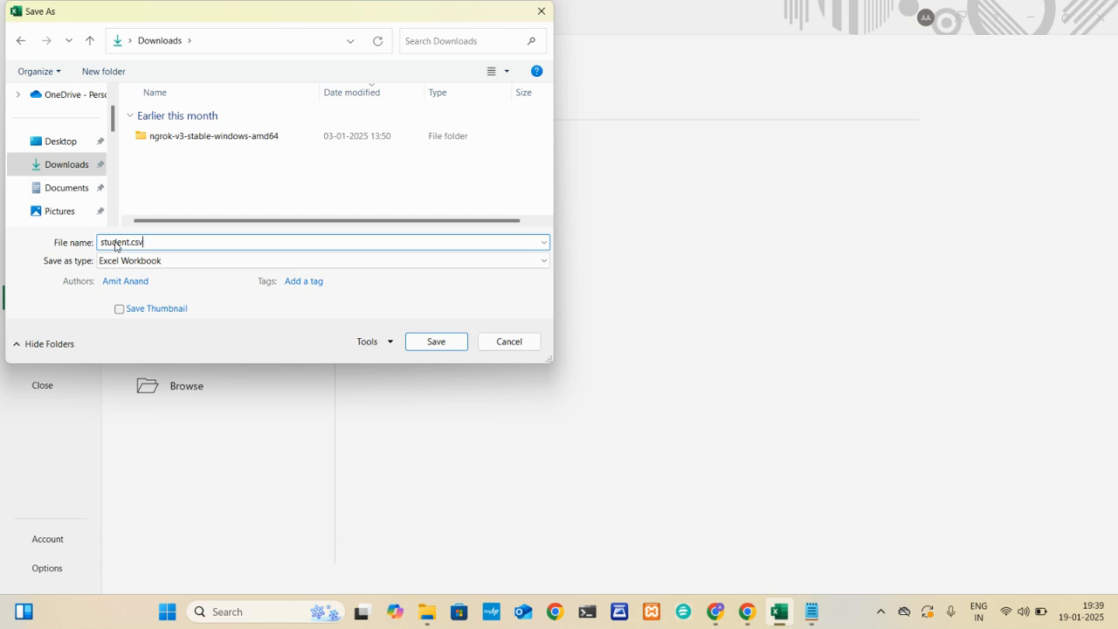
click(207, 262)
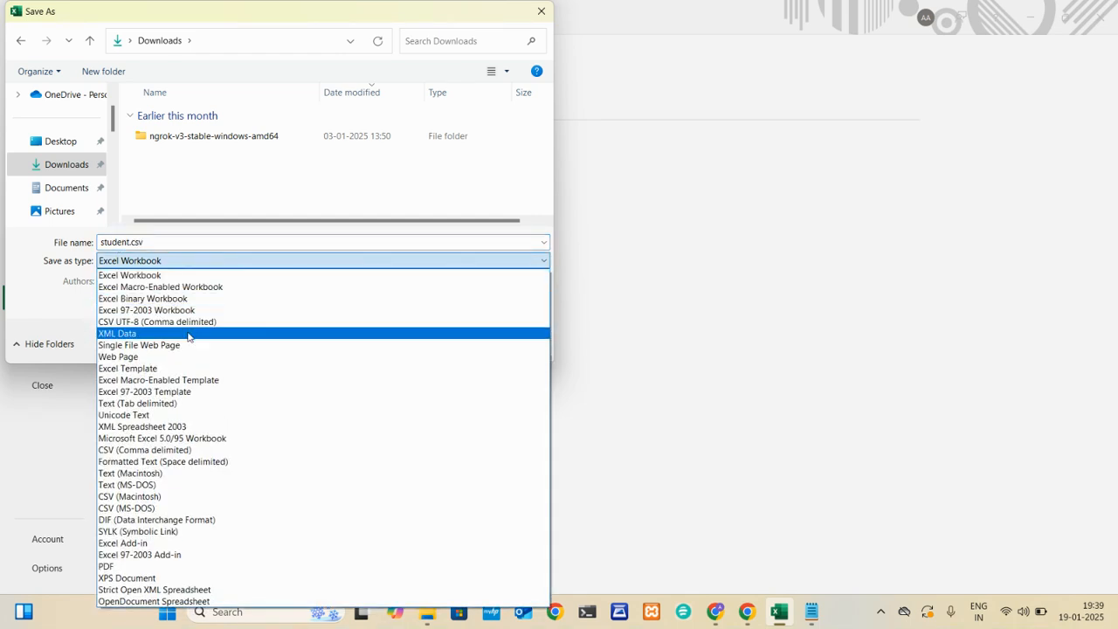
click(218, 322)
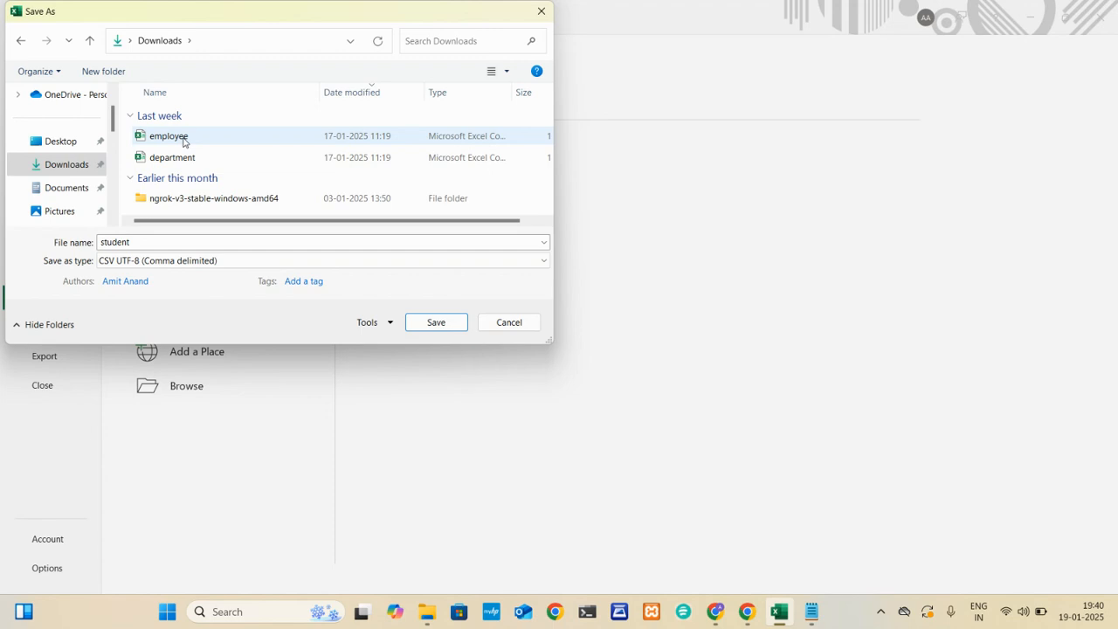
click(506, 325)
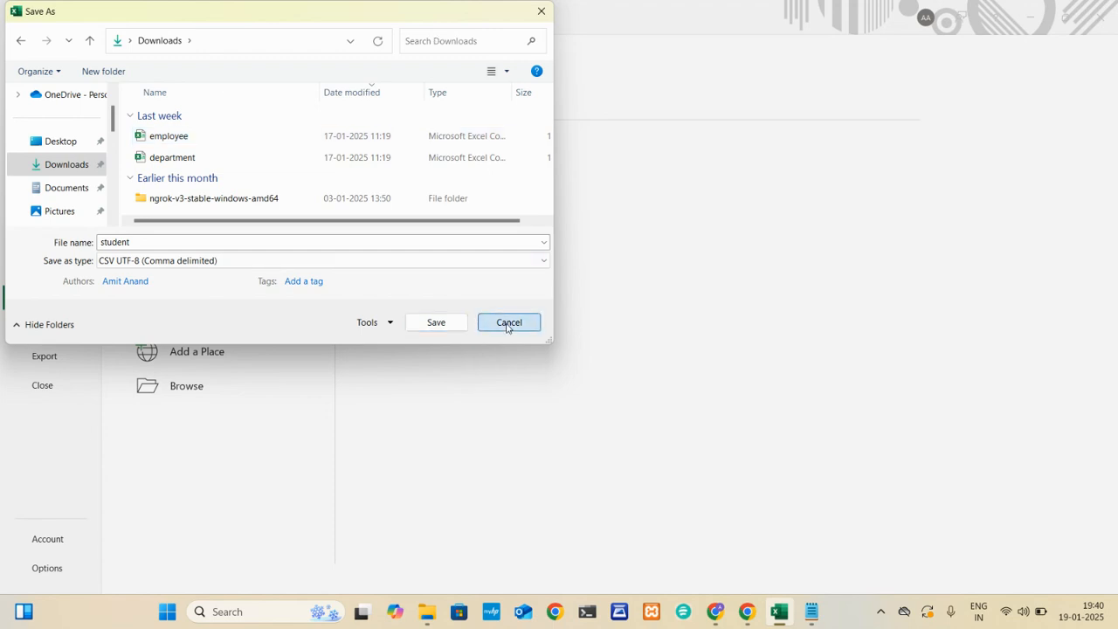
Switch to File Explorer, open the Downloads folder and show its files as a list
click(423, 613)
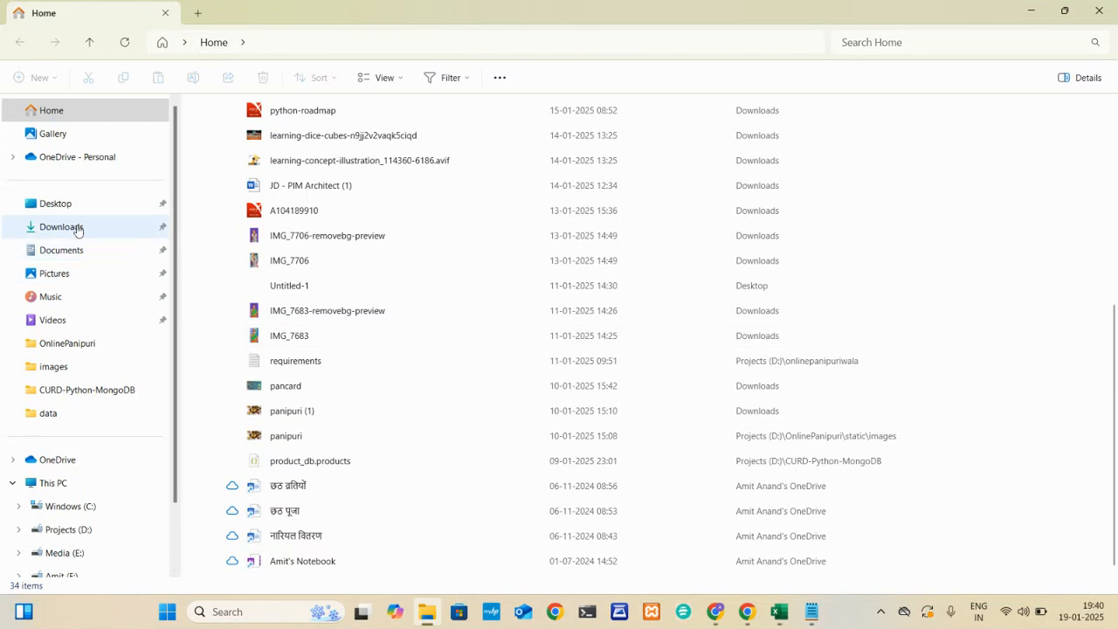
click(77, 229)
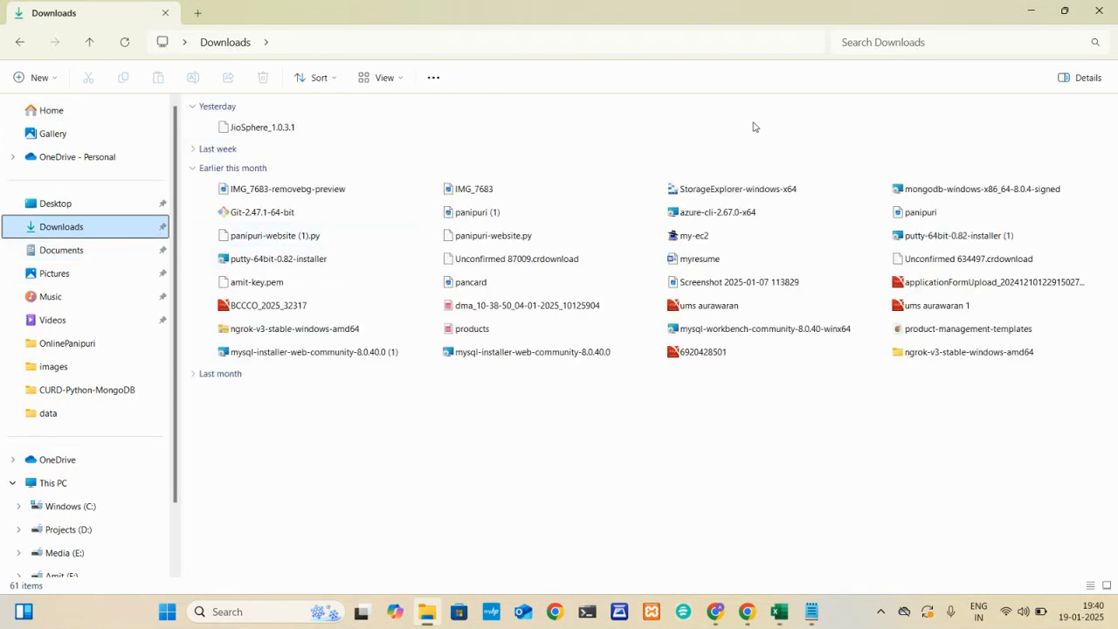
click(398, 80)
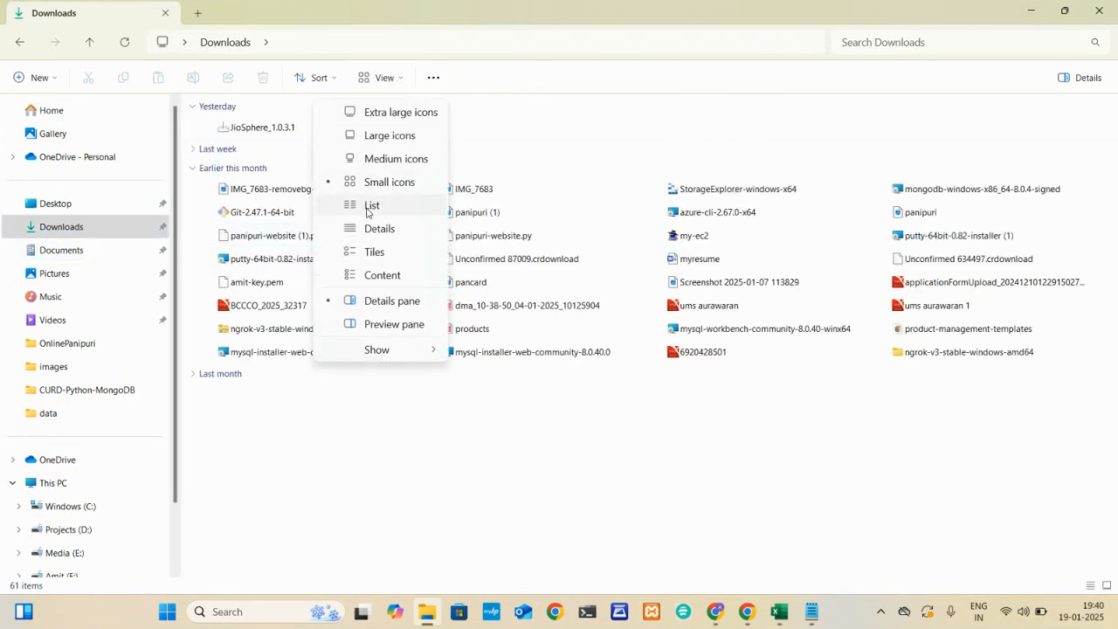
click(367, 206)
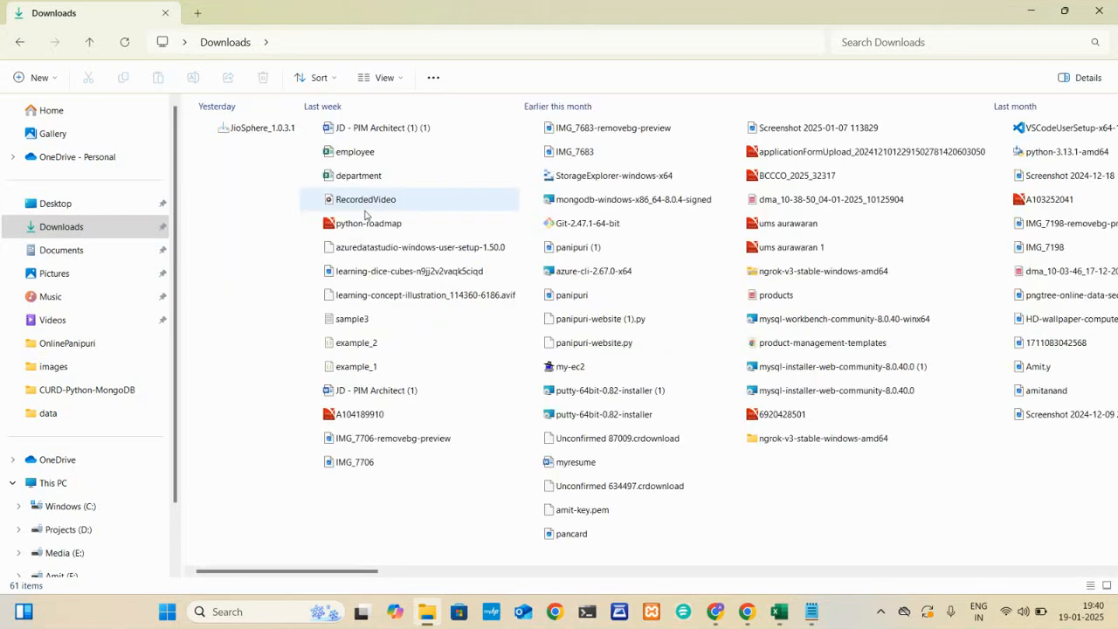
click(433, 79)
click(494, 88)
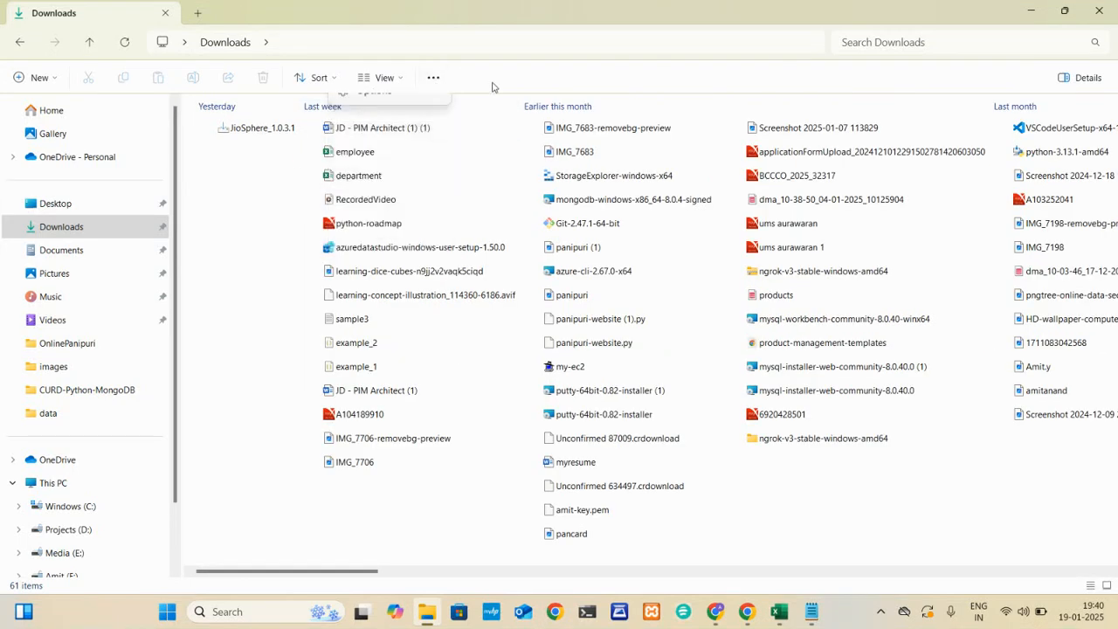
Close the unsaved student workbook in Excel, discarding its changes
double_click(374, 157)
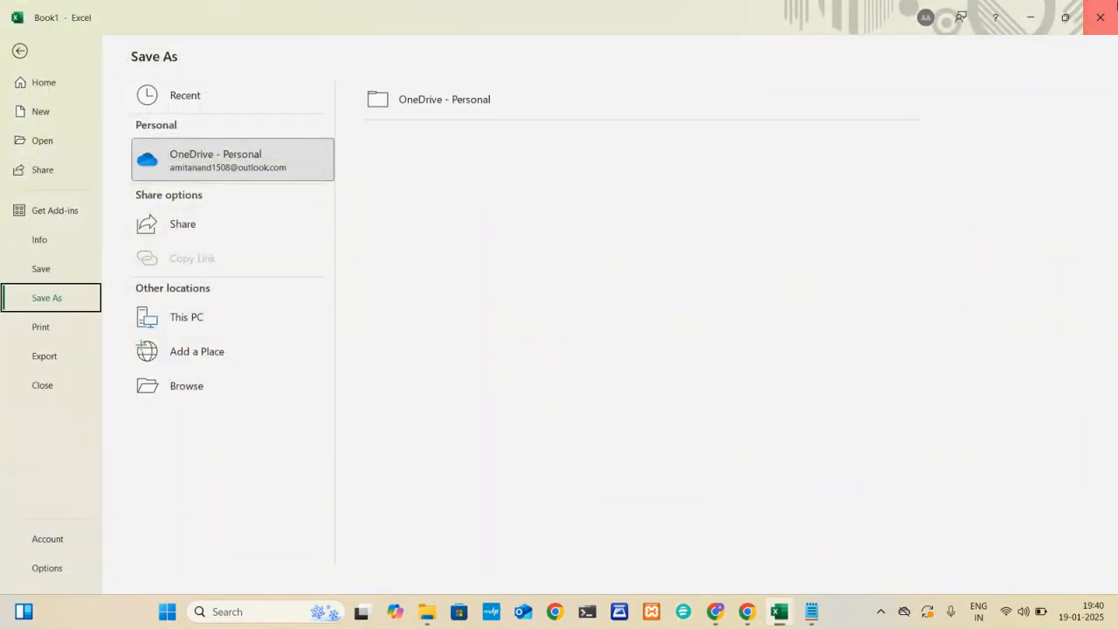
click(1100, 18)
click(605, 384)
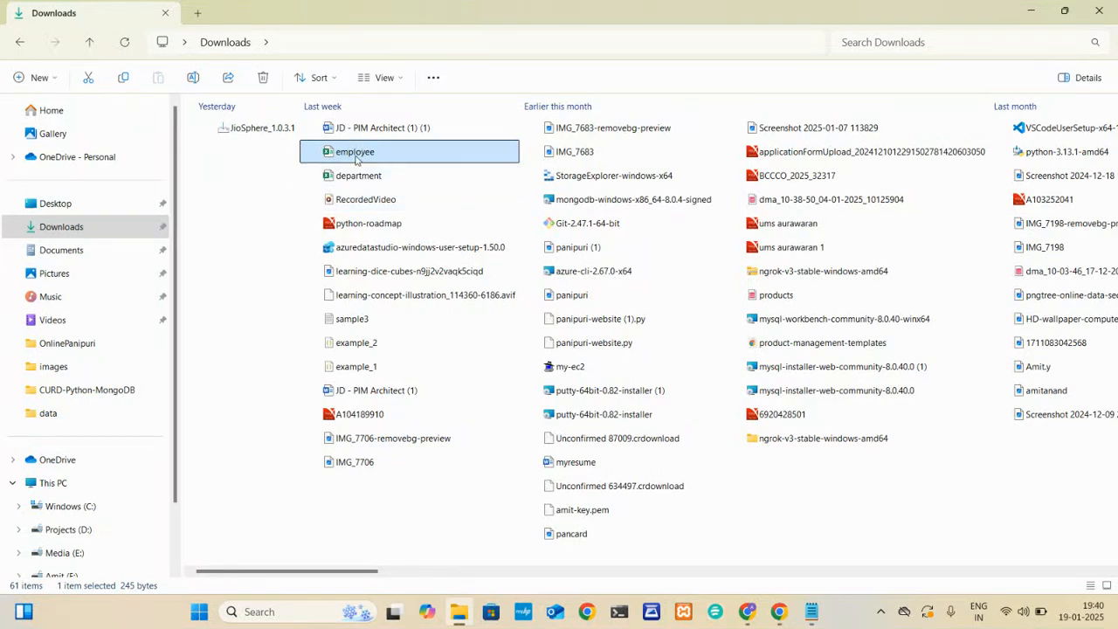
Open the employee CSV file from Downloads, dismiss the data loss notice permanently, review the columns and close the file
double_click(355, 154)
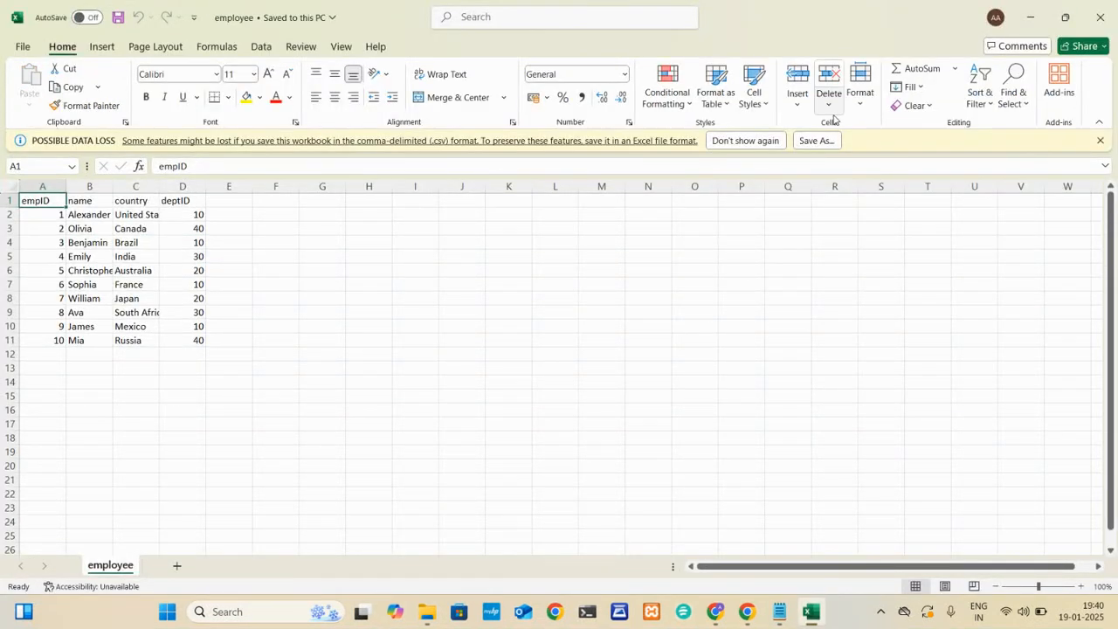
click(743, 141)
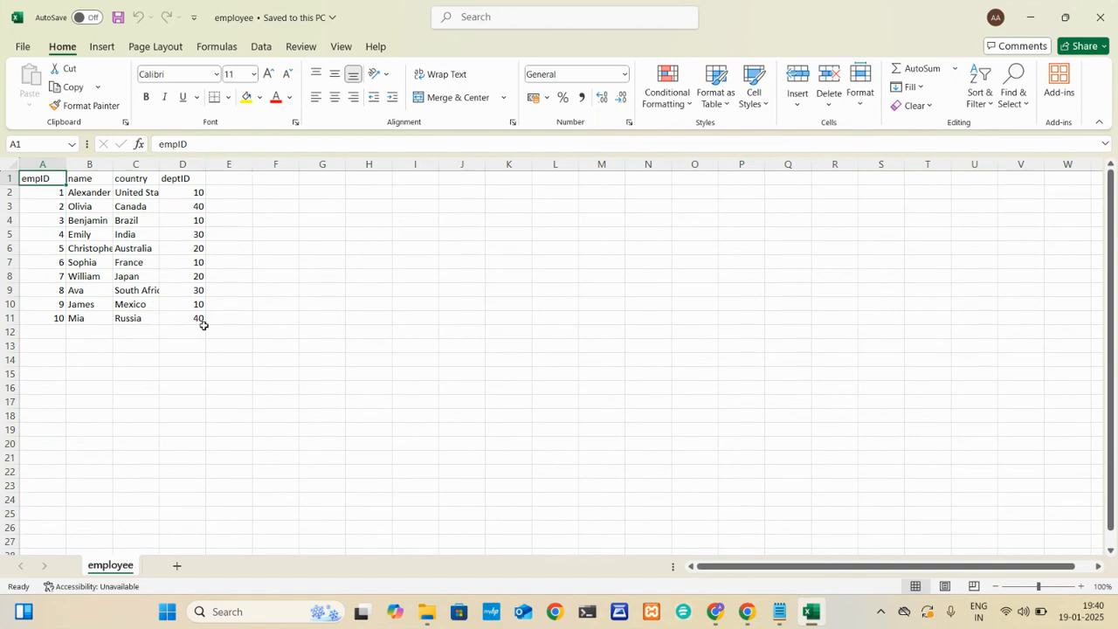
click(1099, 16)
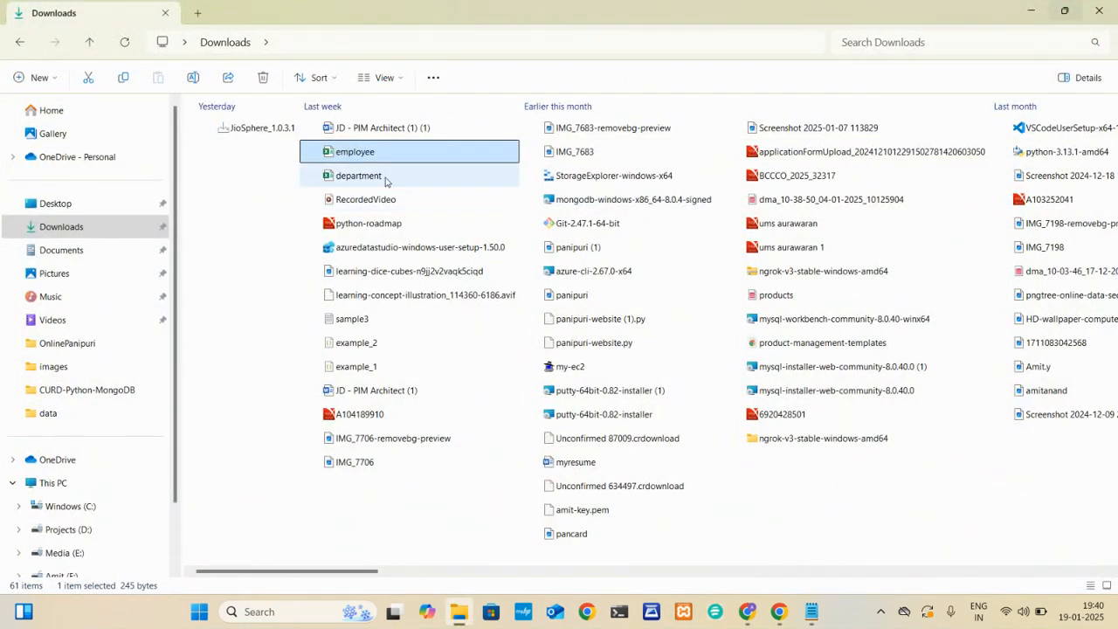
Open the department CSV file from Downloads, examine its deptID and deptName columns, and close it without saving
double_click(387, 177)
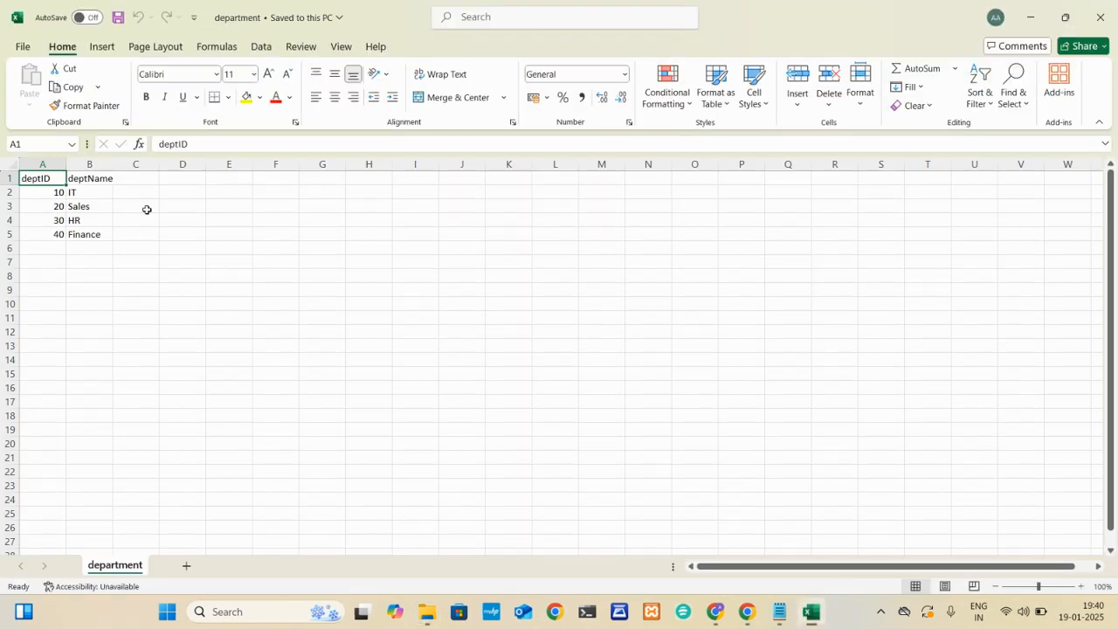
double_click(57, 205)
click(87, 178)
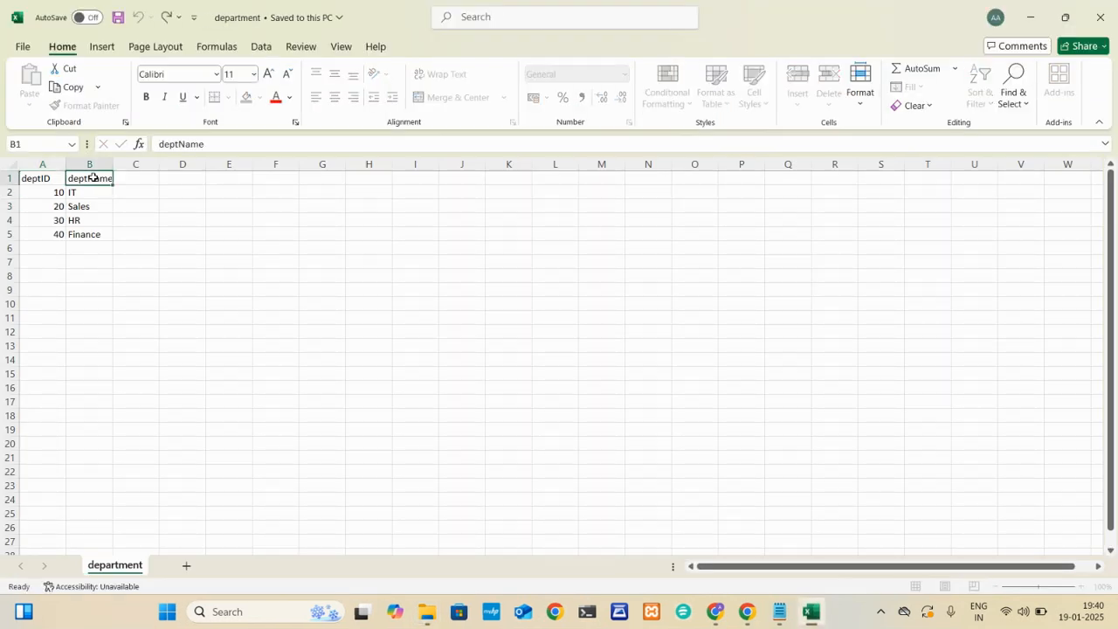
click(1099, 17)
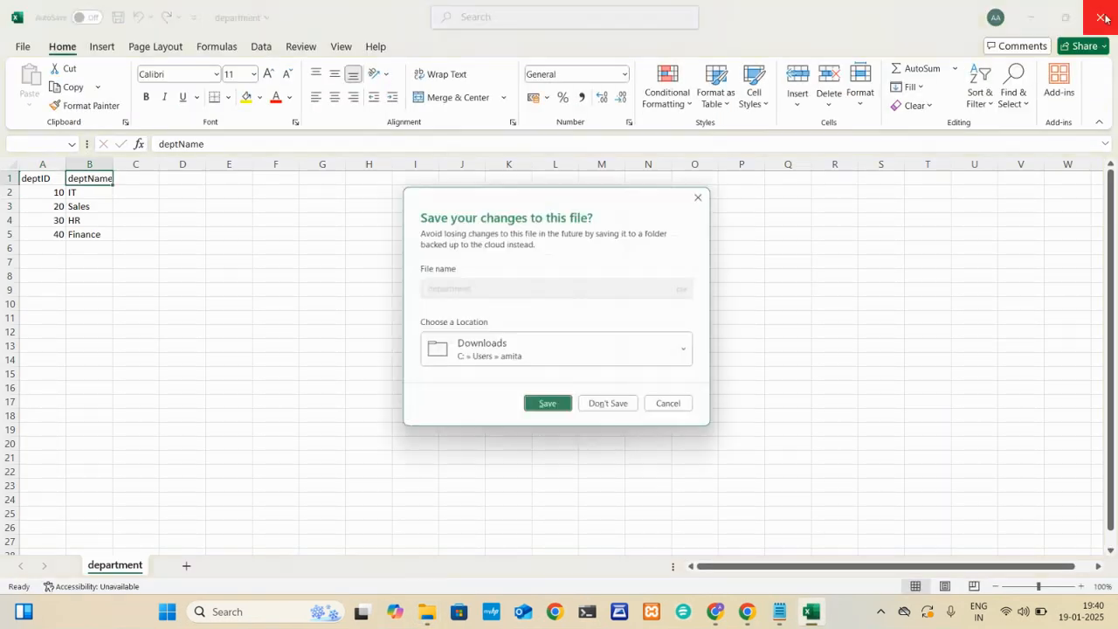
click(604, 414)
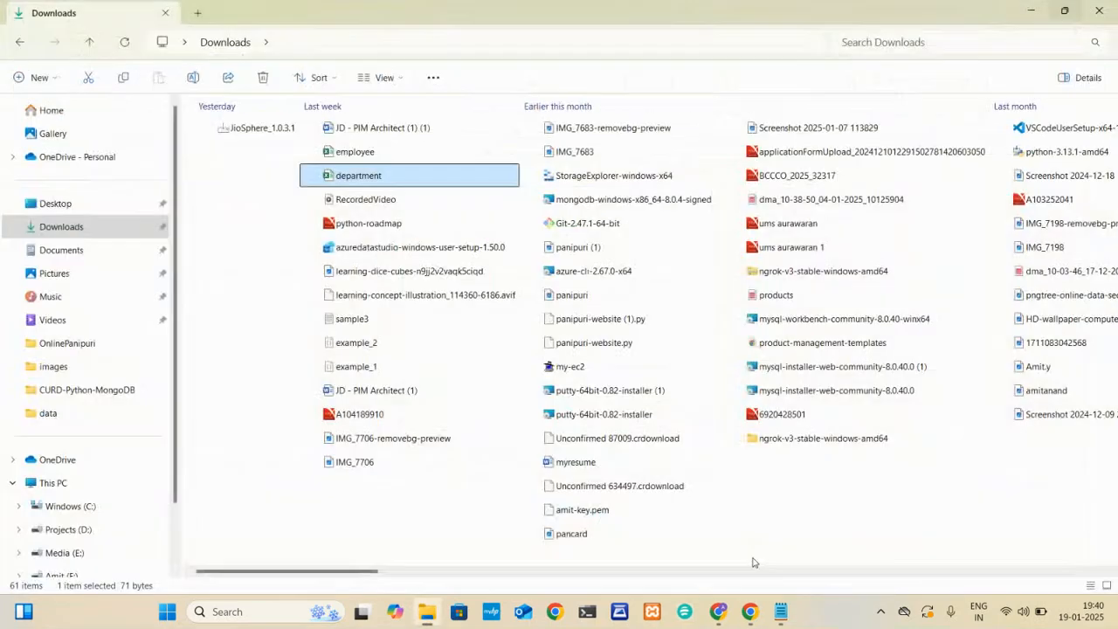
Switch to the Azure portal in Chrome and open the input container of the stroageaccountadf11 storage account
mouse_move(748, 617)
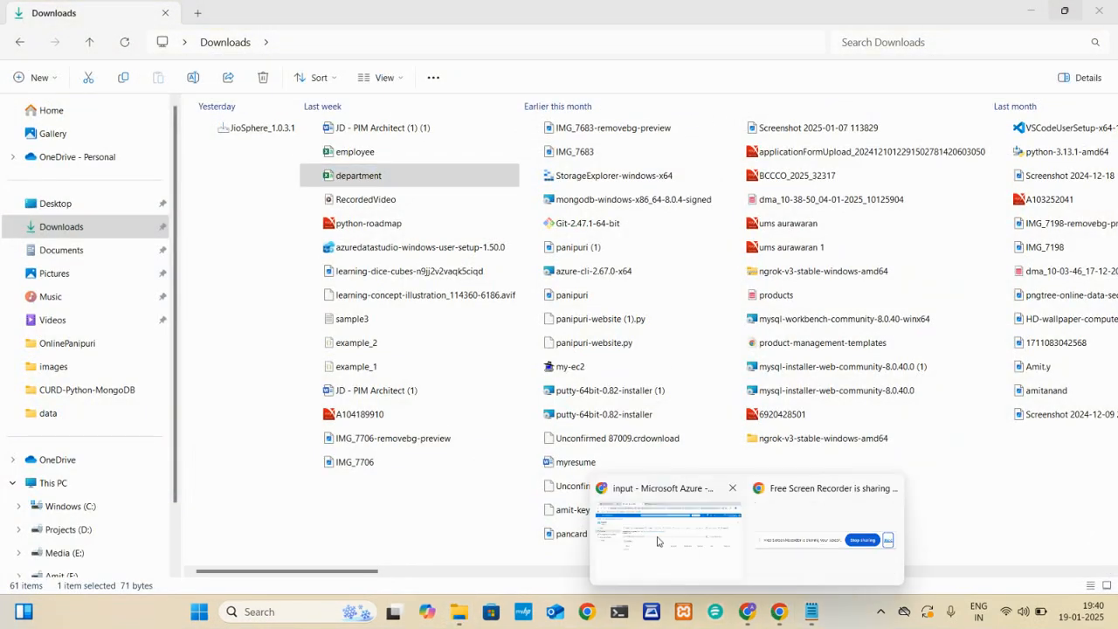
click(660, 542)
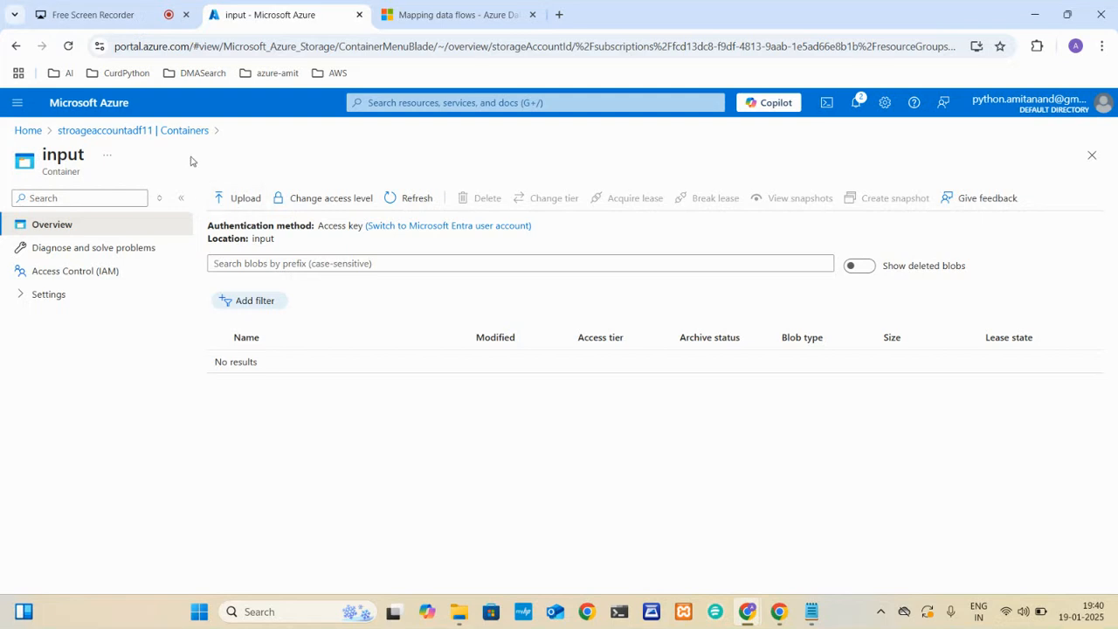
click(27, 131)
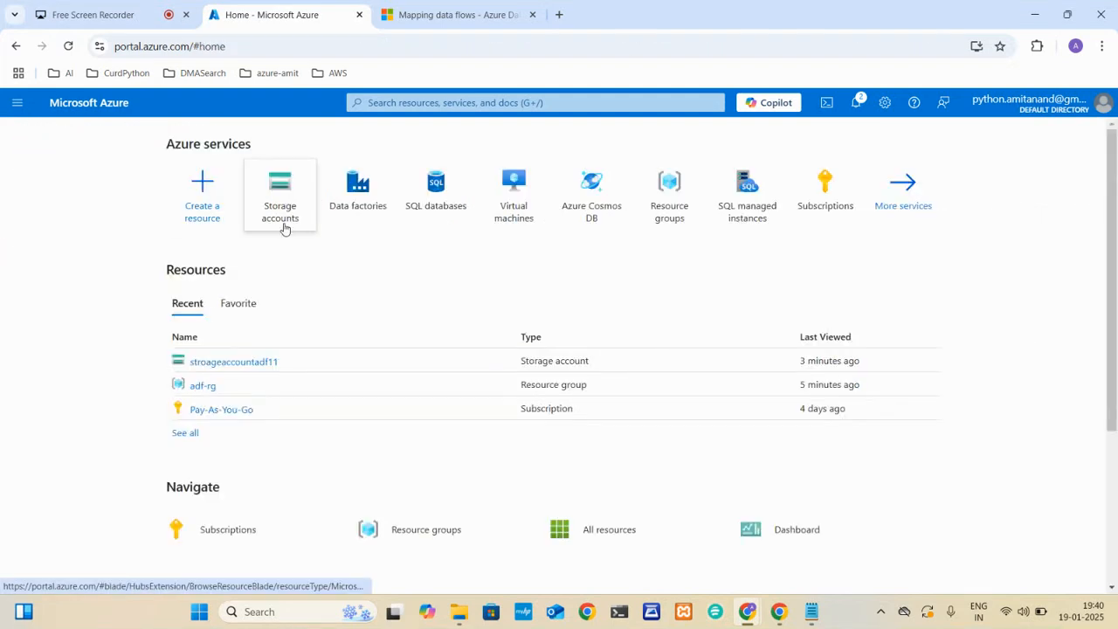
click(215, 365)
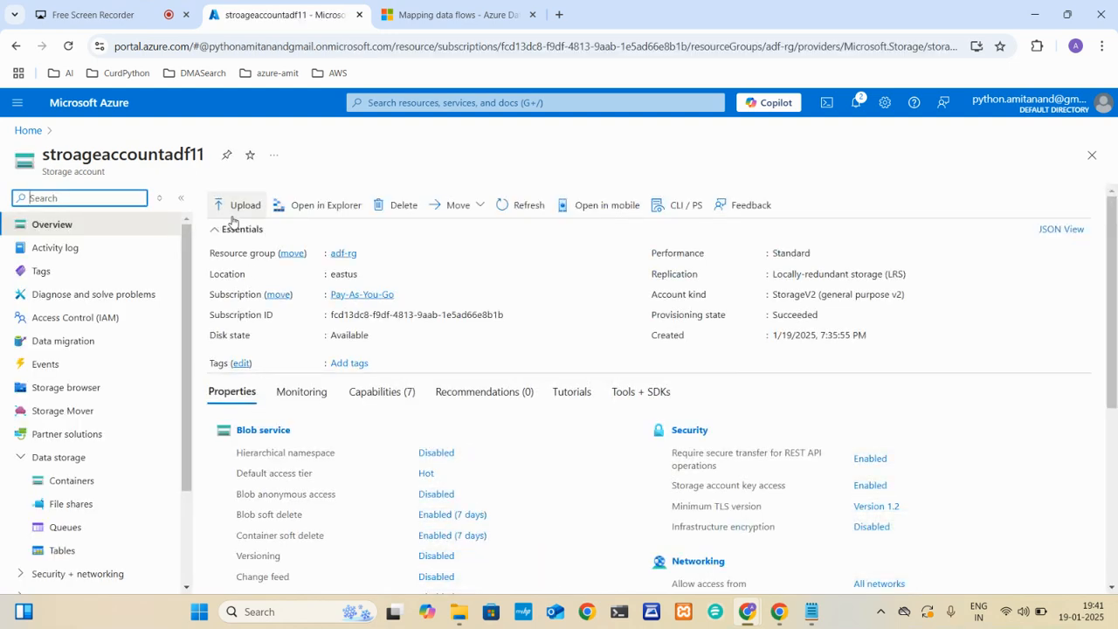
click(70, 481)
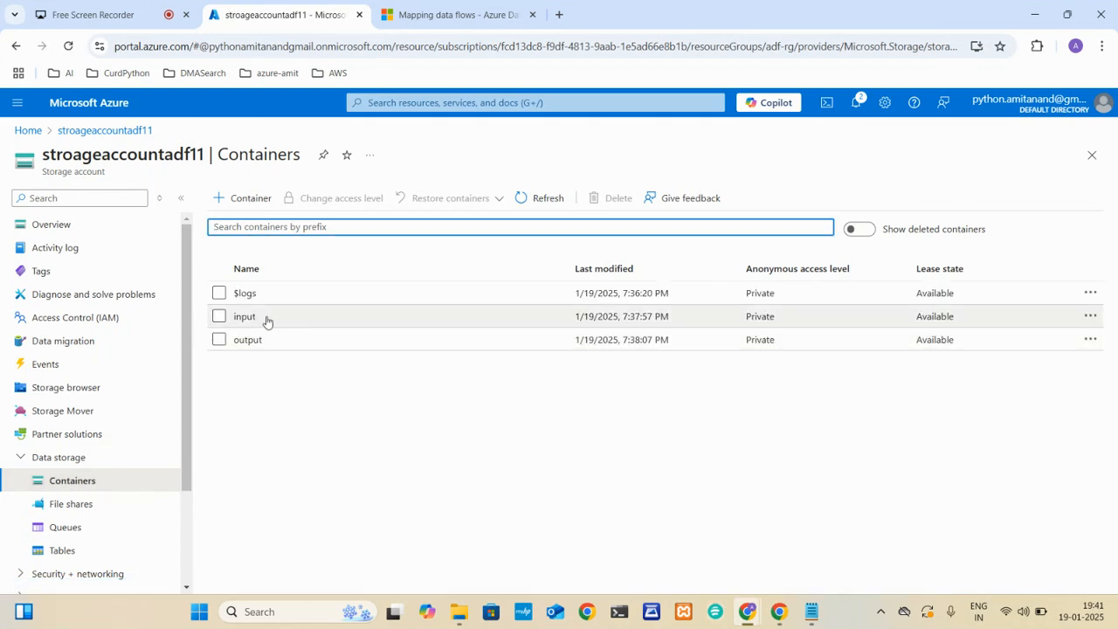
click(253, 319)
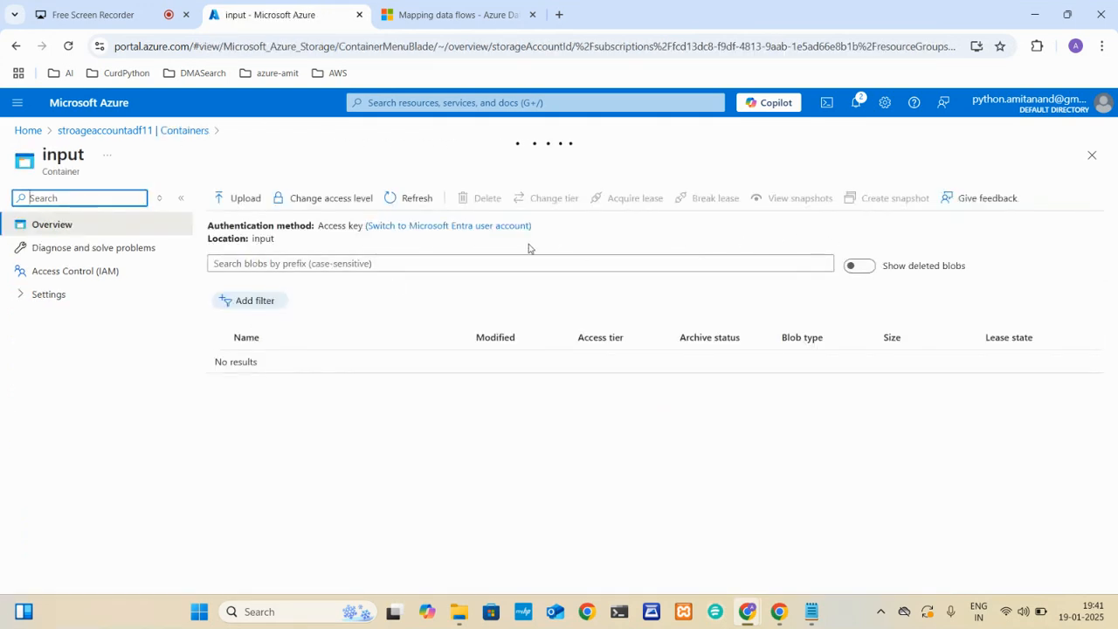
Upload employee.csv from the Downloads folder to the input container
click(238, 197)
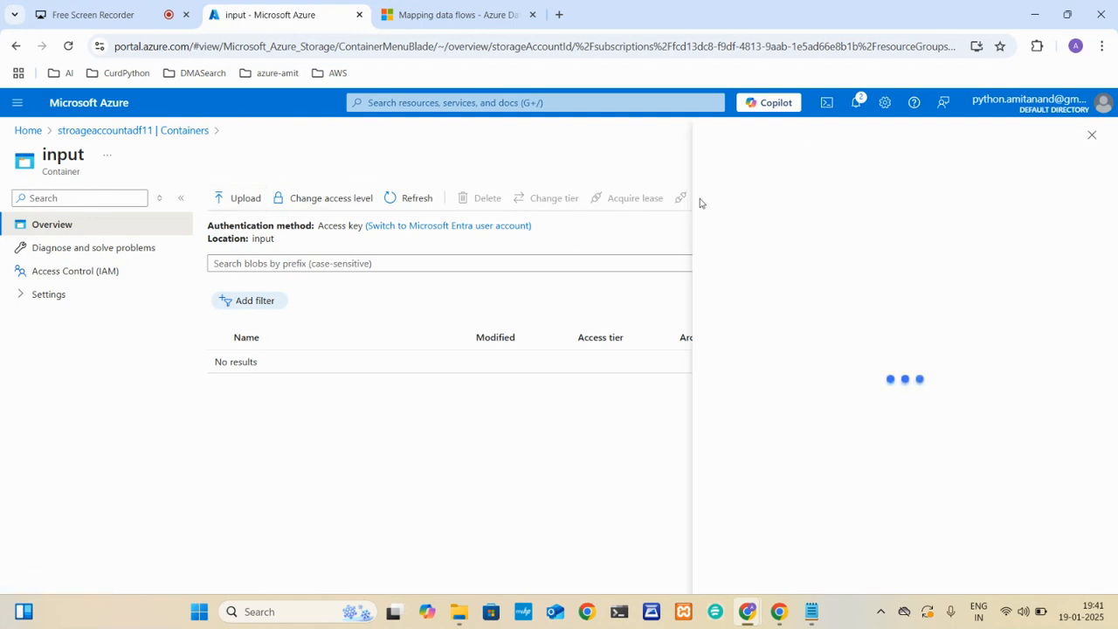
click(884, 277)
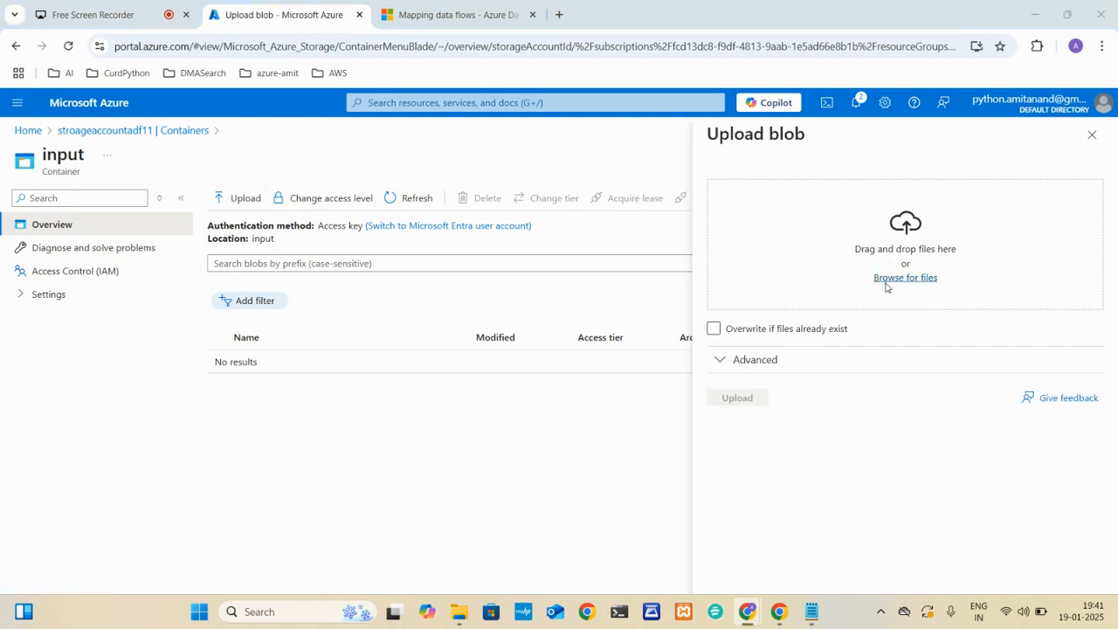
click(187, 198)
click(566, 451)
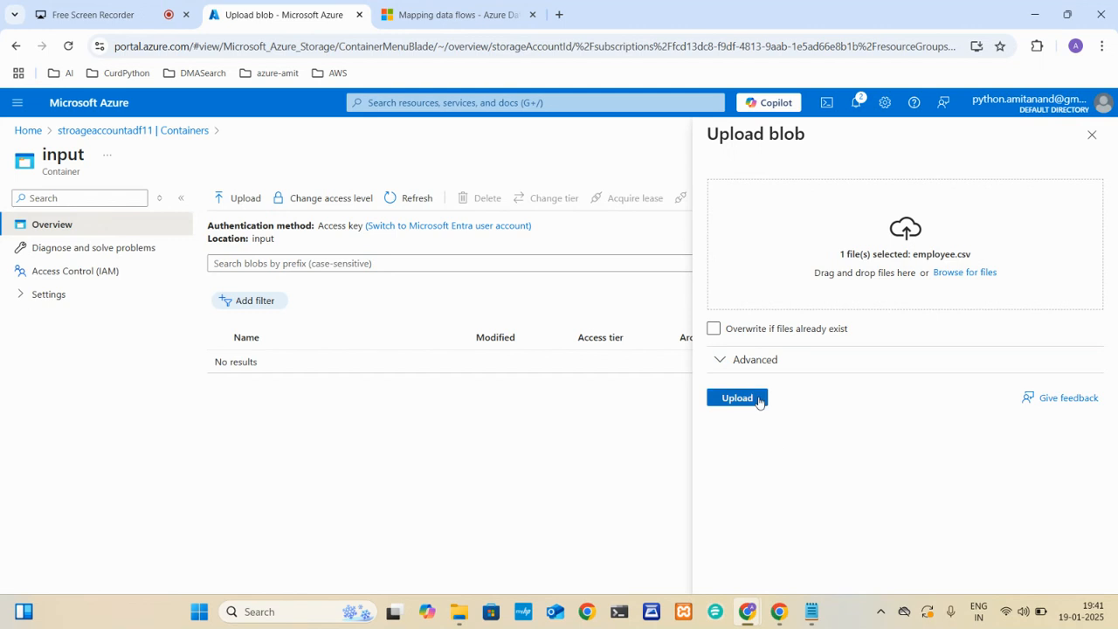
click(737, 397)
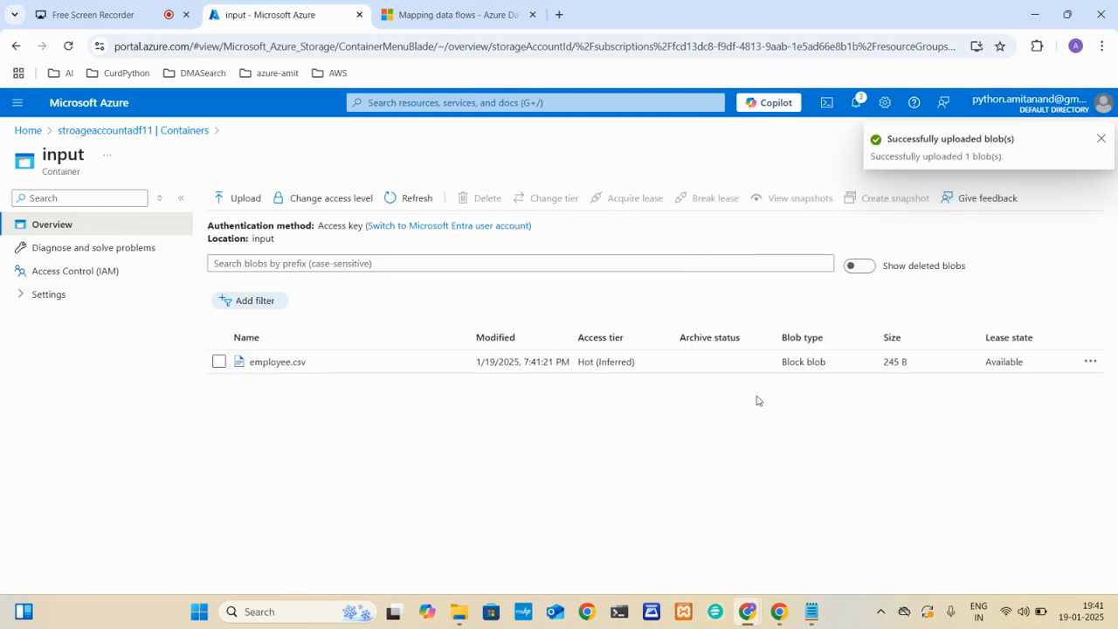
Upload department.csv from Downloads to the input container and dismiss the upload notification
click(238, 199)
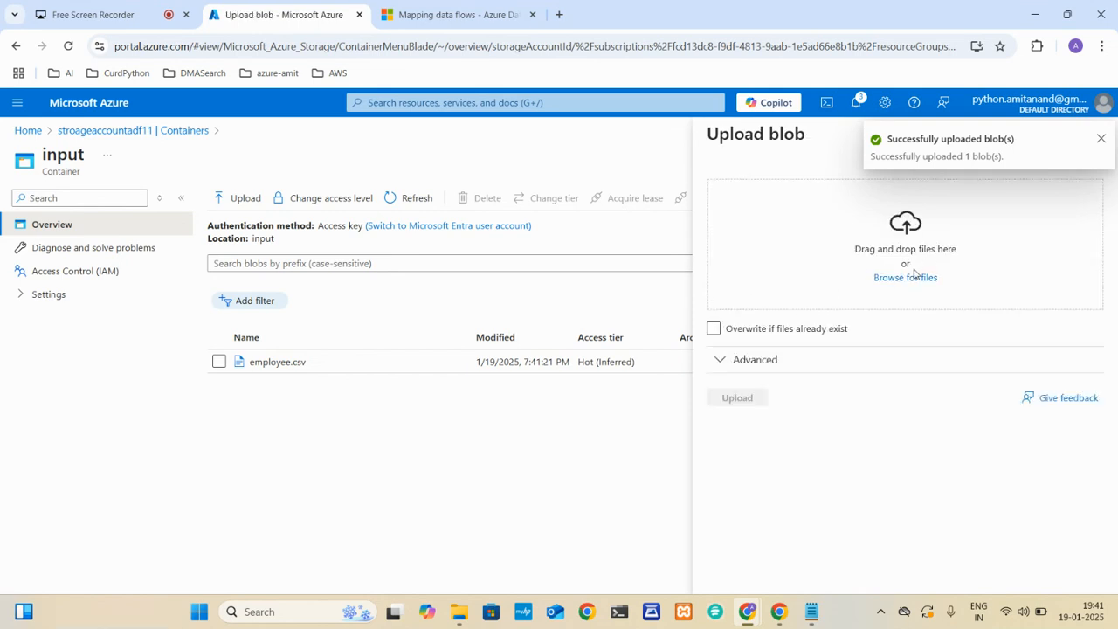
click(892, 278)
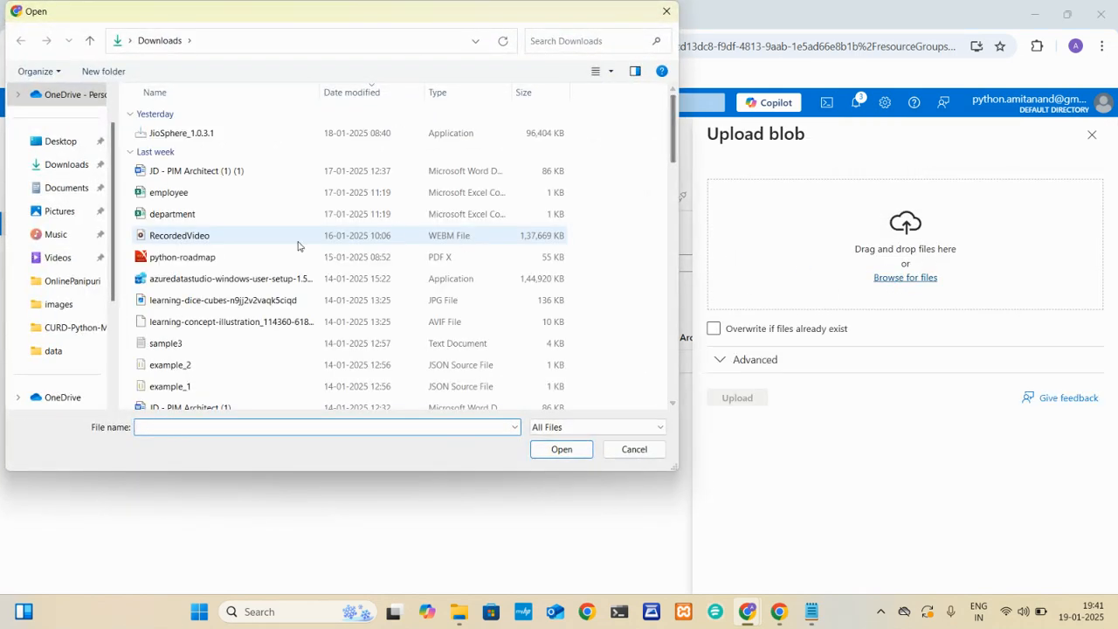
click(217, 217)
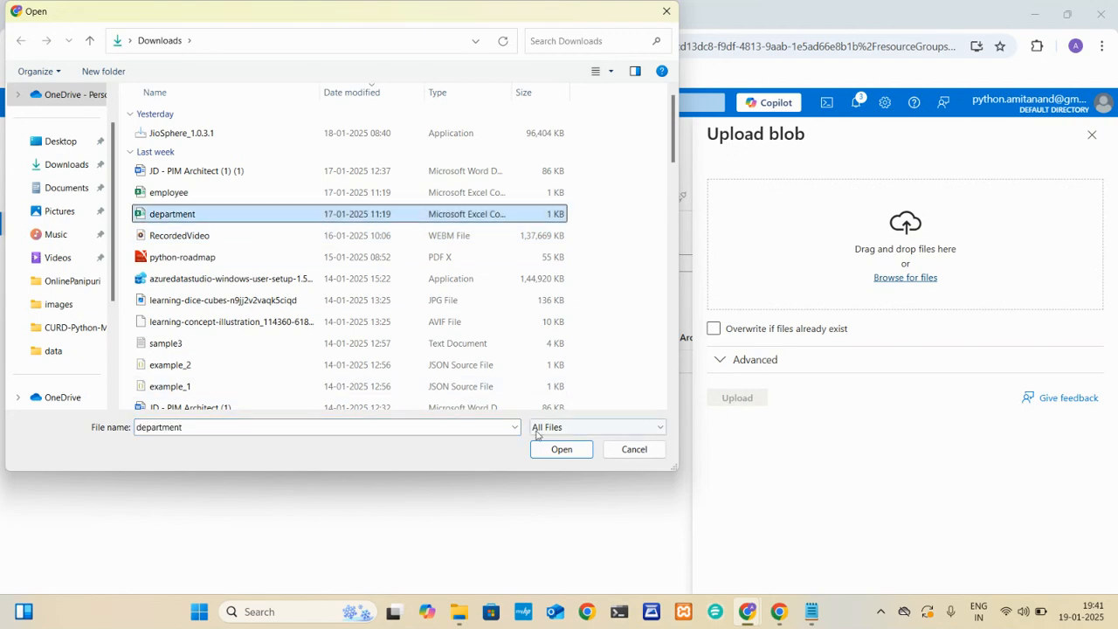
click(562, 449)
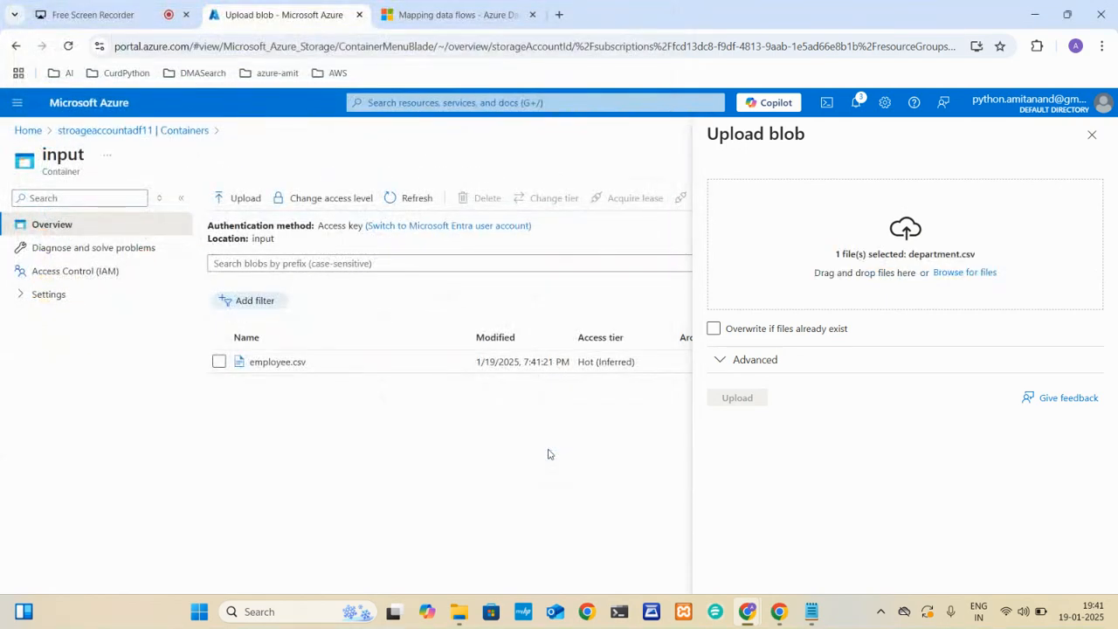
click(738, 399)
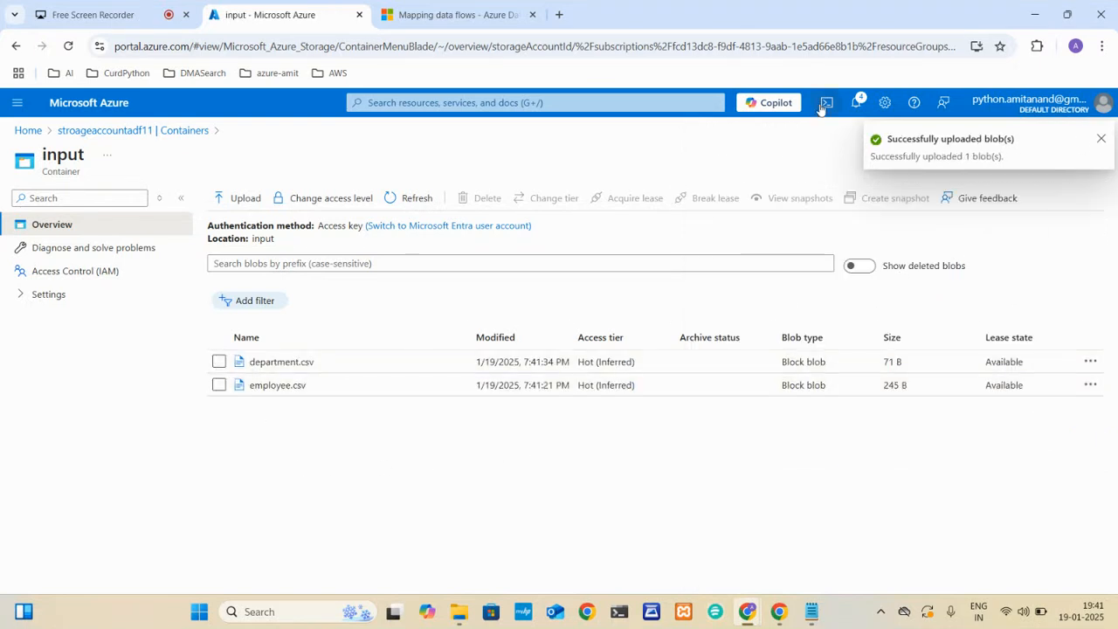
click(1102, 141)
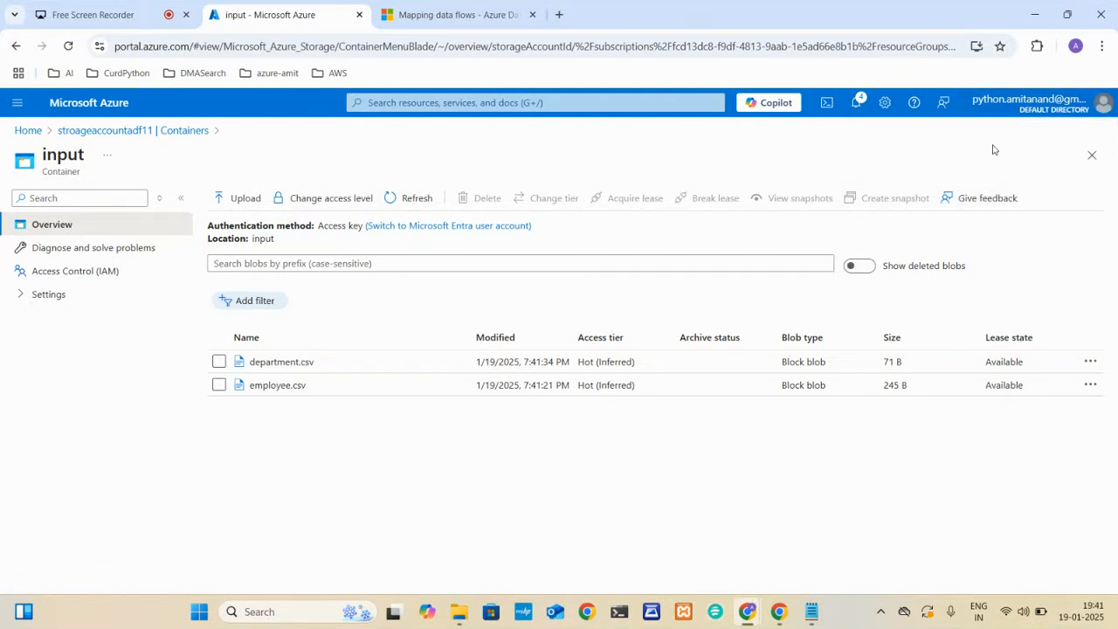
Return to the stroageaccountadf11 storage account and open its output container to check the contents
click(28, 130)
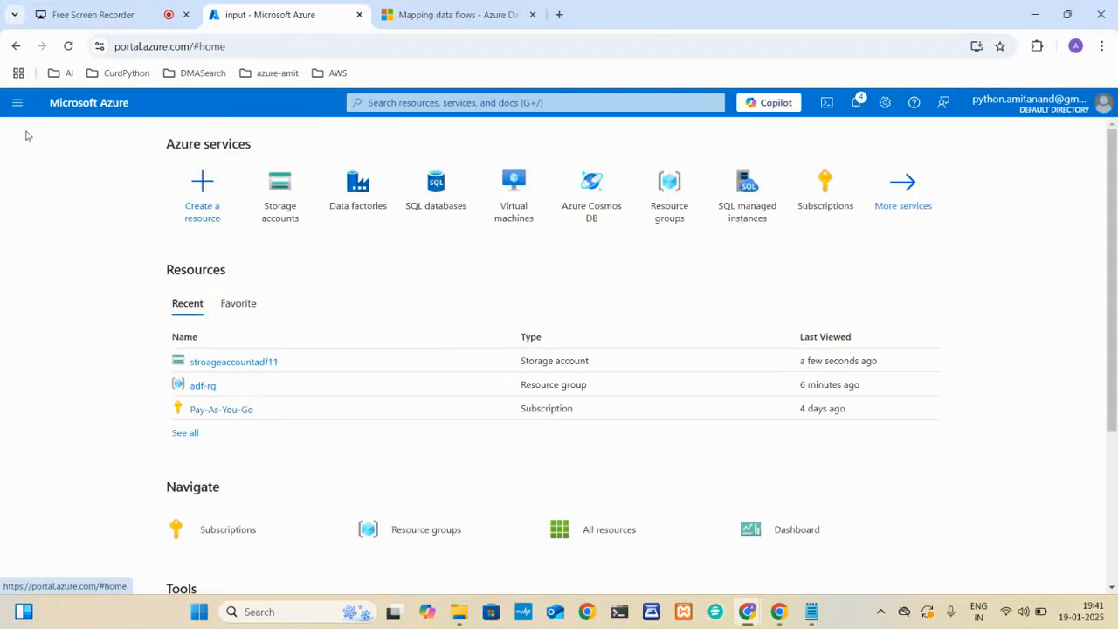
click(244, 361)
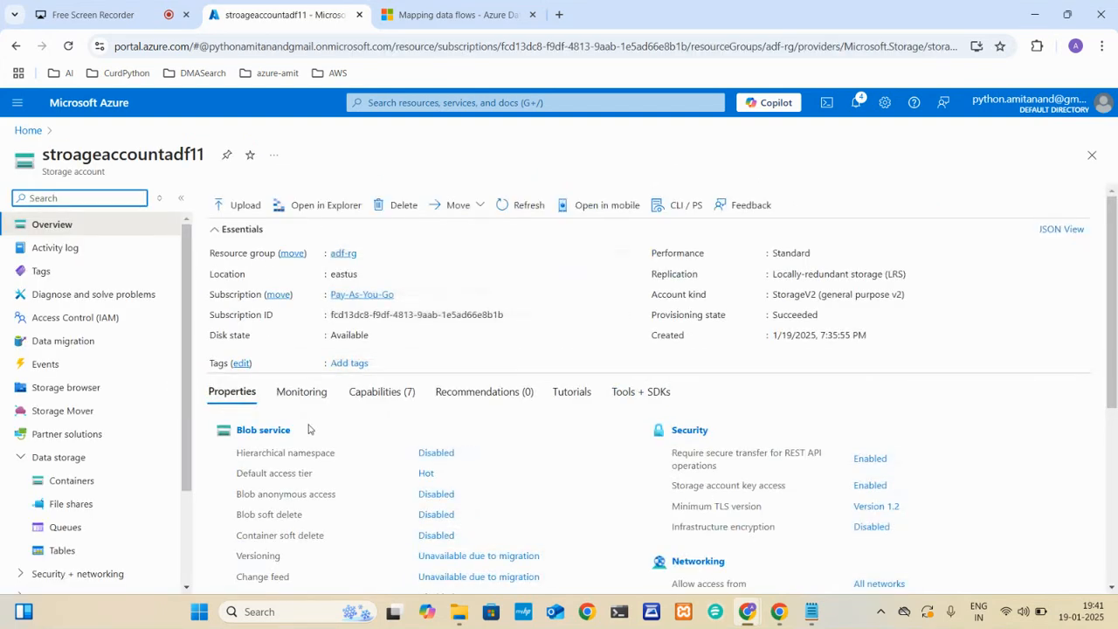
click(64, 481)
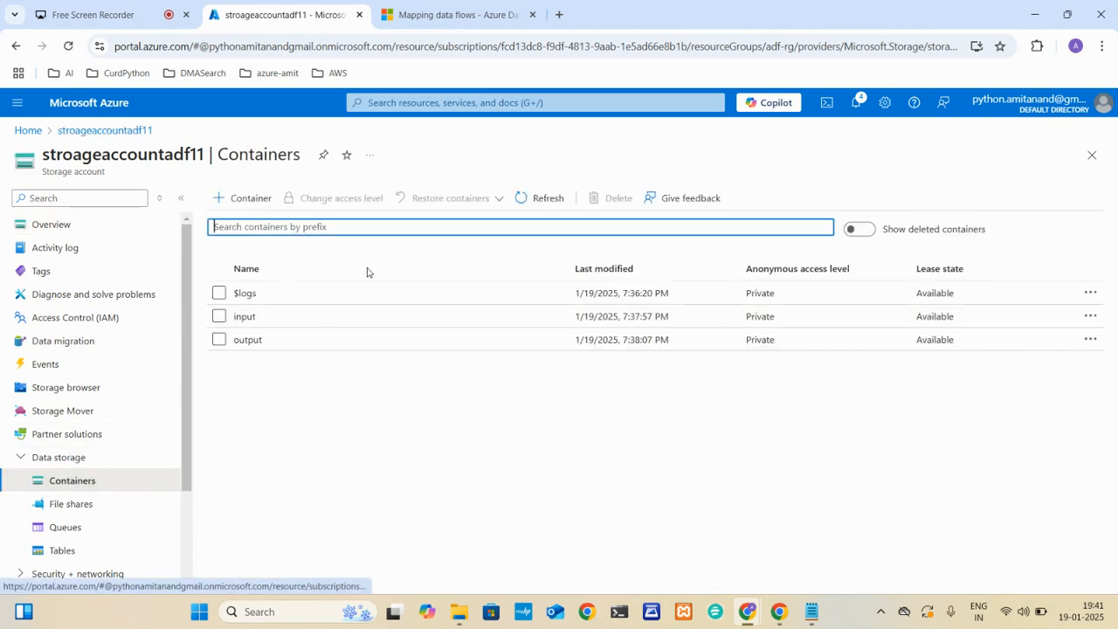
click(252, 342)
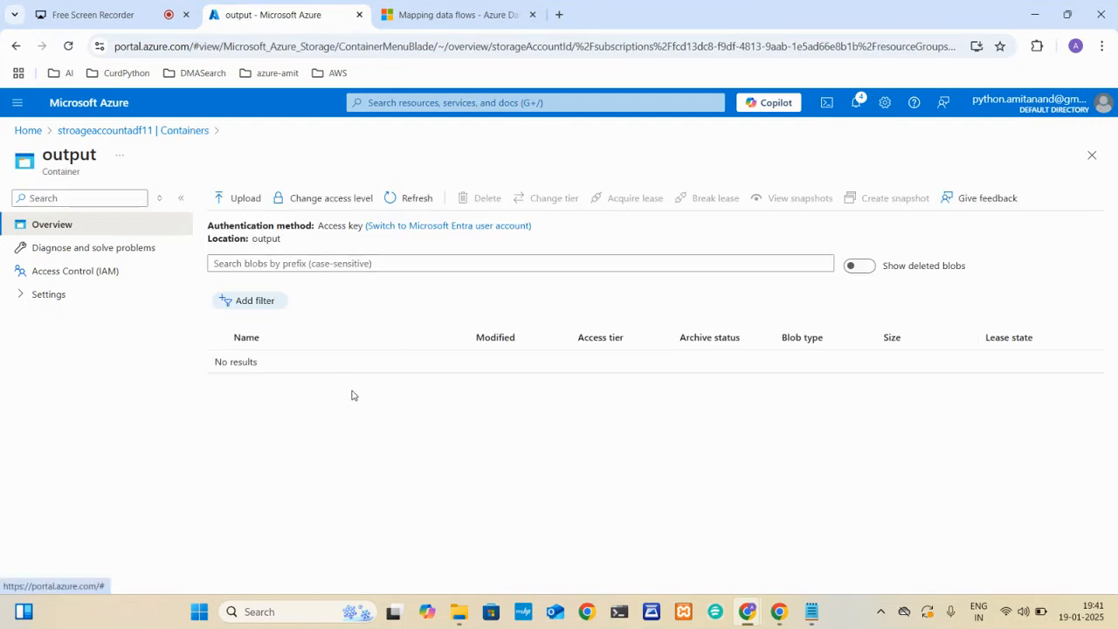
Open the portal home page in a new browser tab, go to Data factories and dismiss the feedback survey
ctrl+click(29, 140)
click(407, 10)
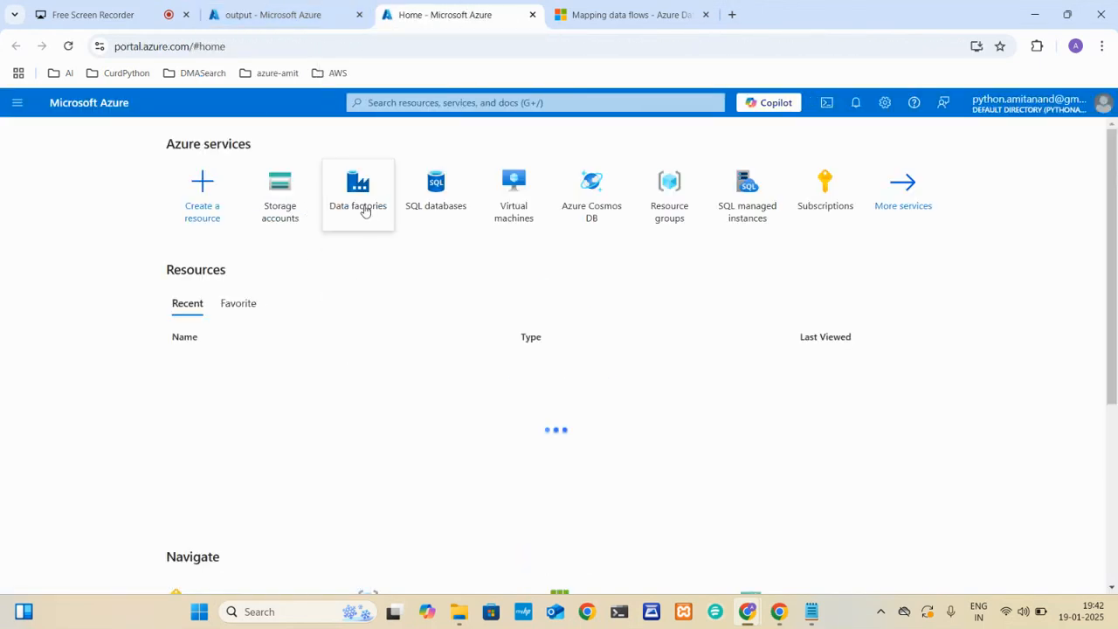
click(362, 207)
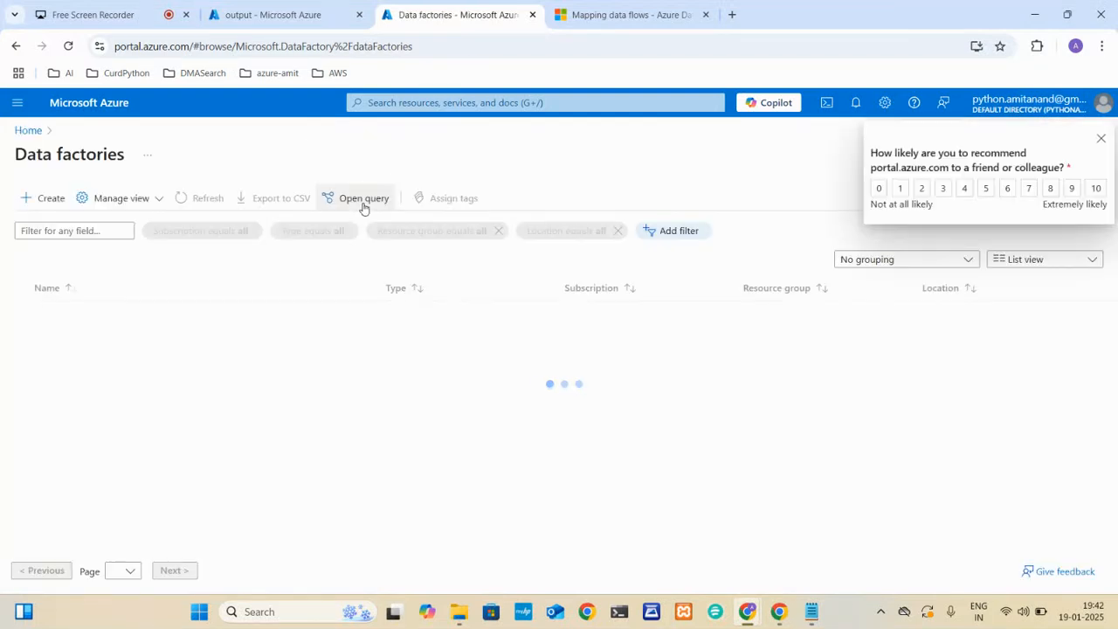
click(1102, 140)
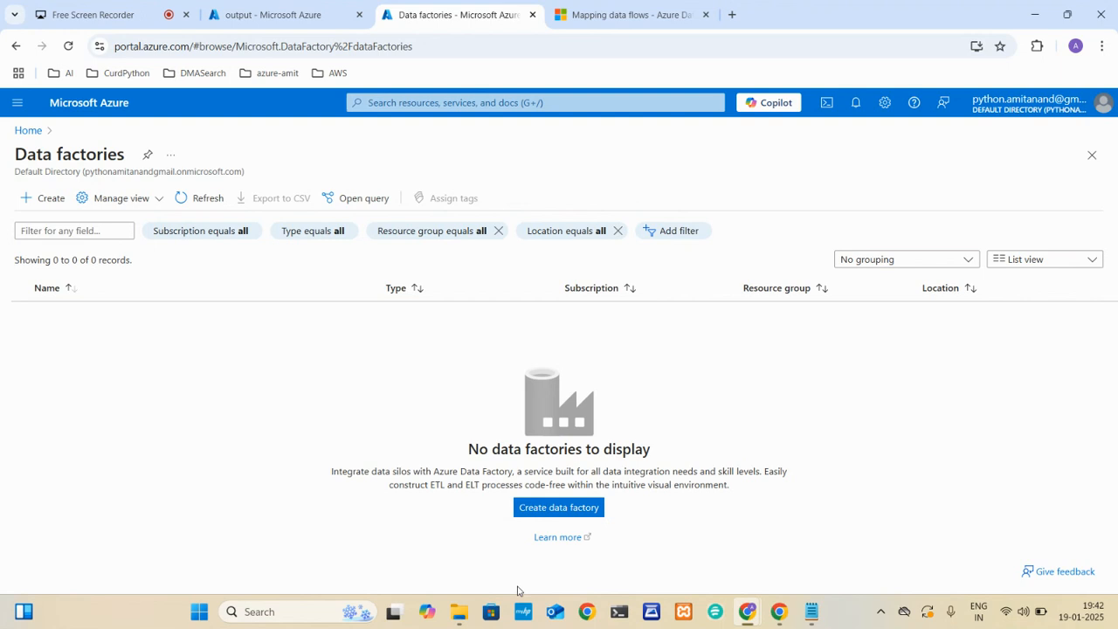
Start a new data factory in resource group adf-rg and name it adf-workspace101
click(49, 203)
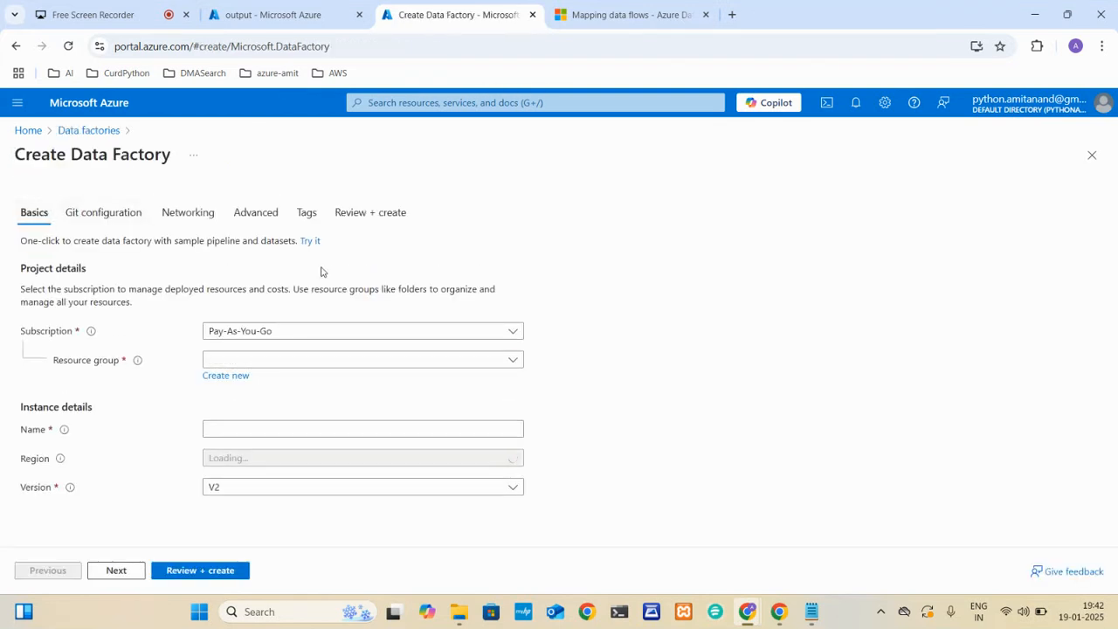
click(244, 361)
click(222, 416)
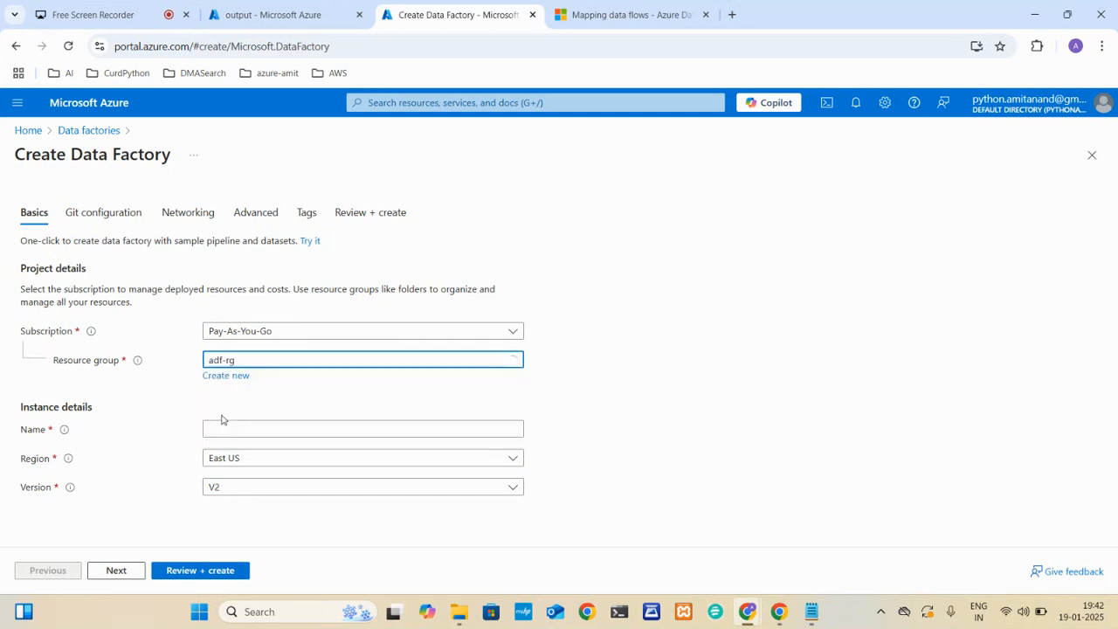
click(239, 428)
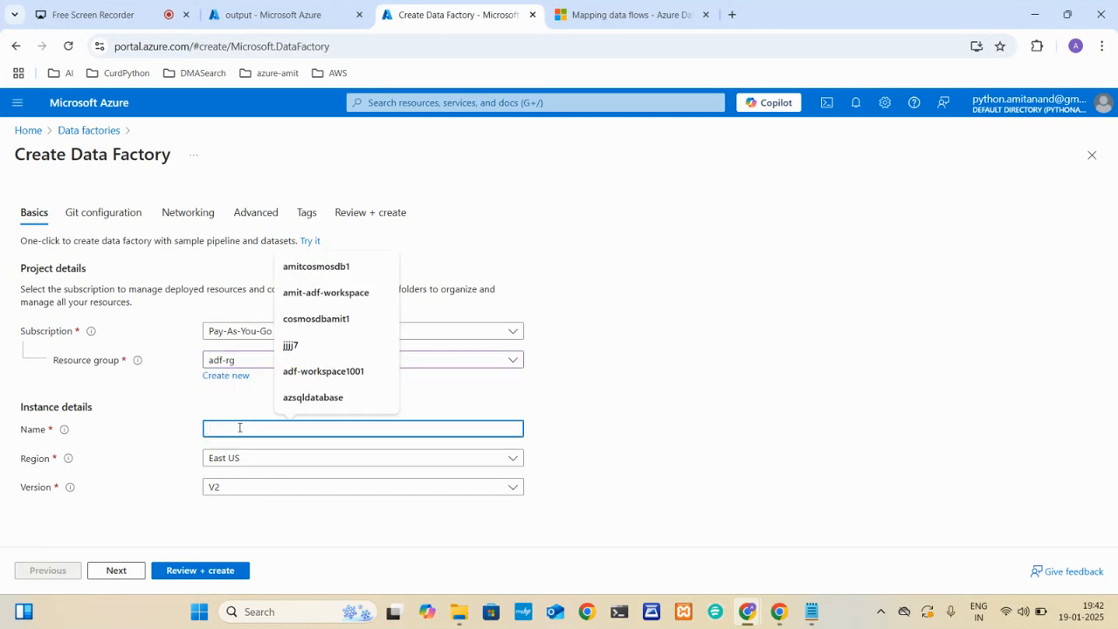
text(adf)
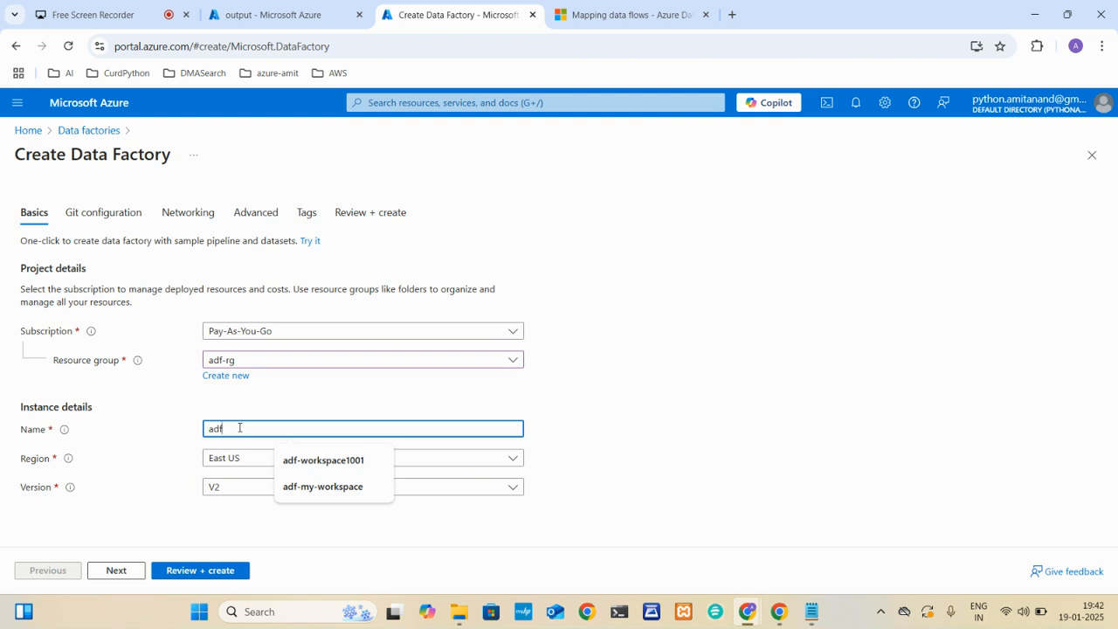
text(-Wo)
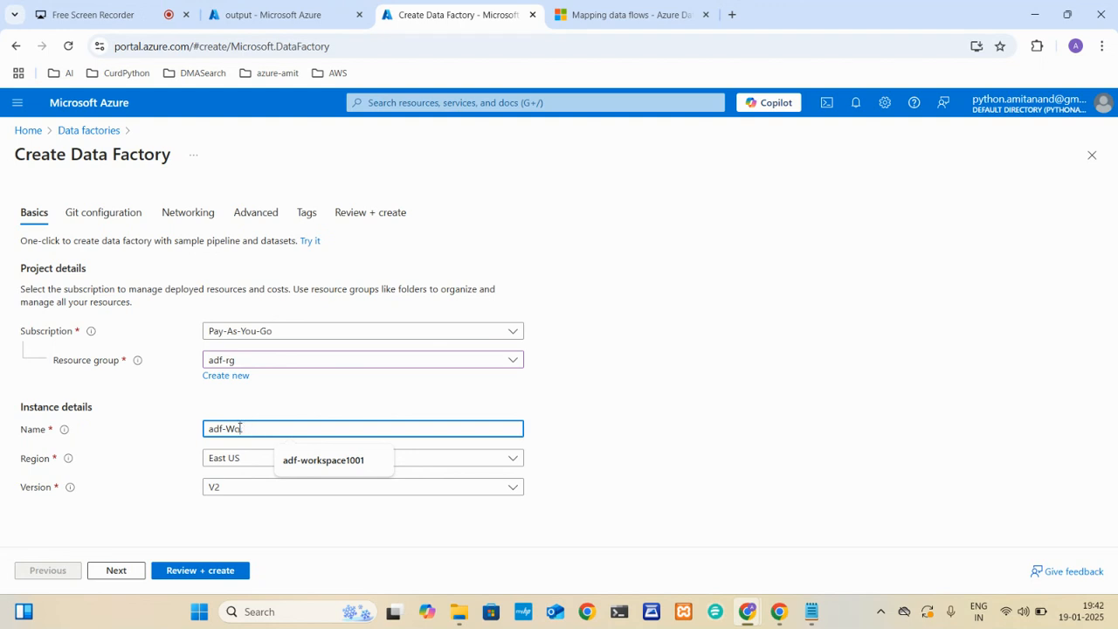
key(BackSpace)
text(orkspace101)
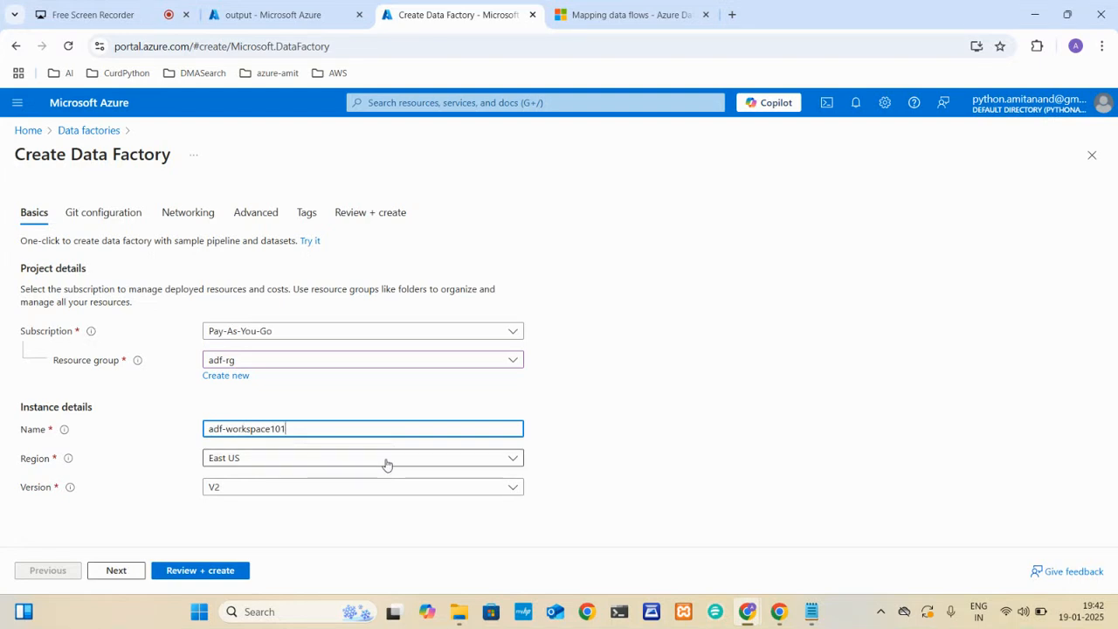
click(582, 431)
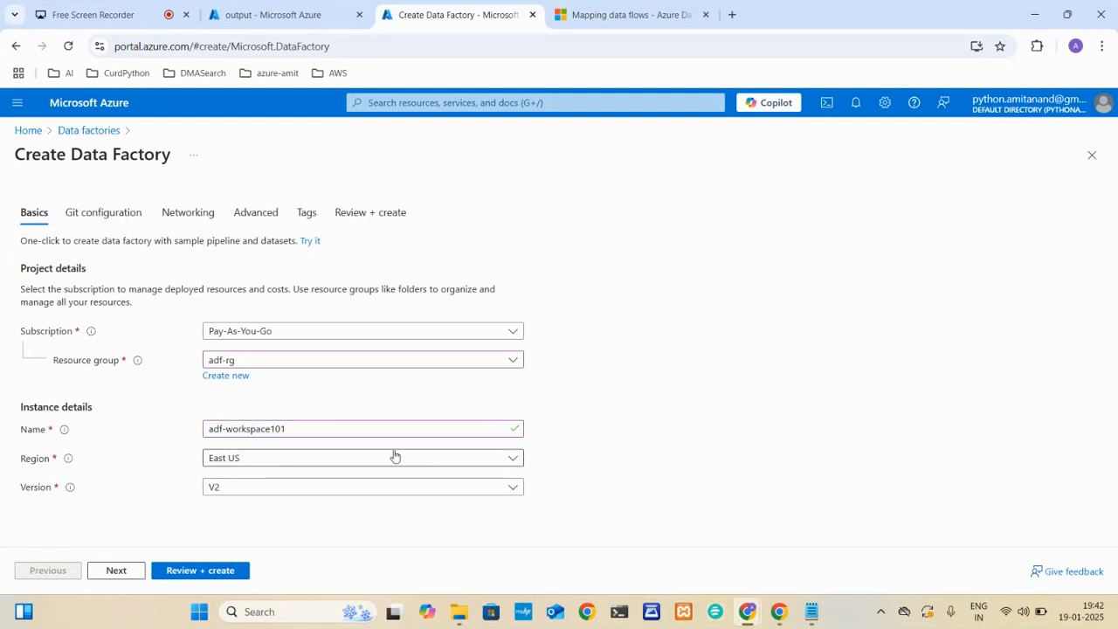
Accept the default Git, networking, encryption and tag settings, and create the data factory
click(117, 579)
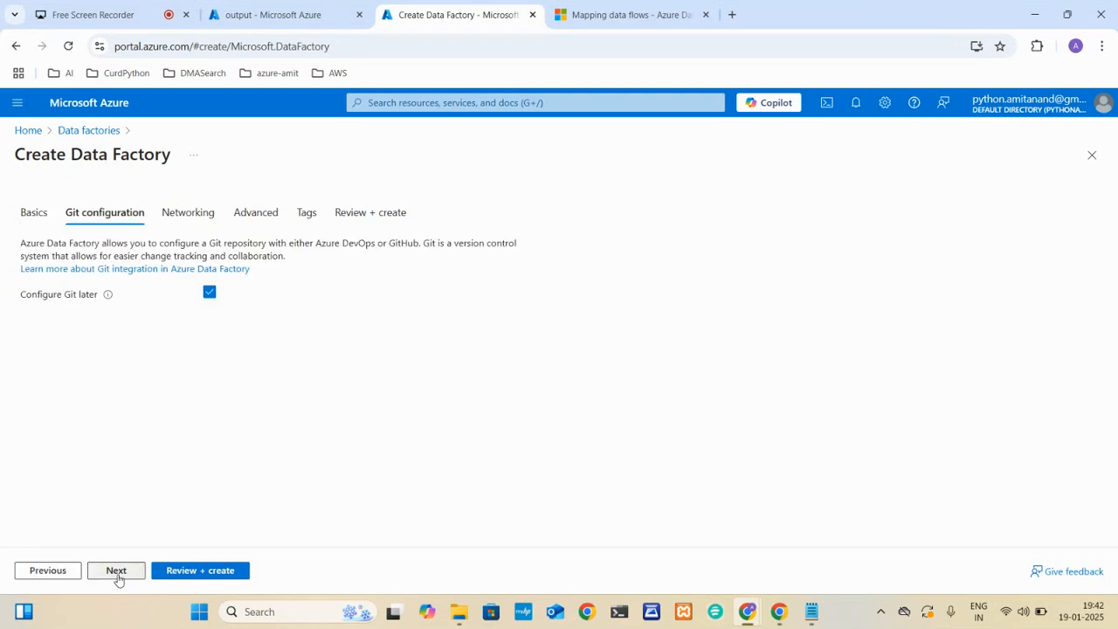
click(99, 576)
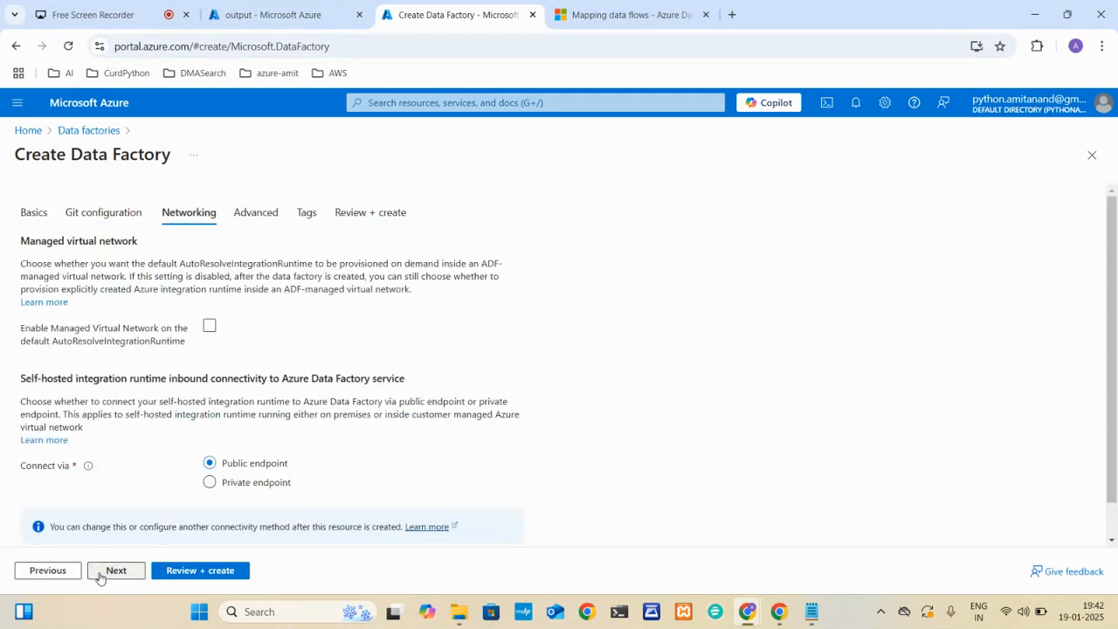
click(115, 572)
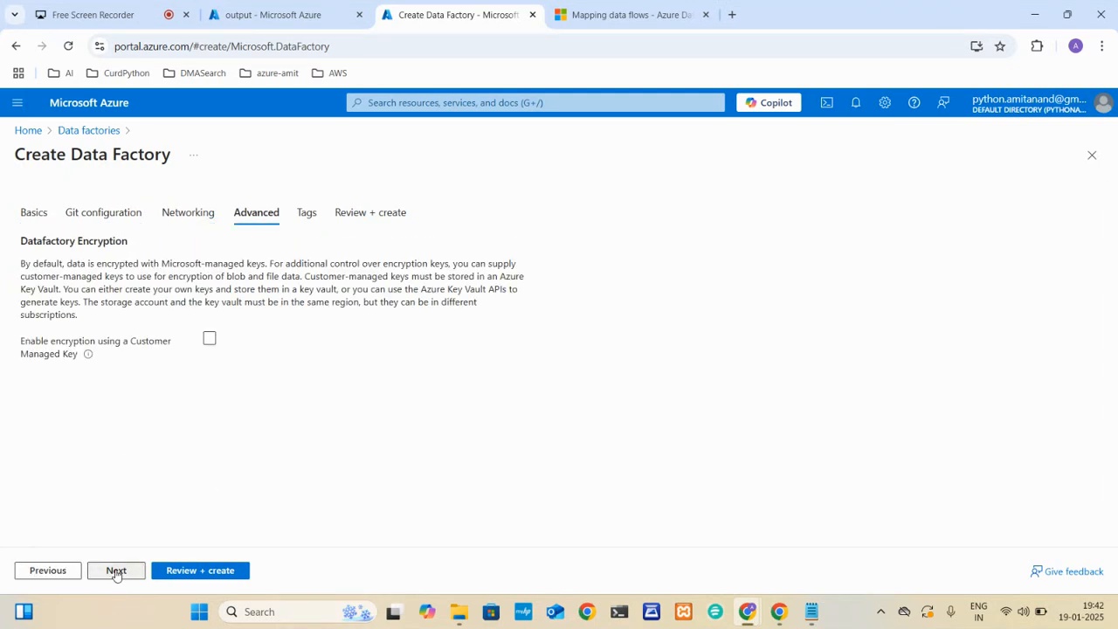
click(116, 571)
click(116, 571)
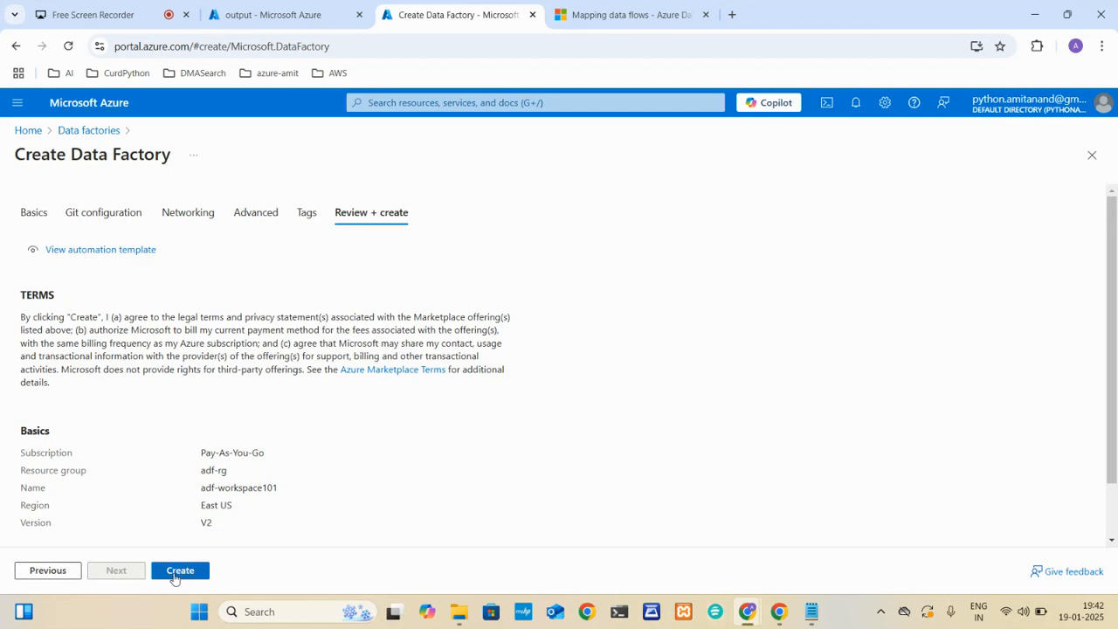
click(177, 572)
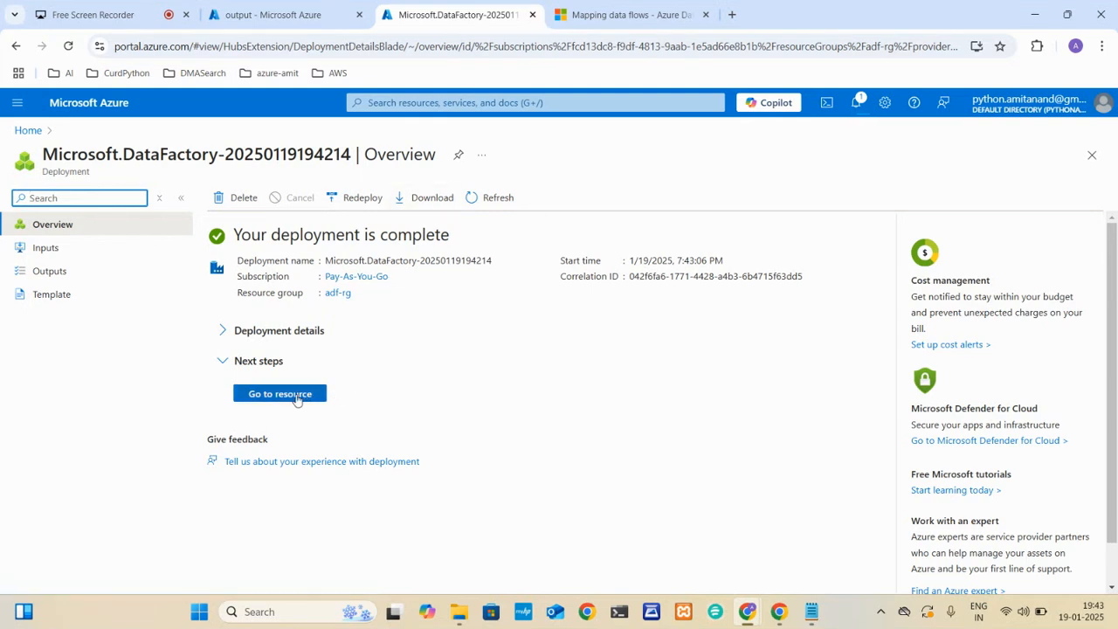
Open the deployed adf-workspace101 resource, launch its Data Factory Studio, close the leftover portal tab and dismiss the code repository notice
click(279, 397)
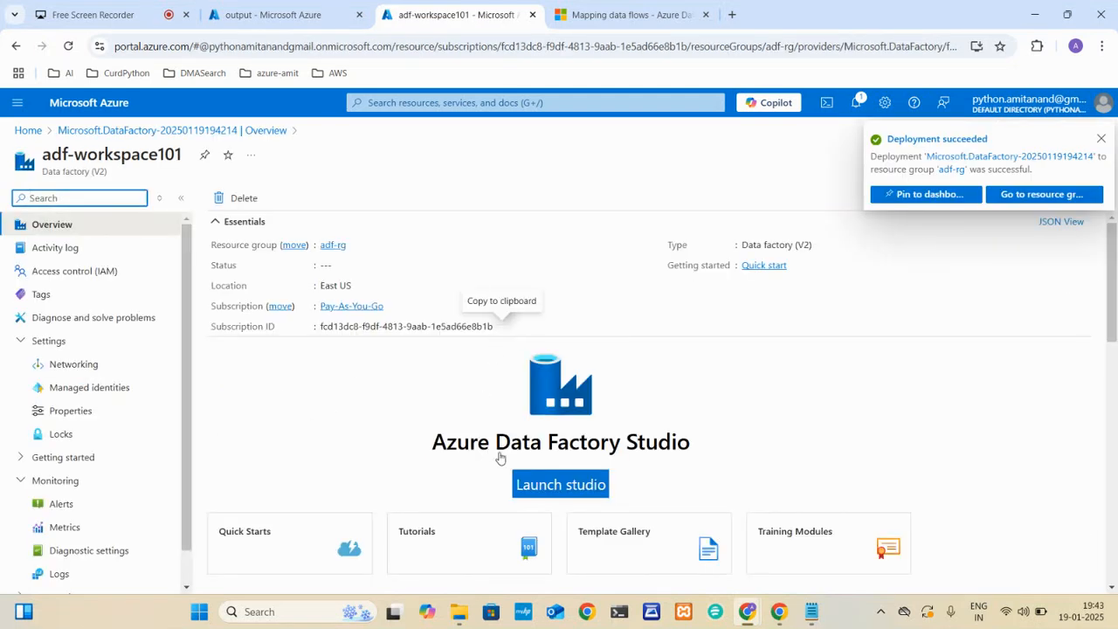
click(536, 481)
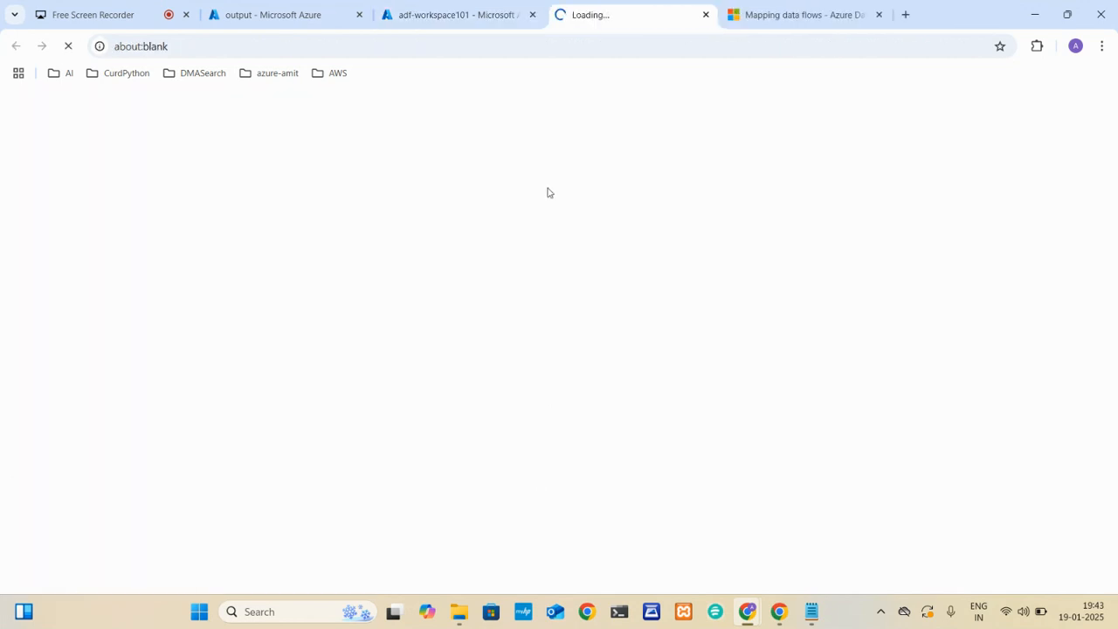
click(471, 14)
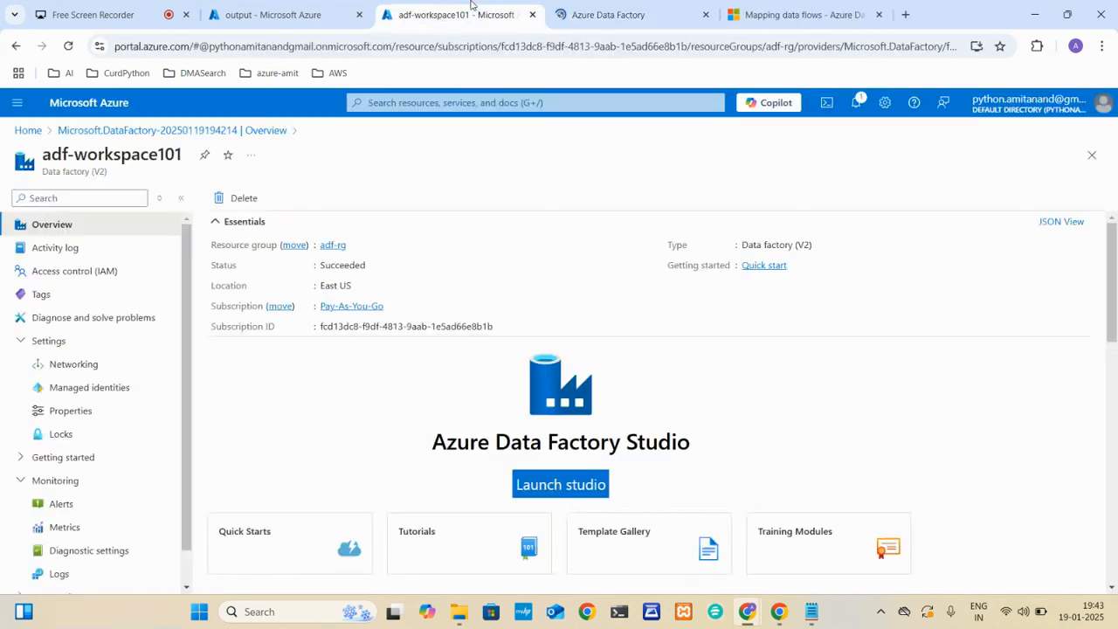
click(532, 15)
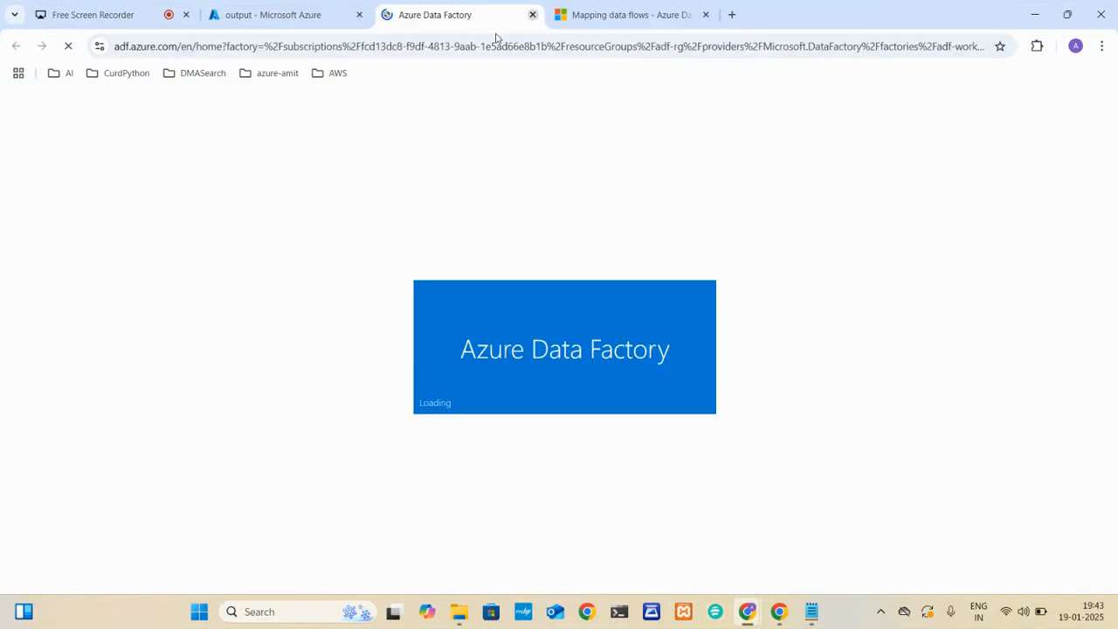
click(324, 12)
click(432, 7)
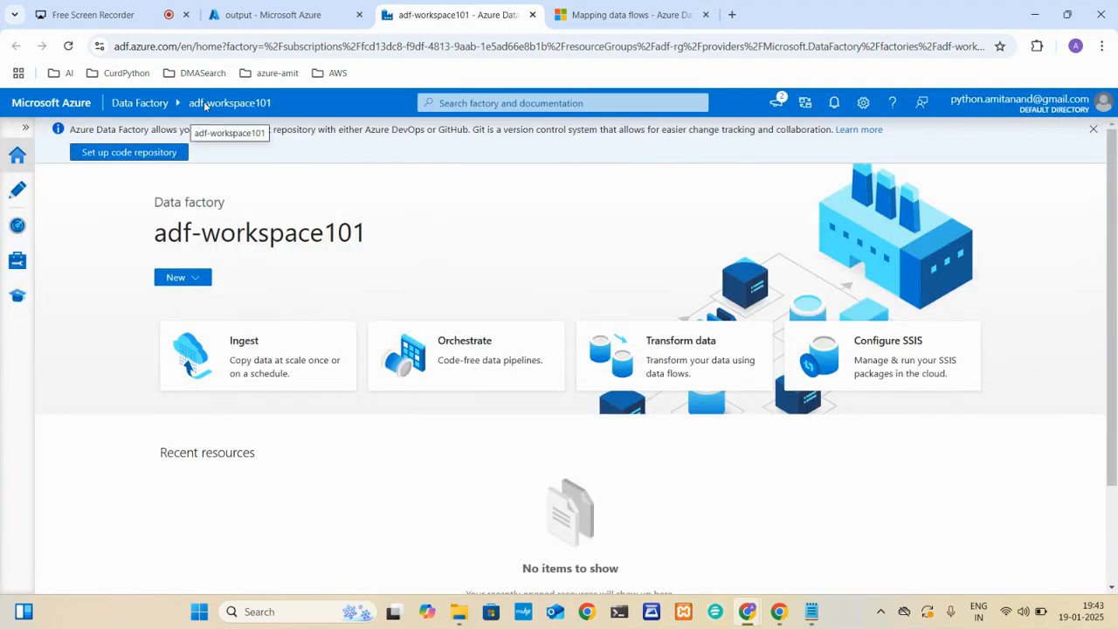
click(1092, 129)
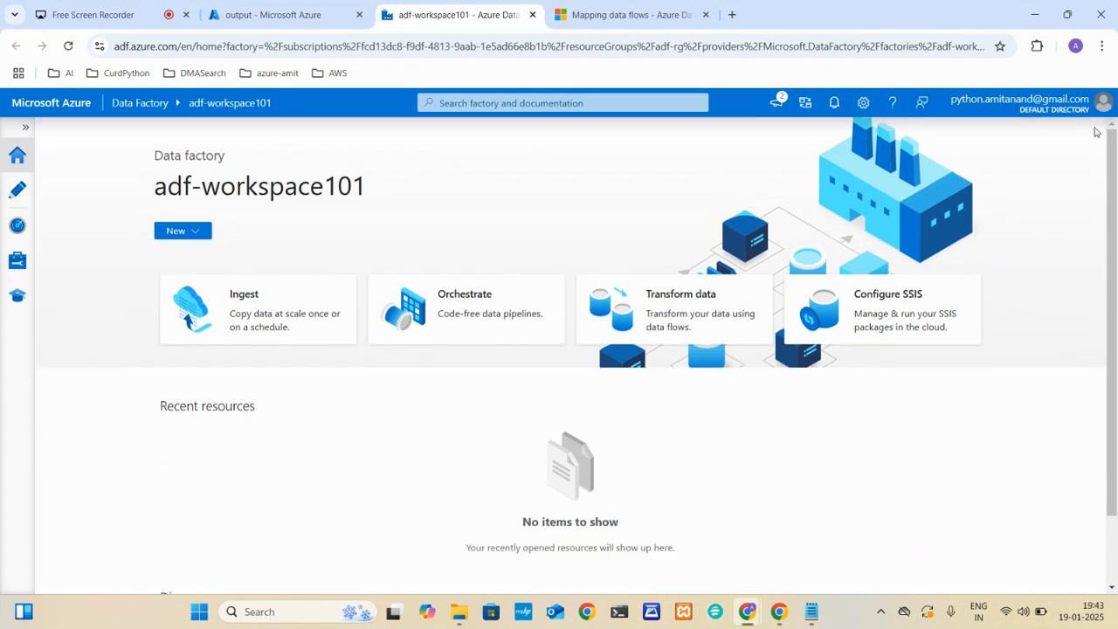
Create a new pipeline in the authoring area and name it dataflow-pipeline
click(26, 126)
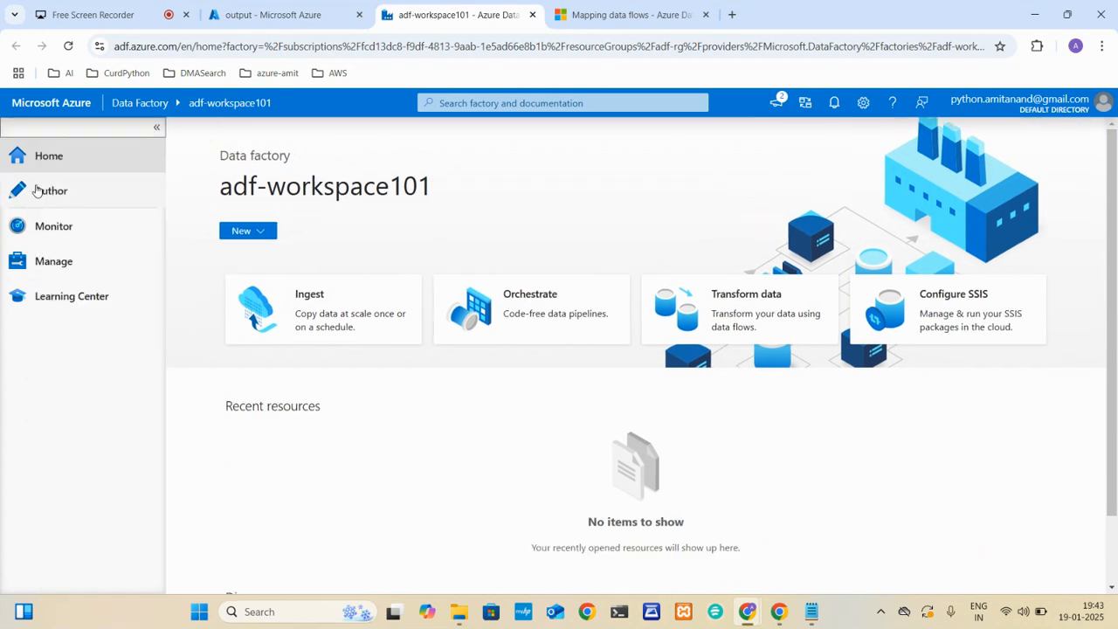
click(85, 194)
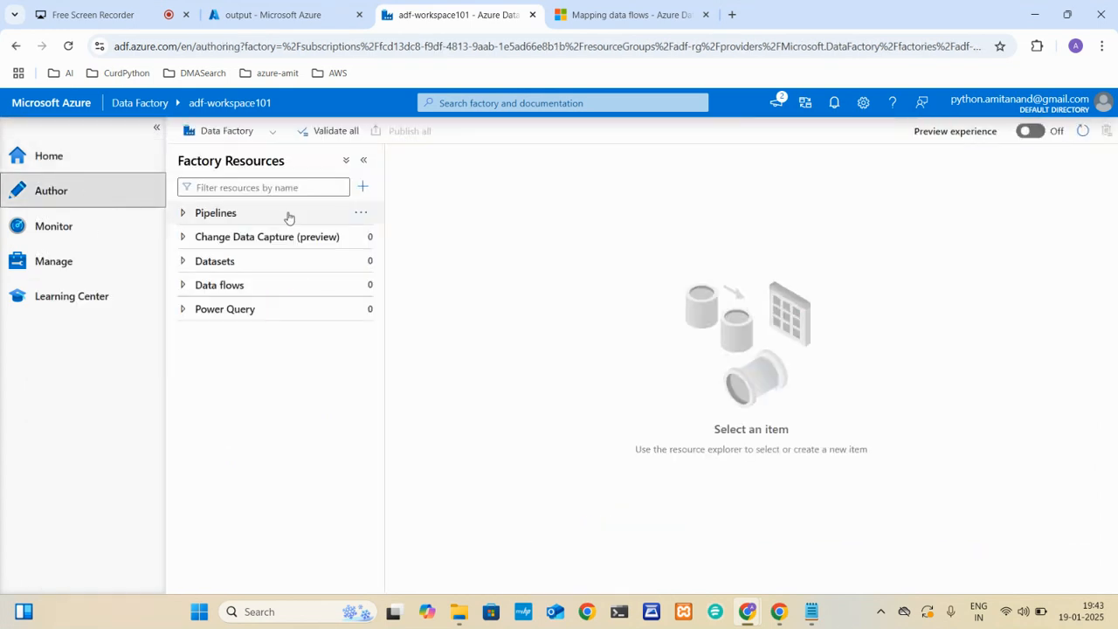
click(359, 217)
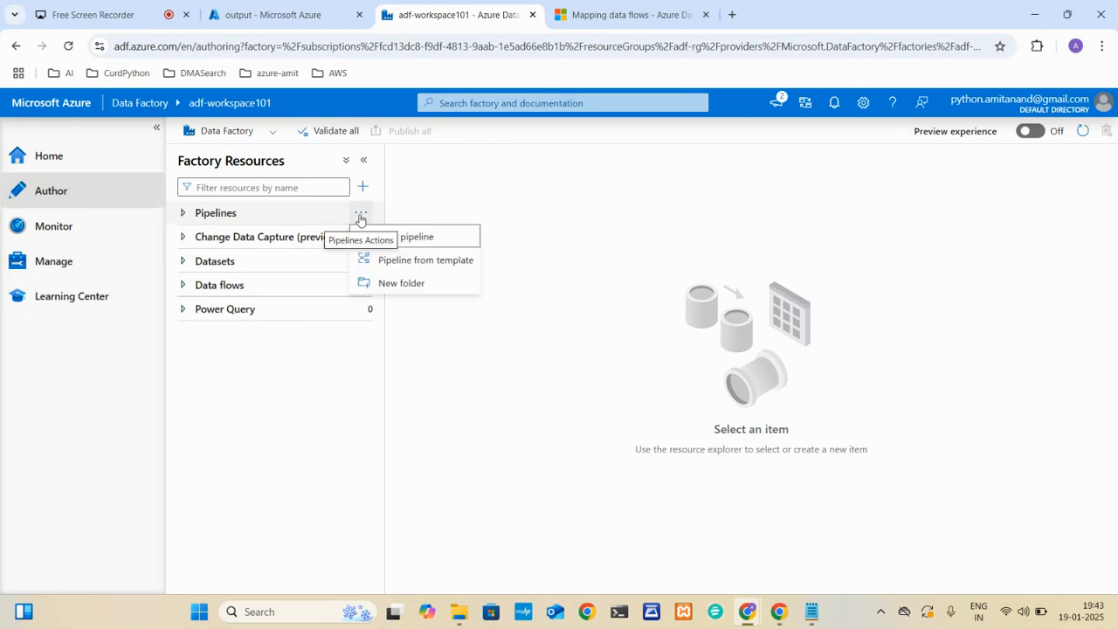
click(407, 238)
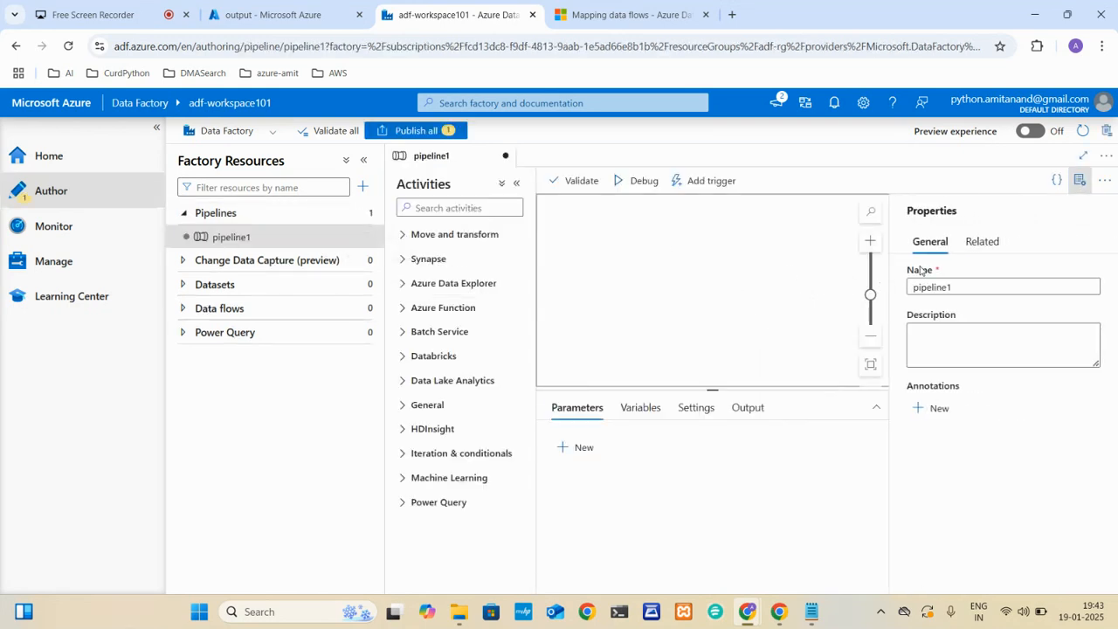
text(dataflow)
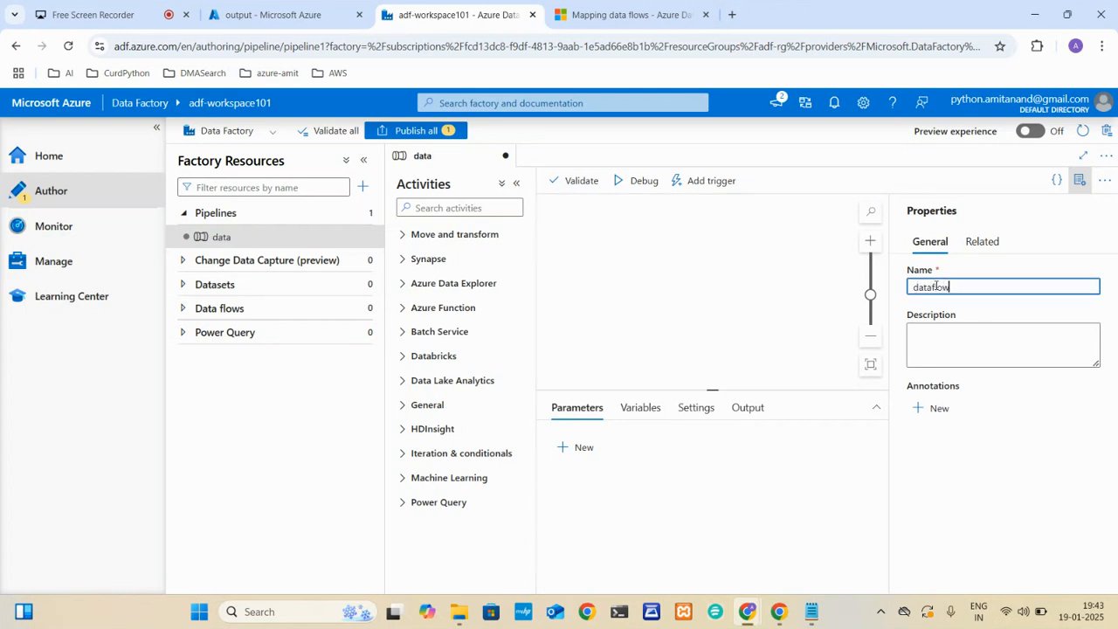
text(-pipeline)
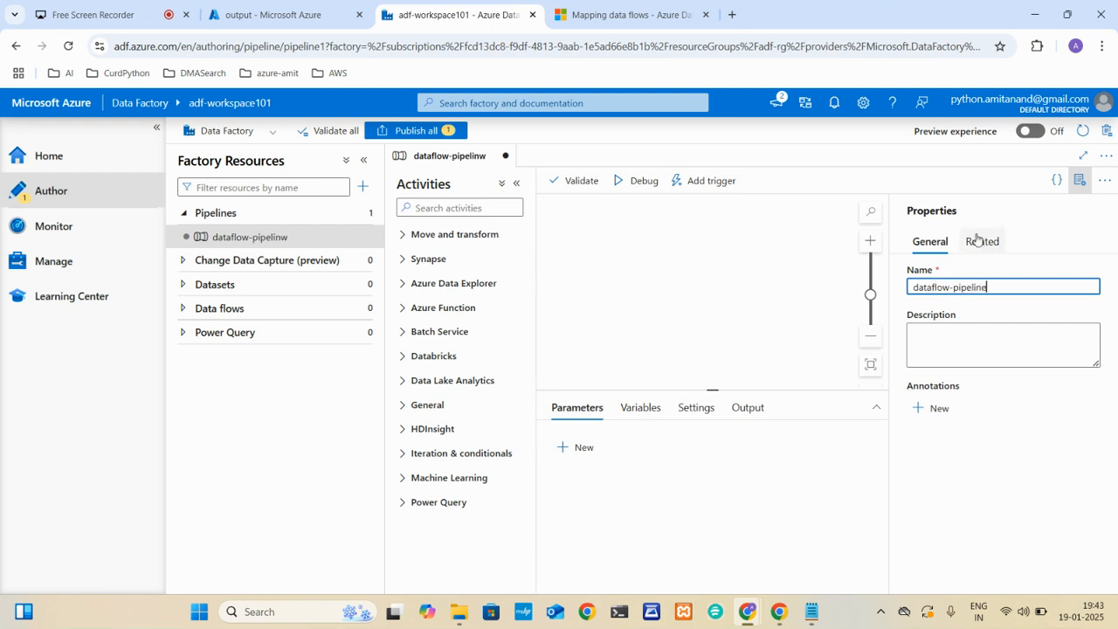
click(1022, 411)
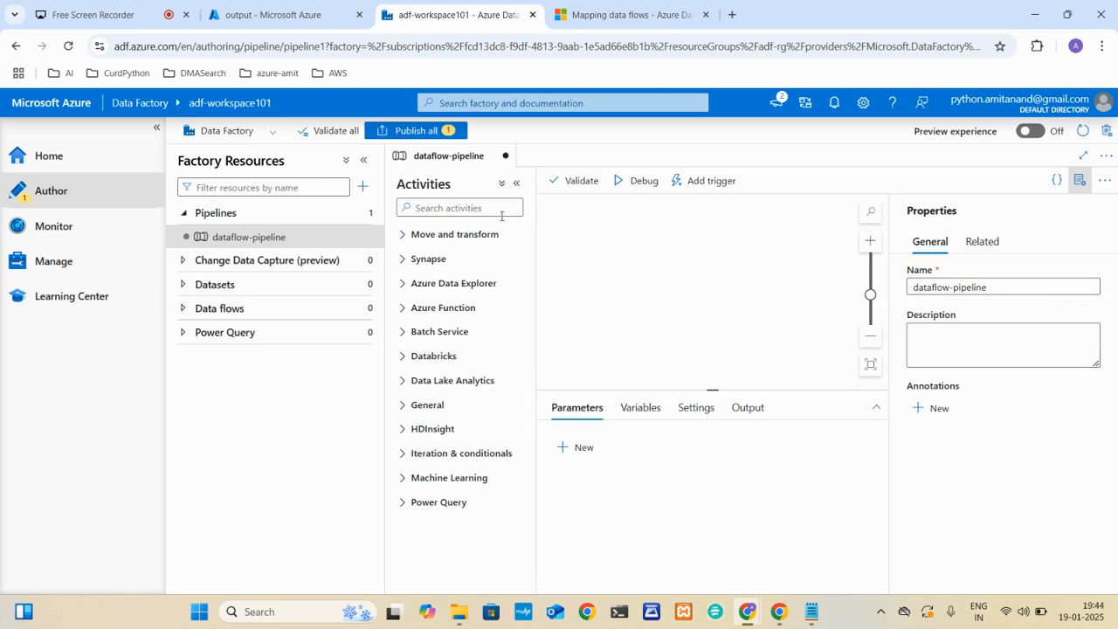
Collapse the studio's navigation pane and create a new data flow in the factory resources
click(156, 127)
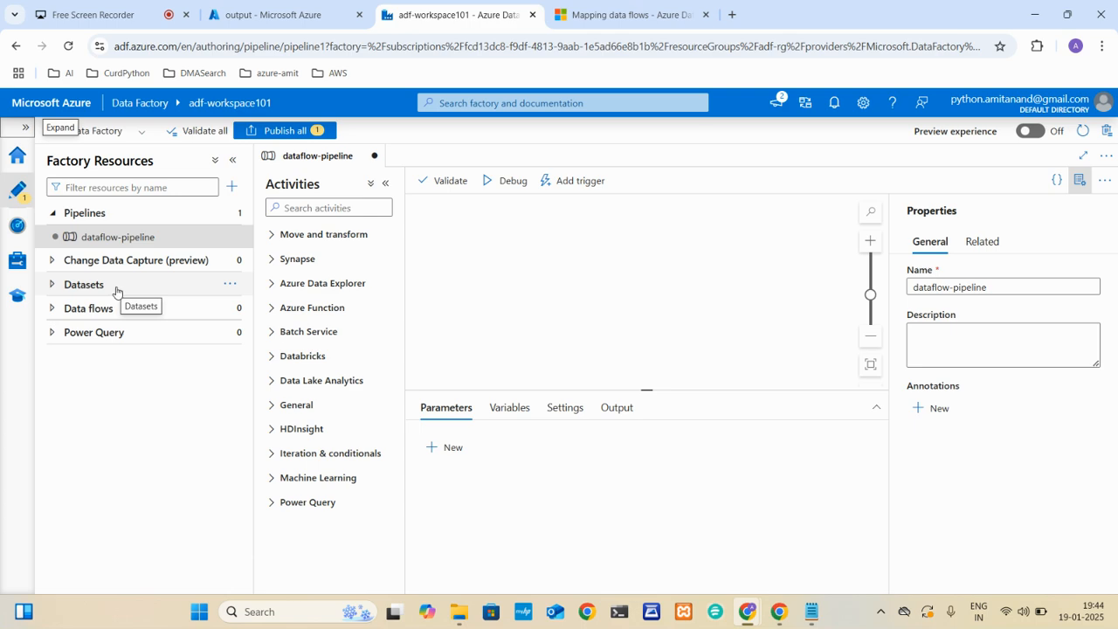
click(226, 308)
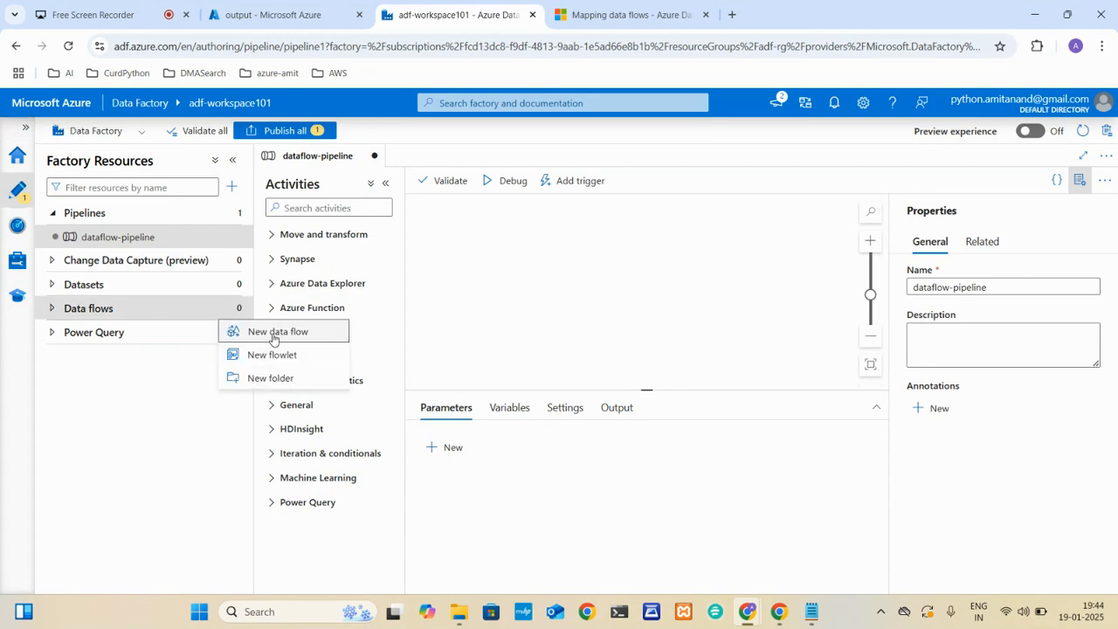
click(260, 333)
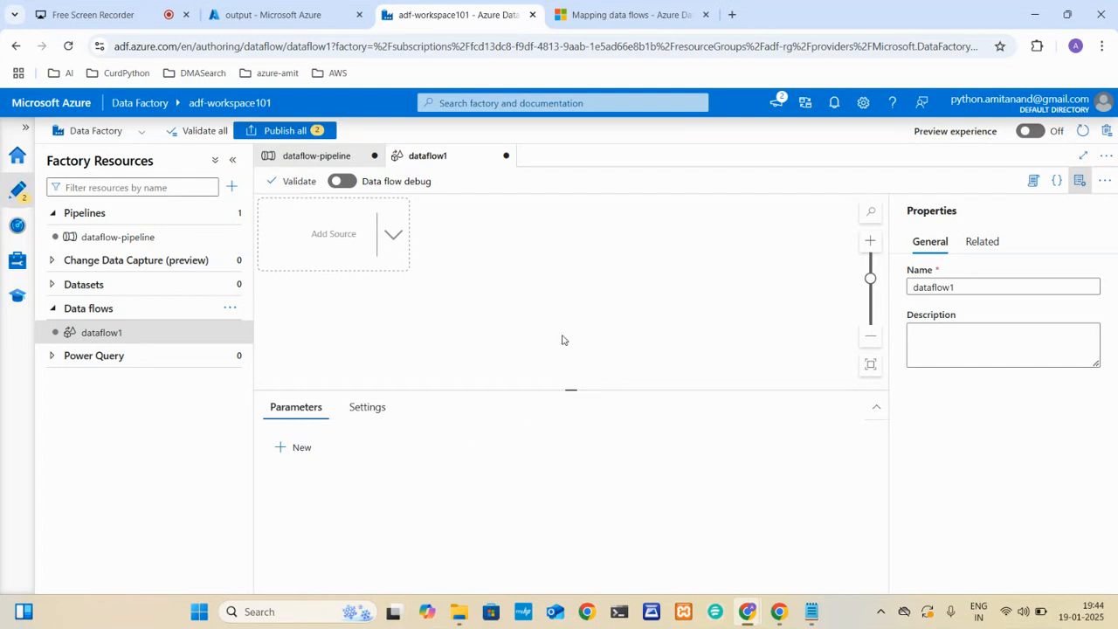
Add a source to the data flow and set its output stream name to inputdataset1
click(392, 241)
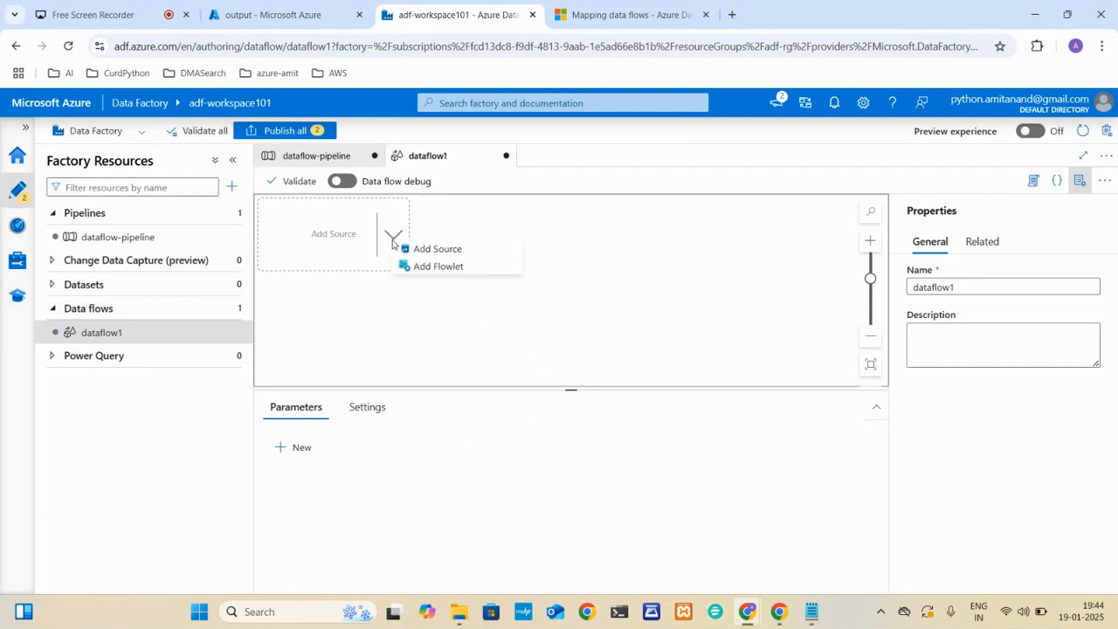
click(441, 249)
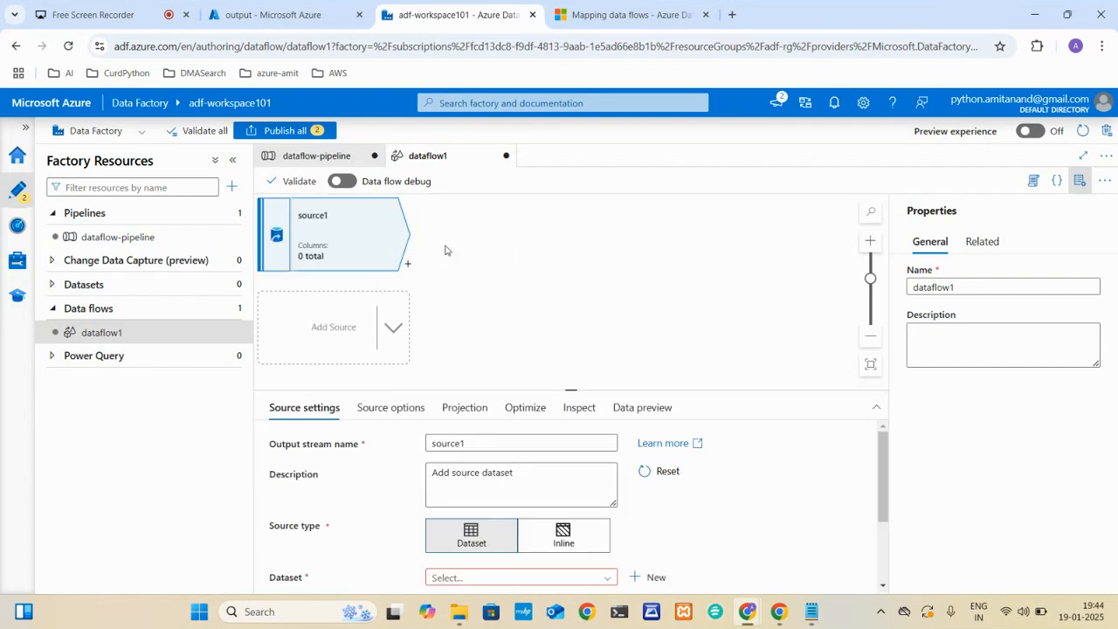
double_click(452, 444)
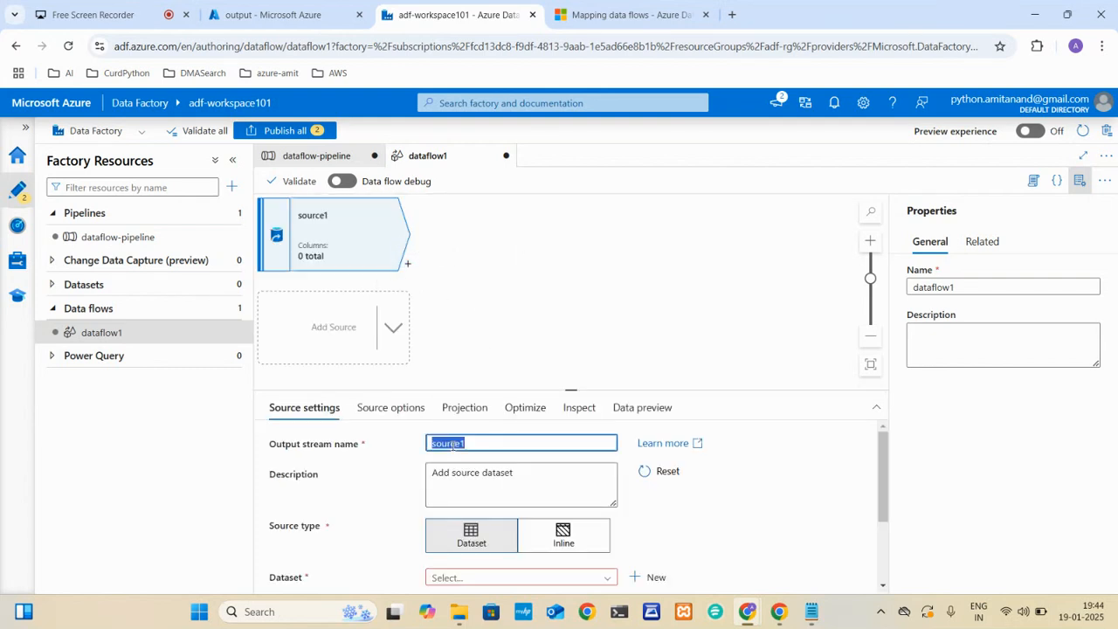
text(inputdataset1)
scroll(540, 481, down, 1)
scroll(540, 480, up, 1)
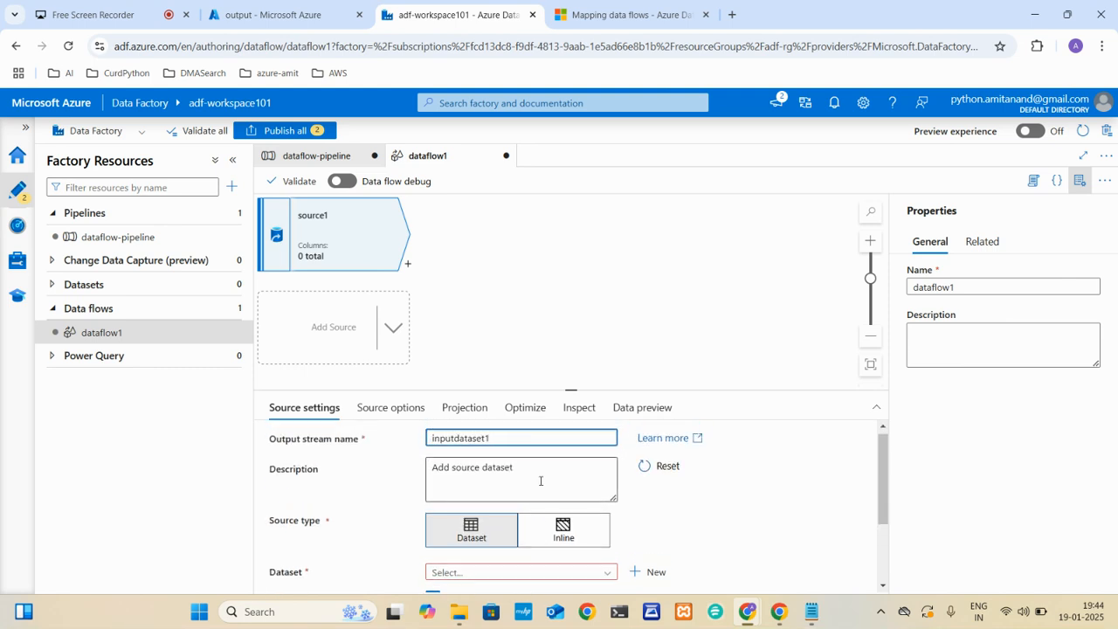
Replace the inputdataset1 source's description with "input dataset 2", keeping Dataset as the source type
click(496, 467)
key(ctrl+a)
key(BackSpace)
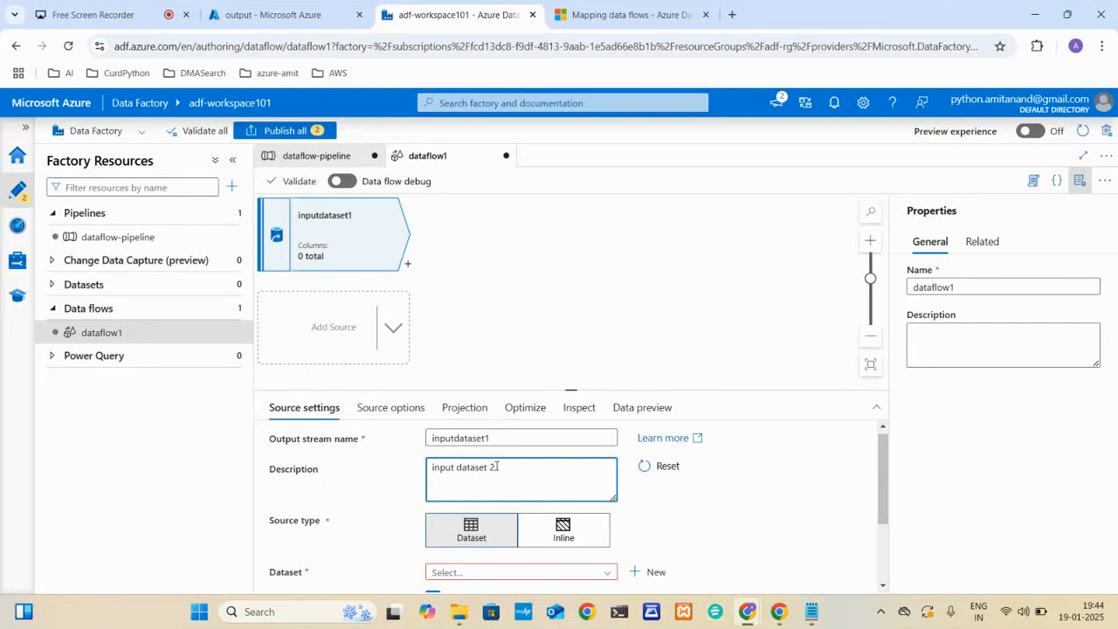
scroll(625, 504, down, 2)
scroll(484, 478, up, 2)
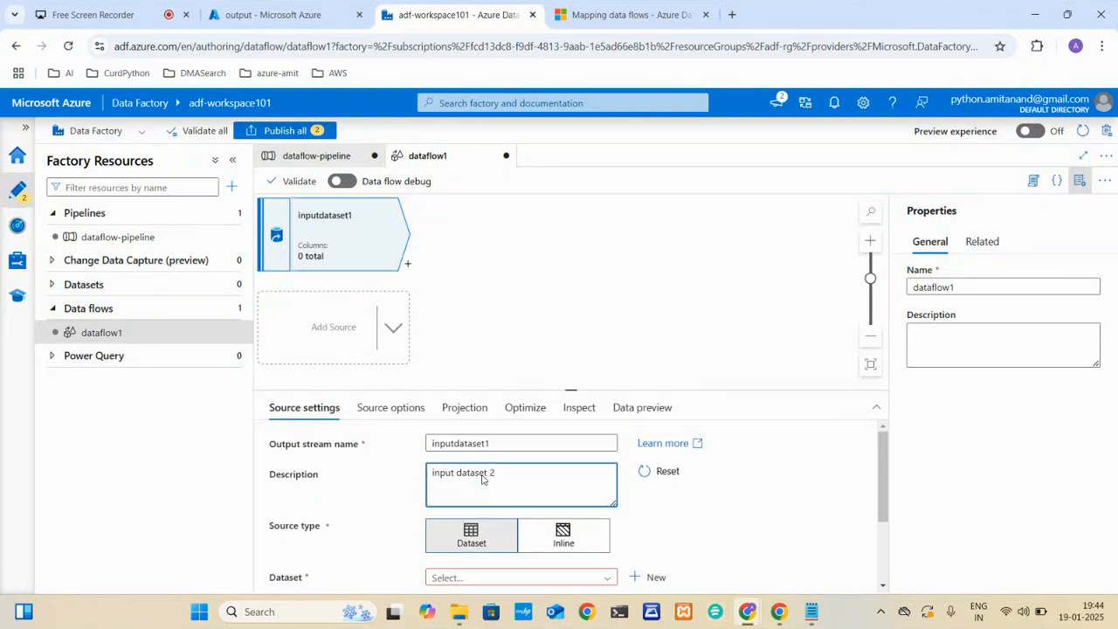
scroll(463, 535, down, 2)
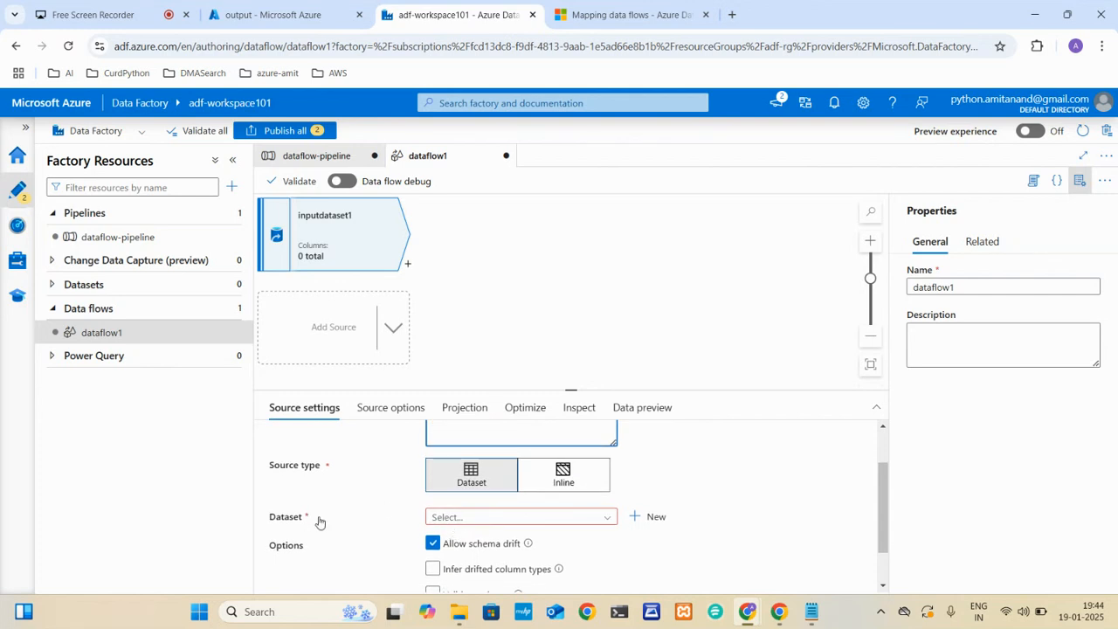
scroll(512, 478, up, 2)
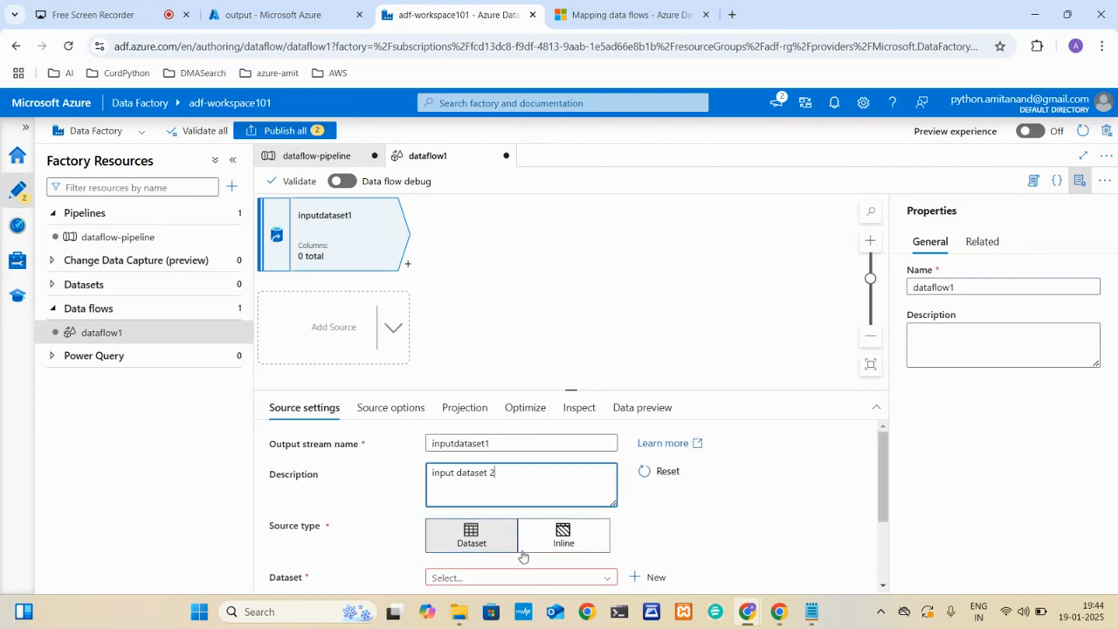
scroll(522, 554, down, 2)
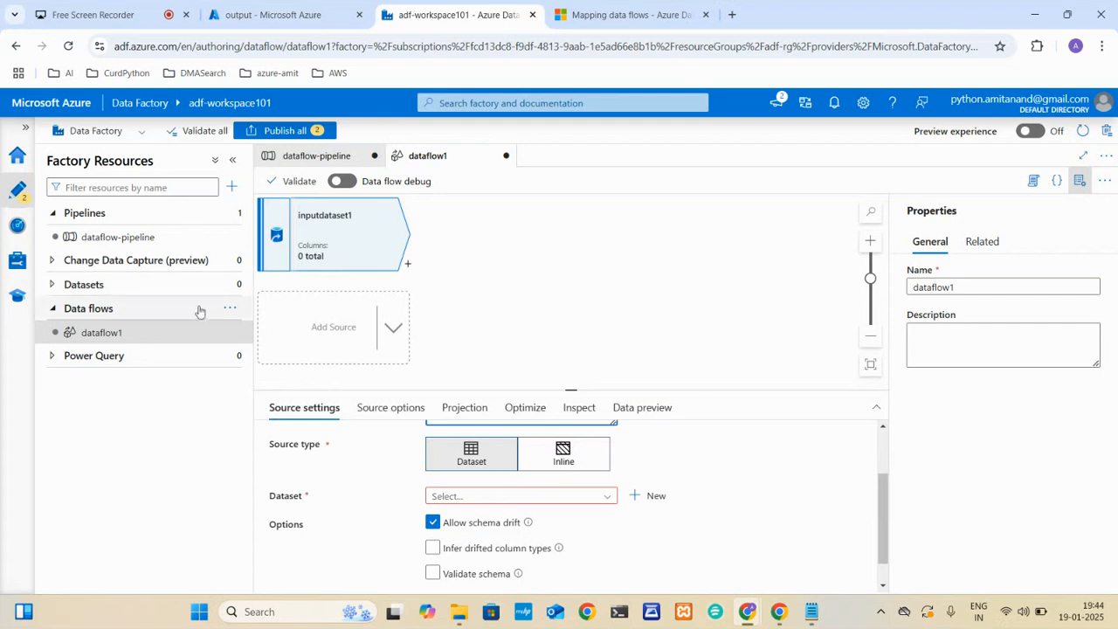
click(606, 496)
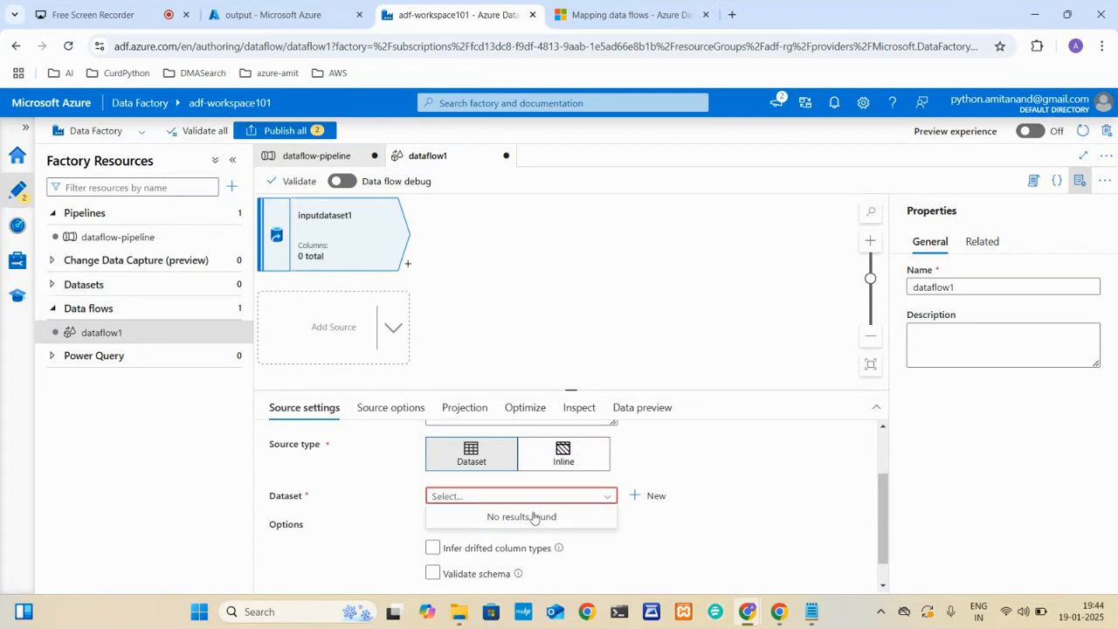
click(700, 531)
click(651, 495)
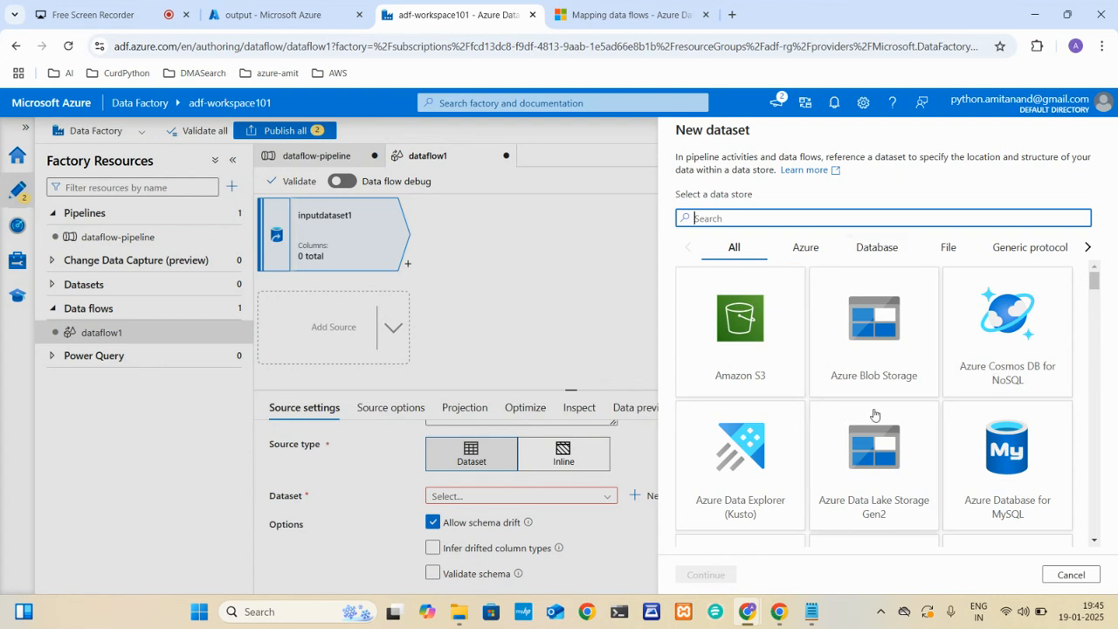
scroll(923, 419, down, 2)
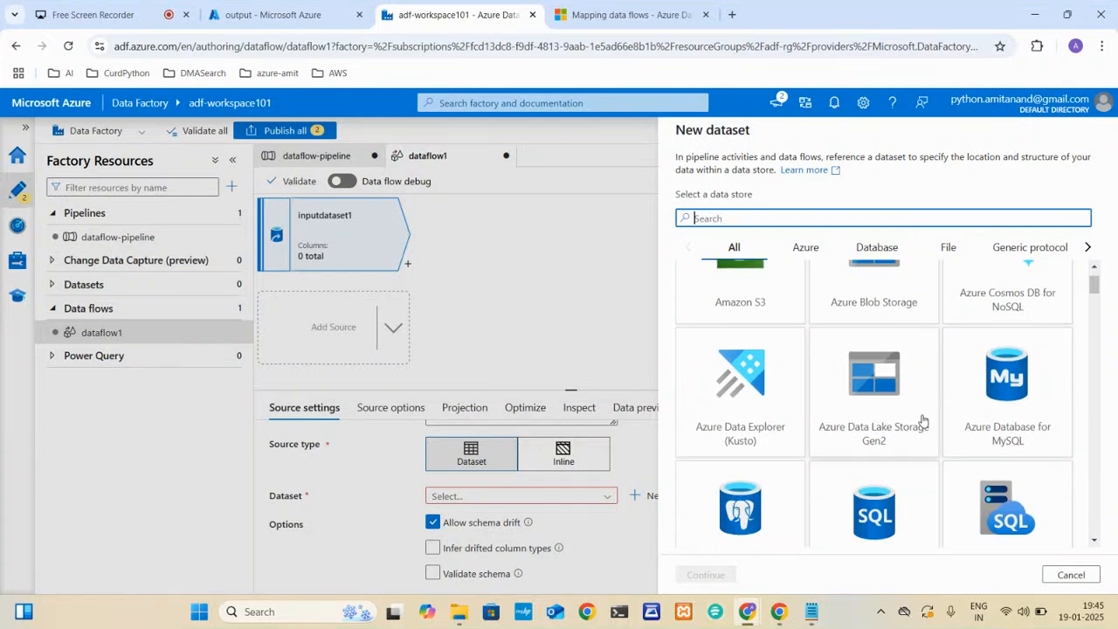
scroll(923, 420, up, 2)
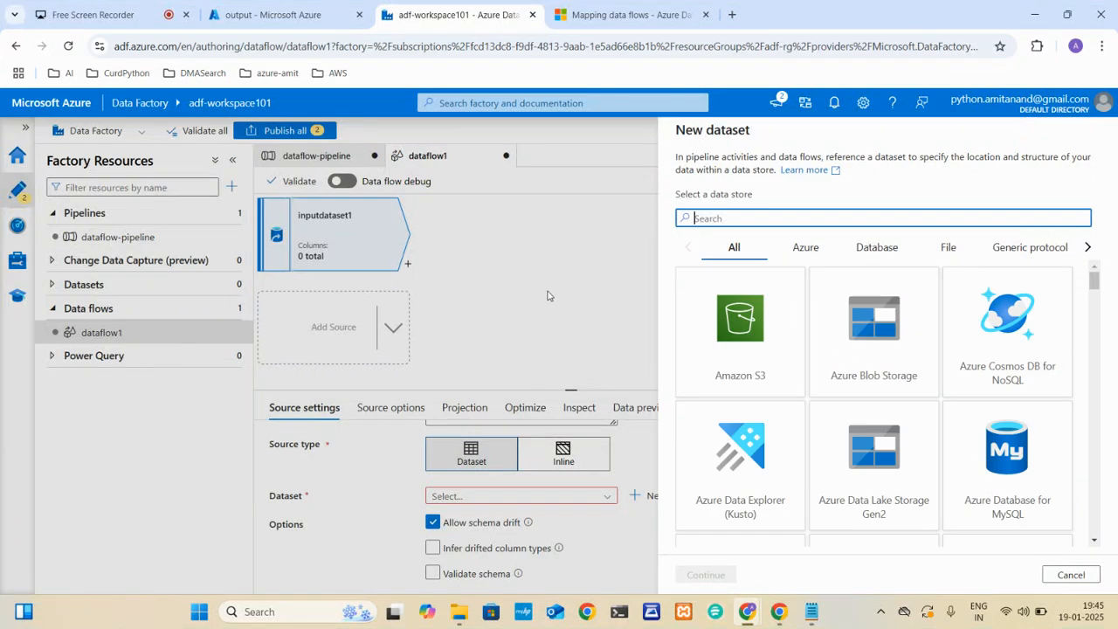
click(1071, 574)
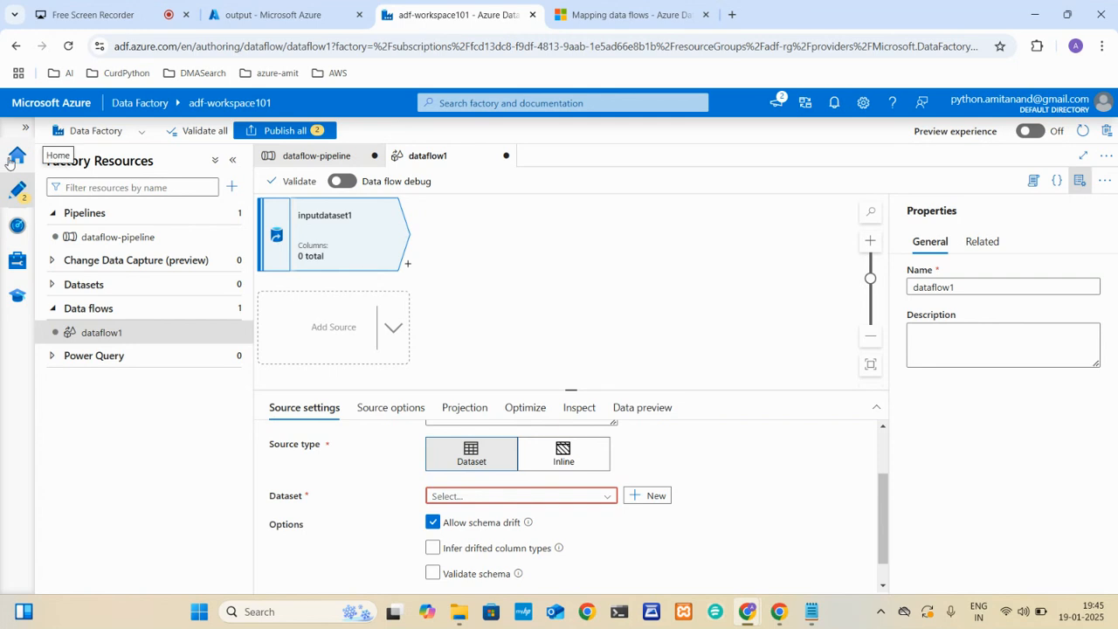
Start a new Azure Blob Storage linked service named "AzureBlobStorage1 Link Service 1", keeping AutoResolveIntegrationRuntime as its integration runtime
click(15, 259)
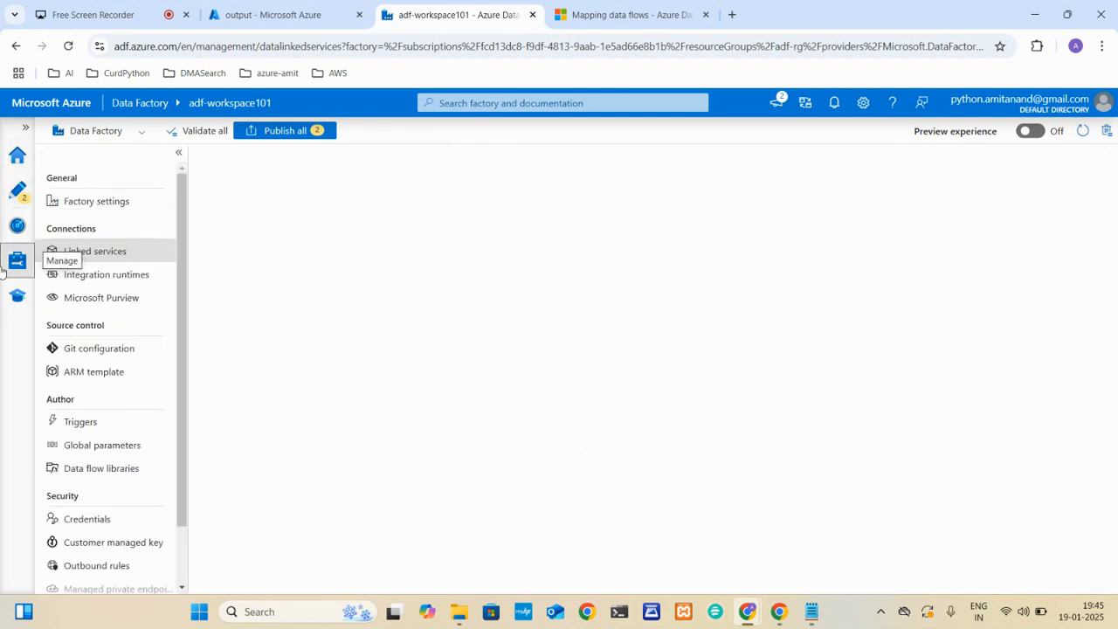
click(120, 255)
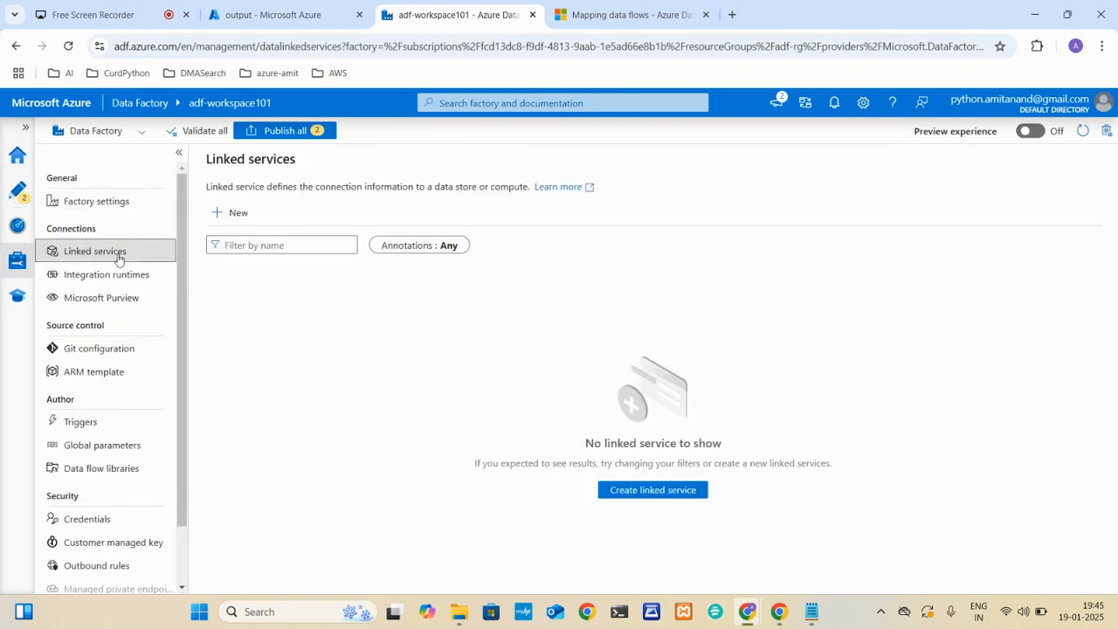
click(650, 492)
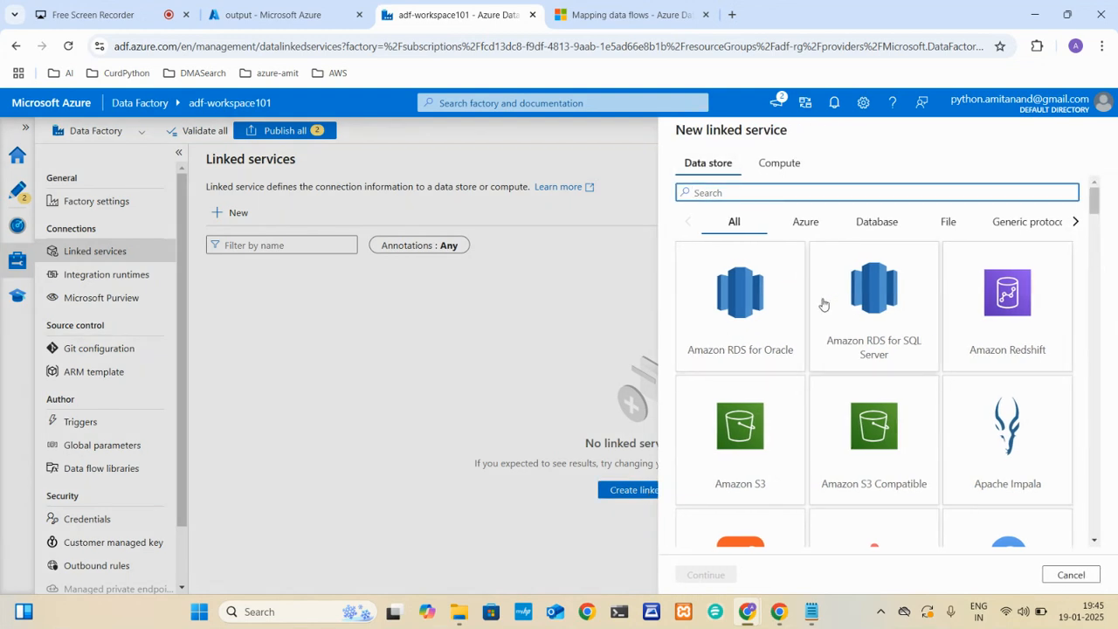
click(804, 221)
click(838, 322)
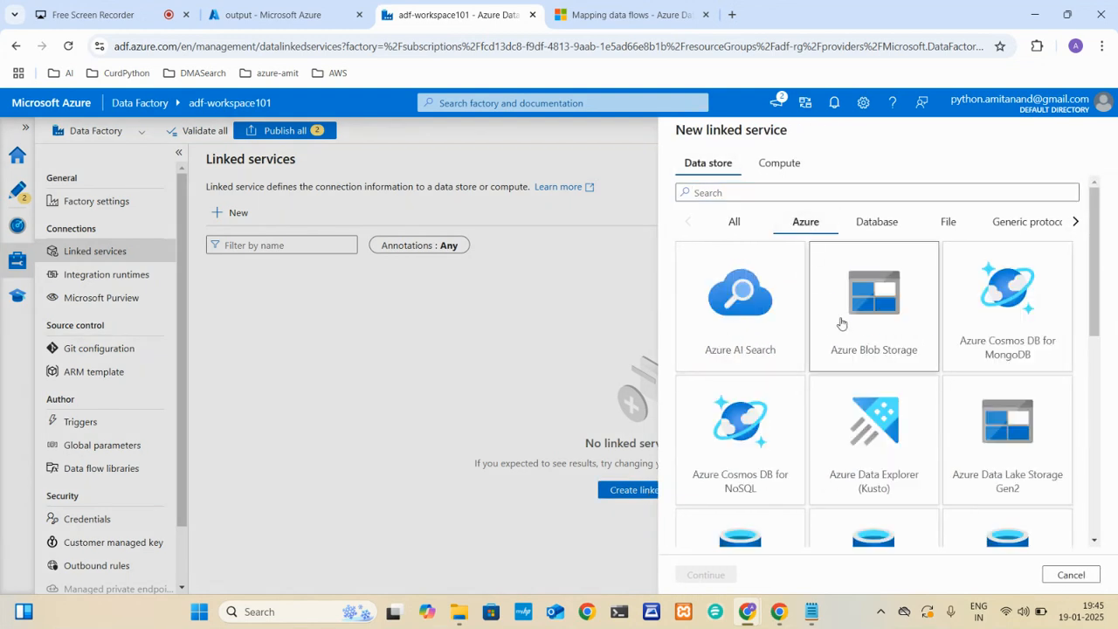
click(705, 575)
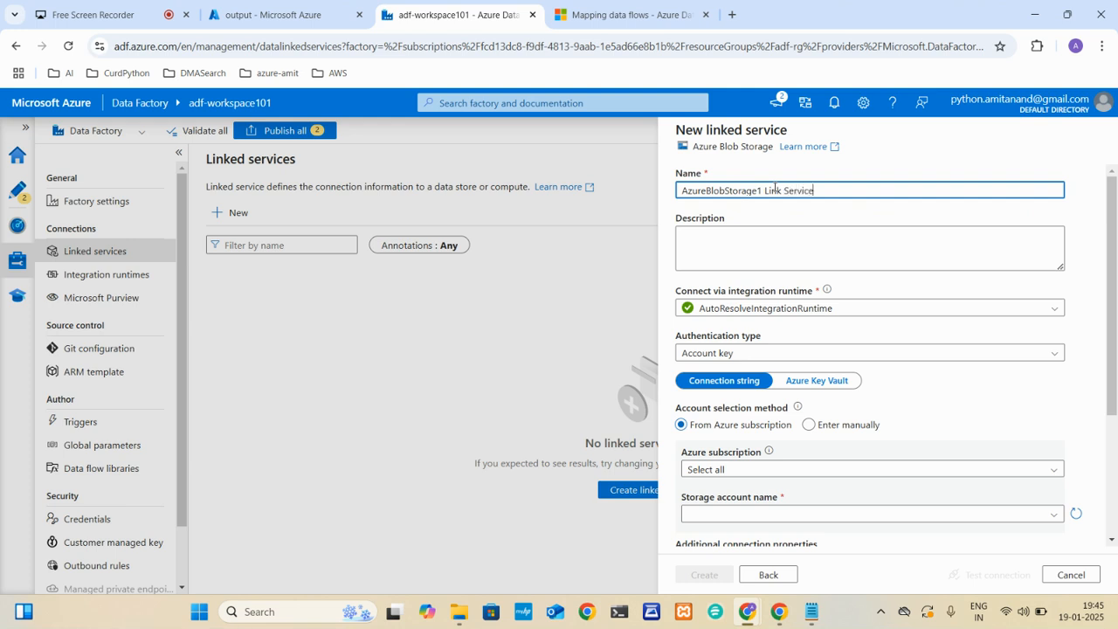
click(769, 315)
click(769, 316)
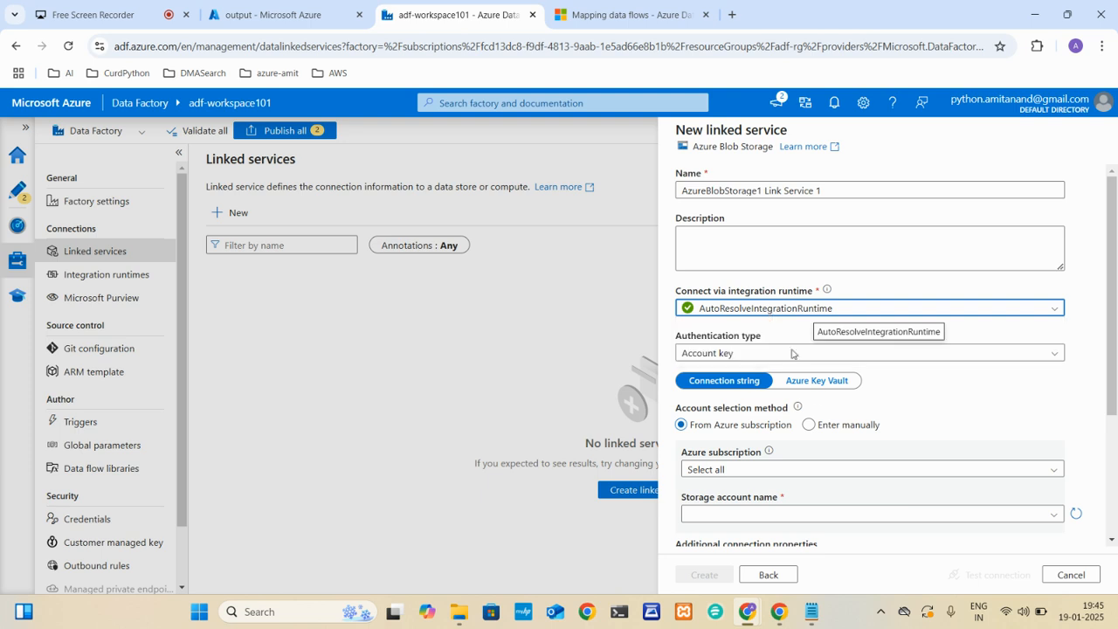
Choose the Pay-As-You-Go subscription and the stroageaccountadf11 storage account, create the linked service and dismiss the notification
click(797, 476)
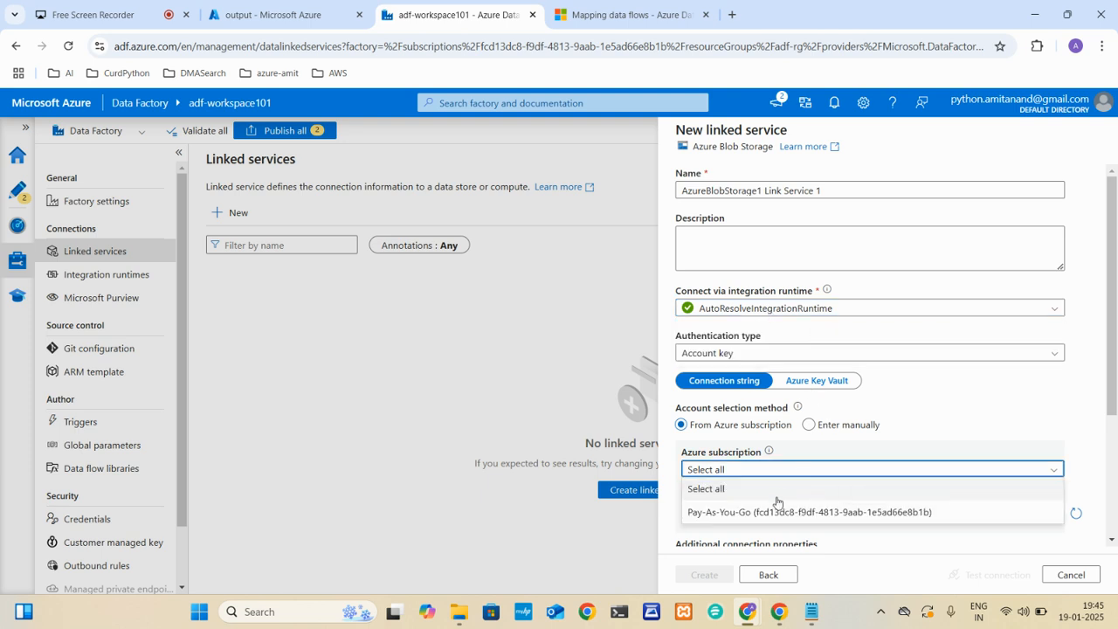
click(774, 511)
scroll(771, 513, down, 2)
click(792, 377)
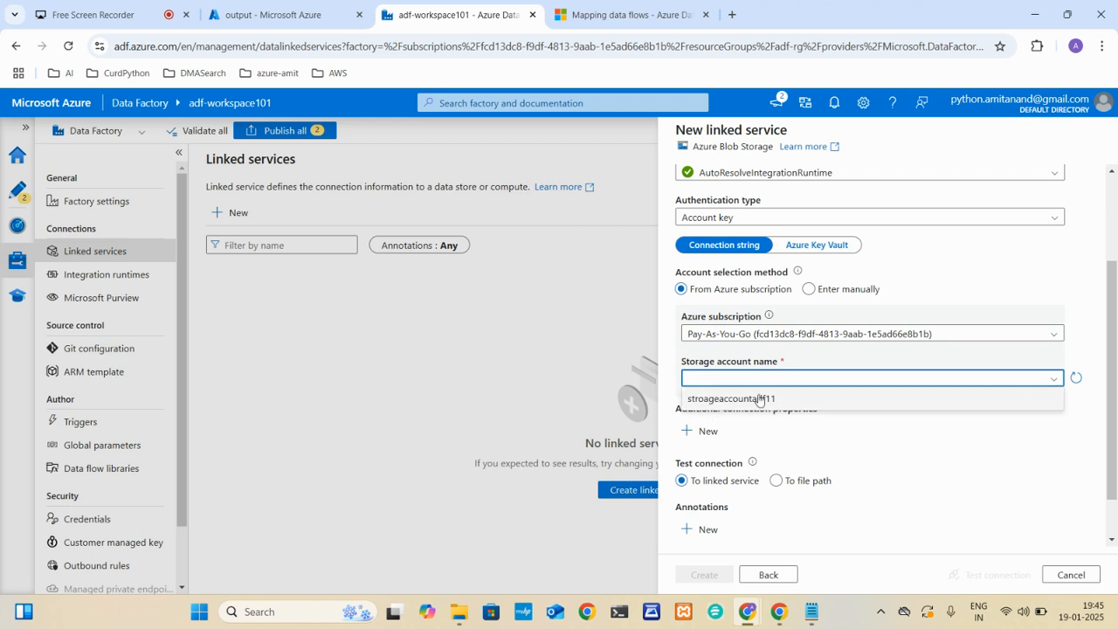
click(721, 399)
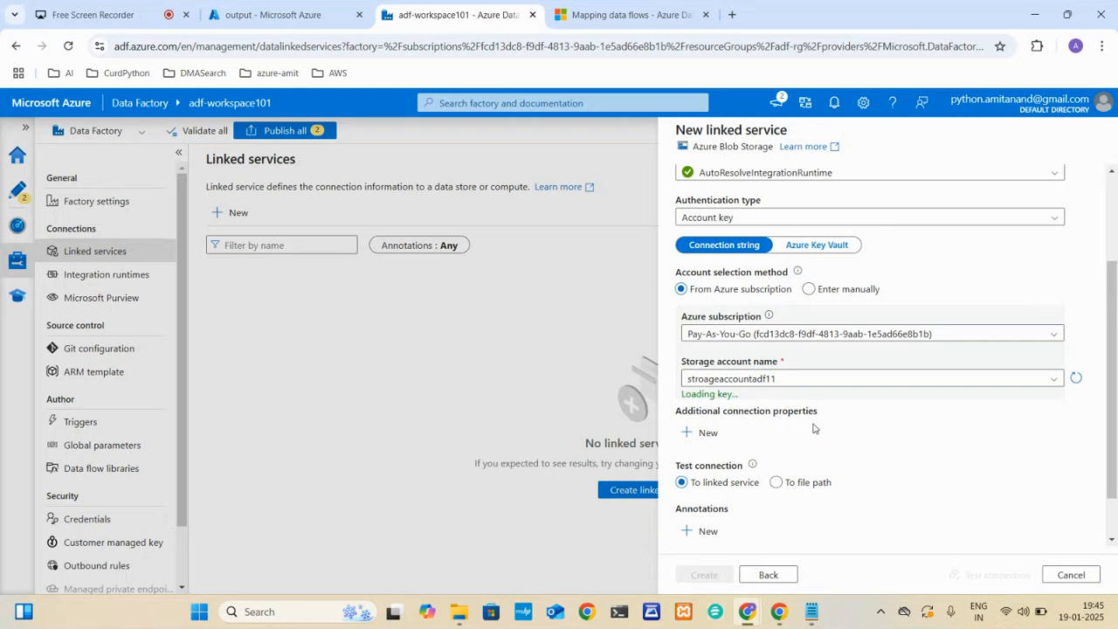
click(705, 576)
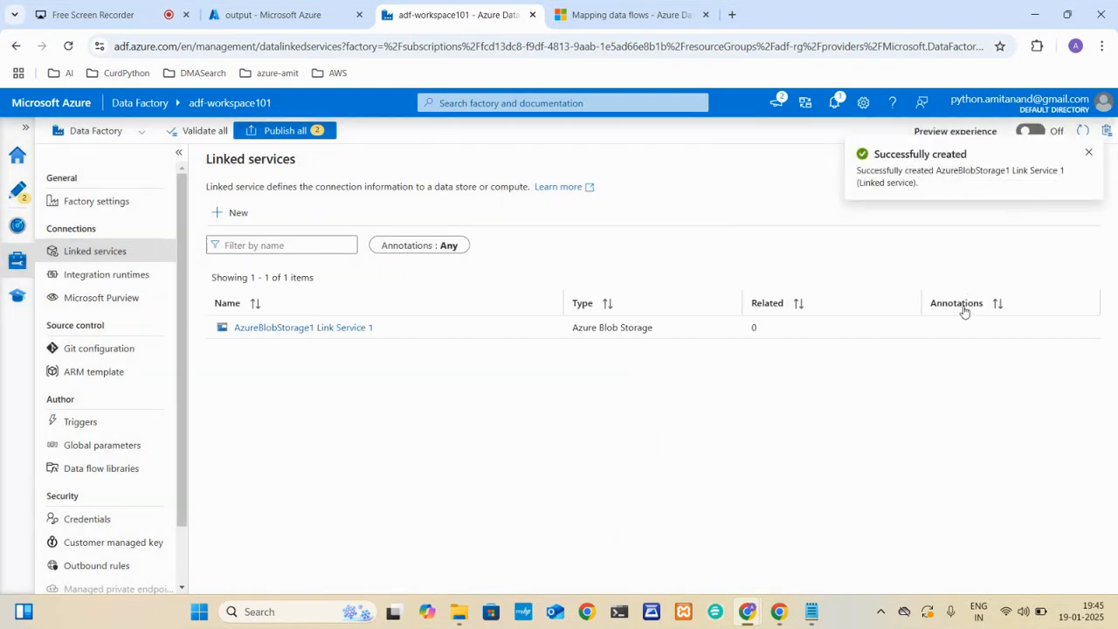
click(1088, 155)
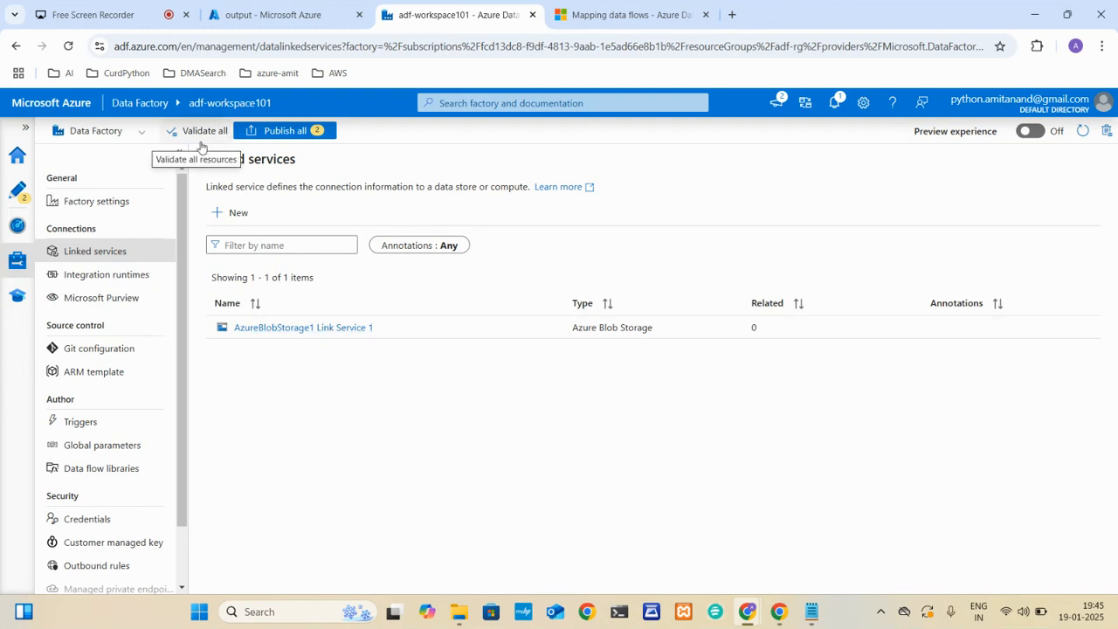
Return to dataflow1 and start a new dataset for the inputdataset1 source, using Azure Blob Storage and the DelimitedText format
click(18, 193)
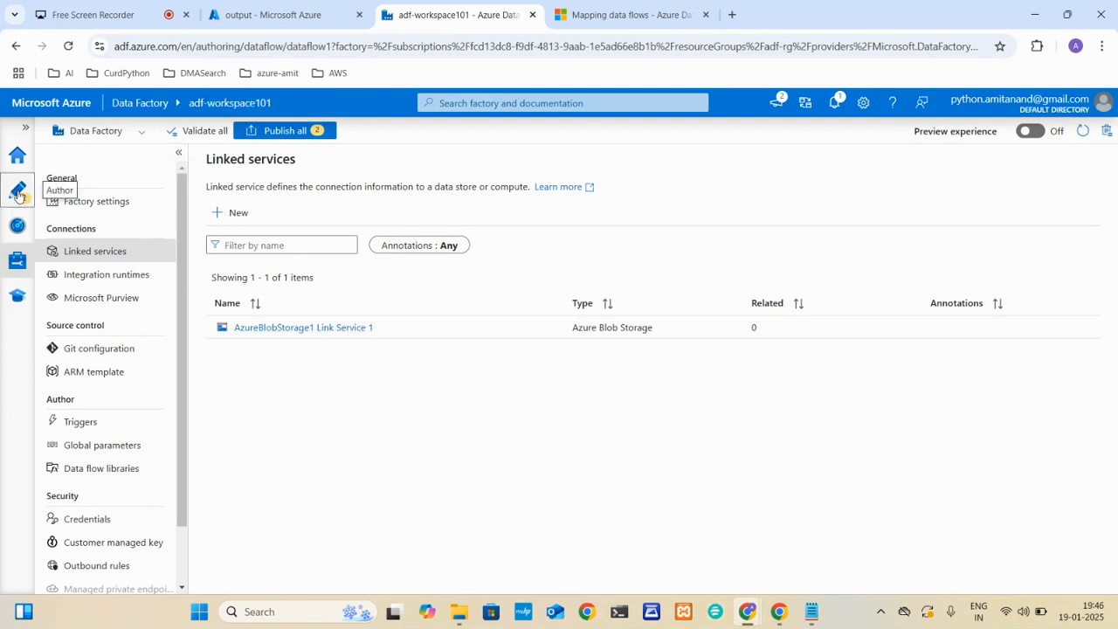
click(101, 336)
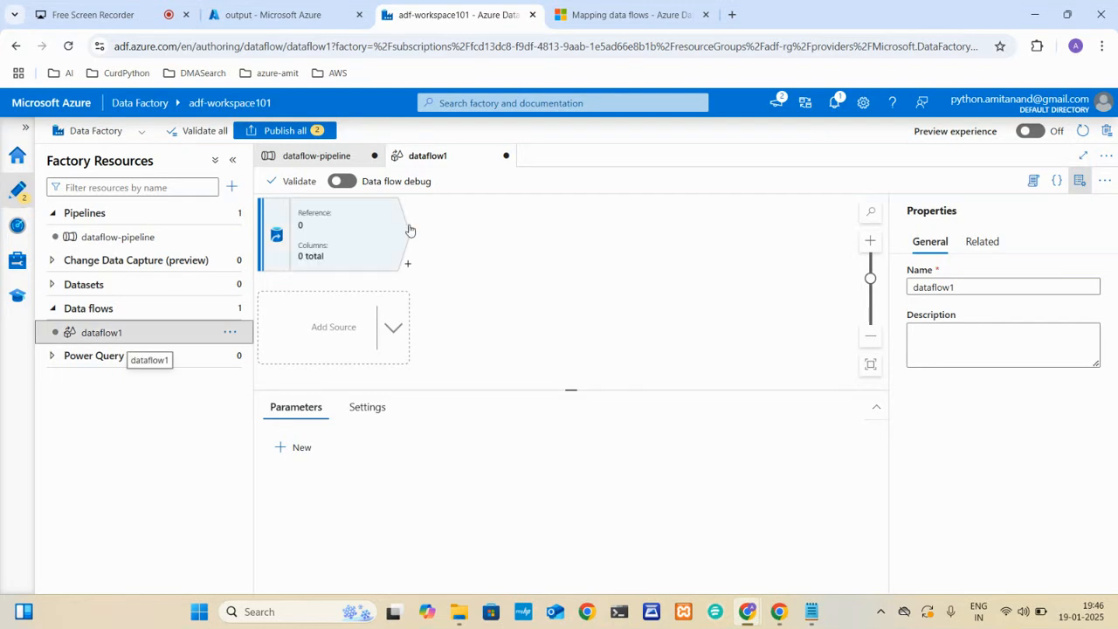
click(361, 242)
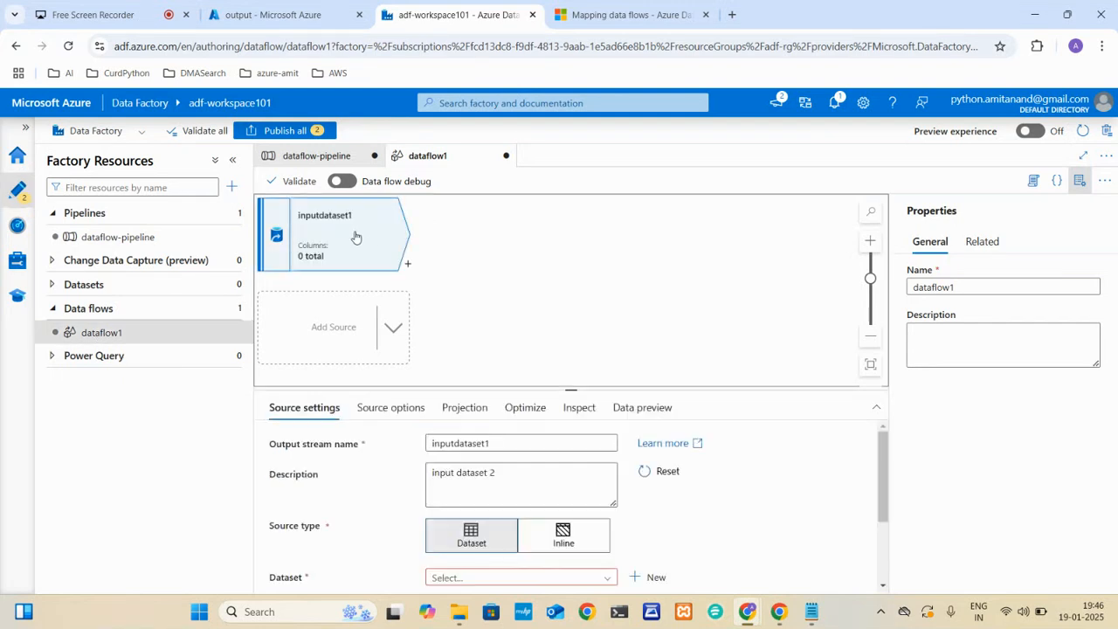
scroll(529, 481, down, 2)
scroll(530, 481, down, 1)
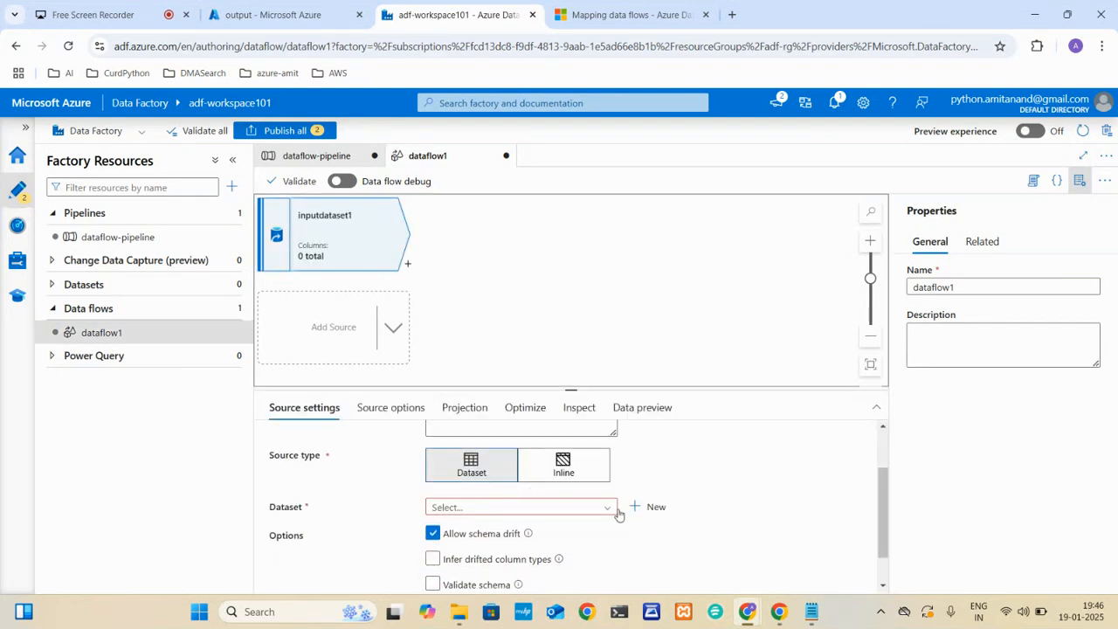
click(644, 509)
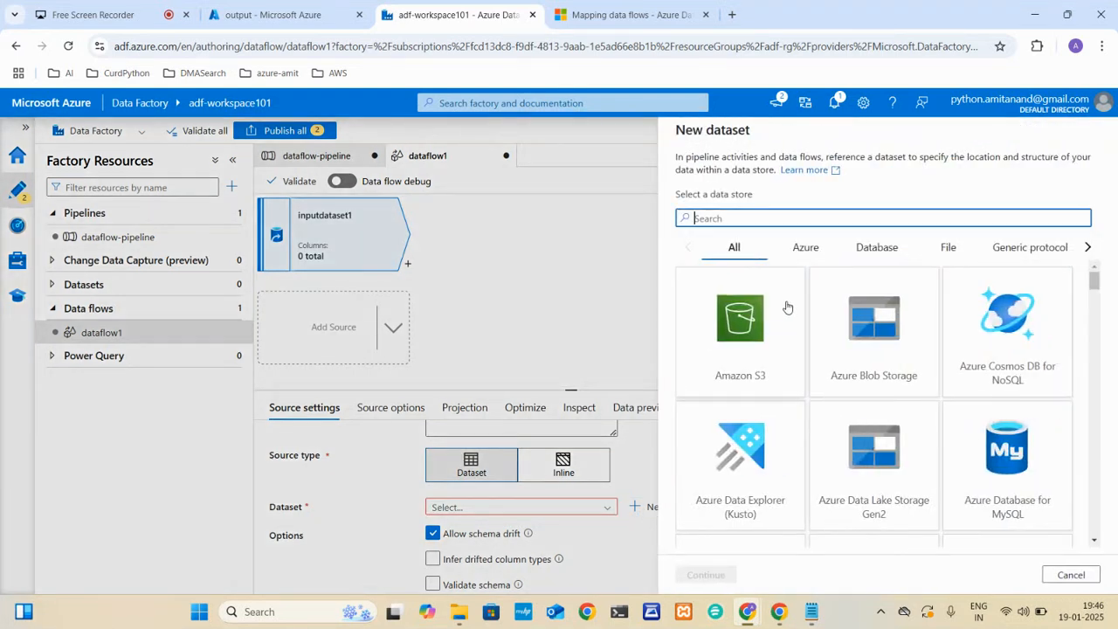
click(805, 247)
click(756, 339)
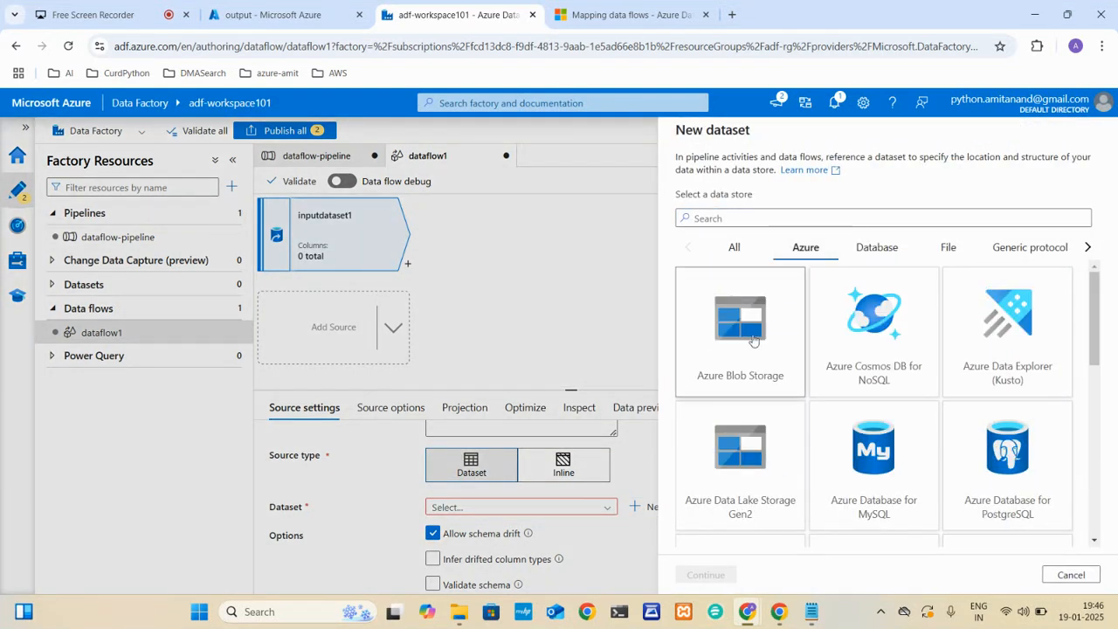
click(705, 574)
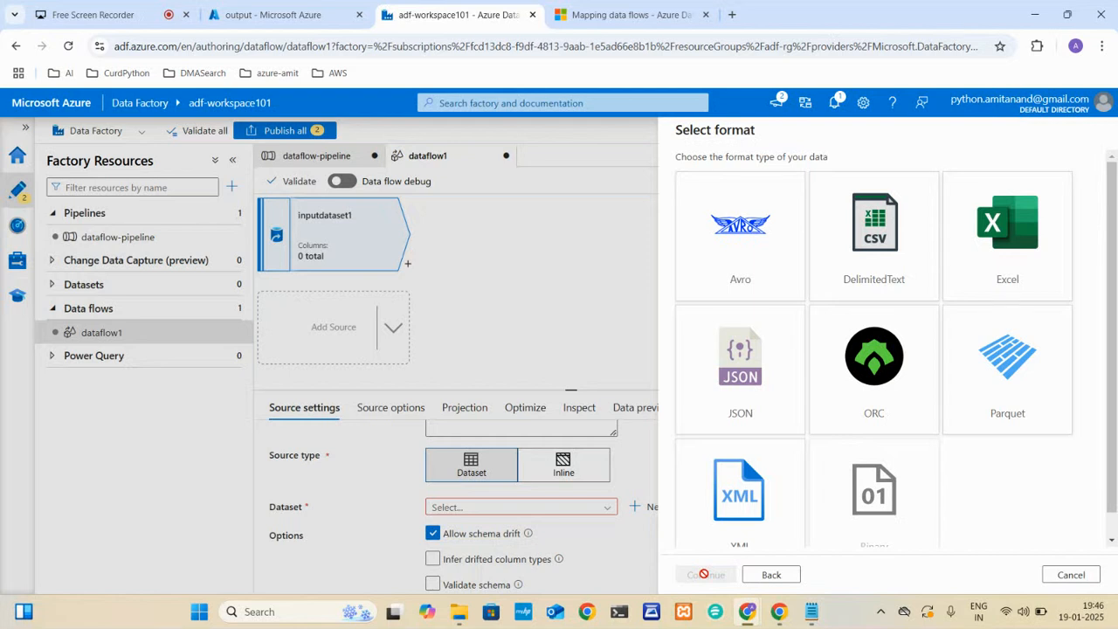
click(861, 276)
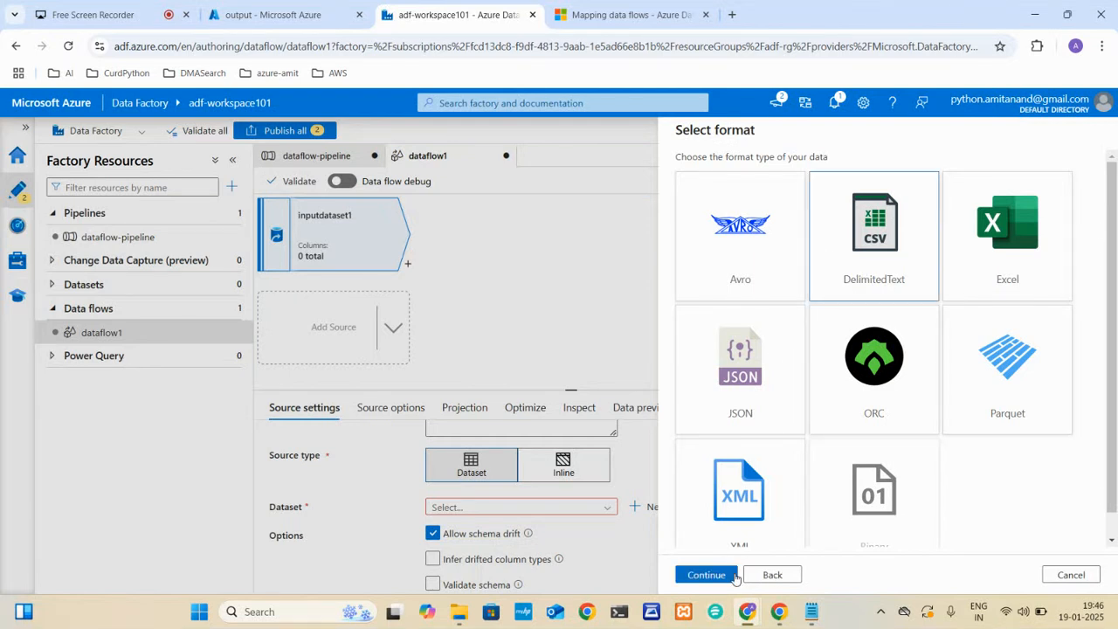
click(707, 576)
Name the new dataset inputDataset and assign it the linked service AzureBlobStorage1 Link Service 1
click(771, 182)
double_click(768, 182)
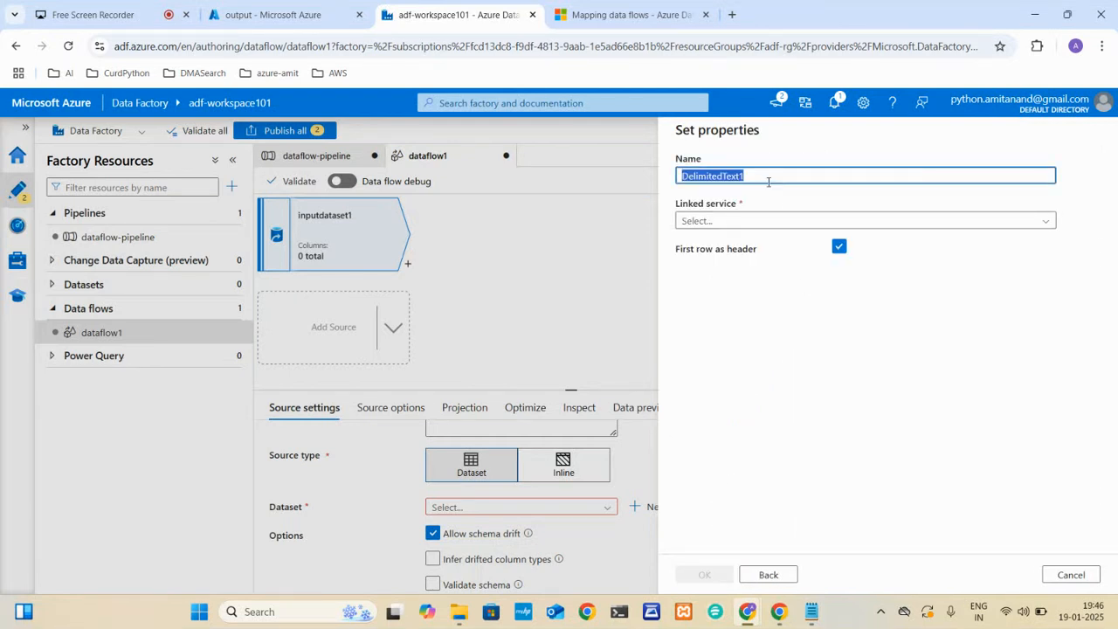
text(inputDataset)
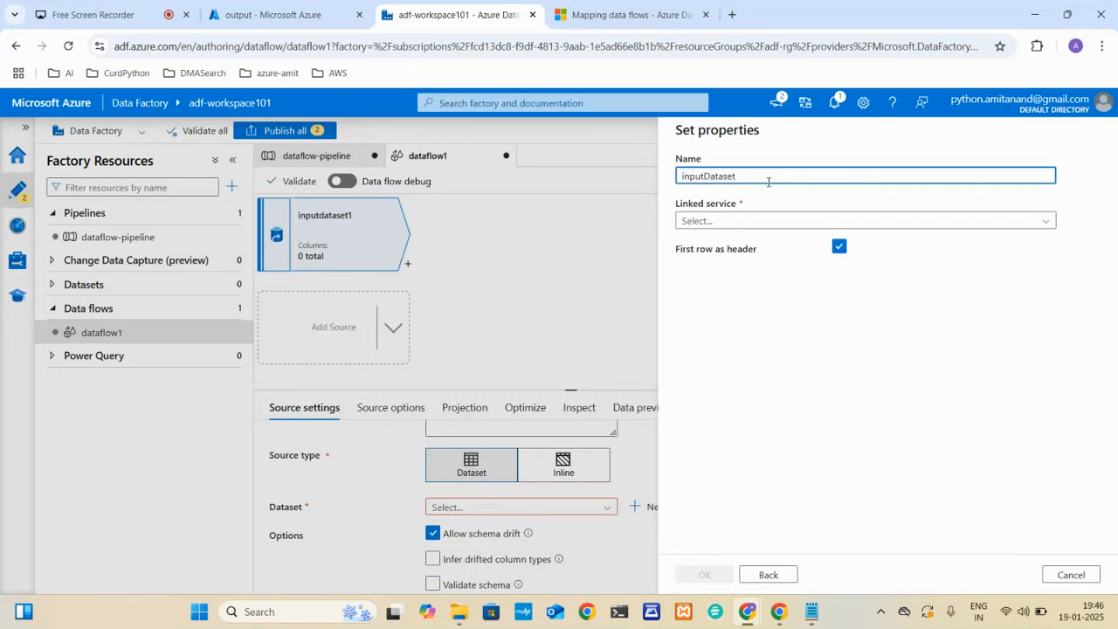
click(830, 224)
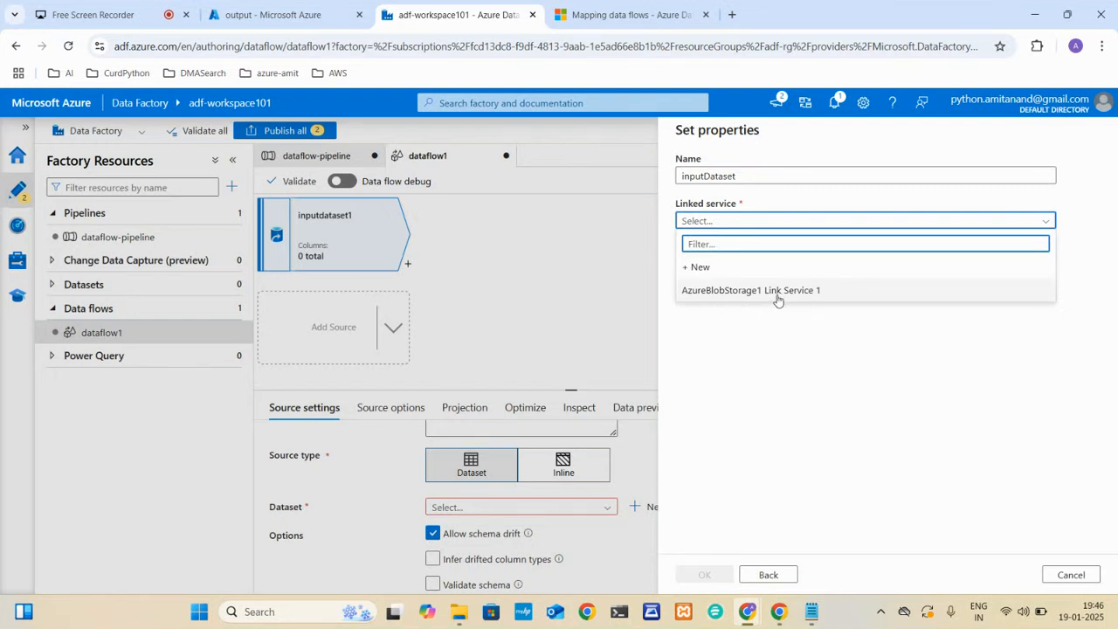
click(800, 291)
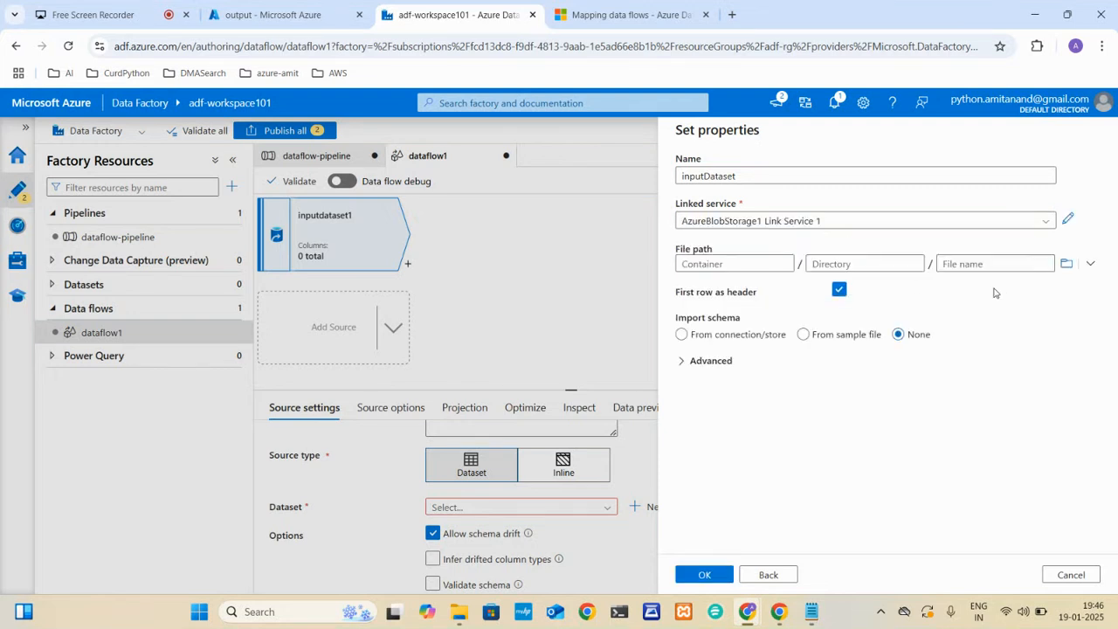
Set the dataset's file path to employee.csv in the input container, rename it inputDatasetEmp and create it
click(1067, 264)
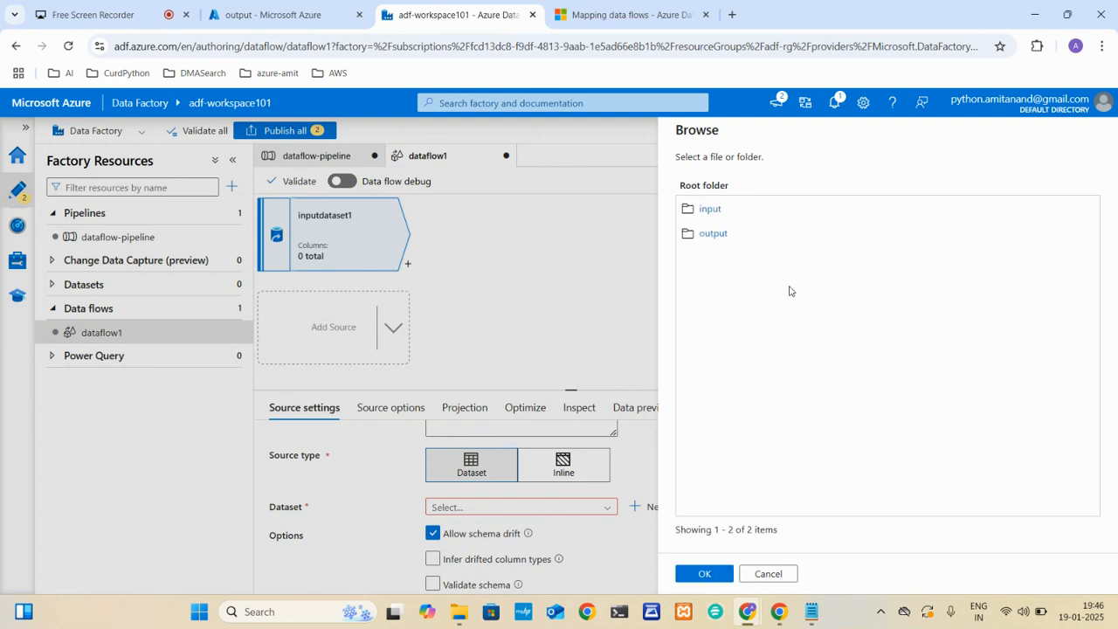
click(711, 210)
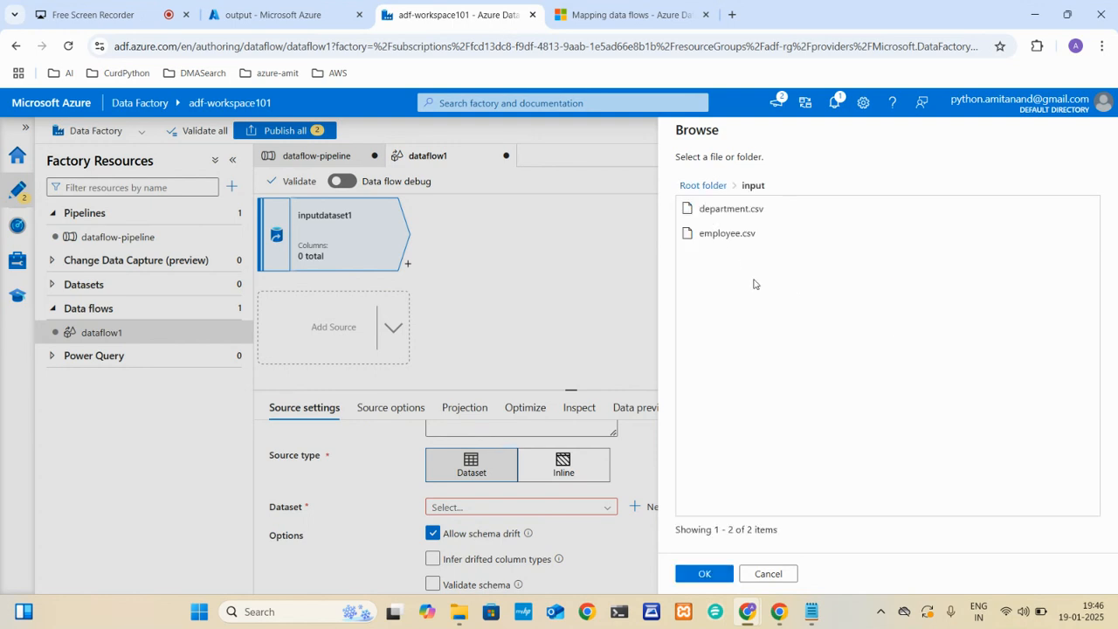
click(725, 243)
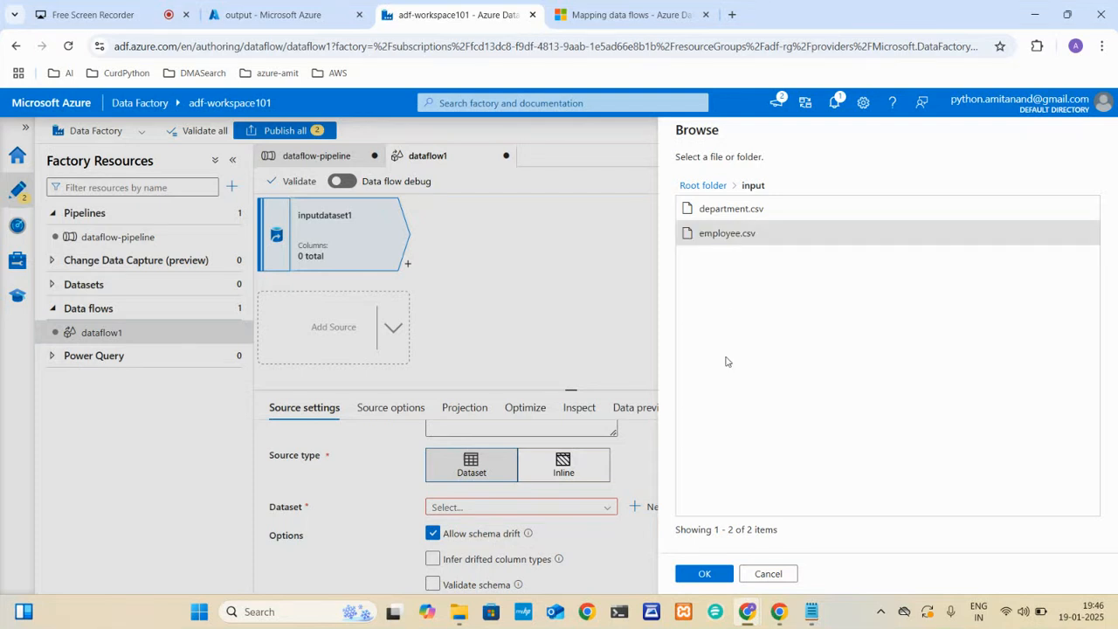
click(704, 573)
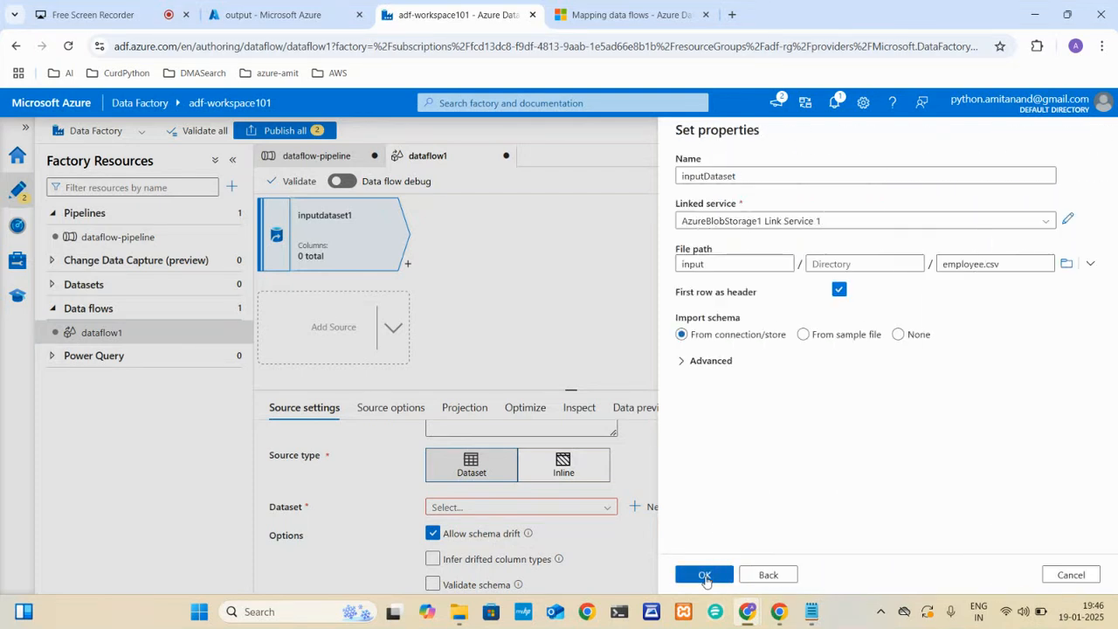
click(741, 175)
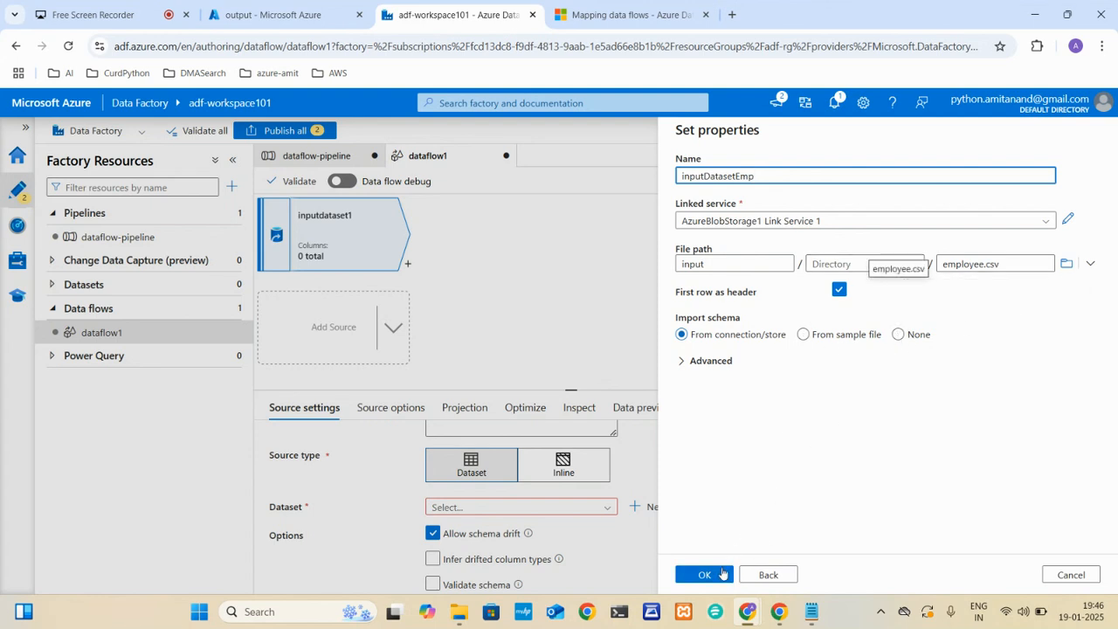
click(712, 582)
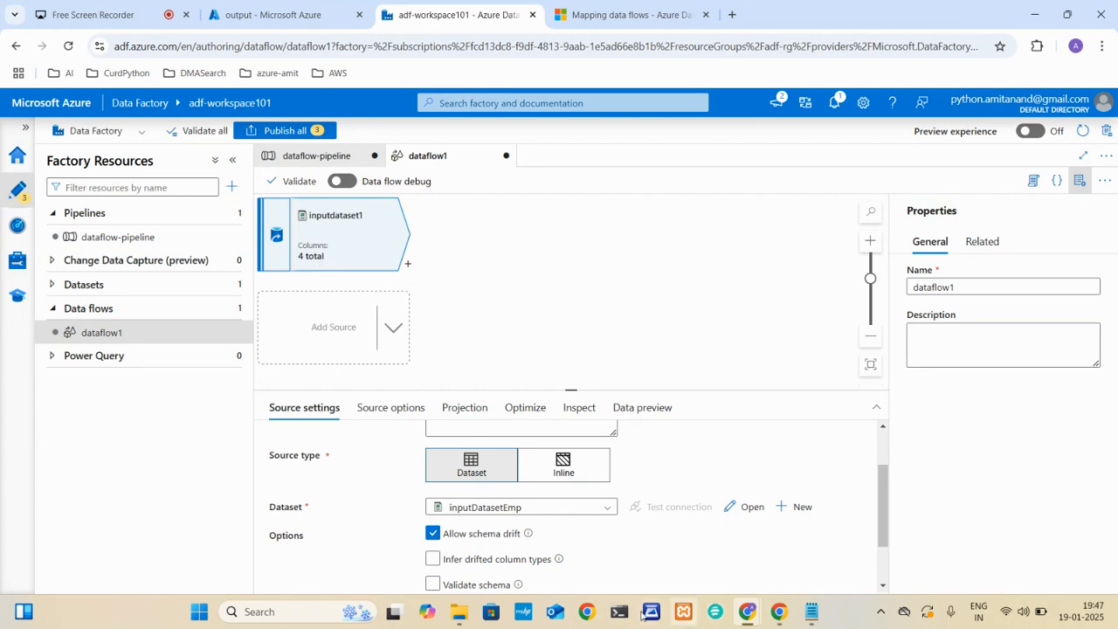
Open the employee file from the local Downloads folder in Excel, examine its columns and close it
click(461, 614)
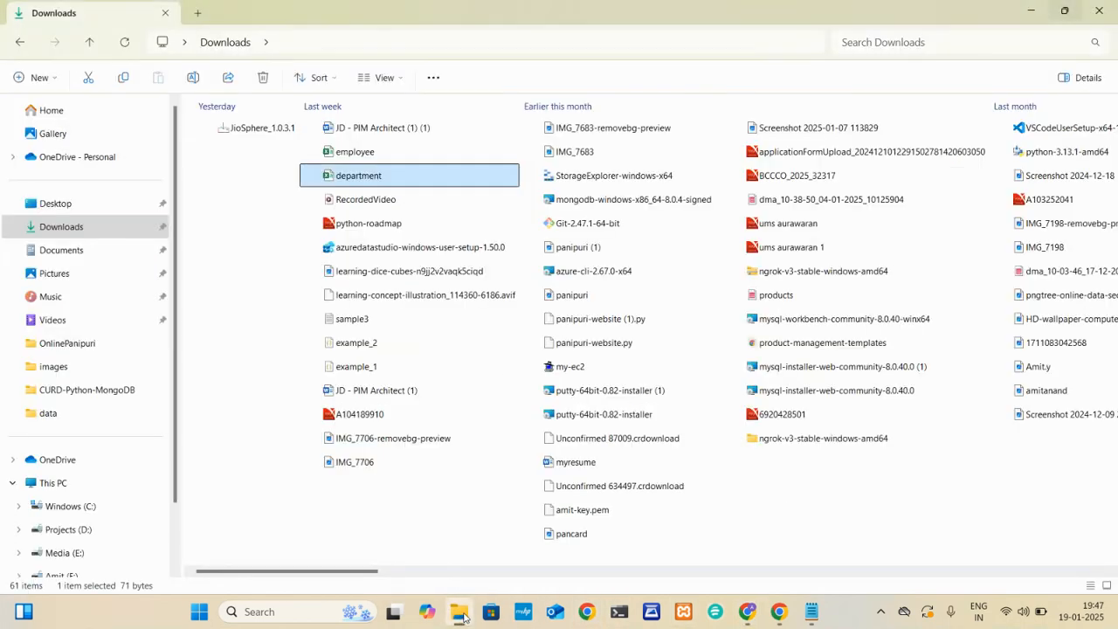
click(350, 155)
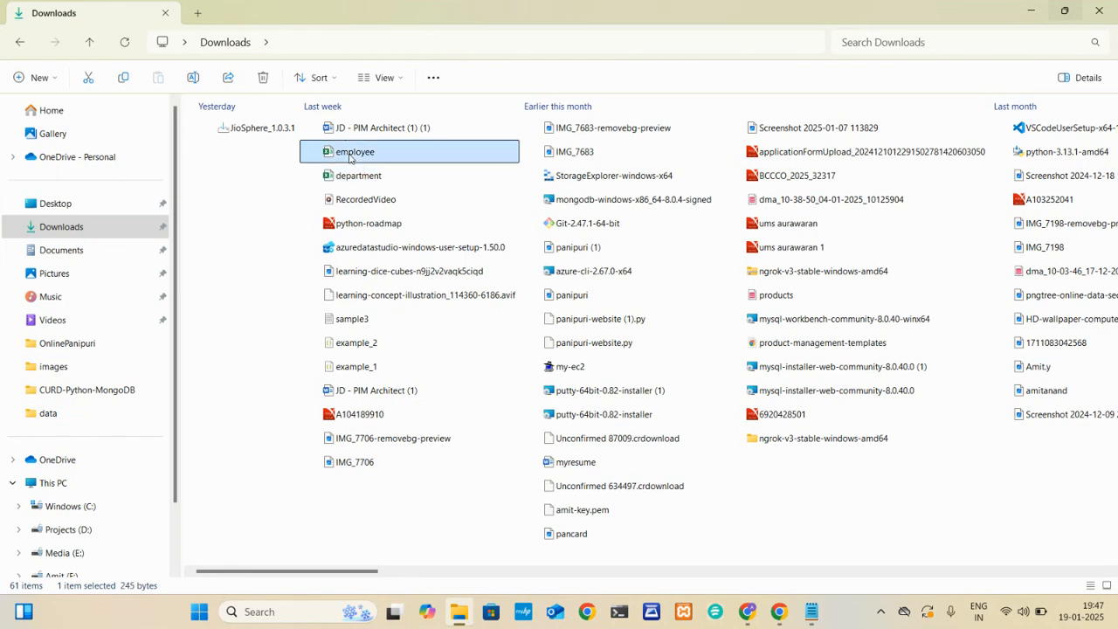
double_click(350, 155)
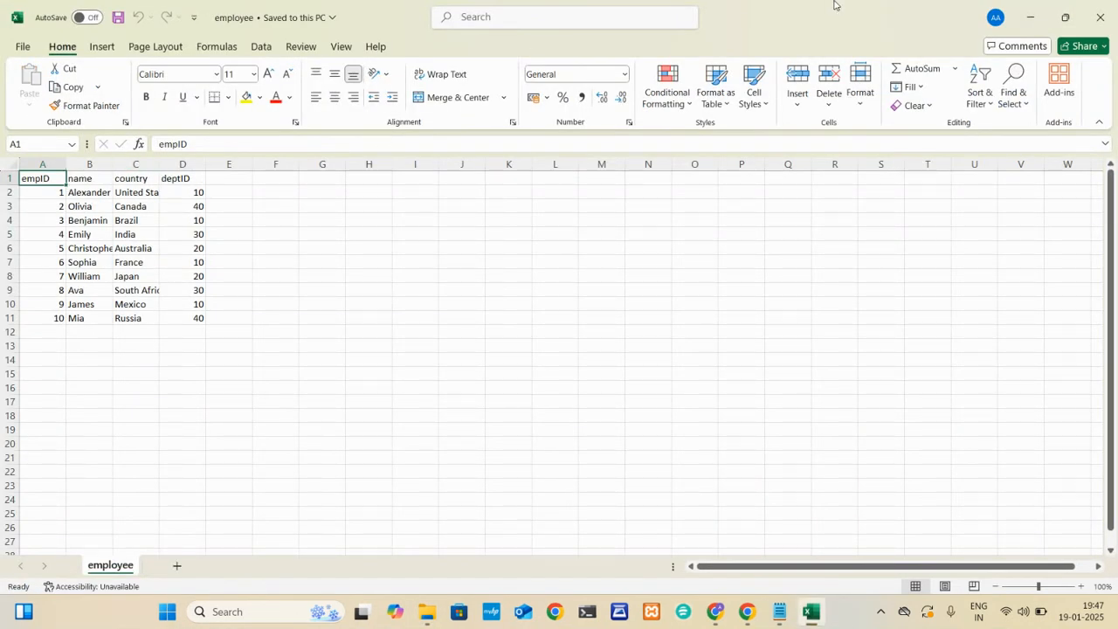
click(1100, 17)
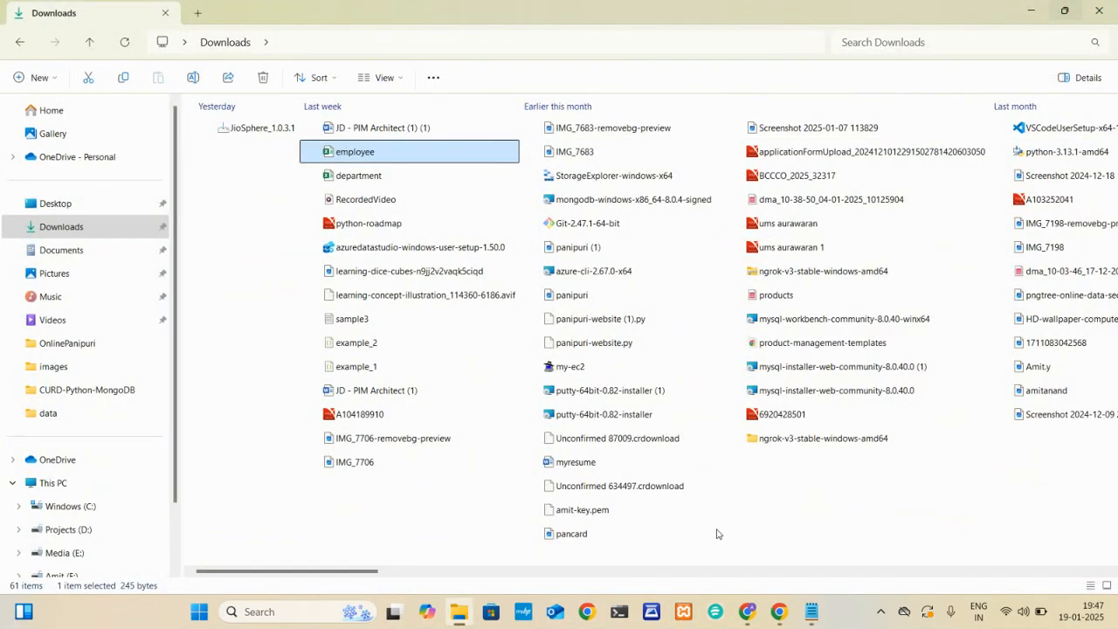
Switch to the Azure Data Factory browser window and add a second source to dataflow1
click(748, 612)
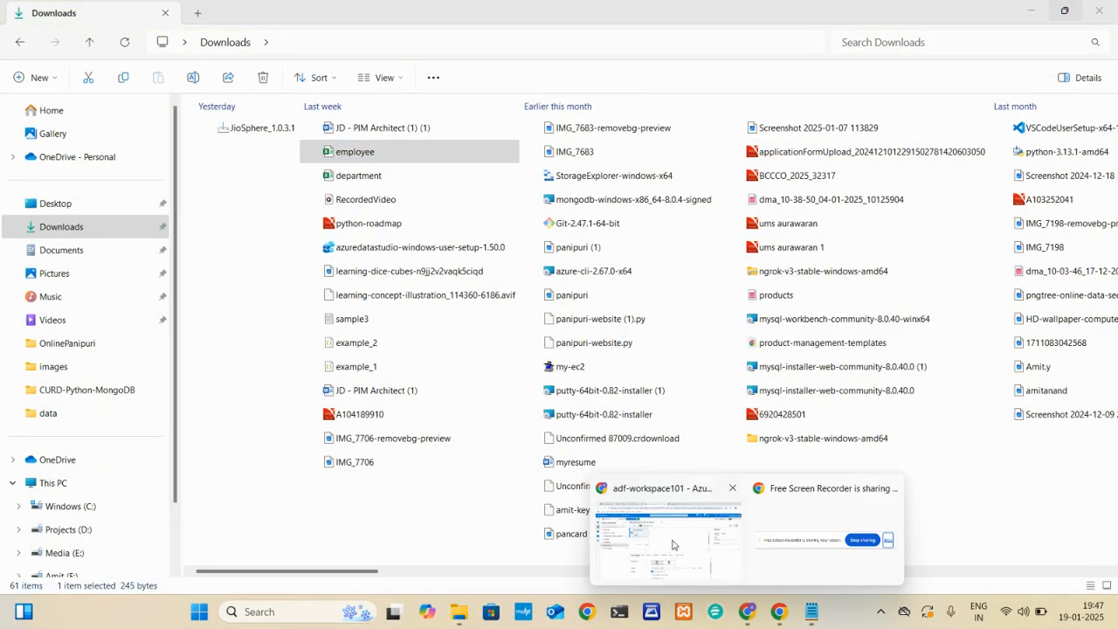
click(673, 545)
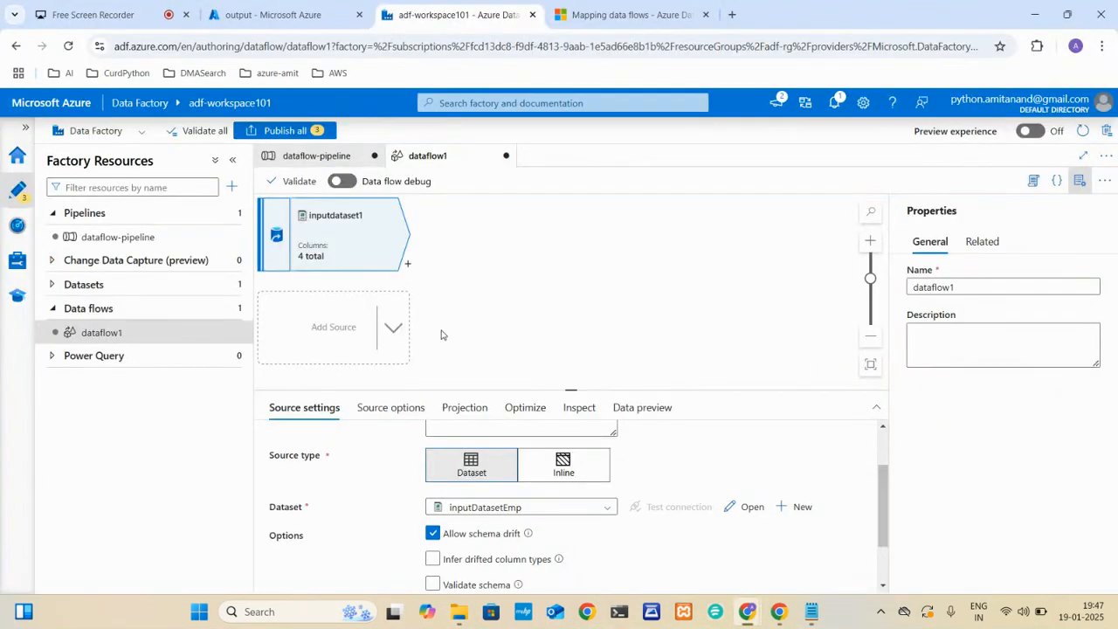
click(394, 324)
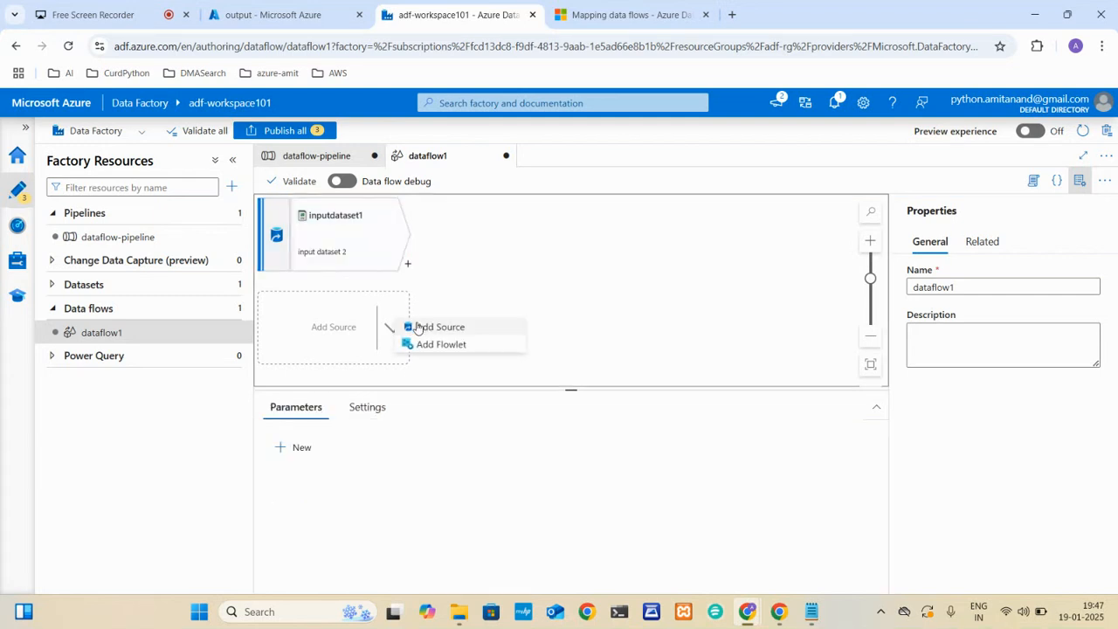
click(418, 327)
Name the new source's output stream inputdataset2 and set its description to "input data set 2"
click(446, 441)
double_click(444, 444)
text(input)
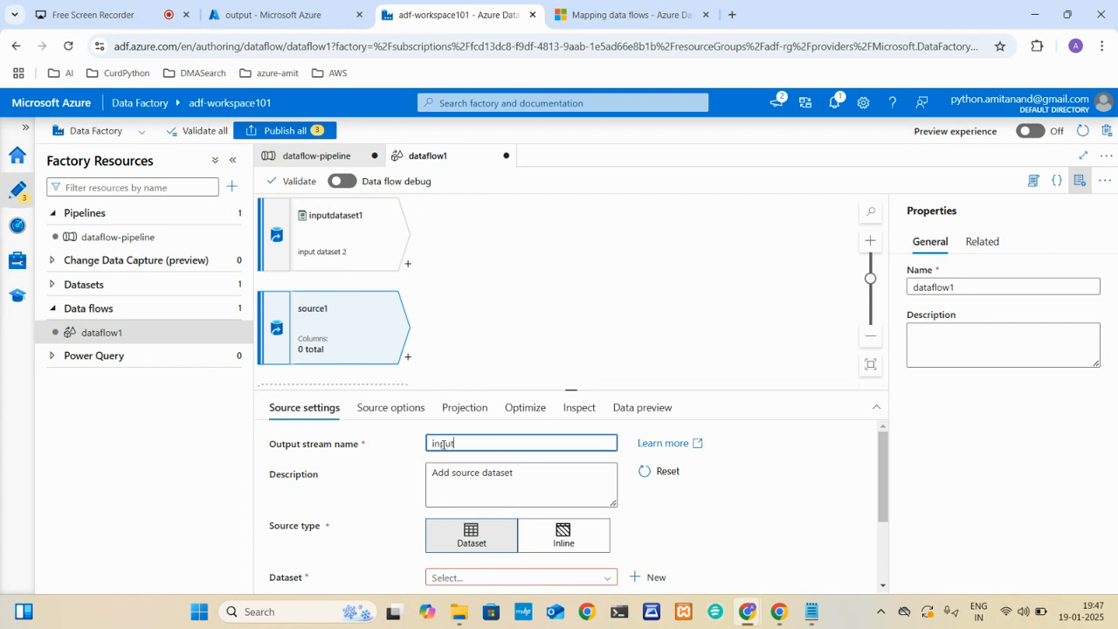
text(datasety)
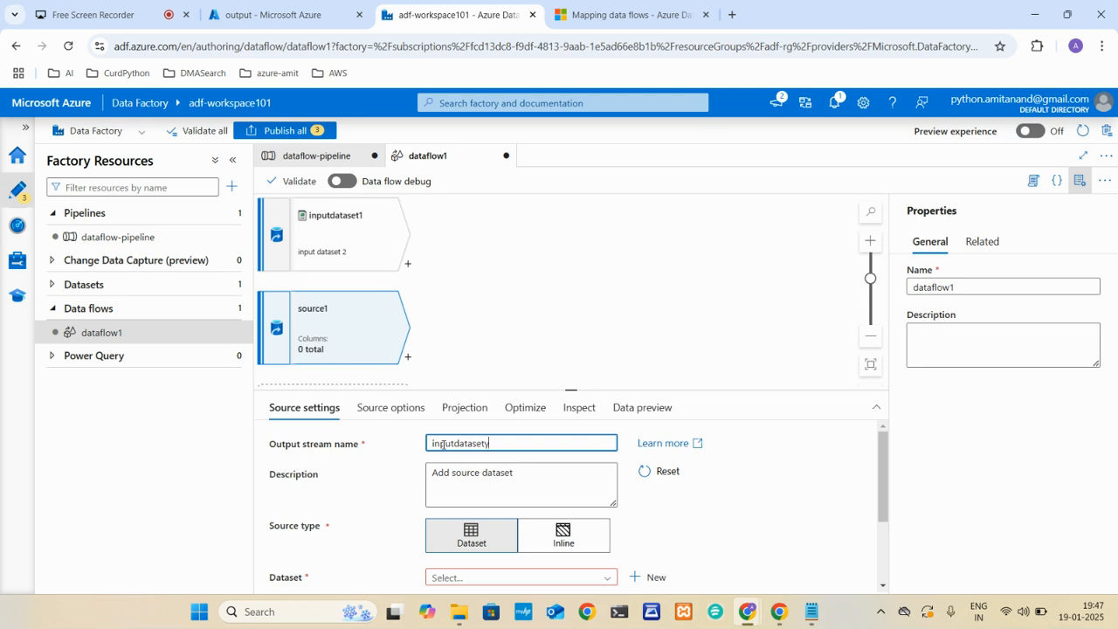
key(BackSpace)
text(2)
click(469, 485)
text(input)
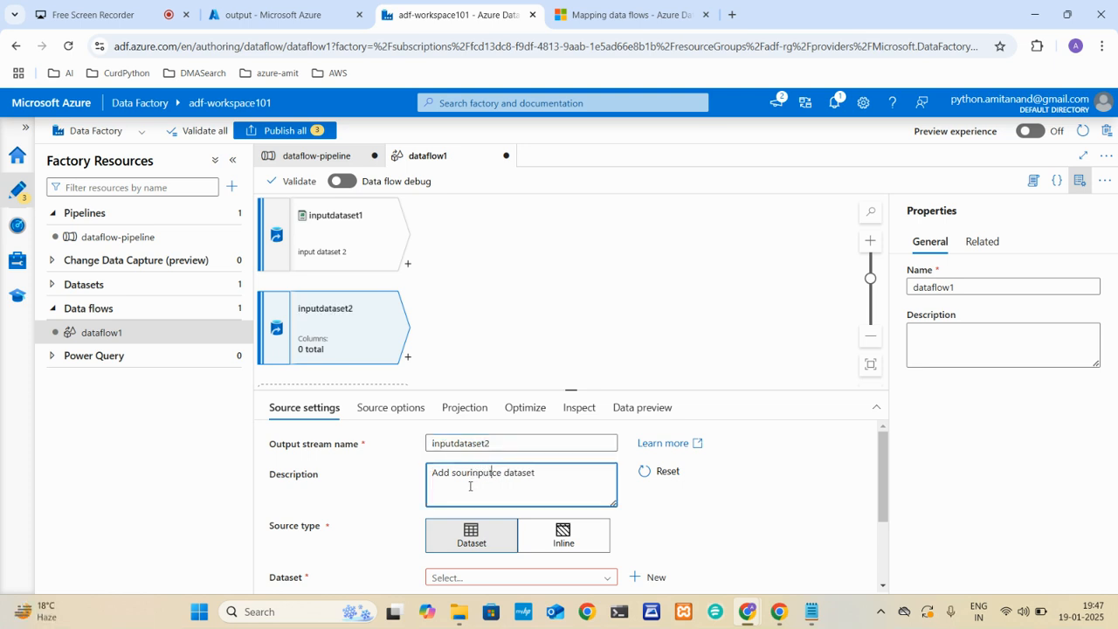
key(ctrl+a)
text(in)
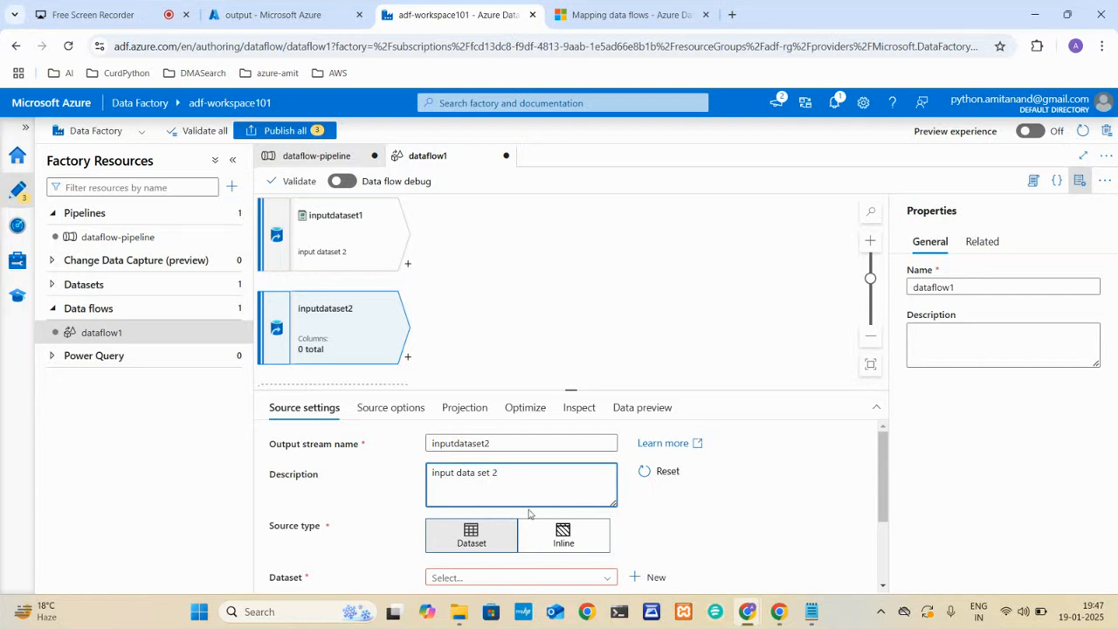
Start a new dataset for the inputdataset2 source, using Azure Blob Storage and the DelimitedText format
scroll(469, 537, down, 2)
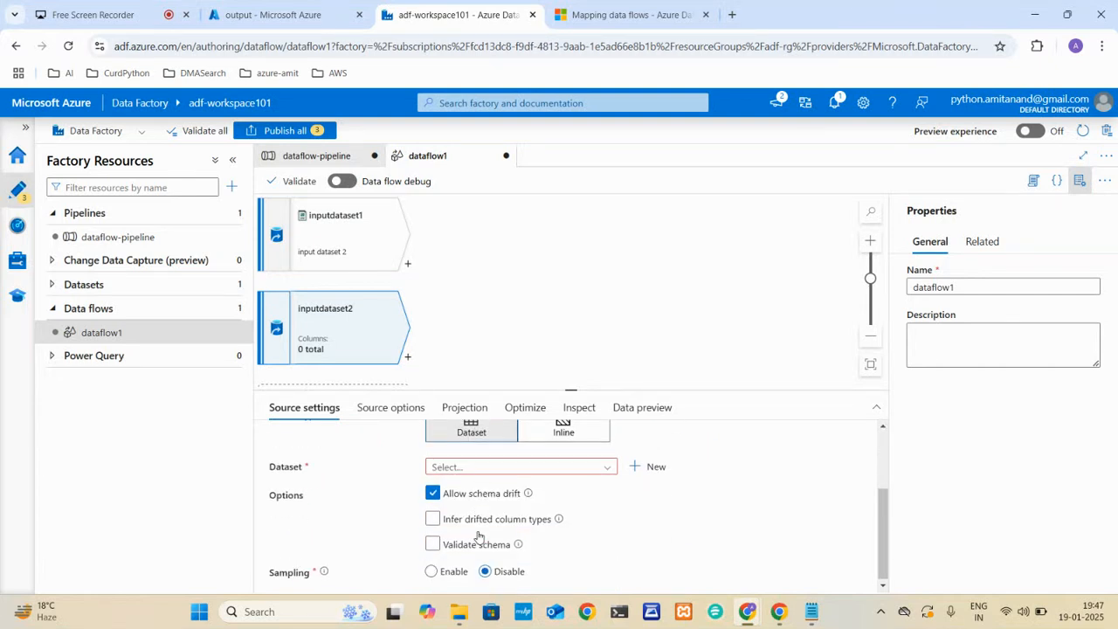
click(571, 464)
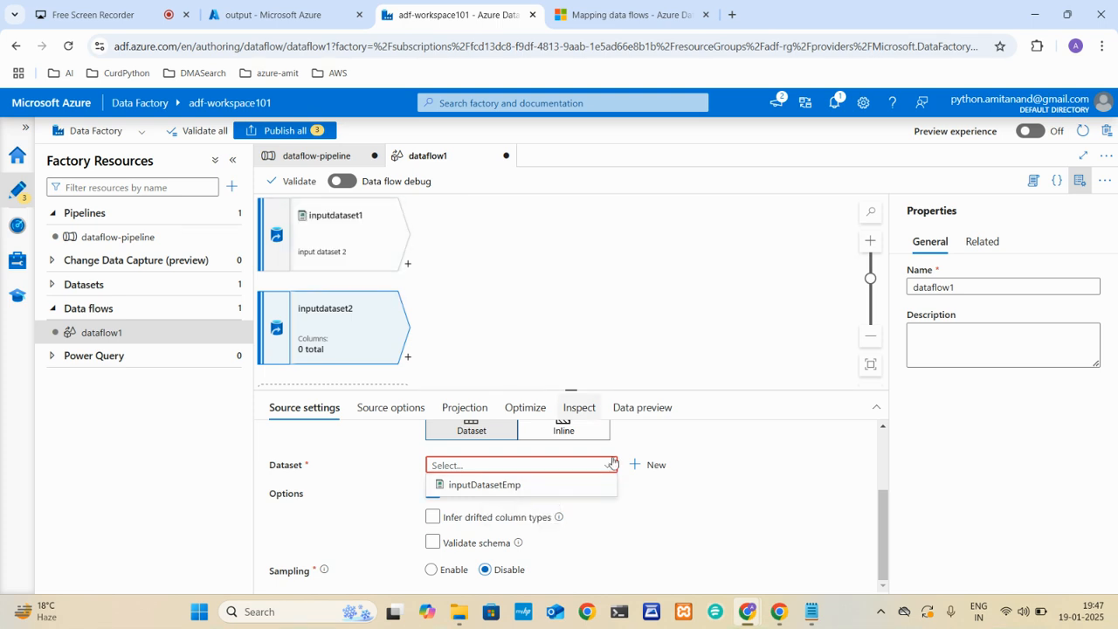
click(653, 464)
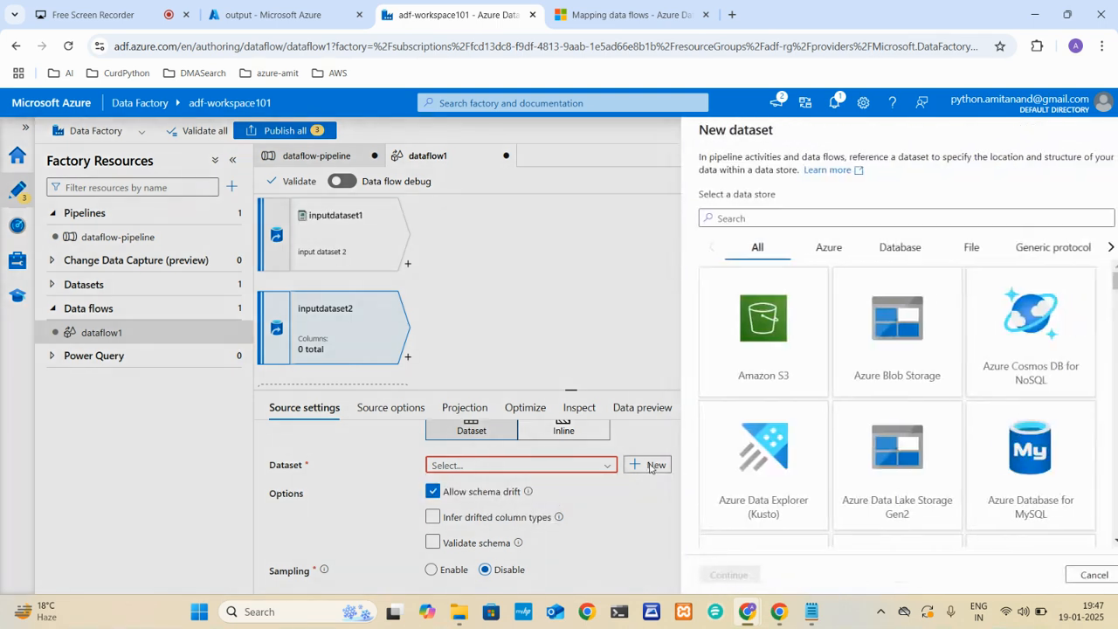
click(851, 341)
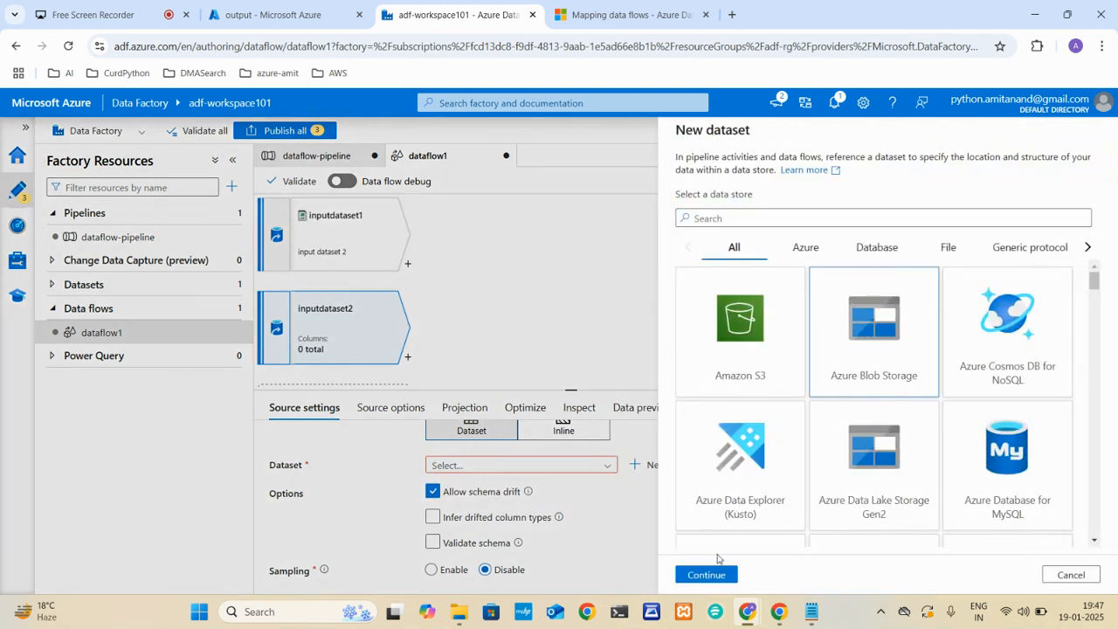
click(708, 577)
click(867, 271)
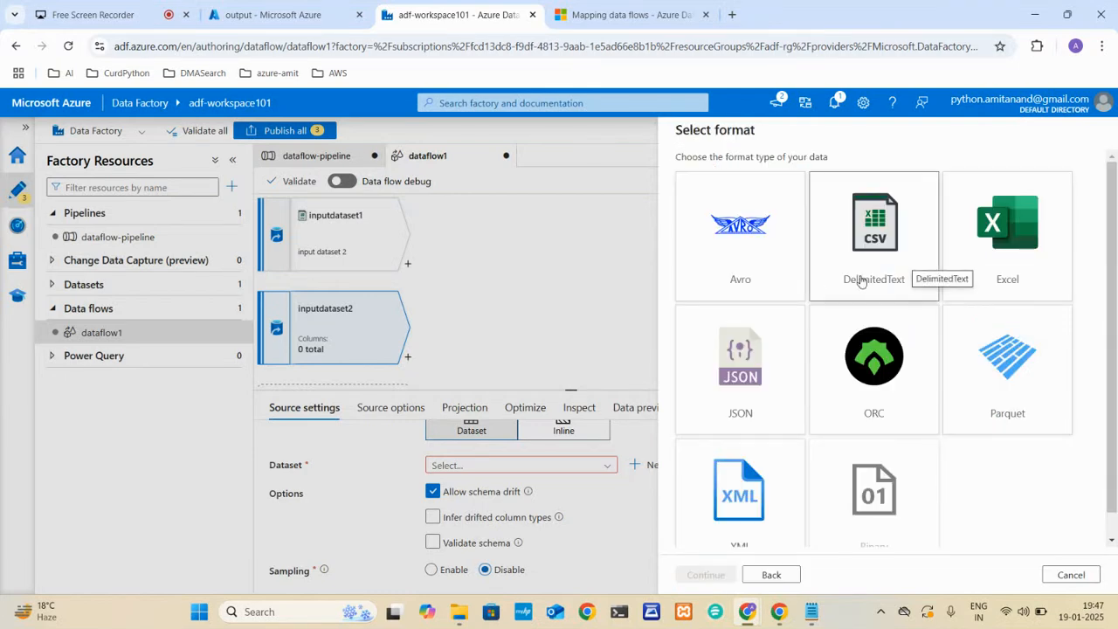
click(704, 575)
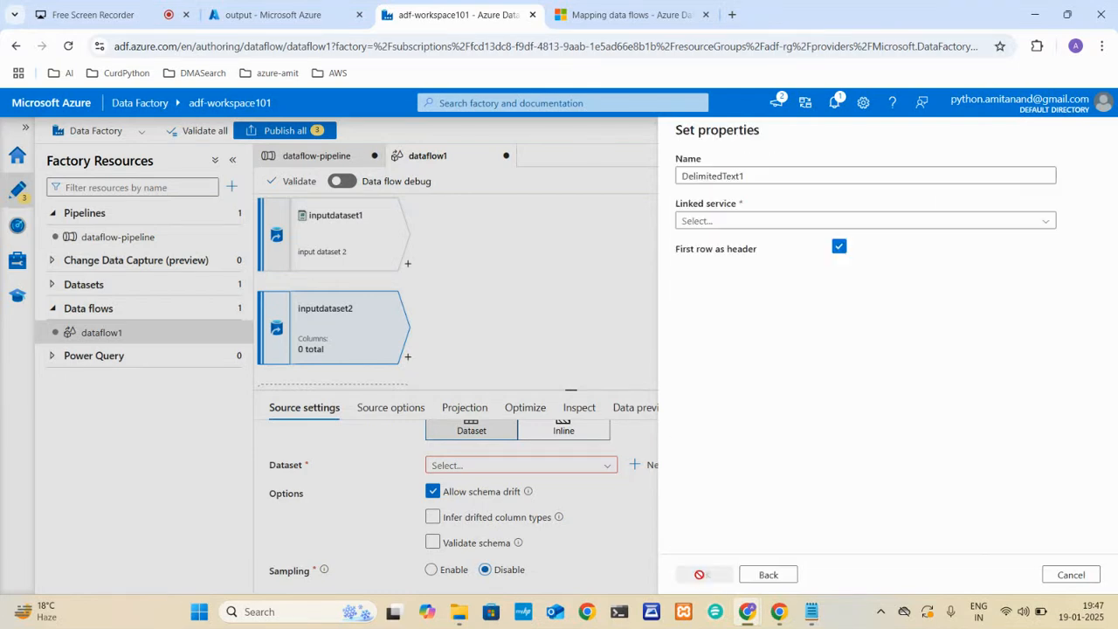
Name the dataset inputdatasetforDep and assign the linked service "AzureBlobStorage1 Link Service 1"
double_click(742, 177)
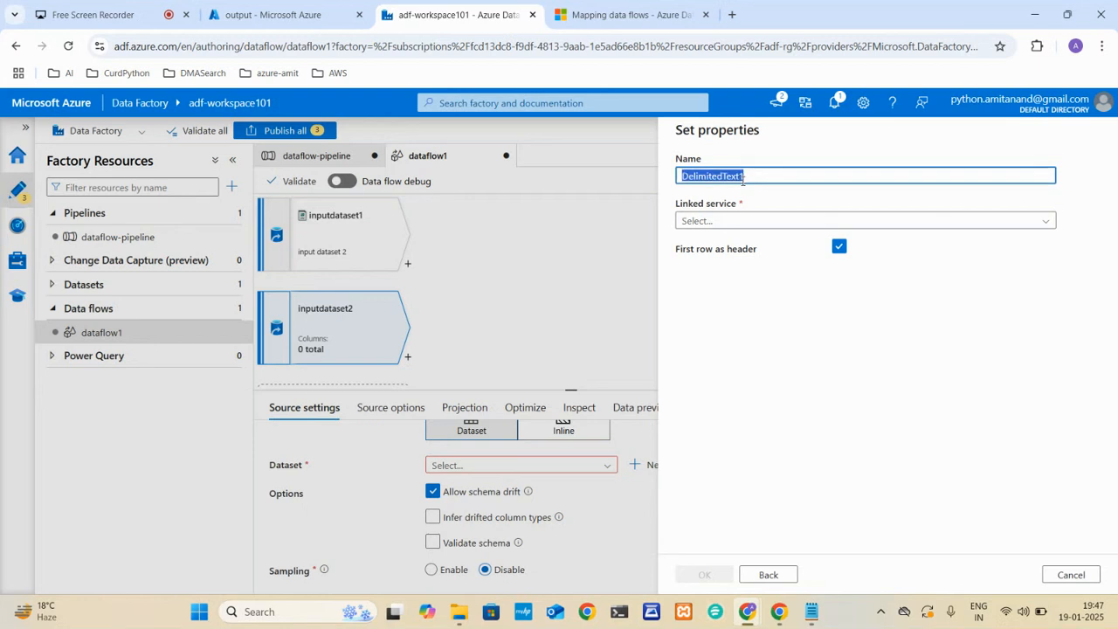
text(inputdatasetforDep)
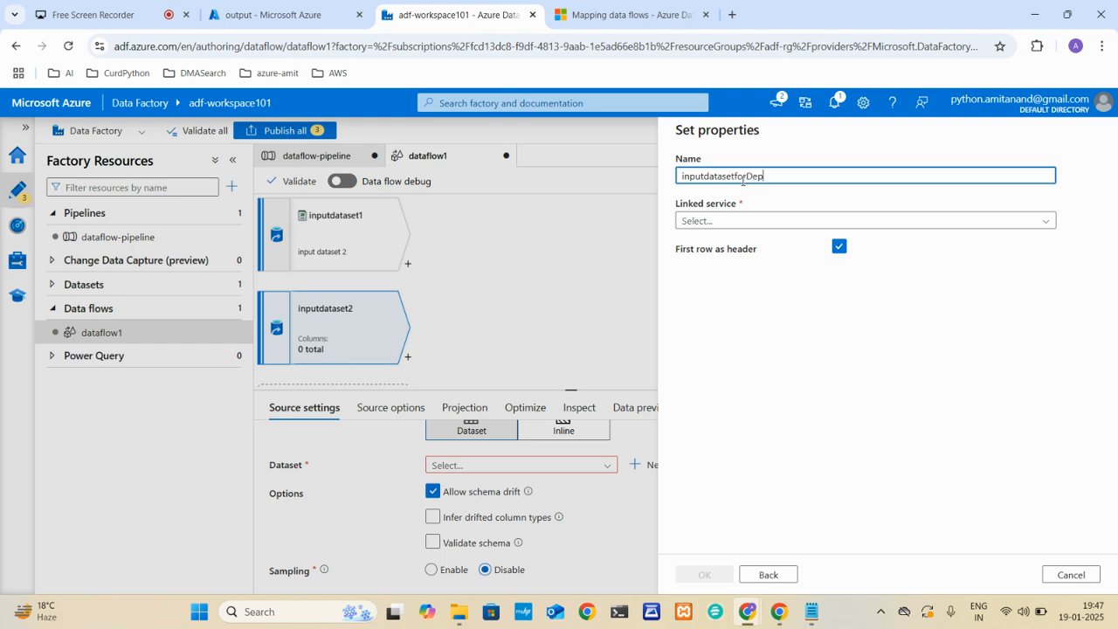
click(743, 223)
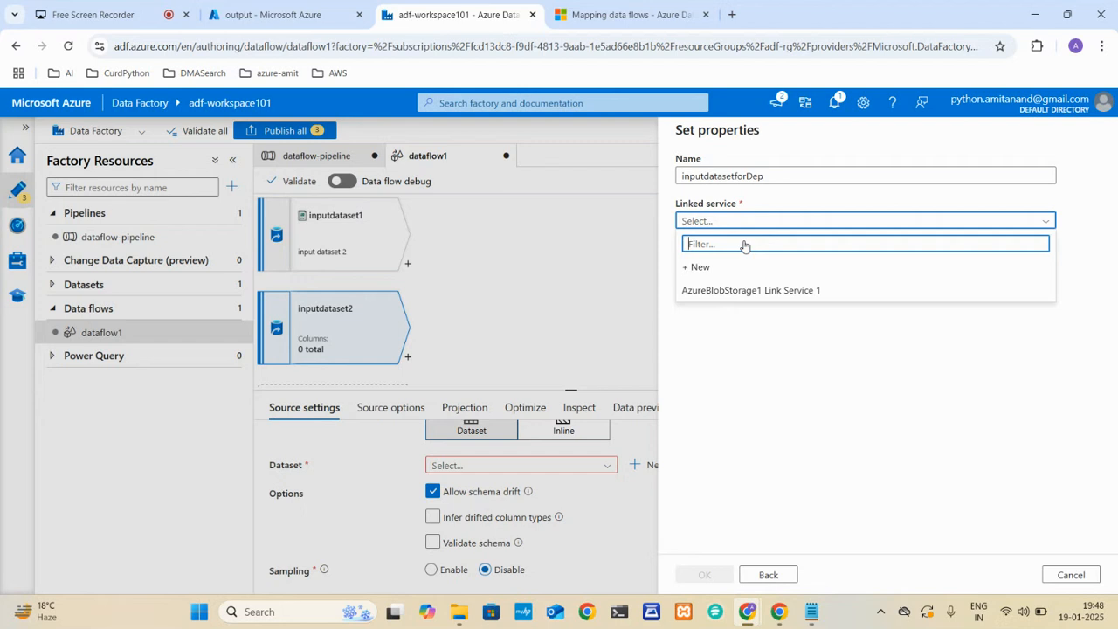
click(734, 291)
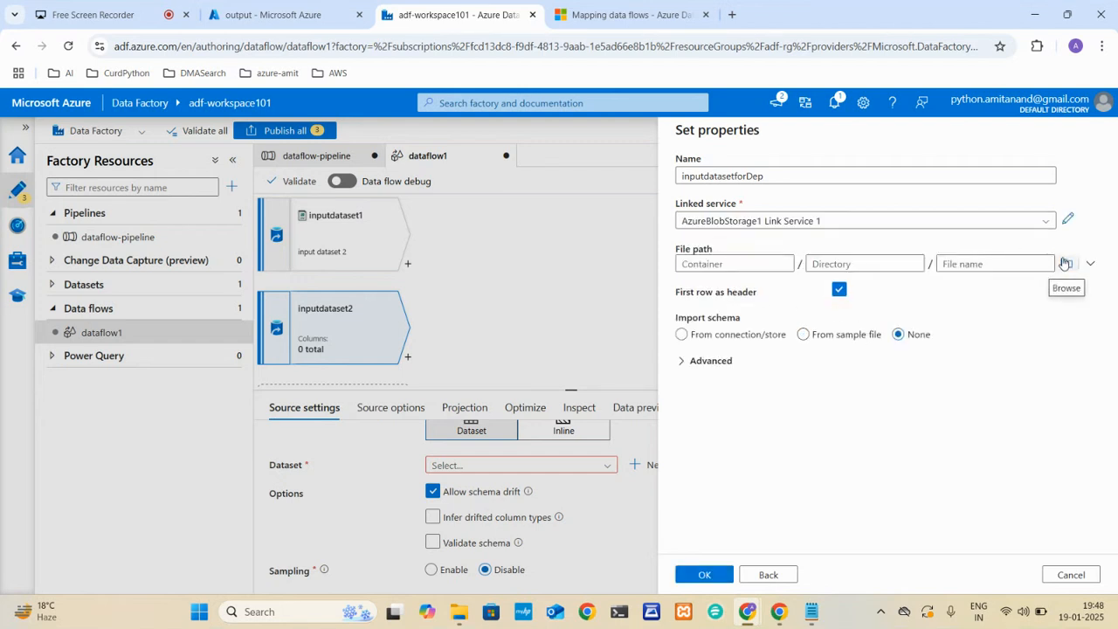
Set the dataset's file path to department.csv in the input folder and create the dataset
click(1065, 263)
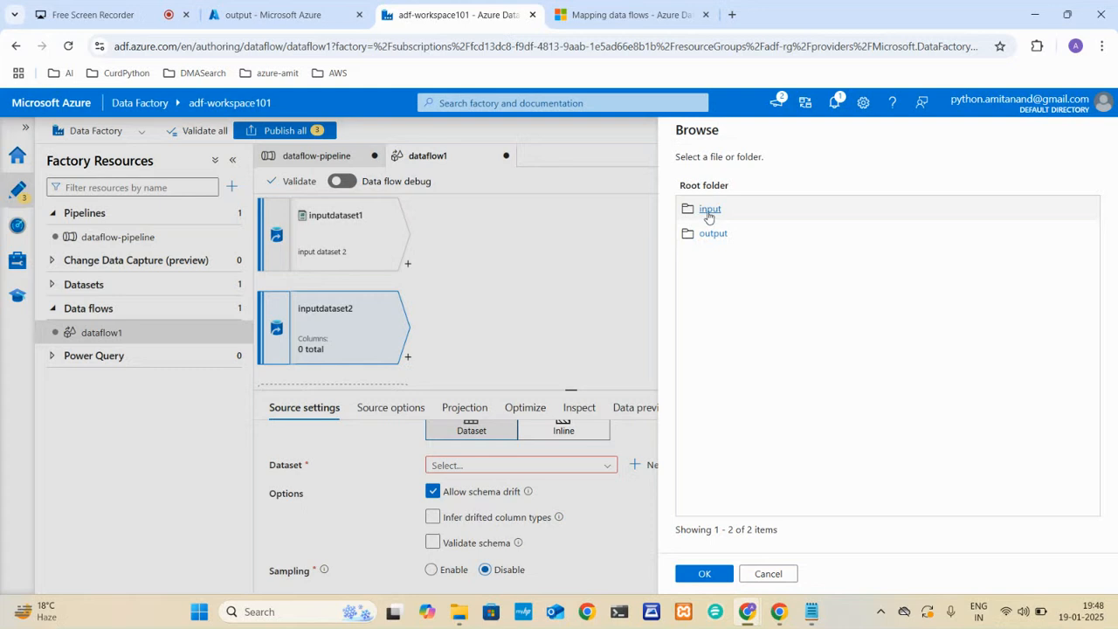
click(708, 212)
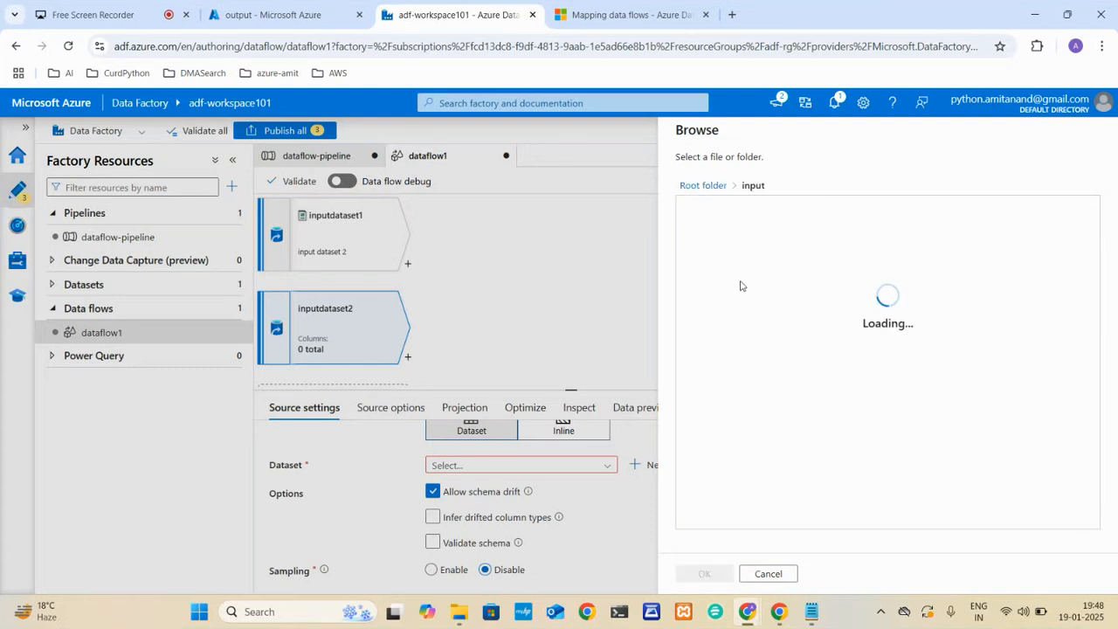
click(738, 236)
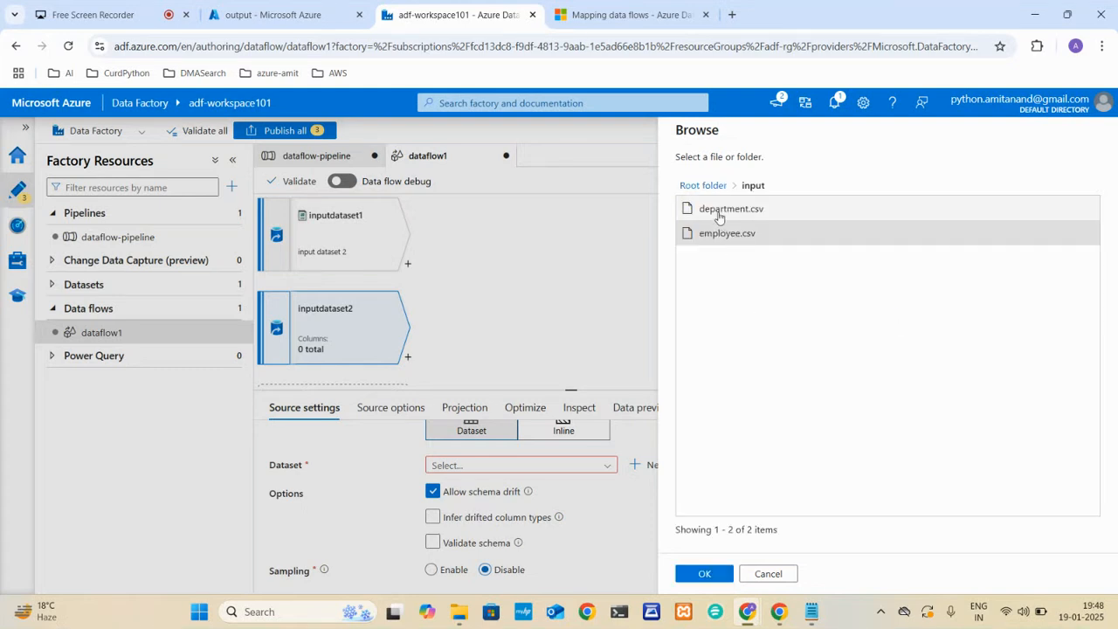
click(718, 212)
click(704, 573)
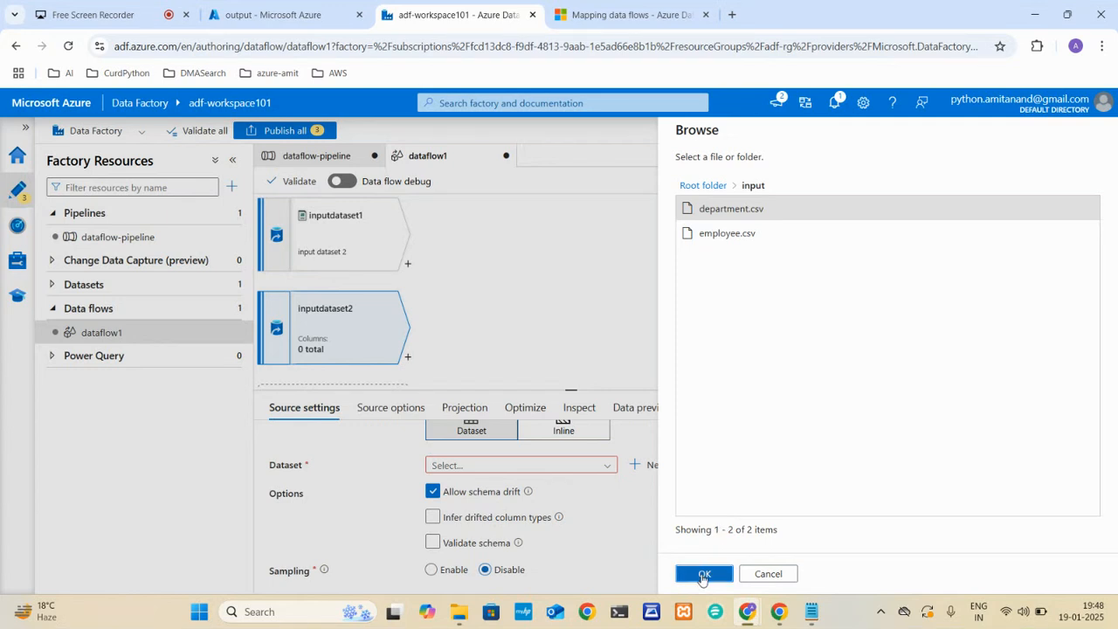
click(707, 579)
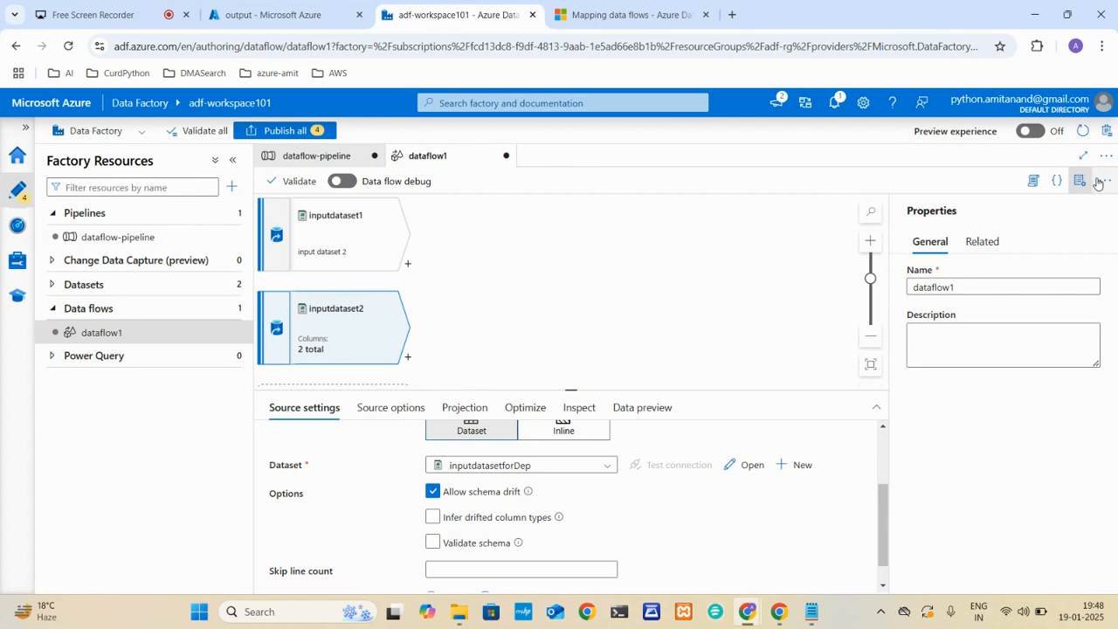
Hide the data flow's properties pane and expand the Datasets list in the factory resources
click(1080, 182)
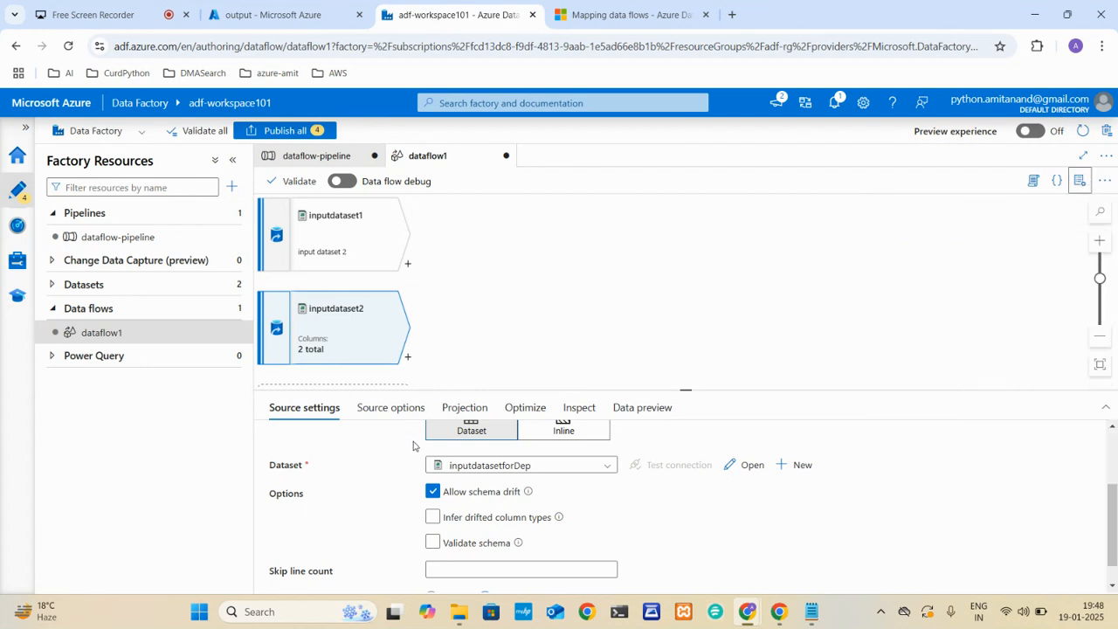
click(52, 287)
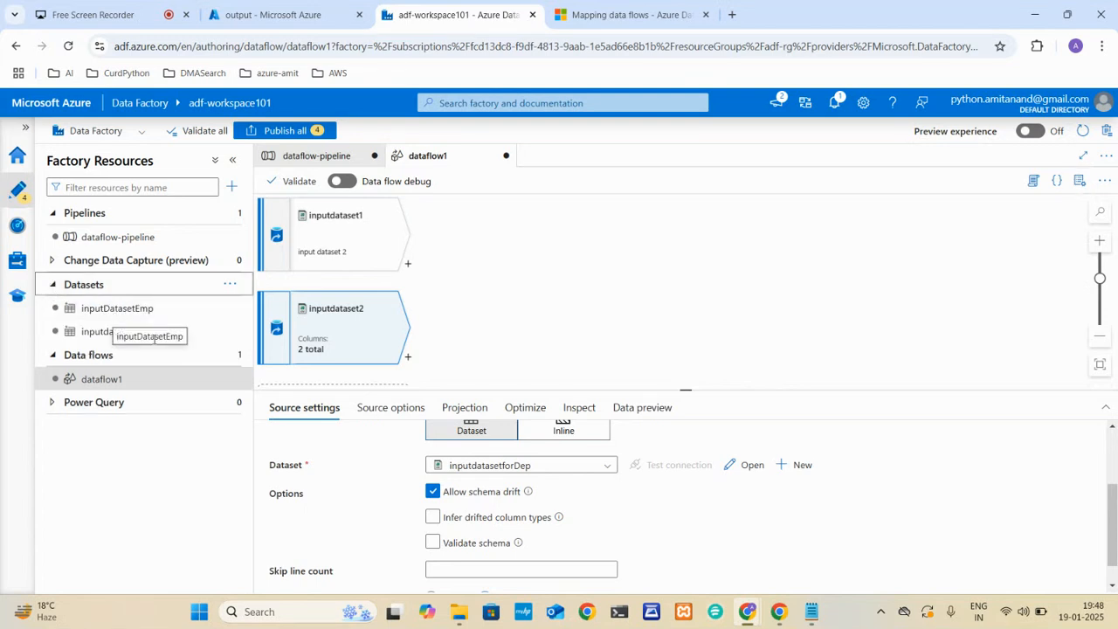
click(117, 382)
scroll(691, 468, up, 2)
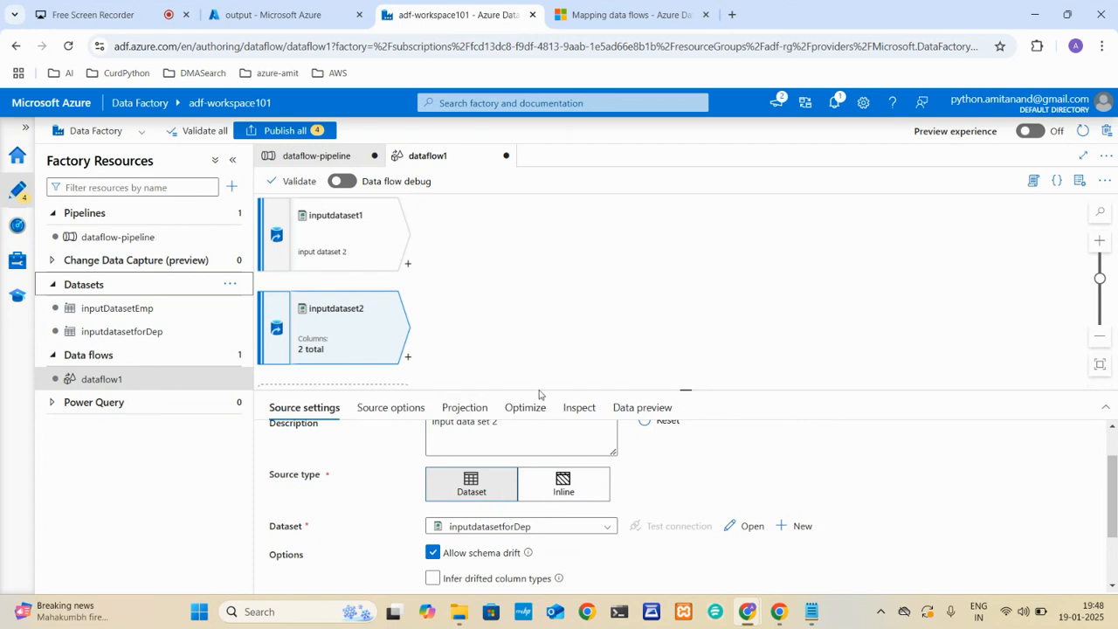
scroll(696, 476, up, 1)
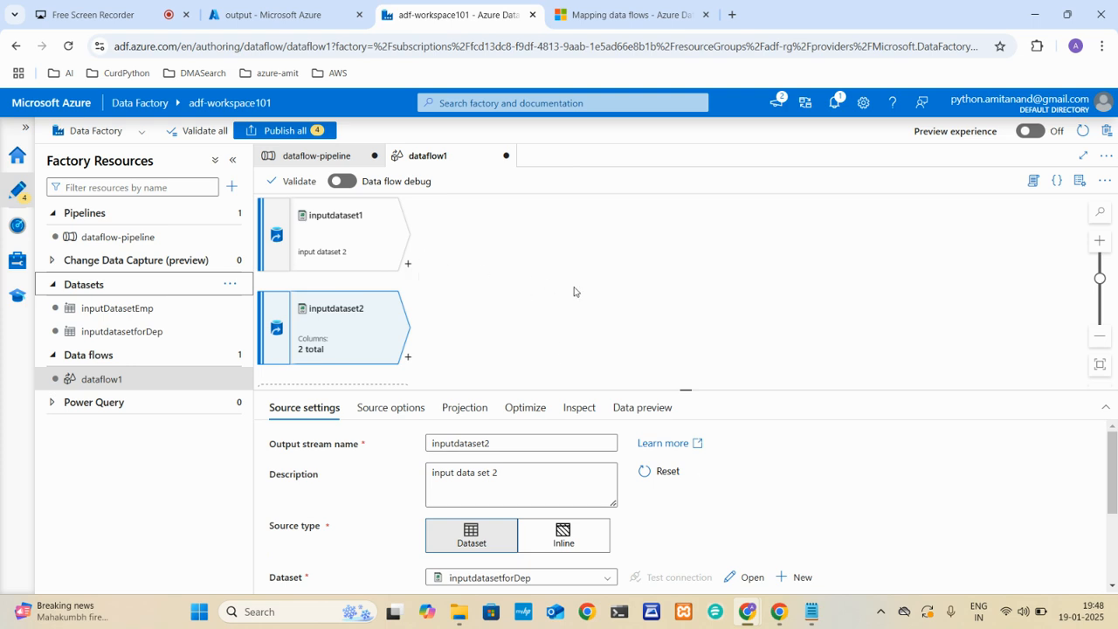
Add a Join transformation after the inputdataset1 source
click(407, 264)
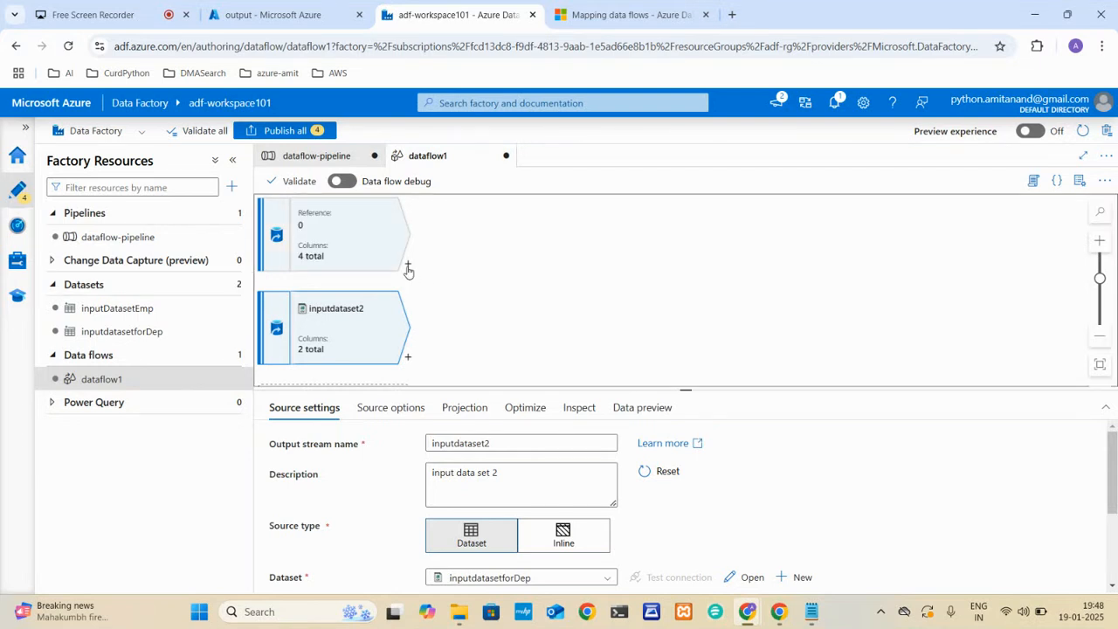
scroll(498, 365, down, 10)
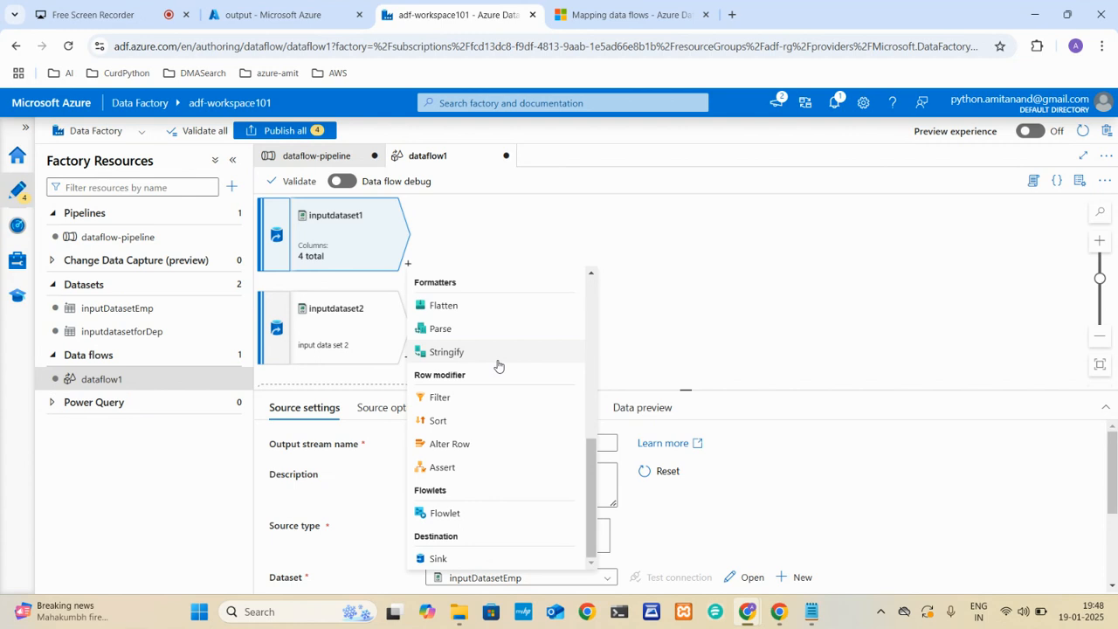
scroll(497, 366, up, 10)
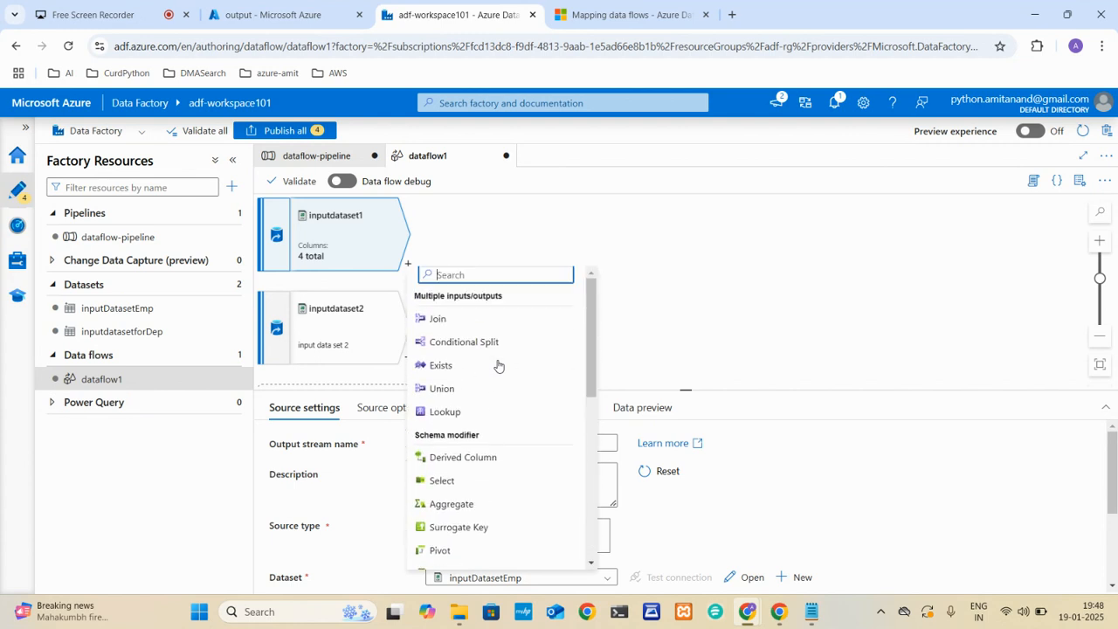
click(449, 319)
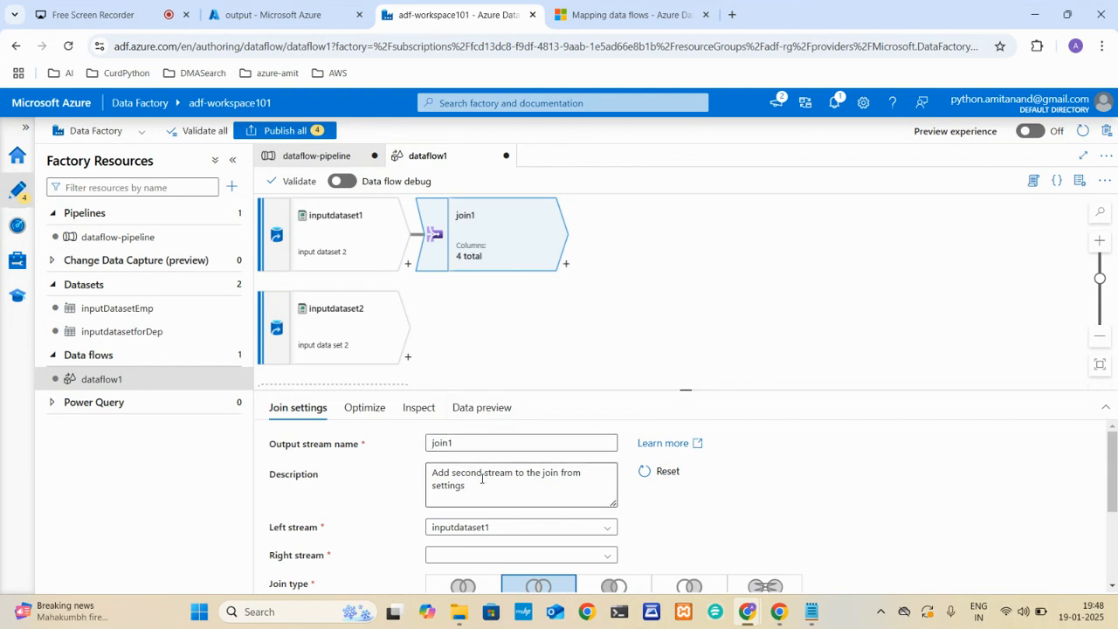
Set the join's right stream to inputdataset2
scroll(524, 485, down, 1)
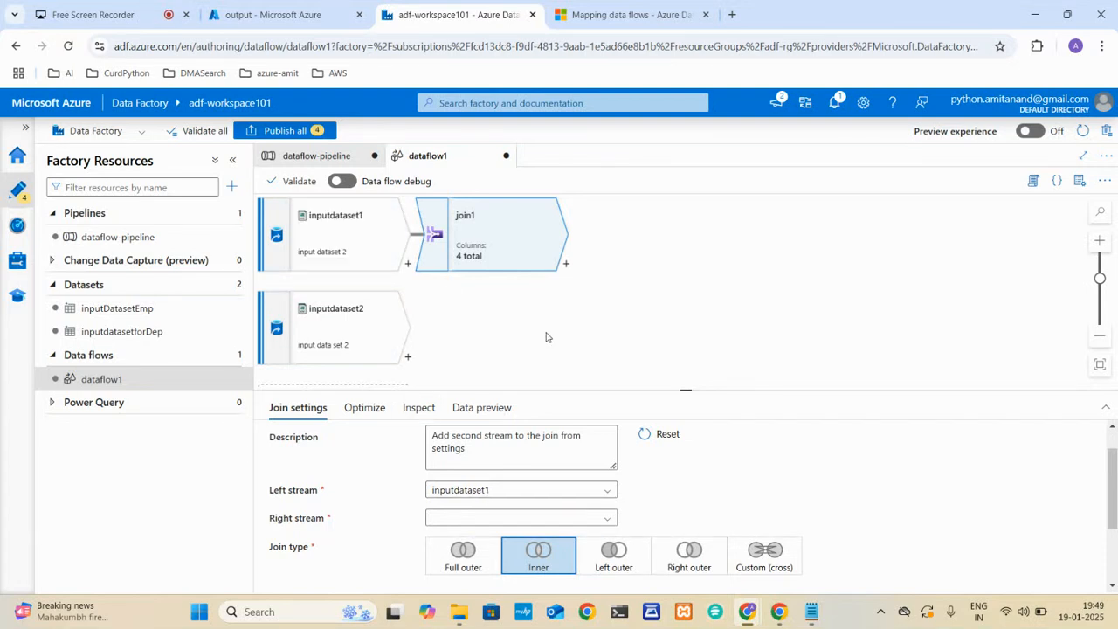
scroll(664, 329, down, 1)
scroll(664, 329, up, 2)
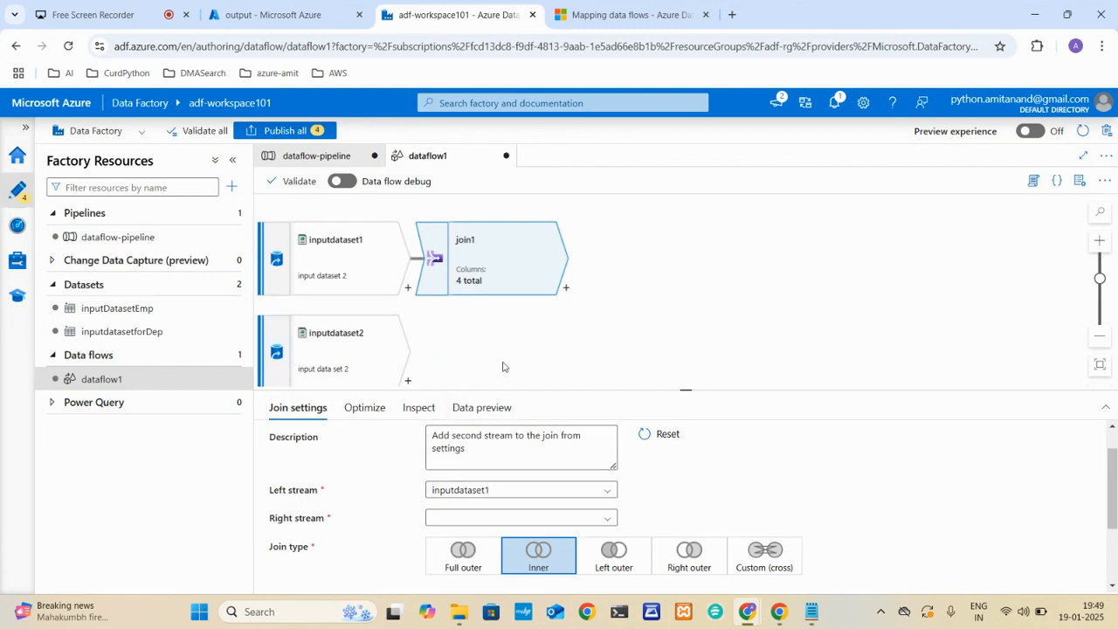
click(605, 519)
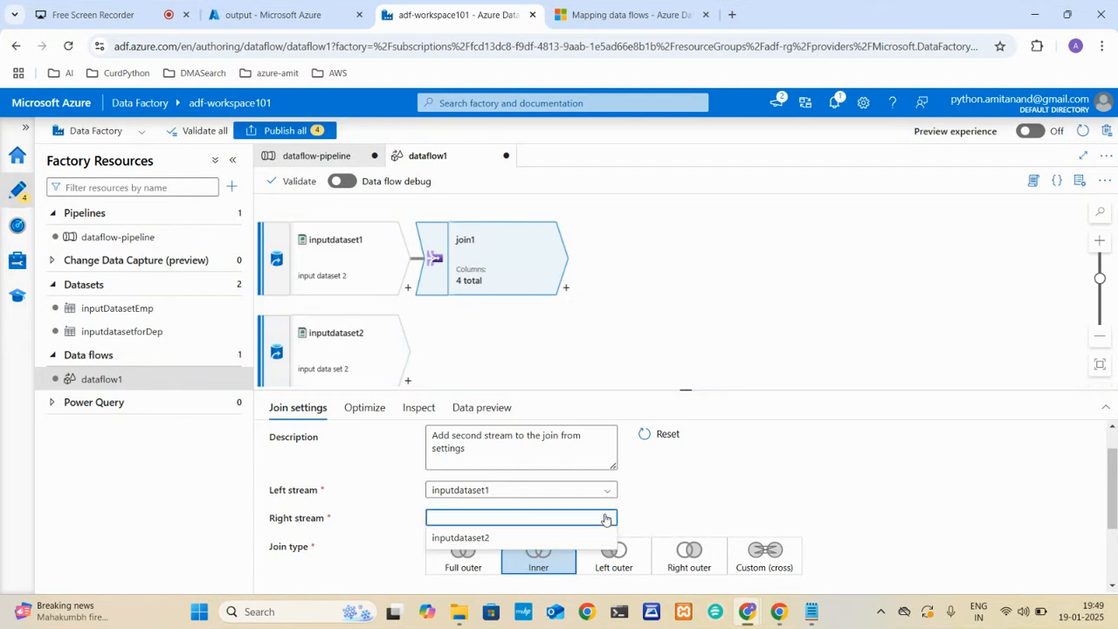
click(495, 539)
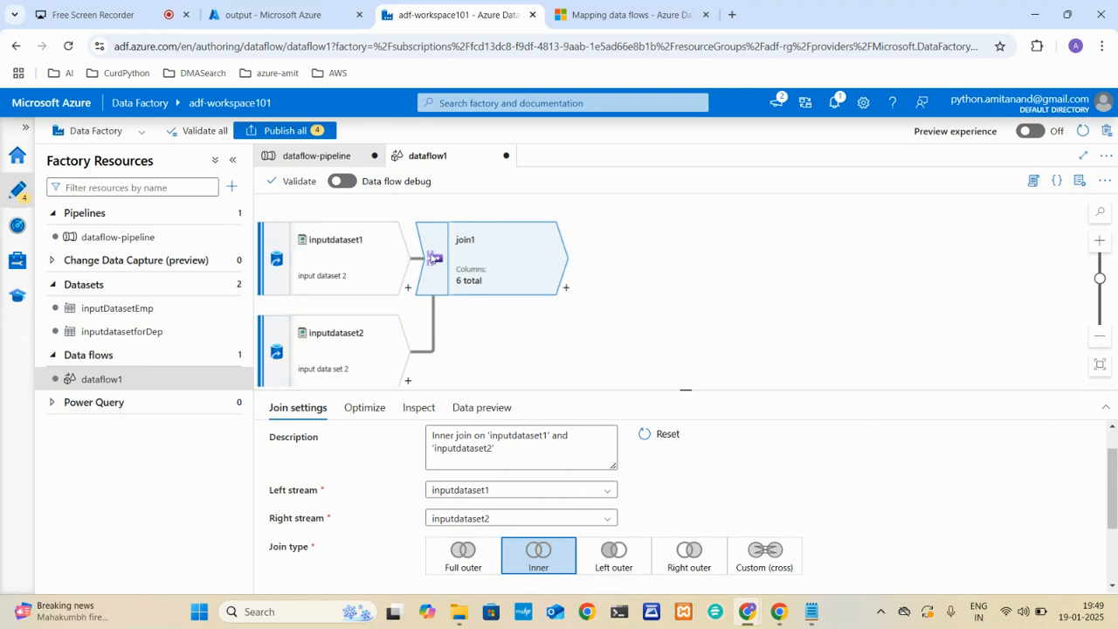
scroll(606, 482, down, 1)
scroll(607, 483, up, 1)
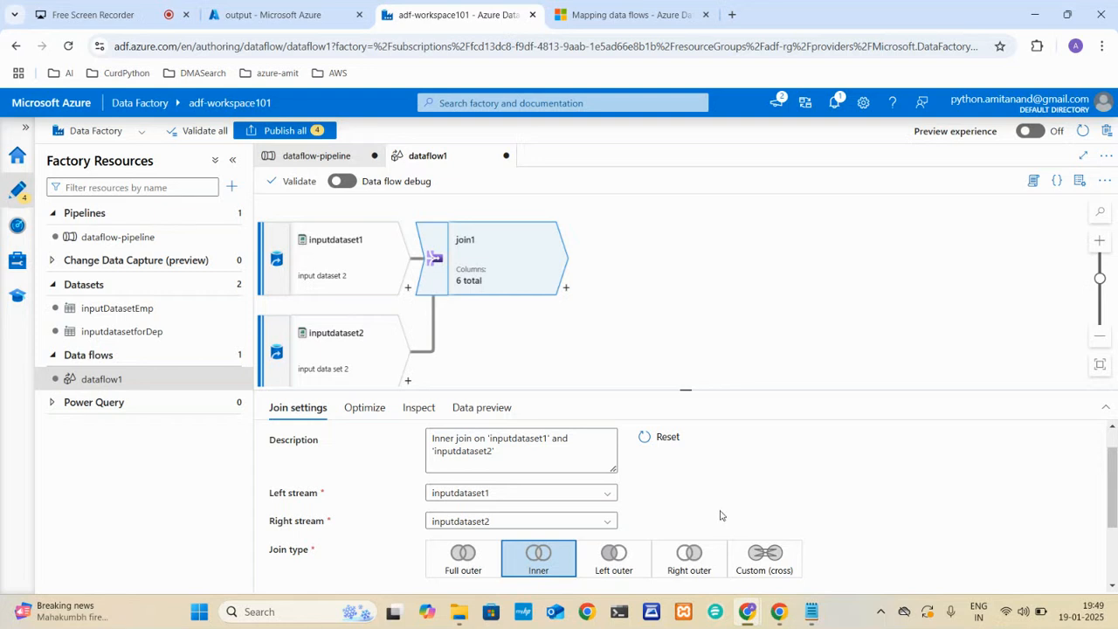
scroll(722, 515, down, 1)
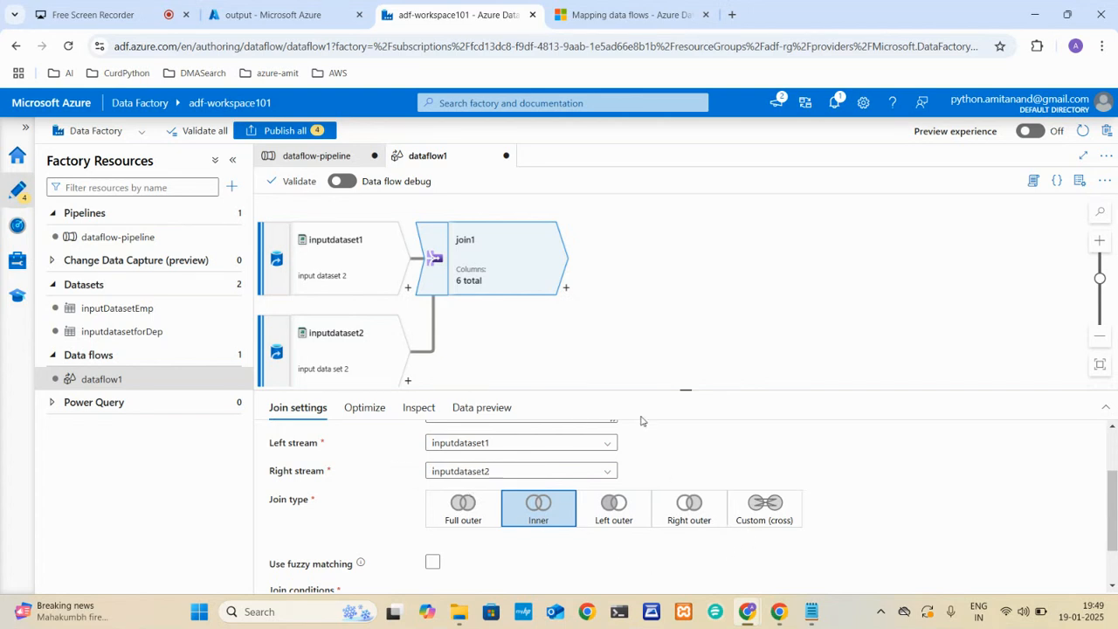
scroll(640, 551, down, 1)
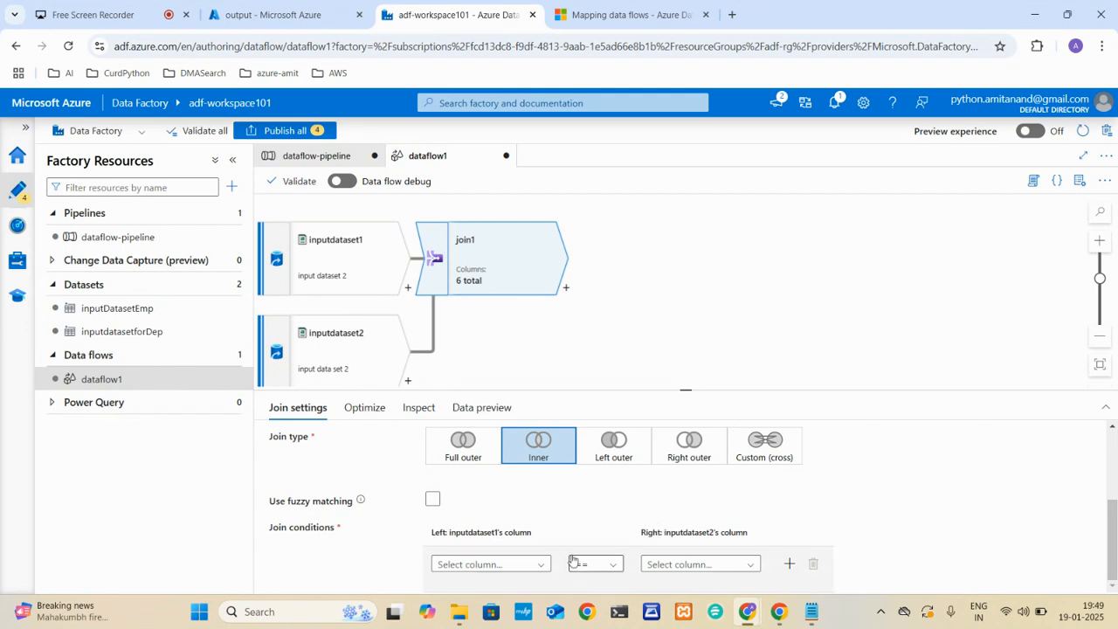
click(541, 564)
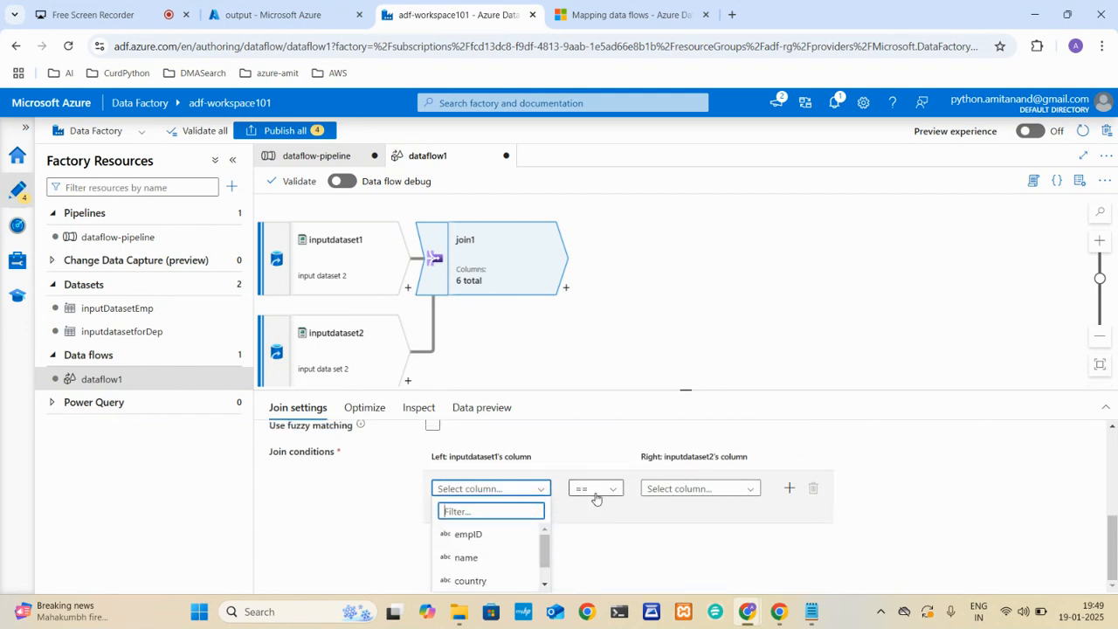
scroll(499, 580, down, 1)
scroll(501, 584, up, 1)
click(678, 505)
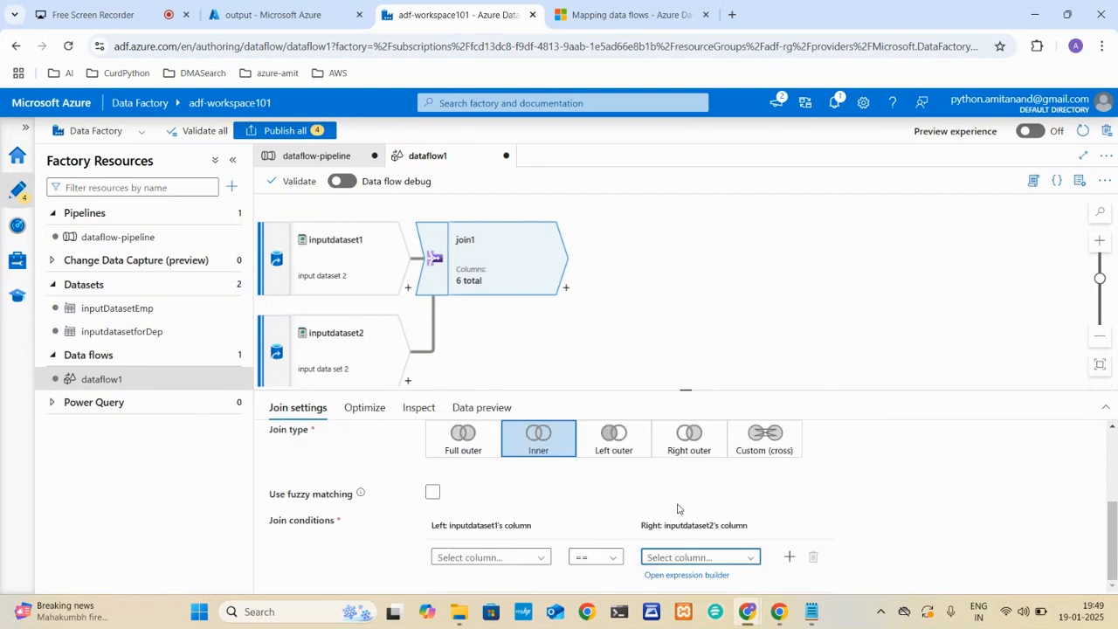
click(704, 557)
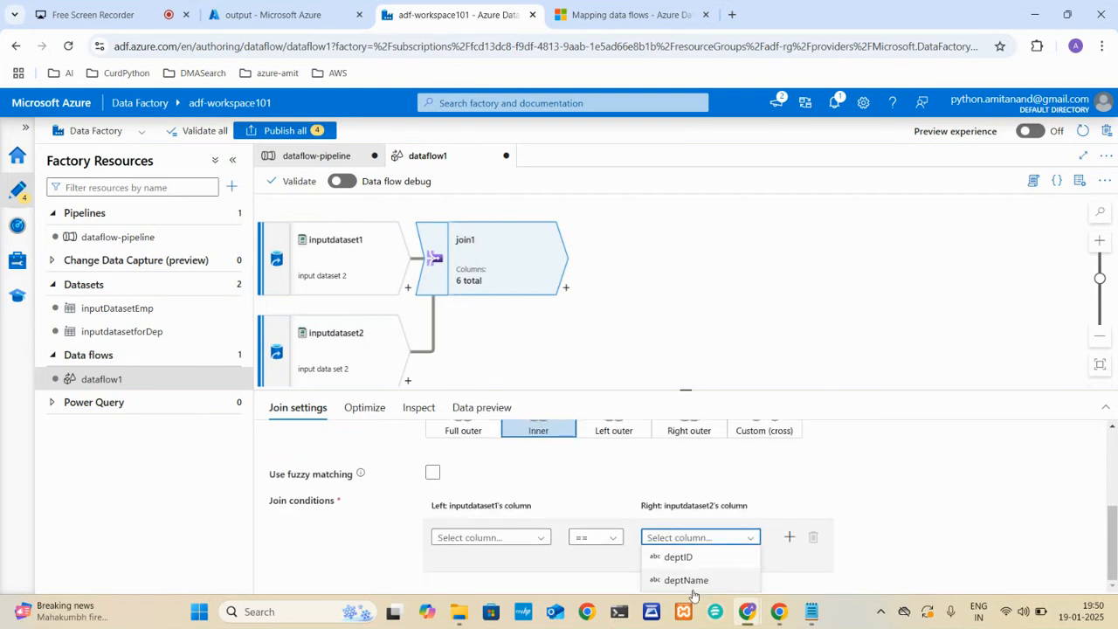
click(538, 548)
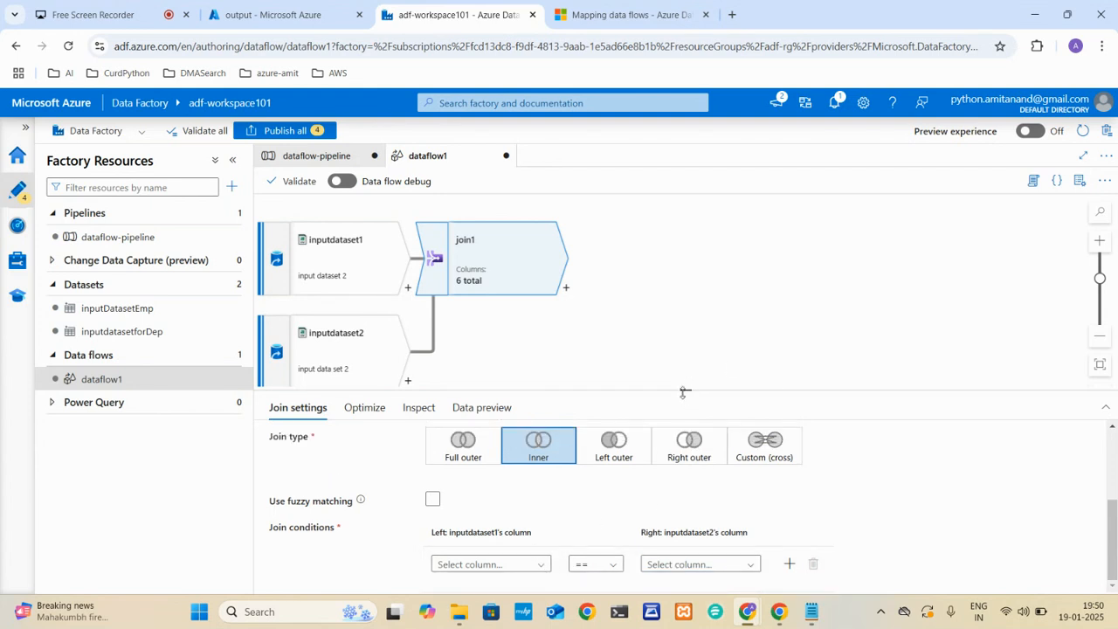
Set the join condition so deptID from inputdataset1 equals deptID from inputdataset2
drag(685, 390, 684, 367)
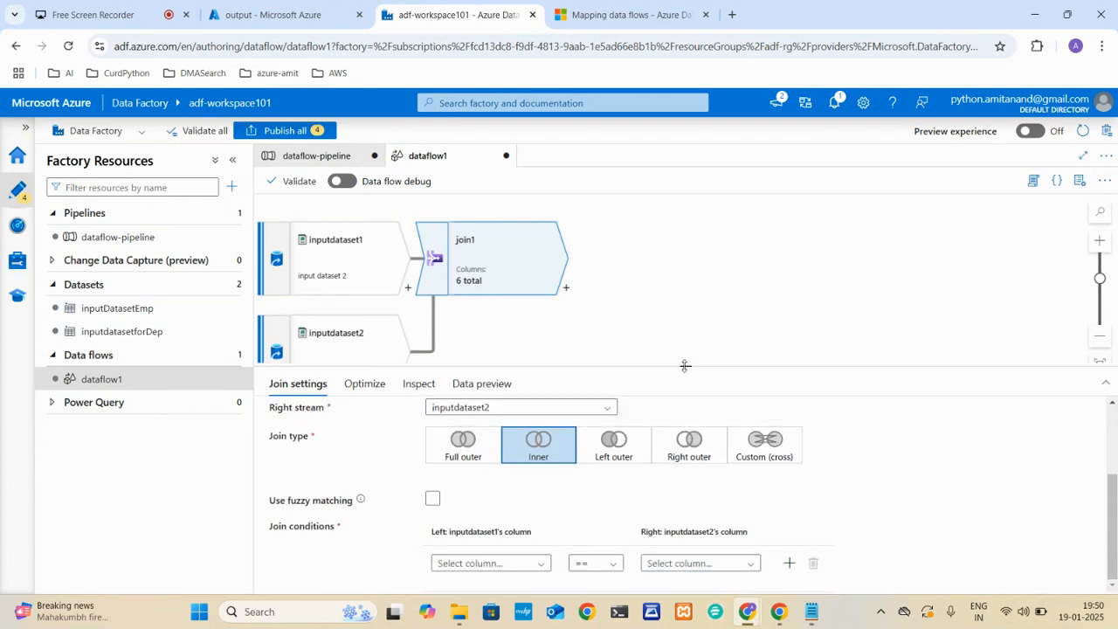
click(539, 562)
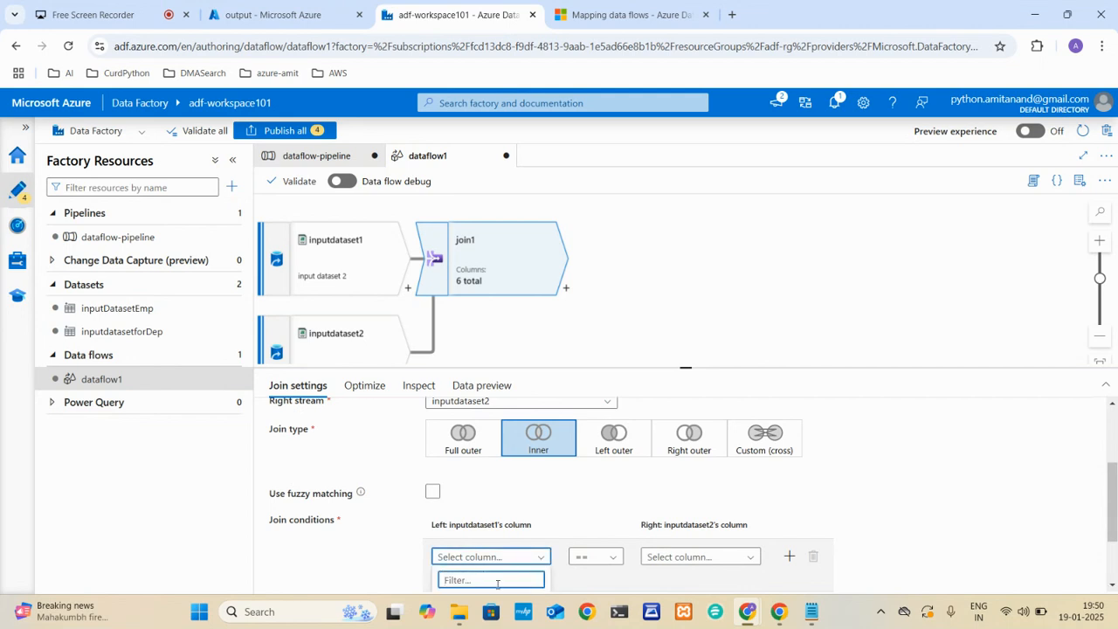
scroll(497, 584, down, 2)
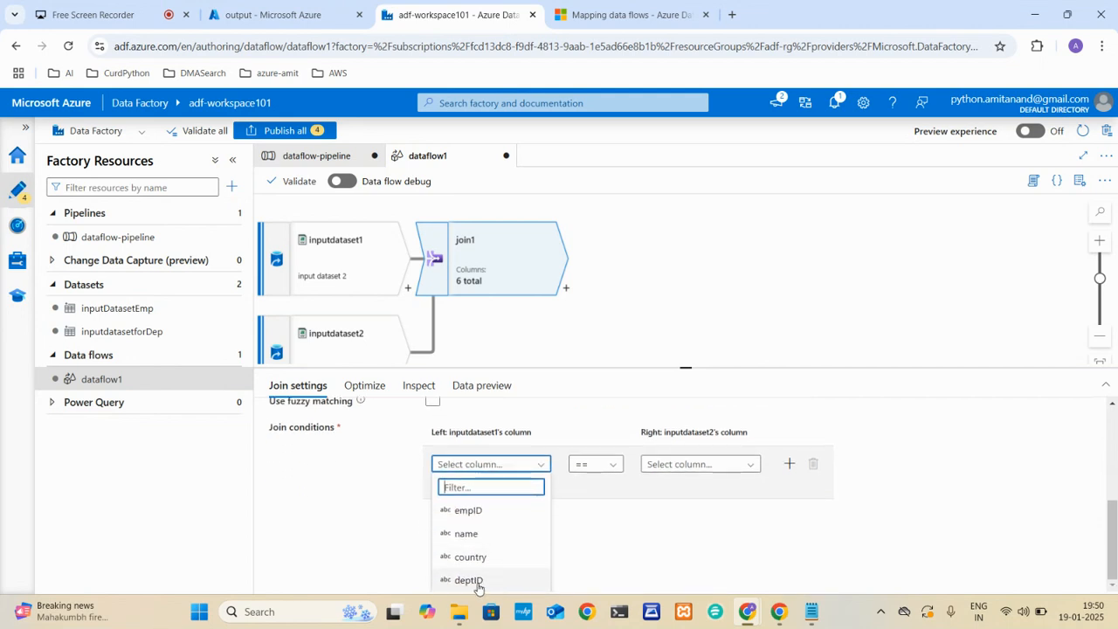
click(478, 582)
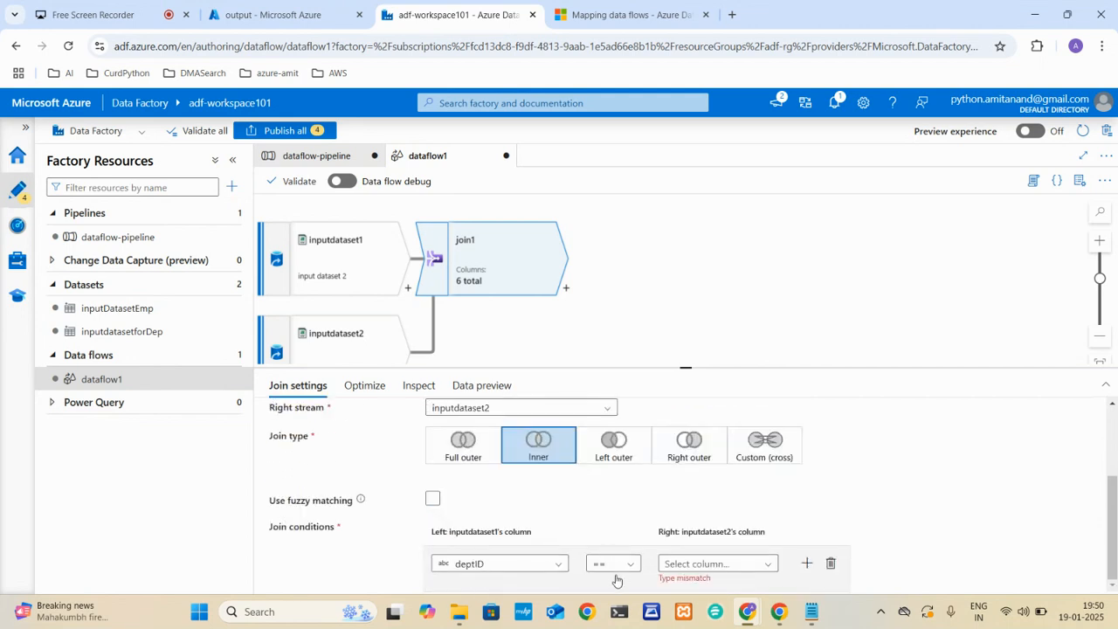
scroll(616, 580, down, 1)
click(766, 547)
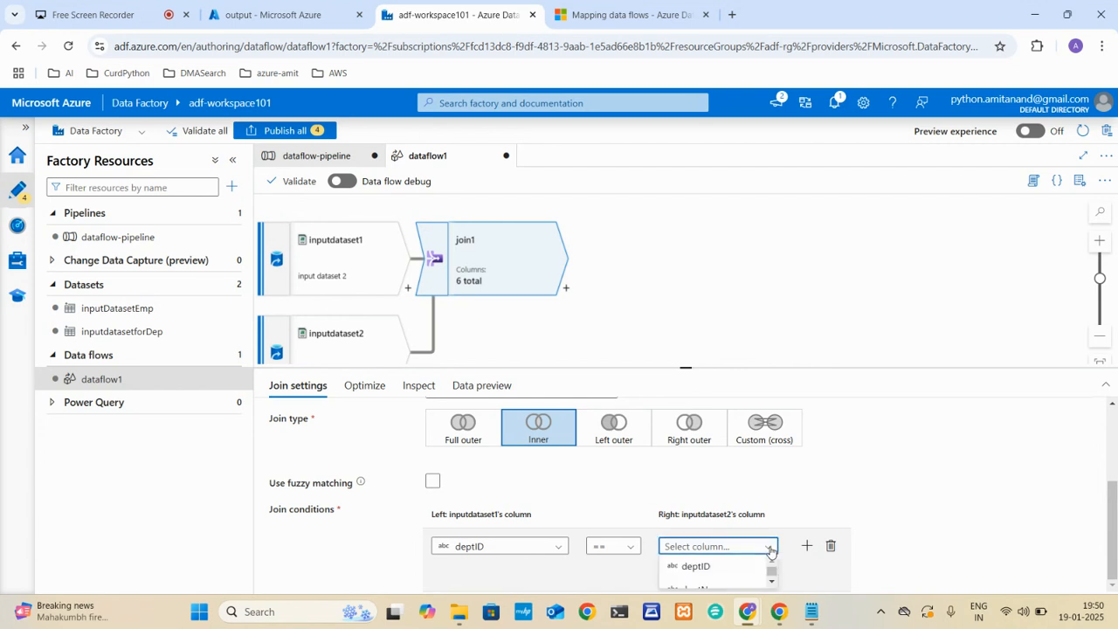
click(721, 568)
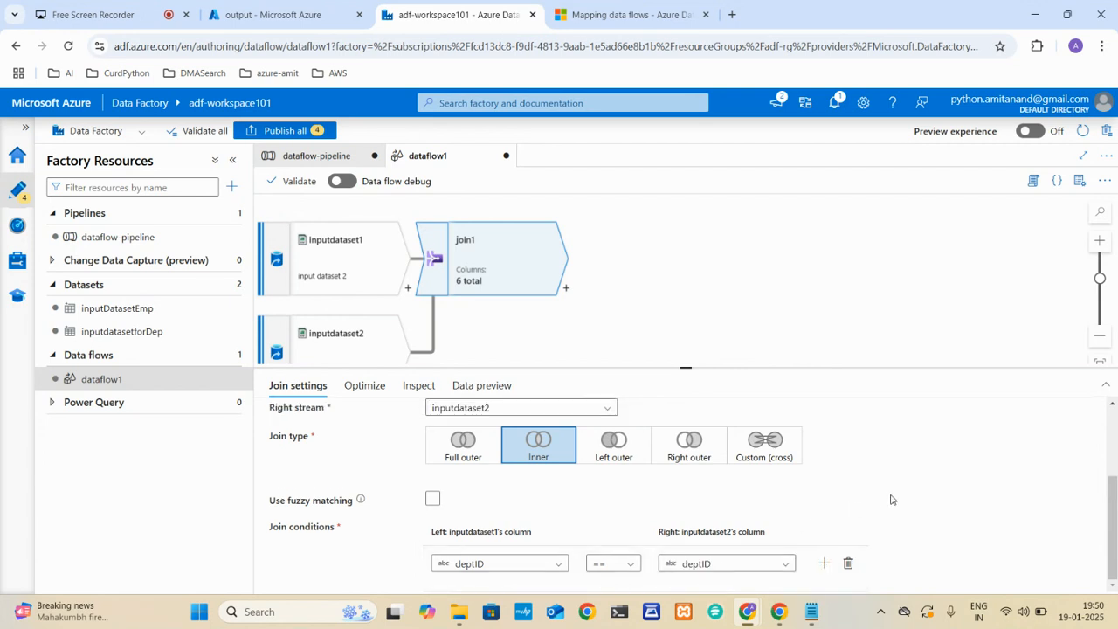
scroll(891, 499, up, 3)
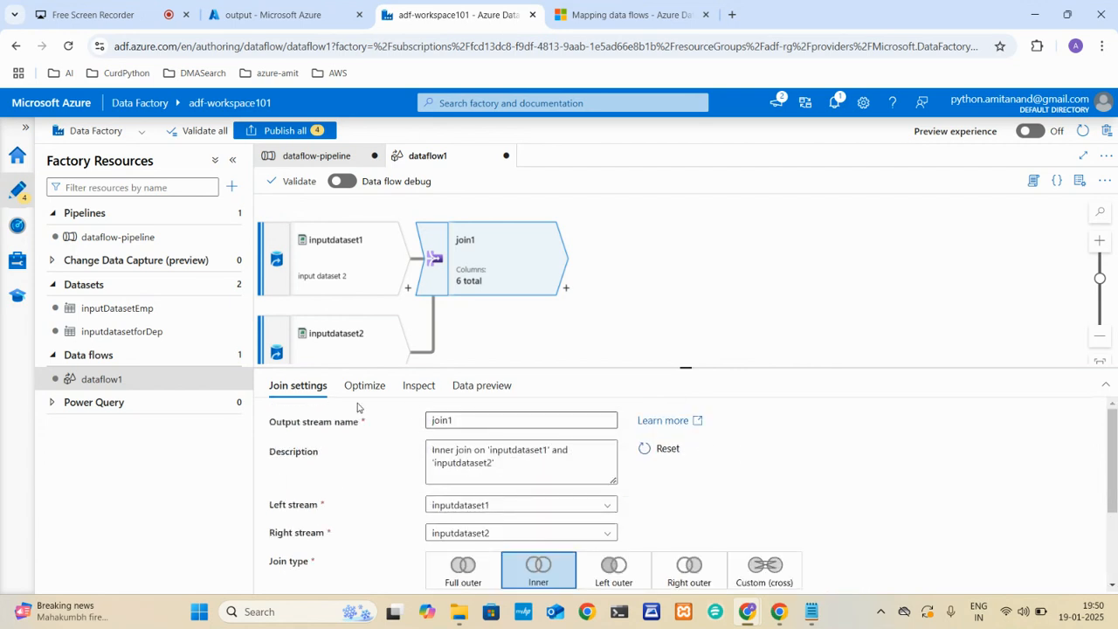
scroll(582, 420, down, 3)
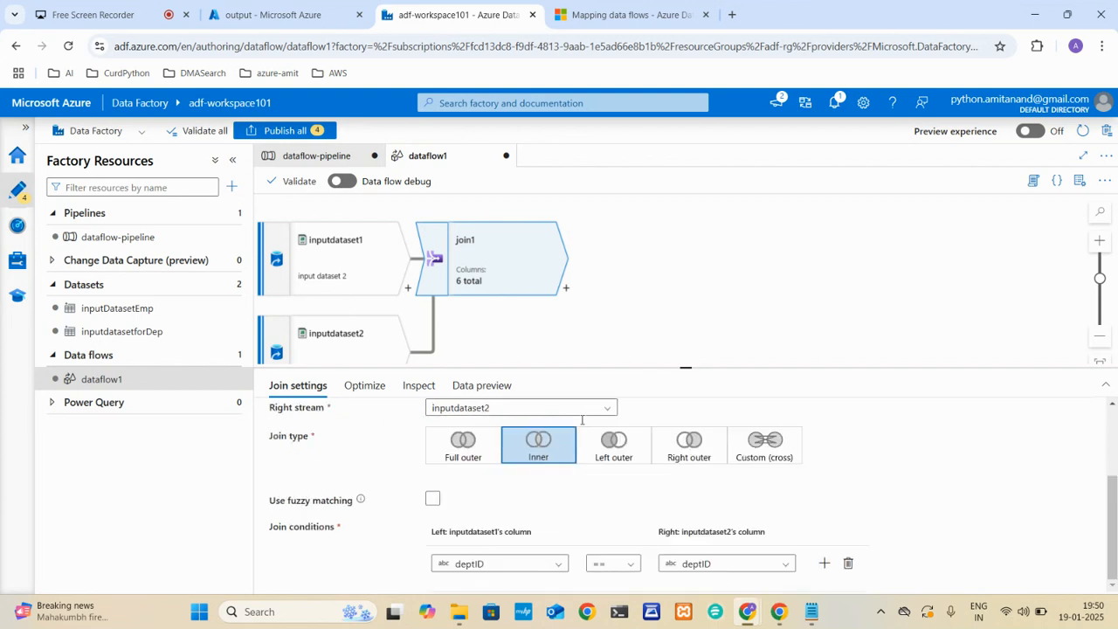
scroll(582, 420, up, 3)
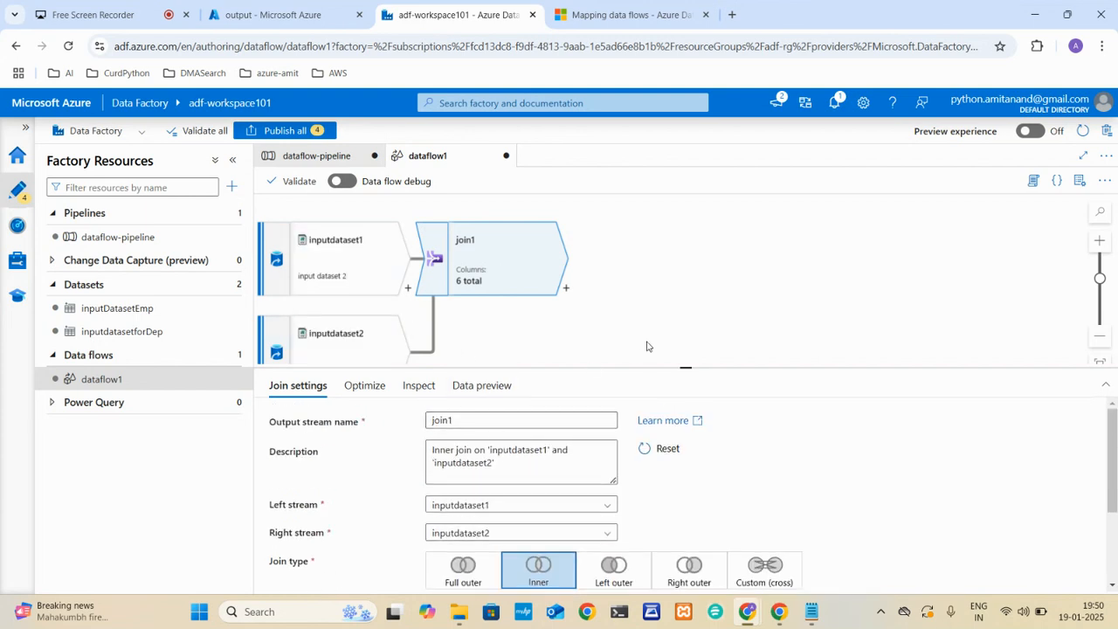
Add a Sink destination after the join1 transformation
click(566, 293)
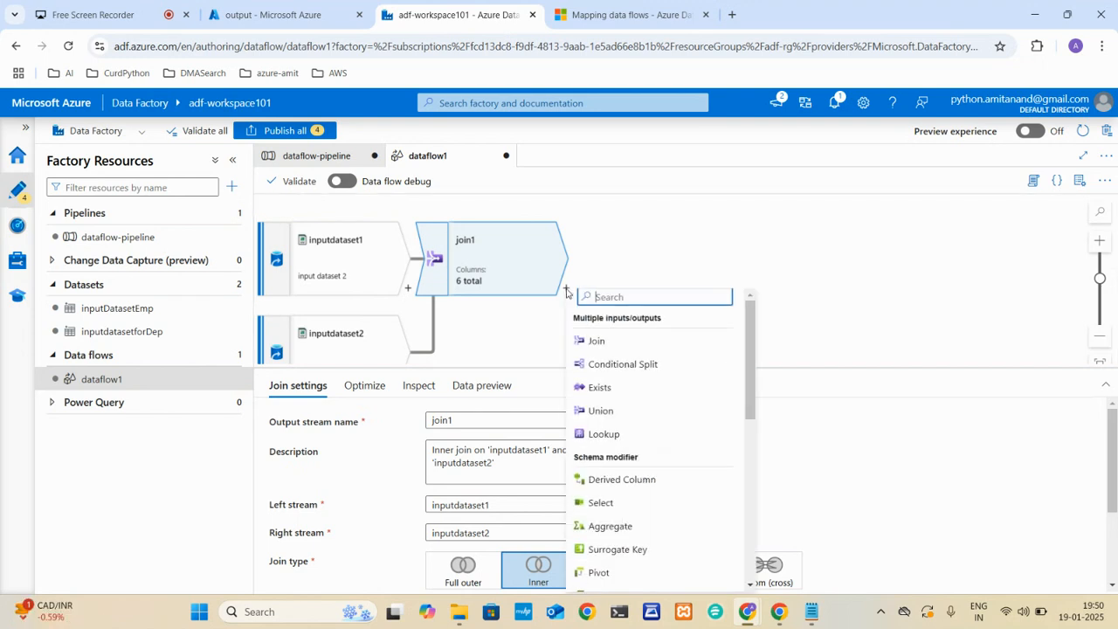
scroll(627, 419, down, 5)
scroll(627, 419, down, 2)
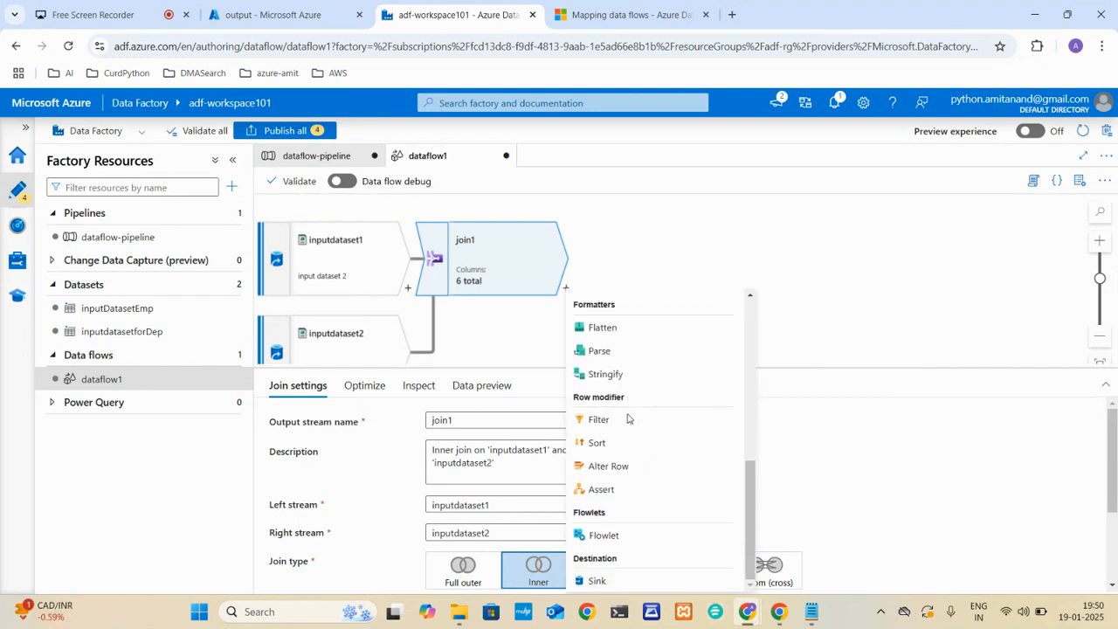
click(597, 581)
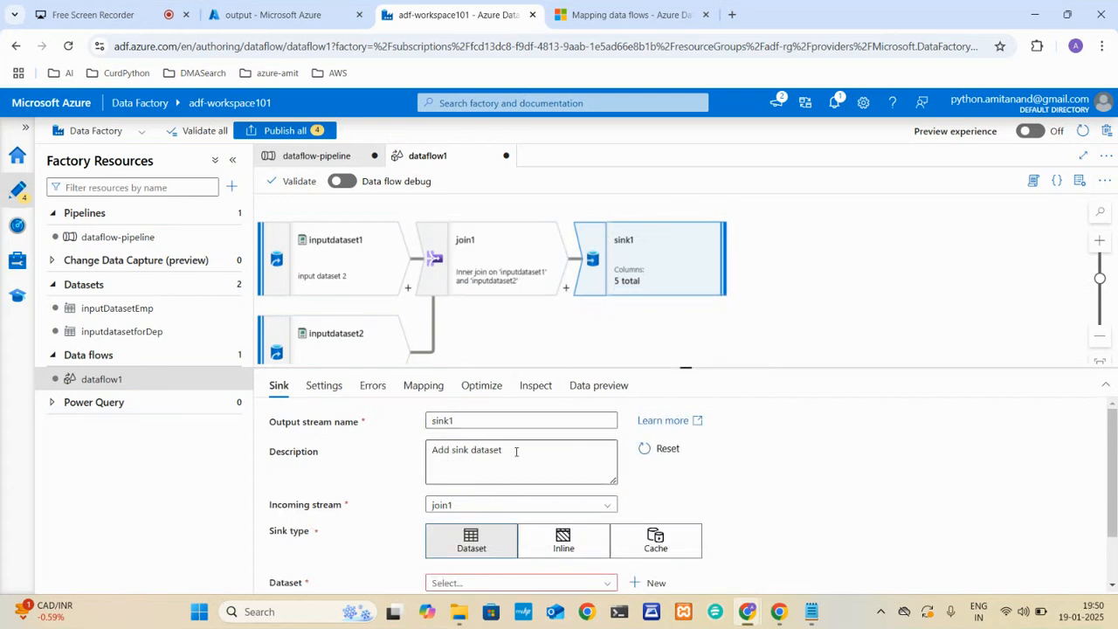
scroll(521, 454, down, 1)
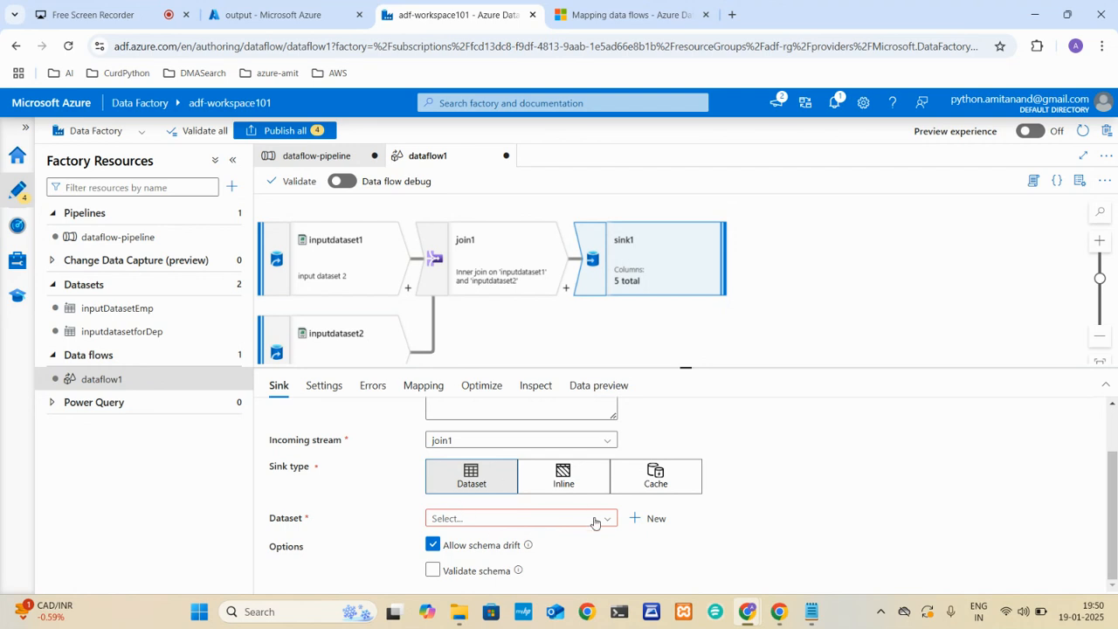
scroll(594, 519, up, 1)
scroll(595, 523, down, 1)
click(652, 519)
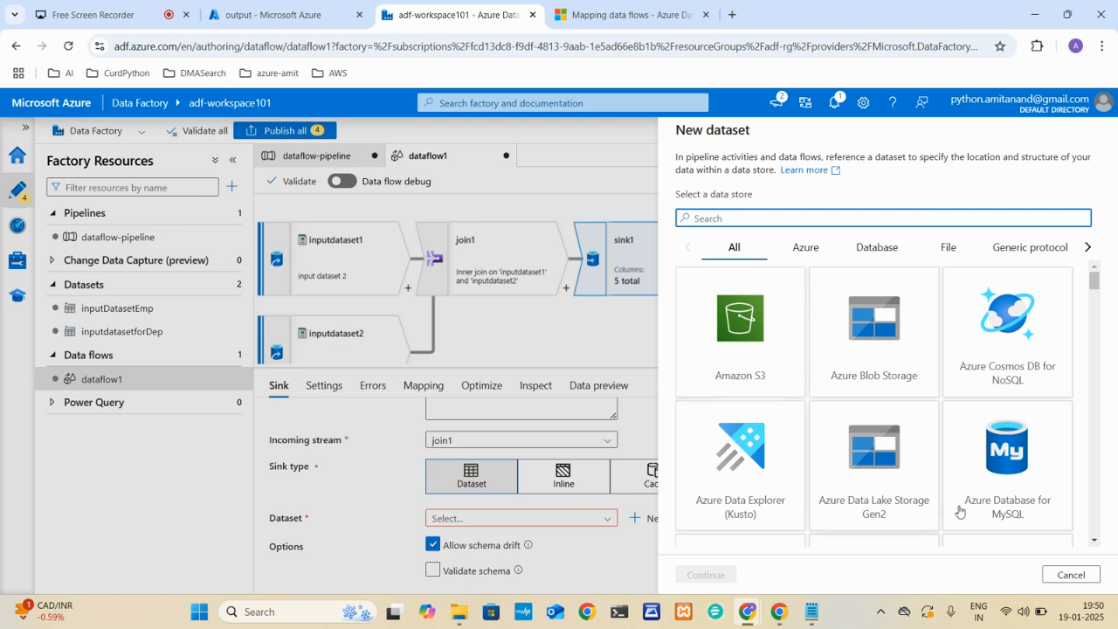
click(1087, 576)
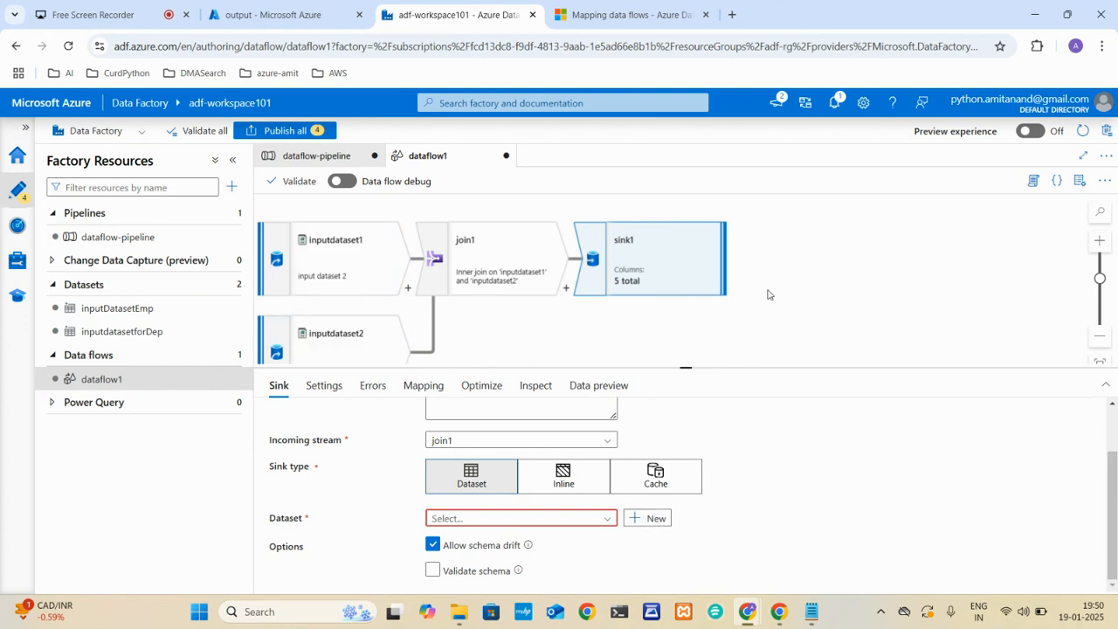
Start a new dataset for the sink, using Azure Blob Storage as the data store and DelimitedText as the format
click(646, 519)
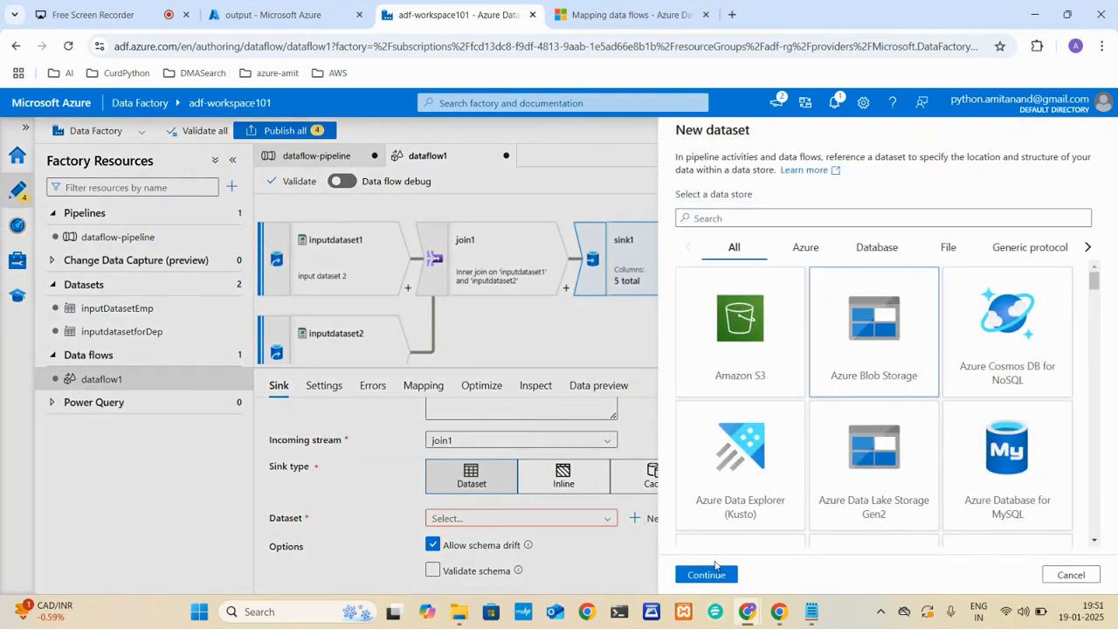
click(704, 574)
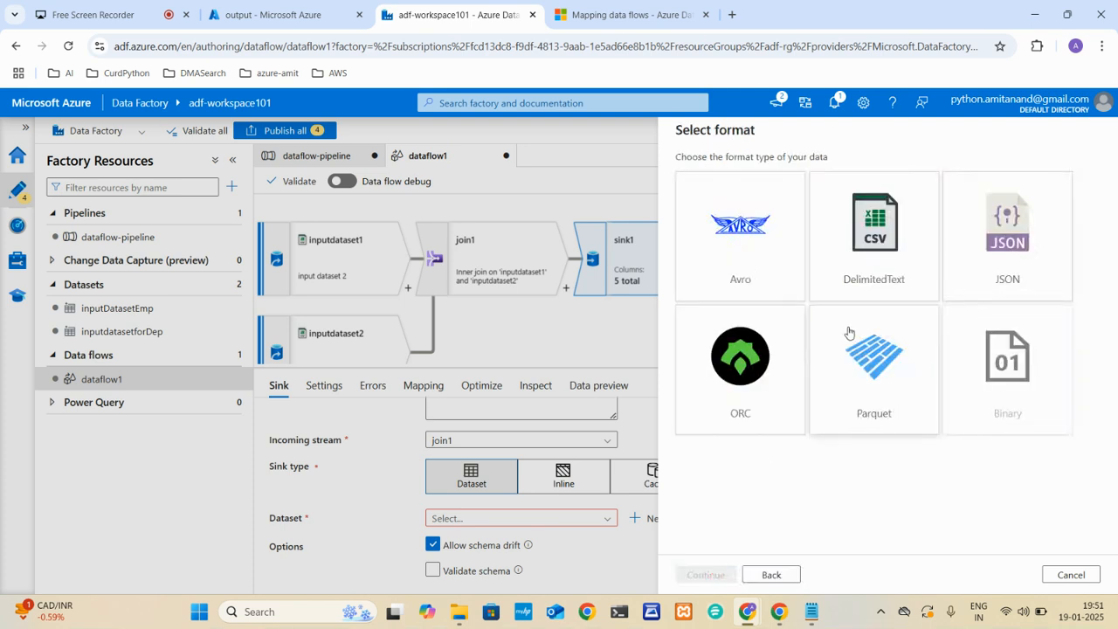
click(869, 288)
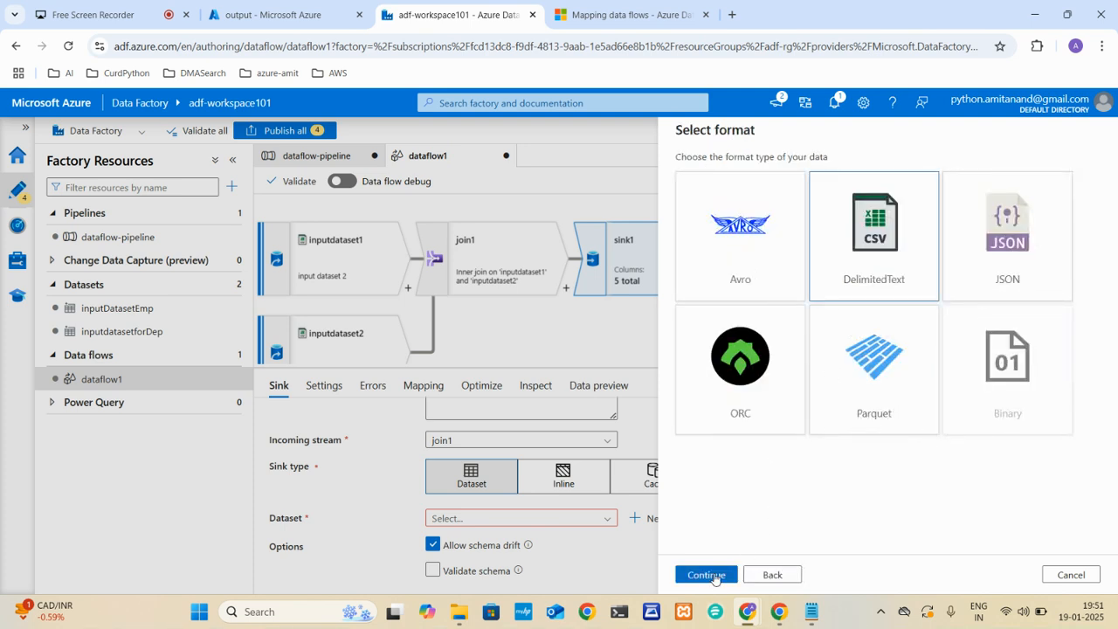
click(710, 574)
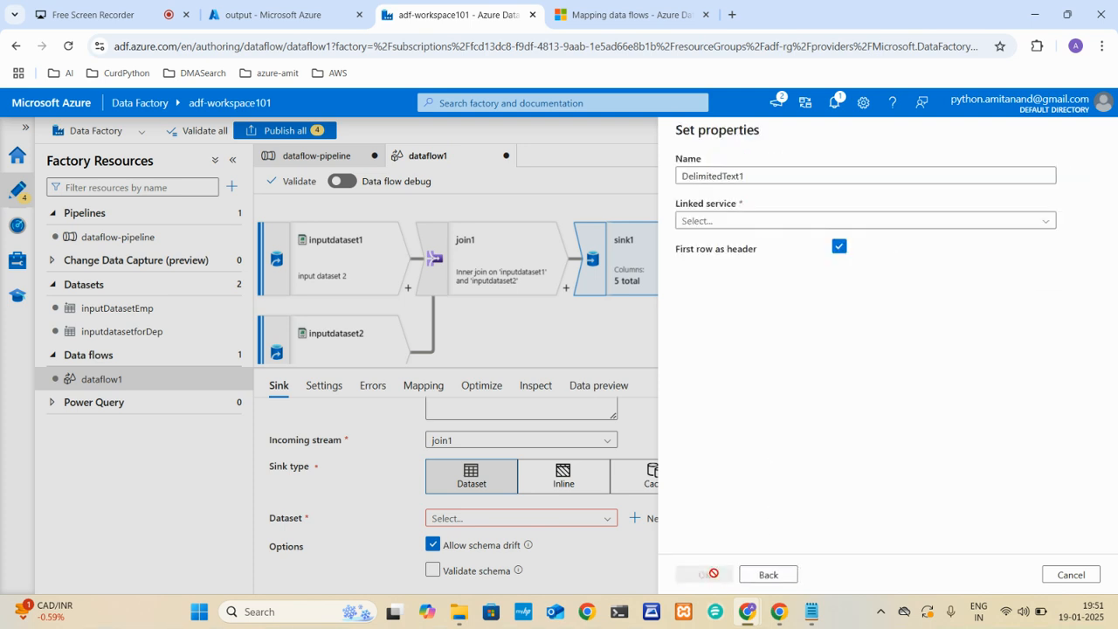
Name the sink dataset fianldataset and link it to the AzureBlobStorage1 Link Service 1 linked service
click(754, 176)
triple_click(754, 175)
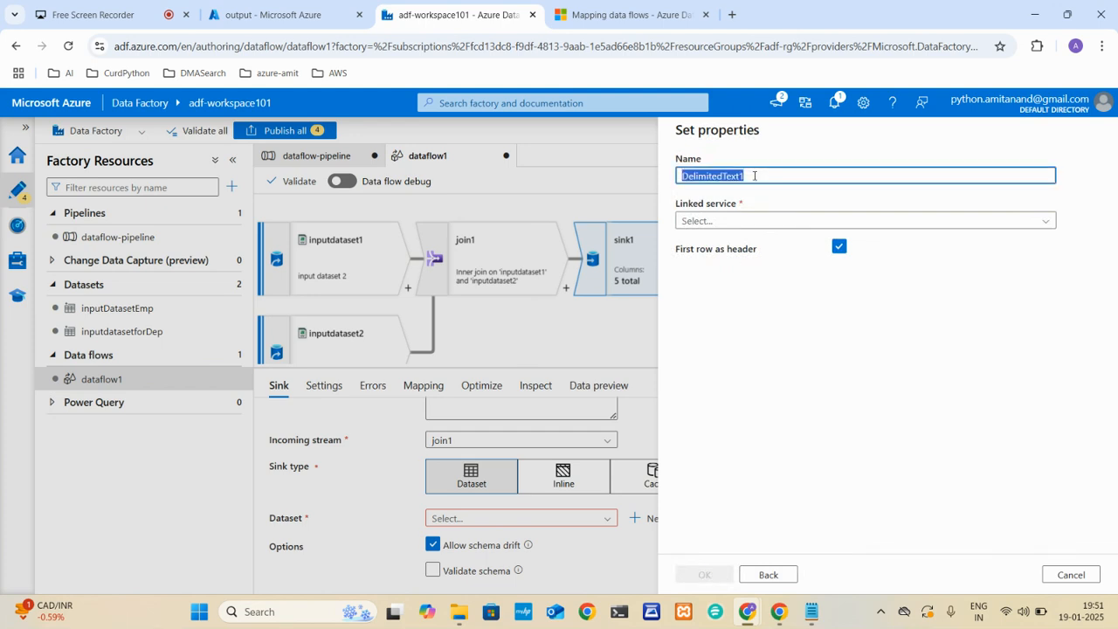
text(fianl )
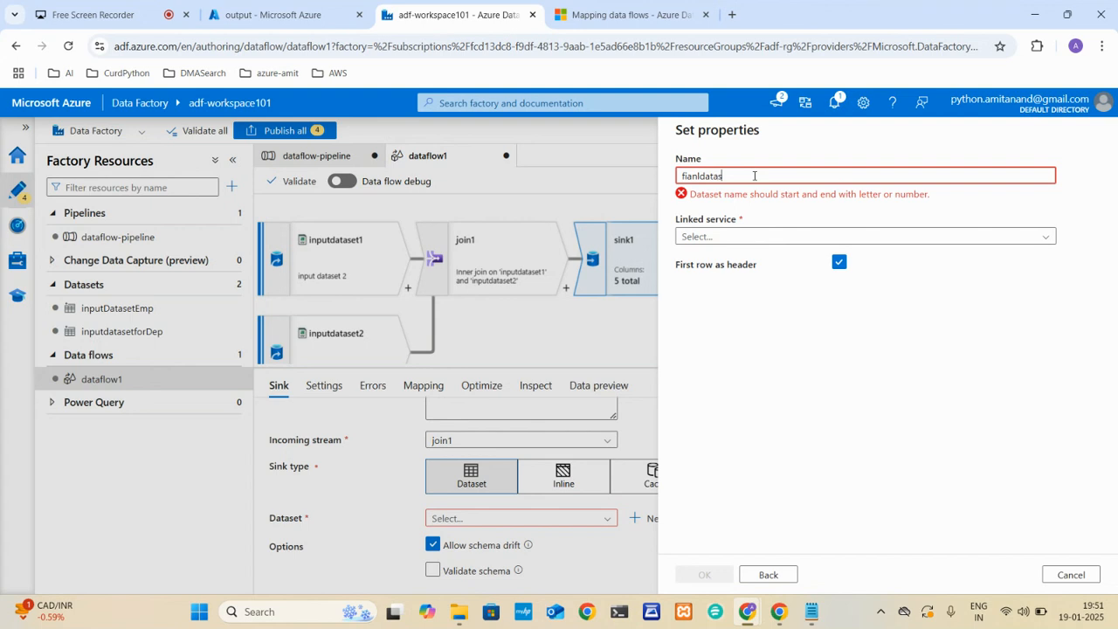
text(ataset)
click(743, 220)
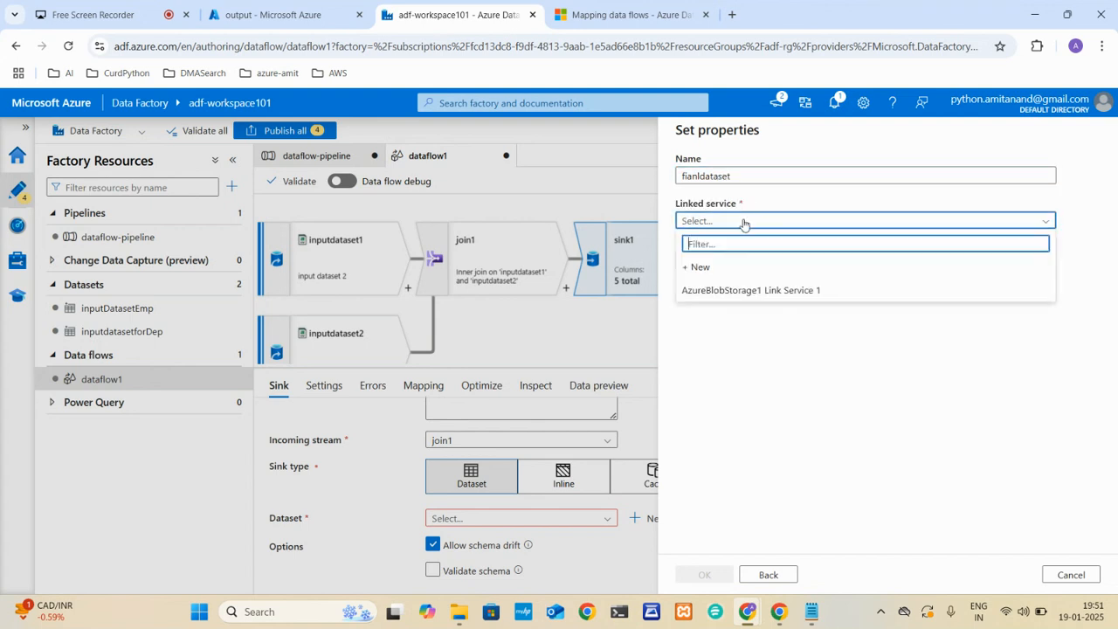
click(717, 292)
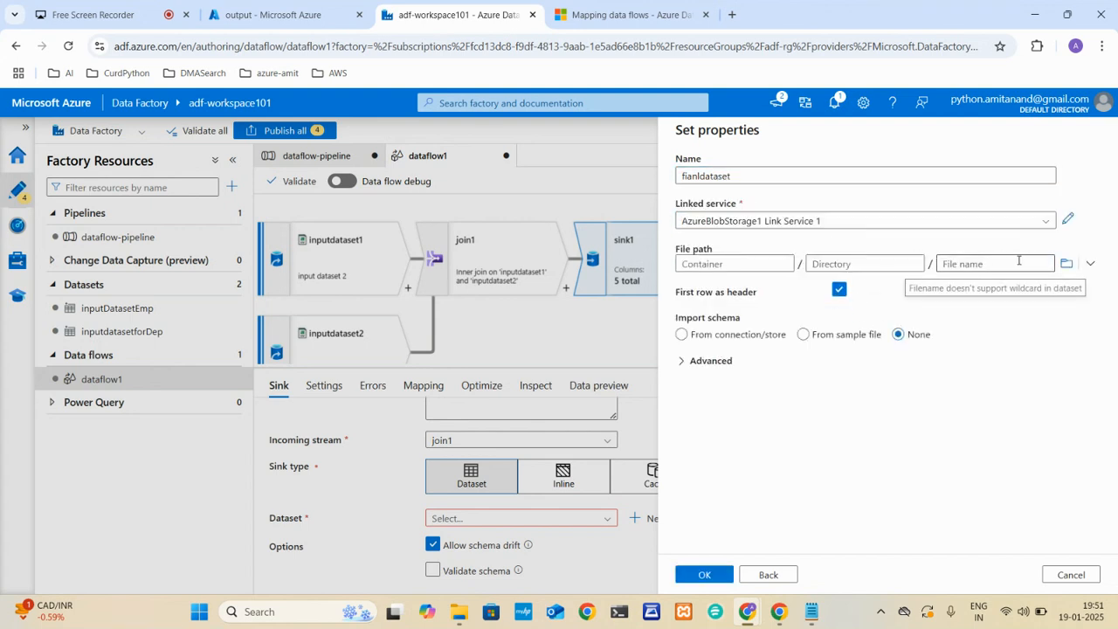
Set the sink dataset's file path to the output container and create the dataset
click(1067, 264)
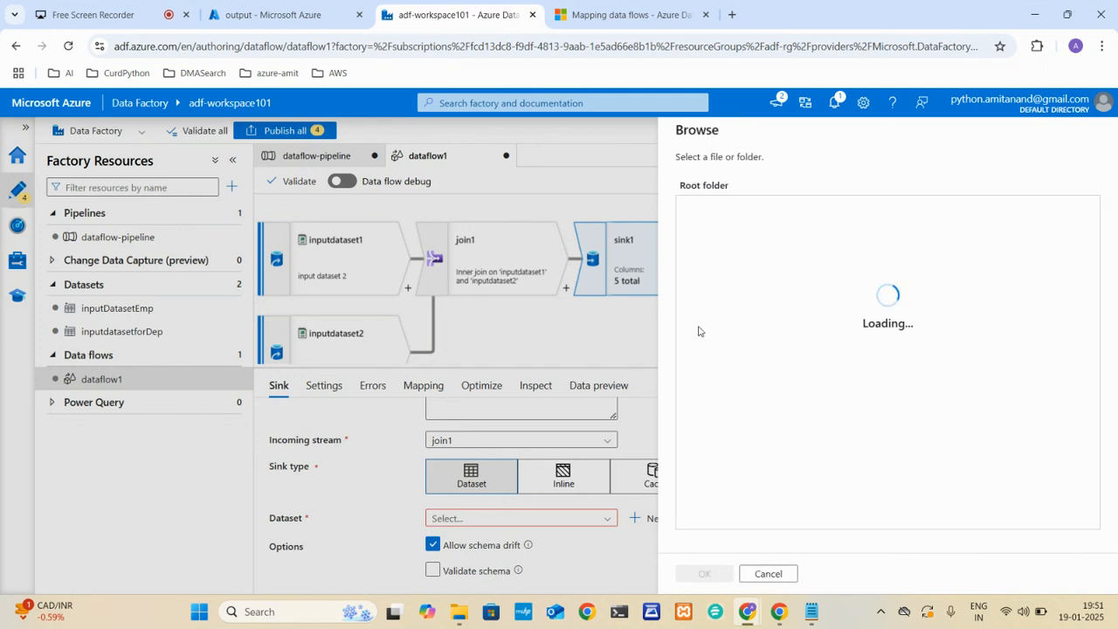
click(709, 233)
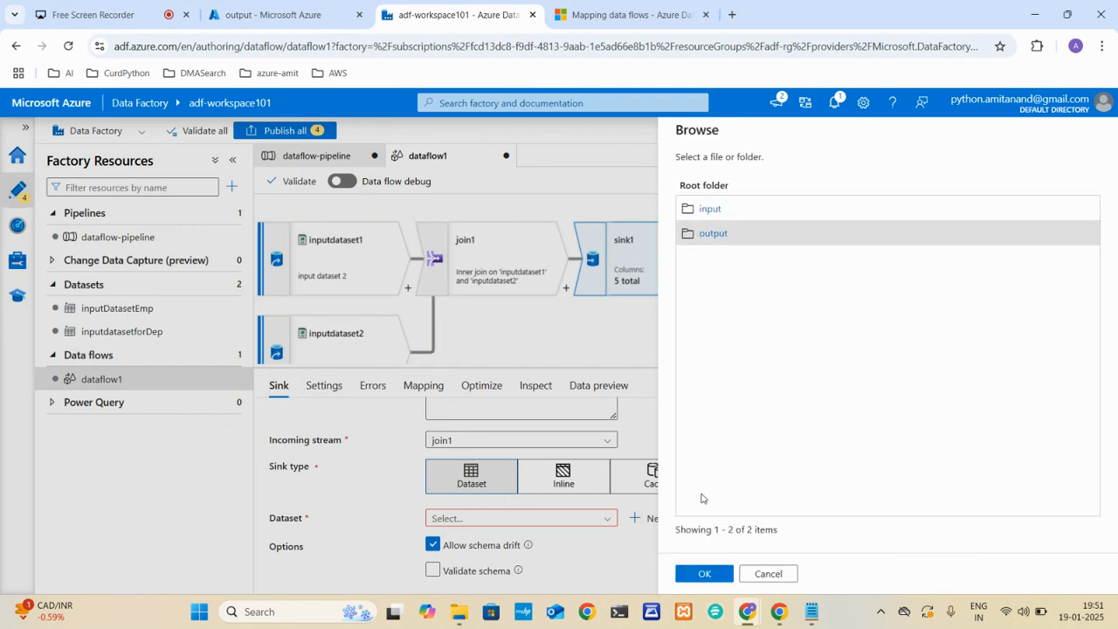
click(700, 575)
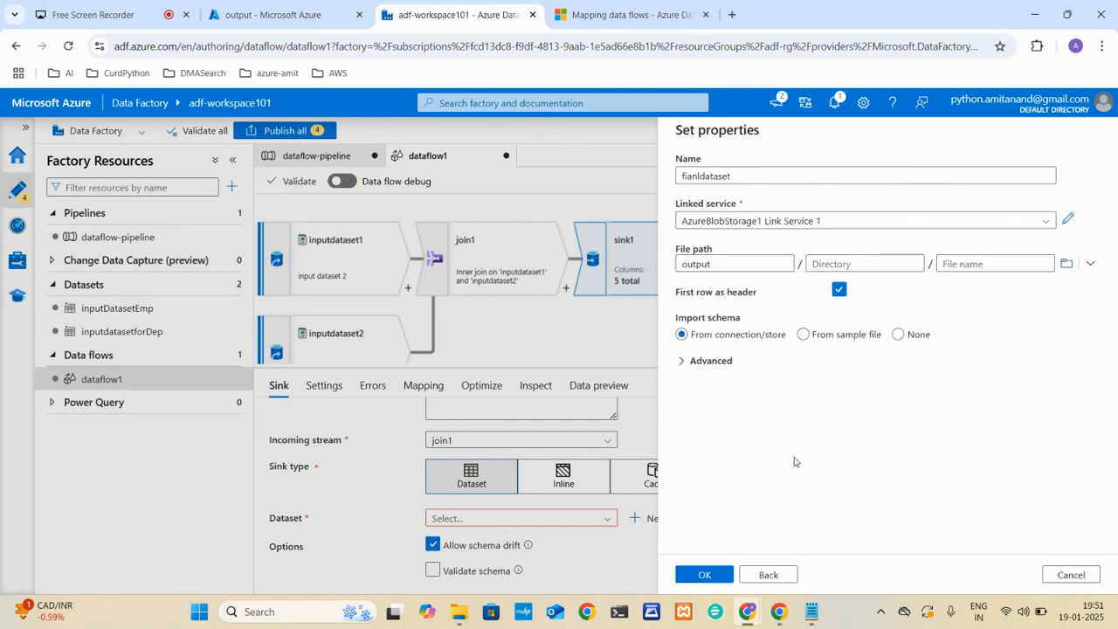
click(705, 576)
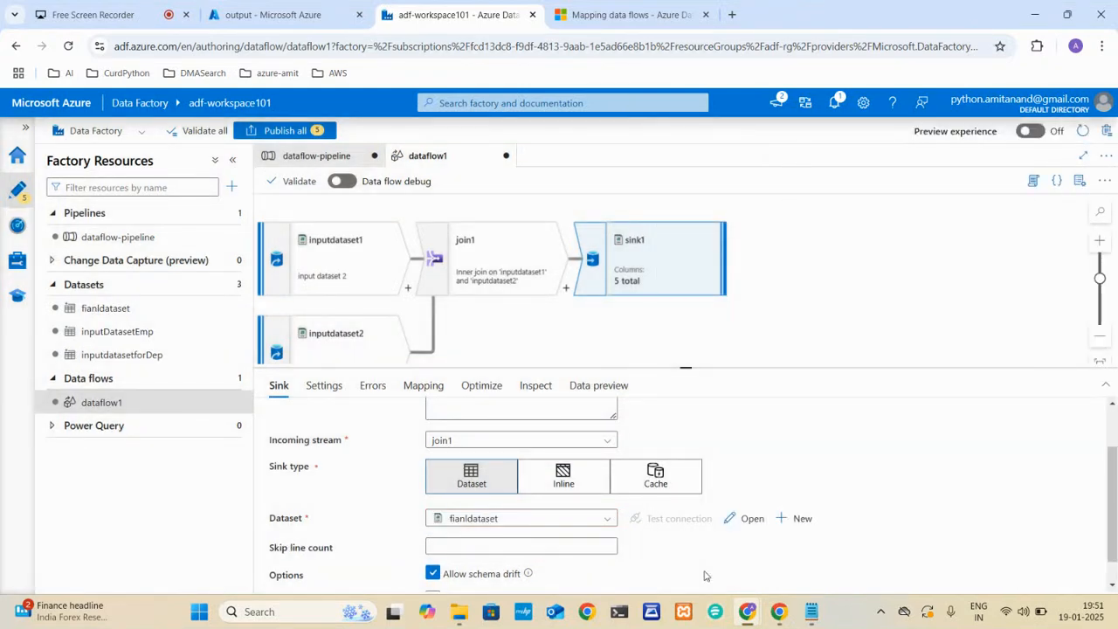
Review the sink's settings and open its data preview
scroll(822, 435, up, 2)
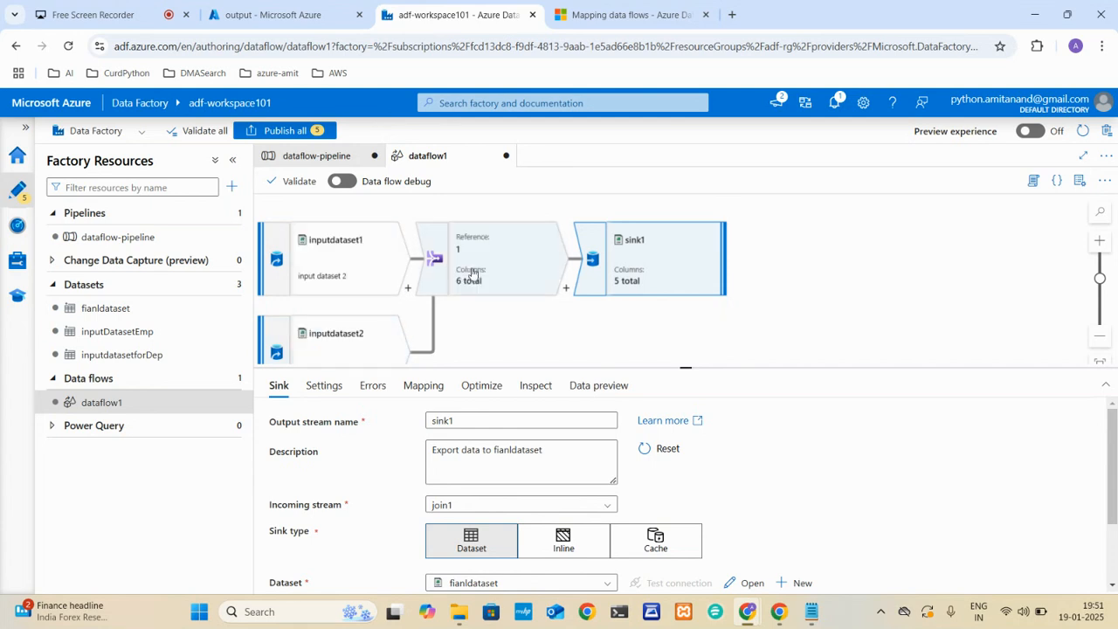
click(598, 392)
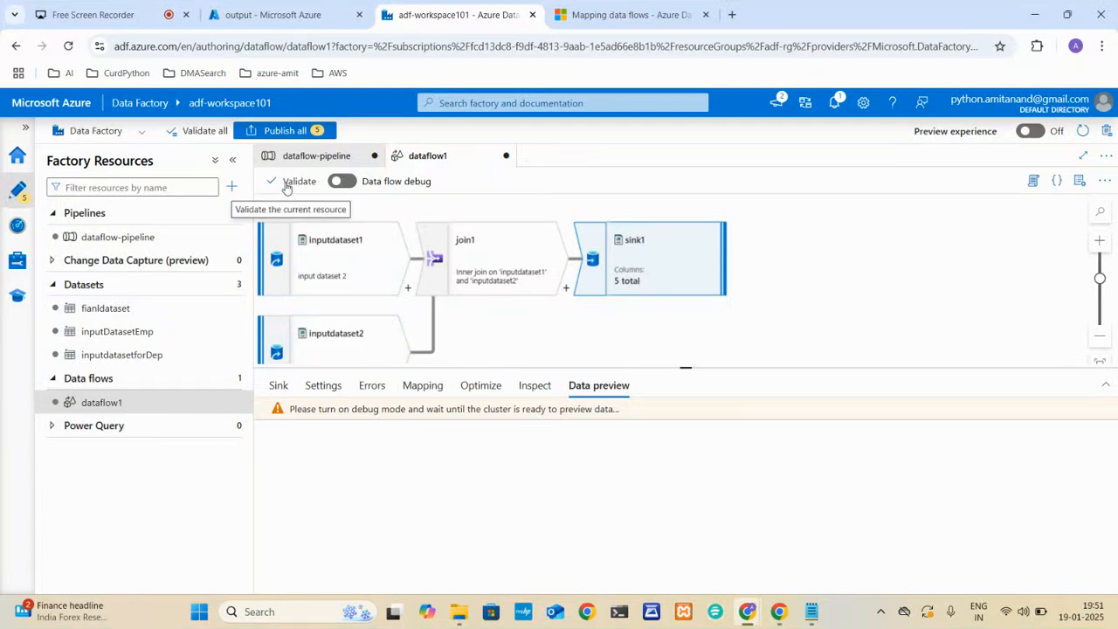
Turn on data flow debug with AutoResolveIntegrationRuntime and a debug time to live of 1 hour
click(351, 182)
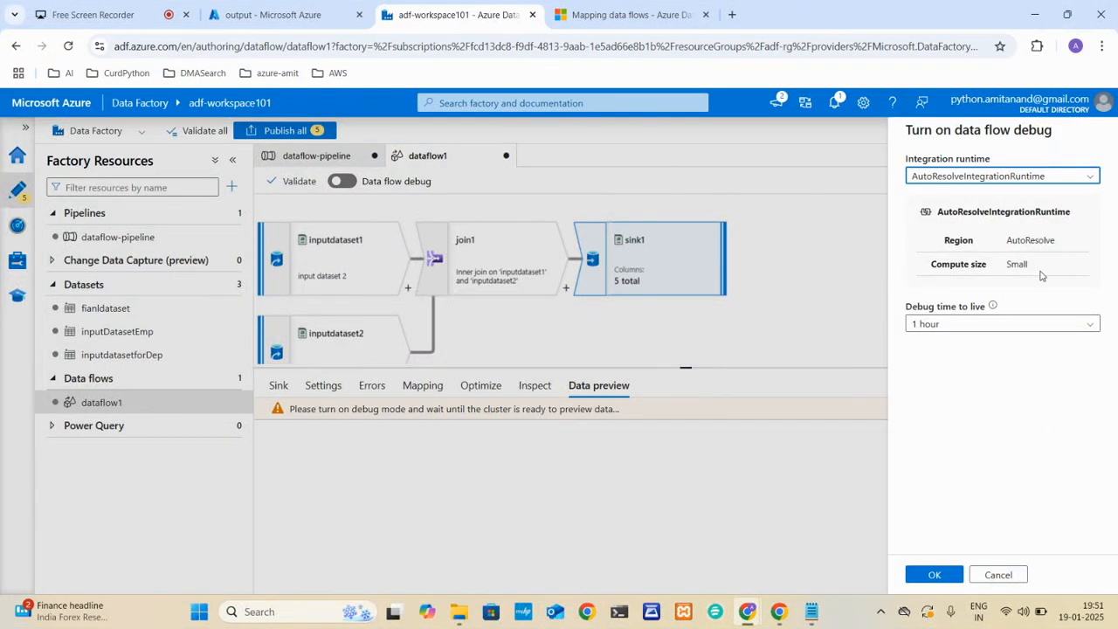
click(1013, 325)
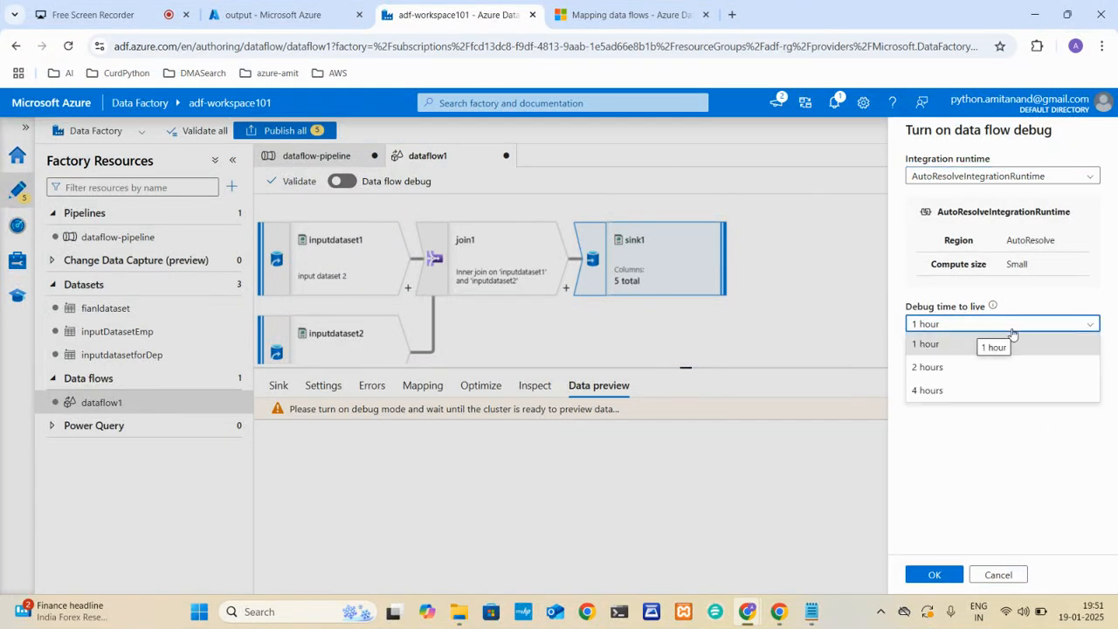
click(1011, 331)
click(1011, 331)
click(1012, 332)
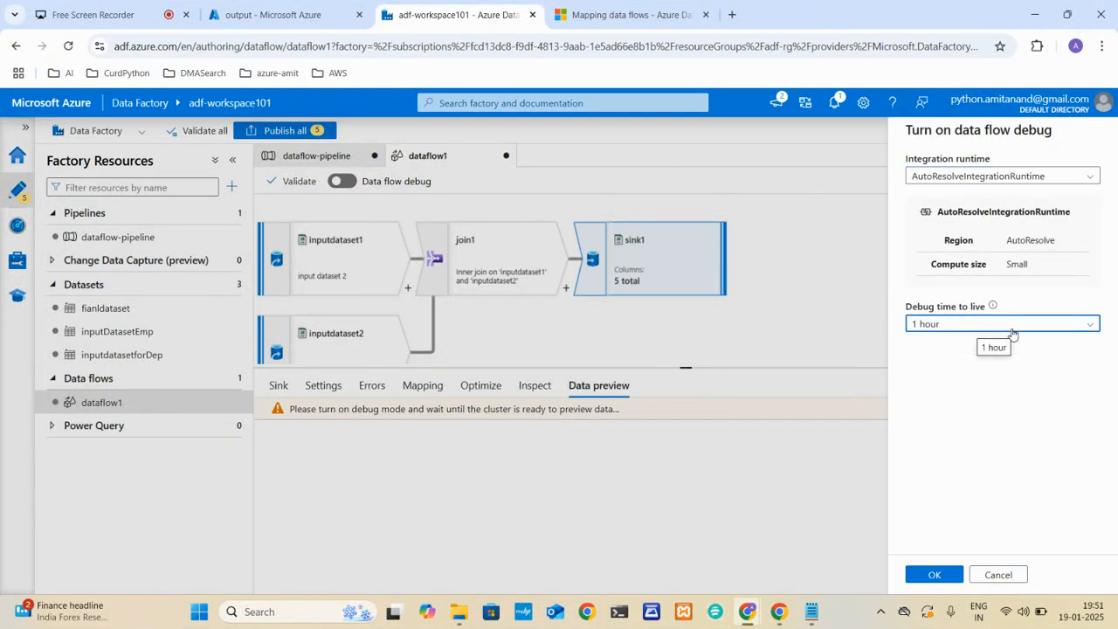
click(933, 577)
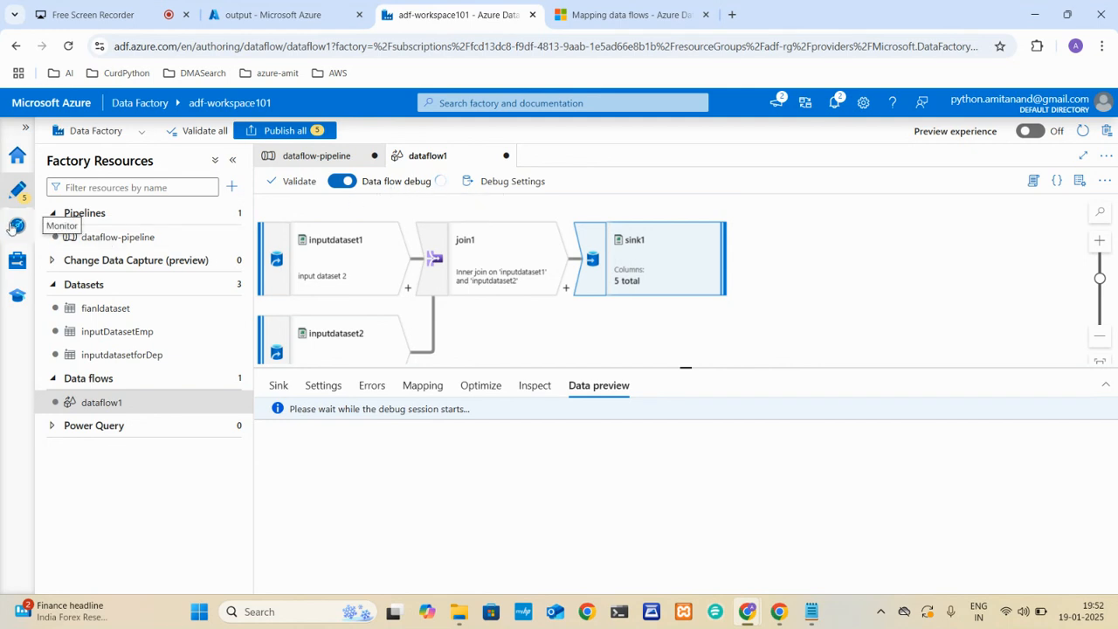
Duplicate the adf-workspace101 browser page and view the active data flow debug sessions in the copy's monitoring area
right_click(445, 19)
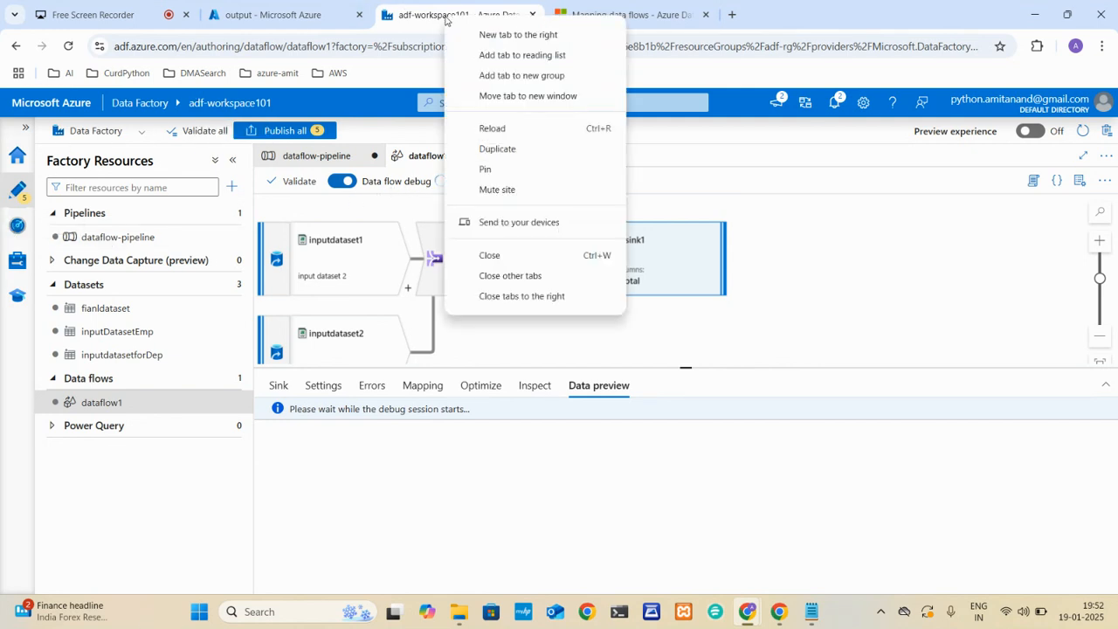
click(498, 149)
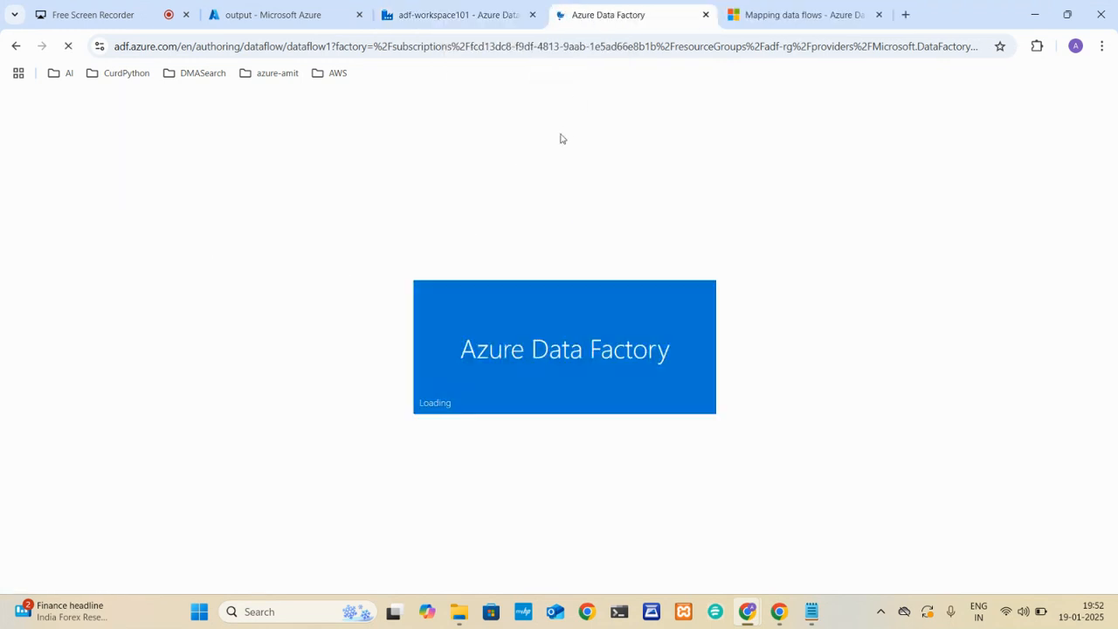
click(416, 11)
click(633, 9)
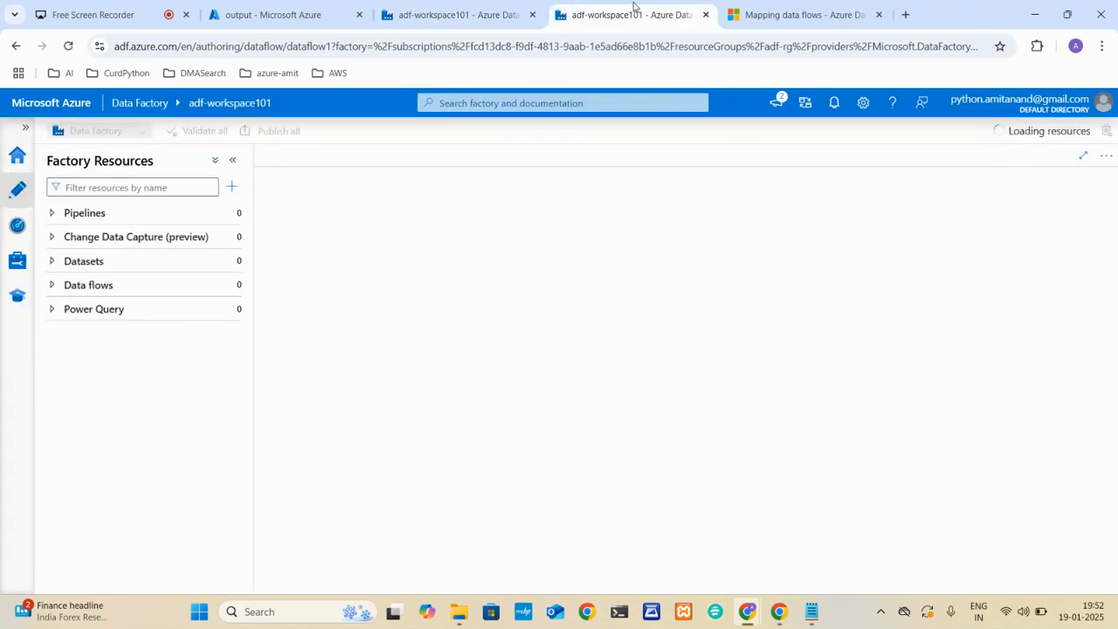
click(17, 226)
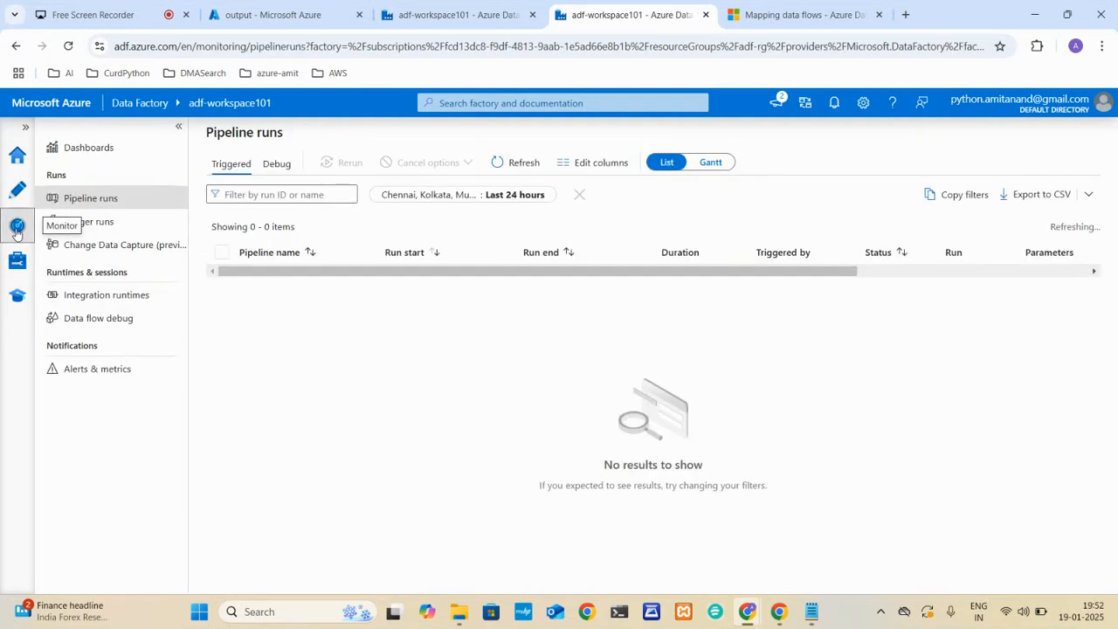
click(103, 321)
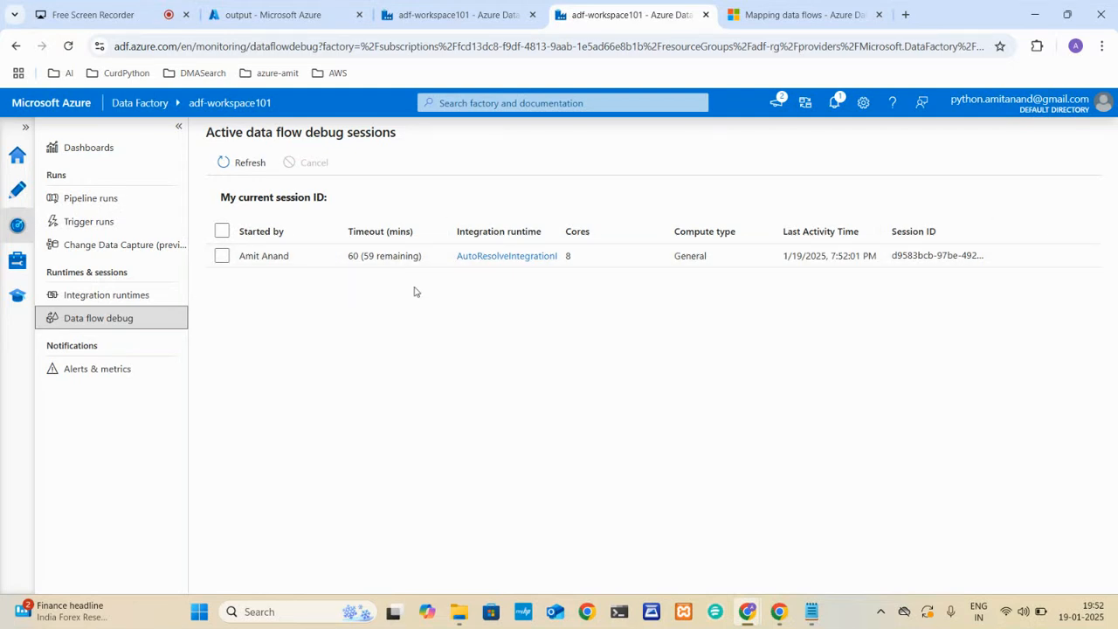
Return to dataflow1 and review the sink1 configuration and the join1 settings
click(460, 28)
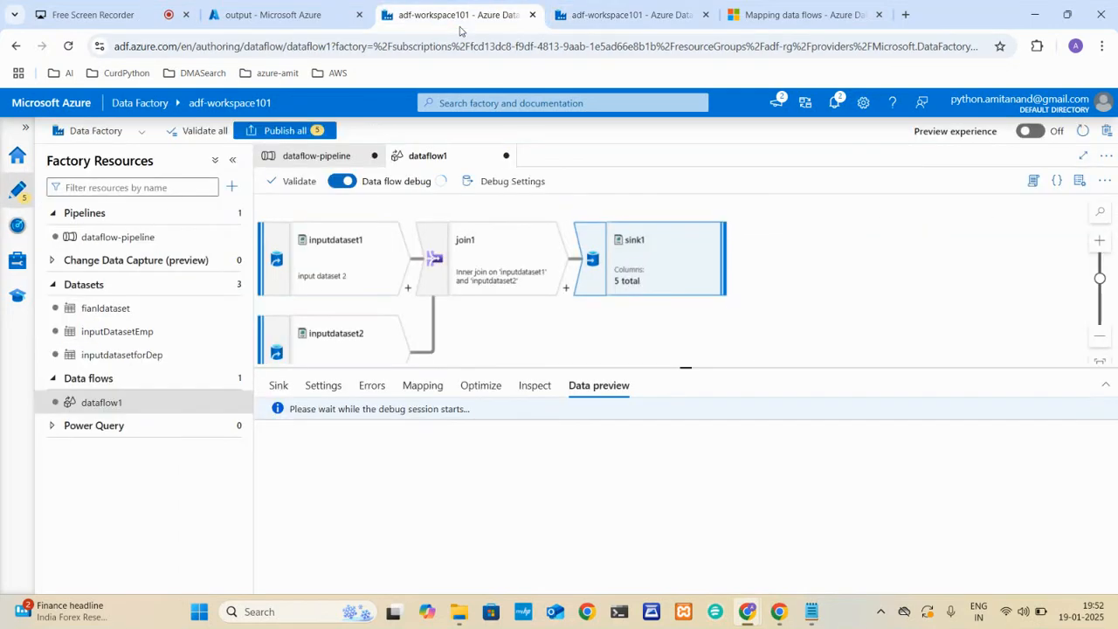
click(529, 388)
click(598, 387)
click(279, 387)
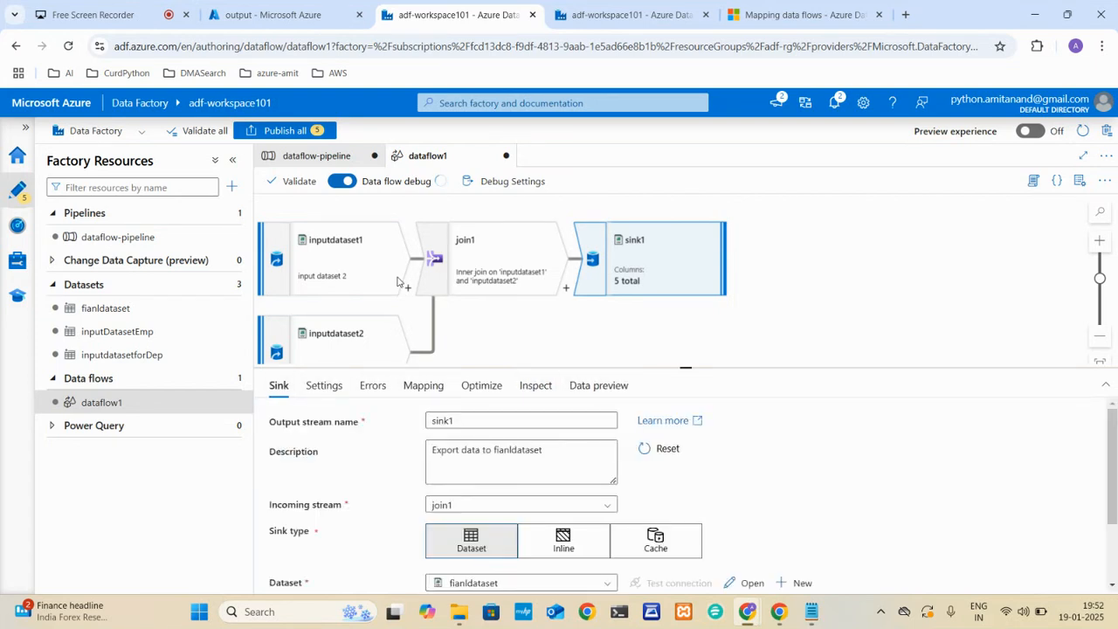
click(479, 270)
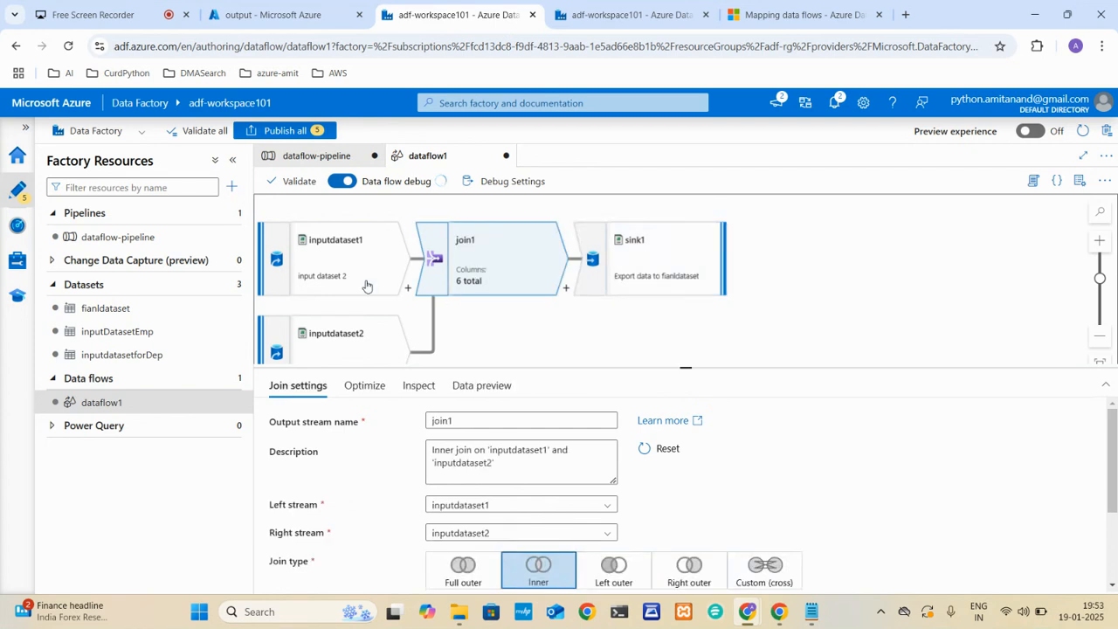
Examine the inputdataset1 source's options, projection, partitioning, column list and data preview
click(347, 264)
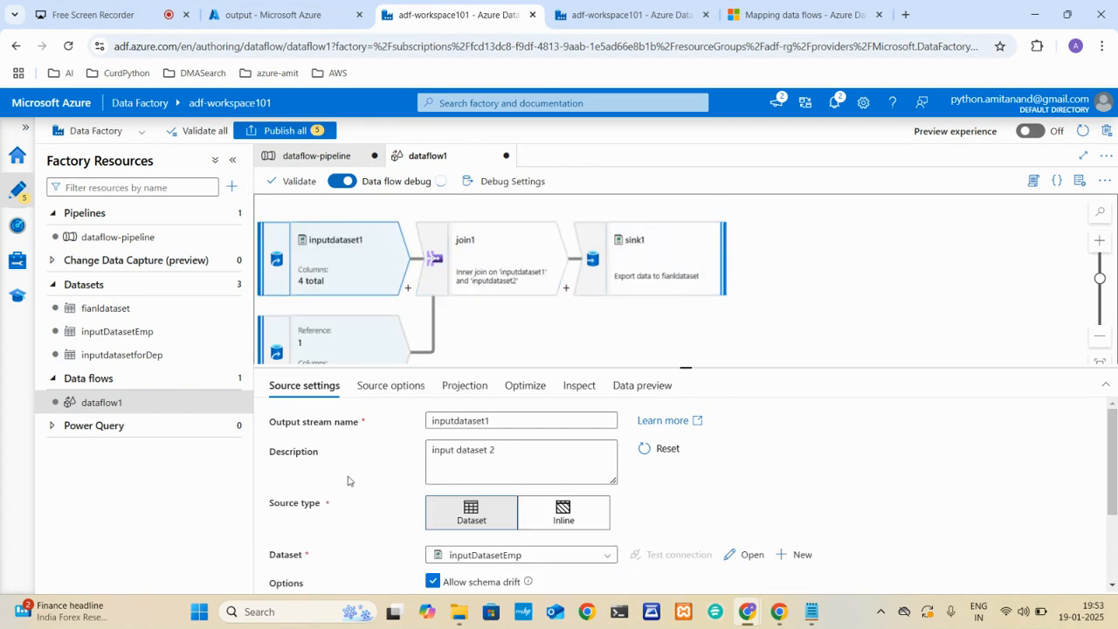
click(390, 385)
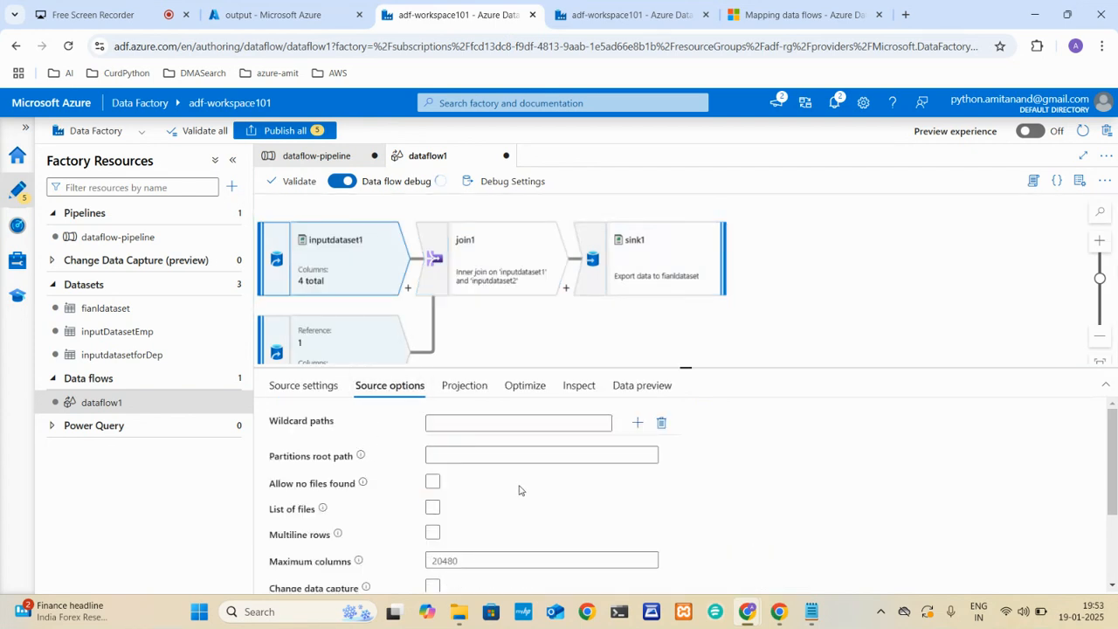
click(477, 387)
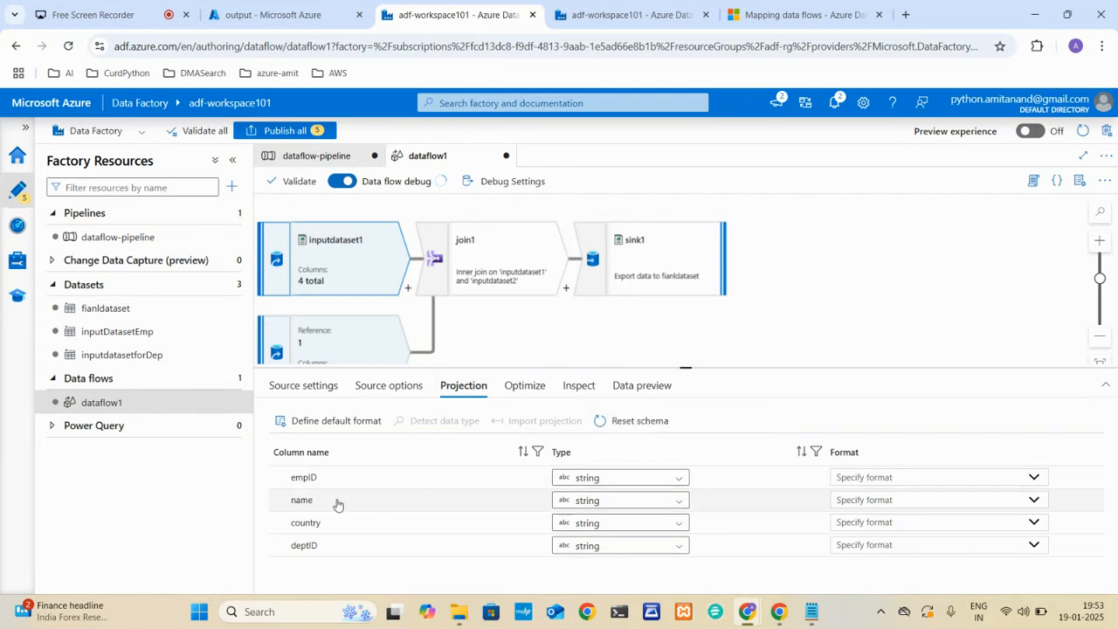
click(533, 386)
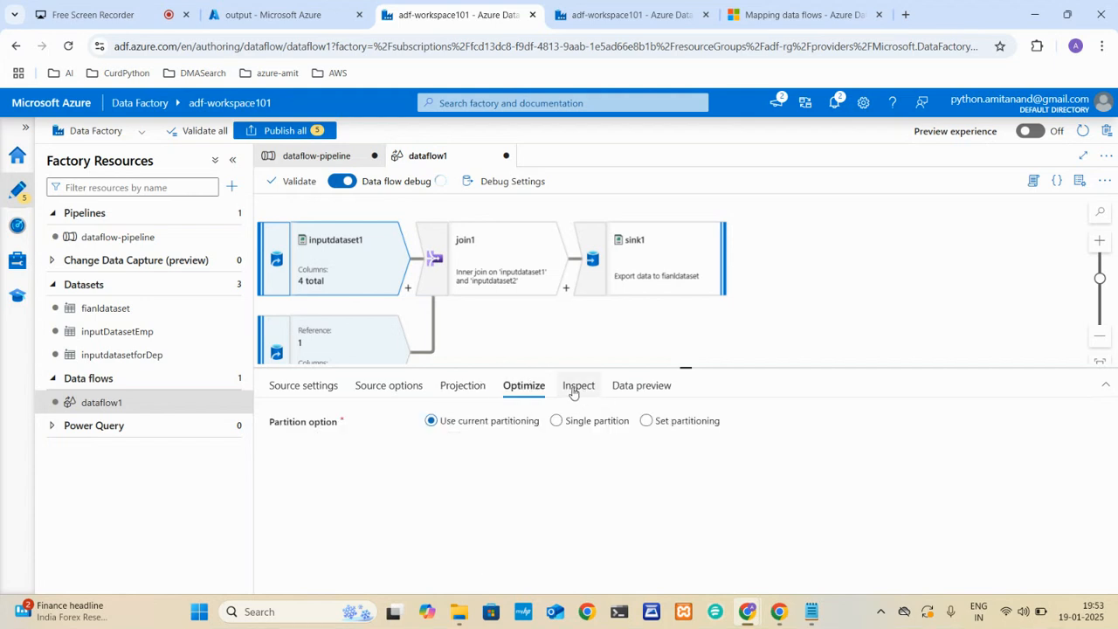
click(572, 391)
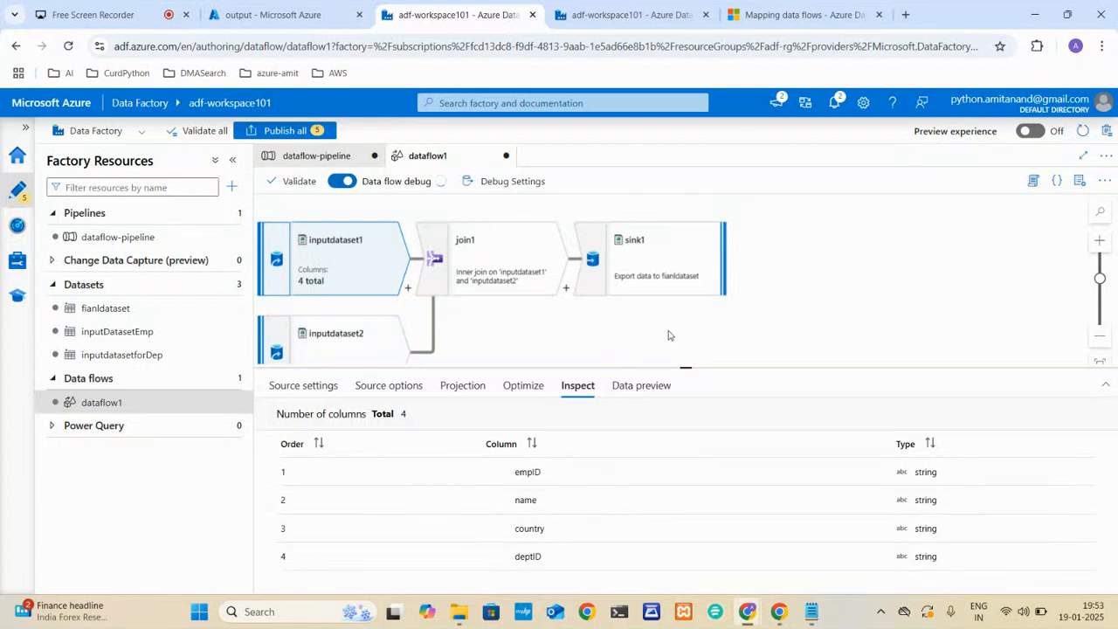
click(644, 389)
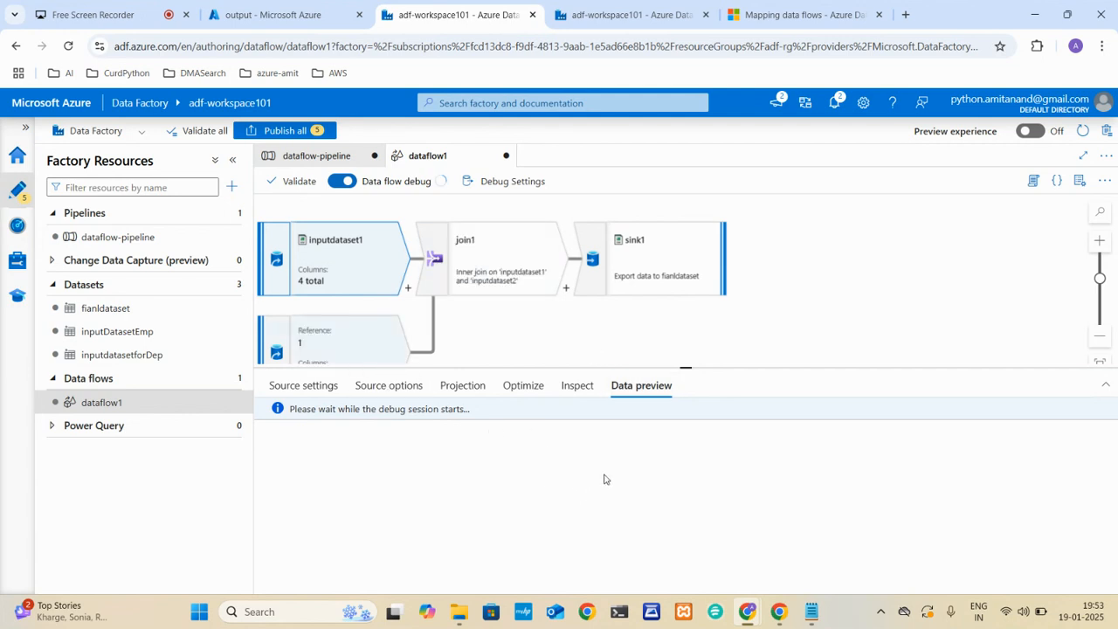
click(311, 389)
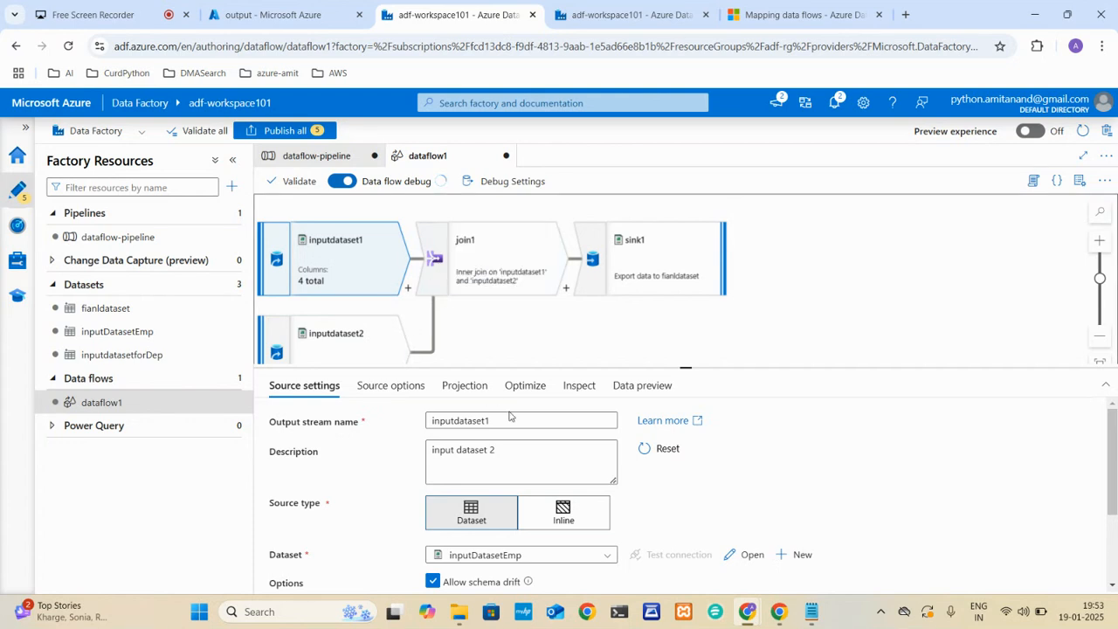
click(629, 389)
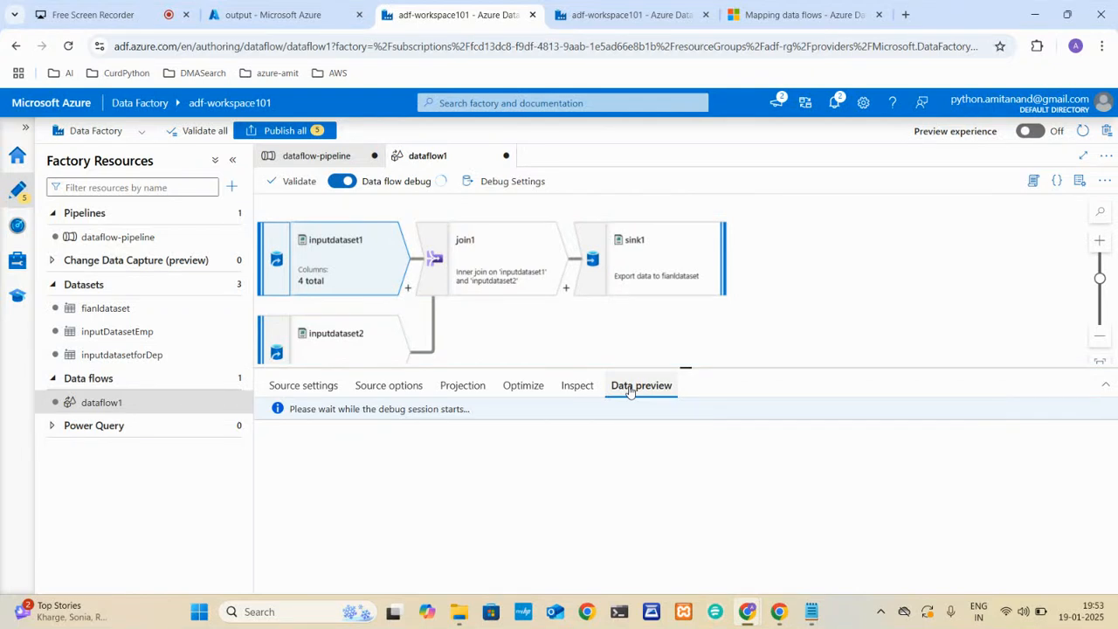
click(308, 386)
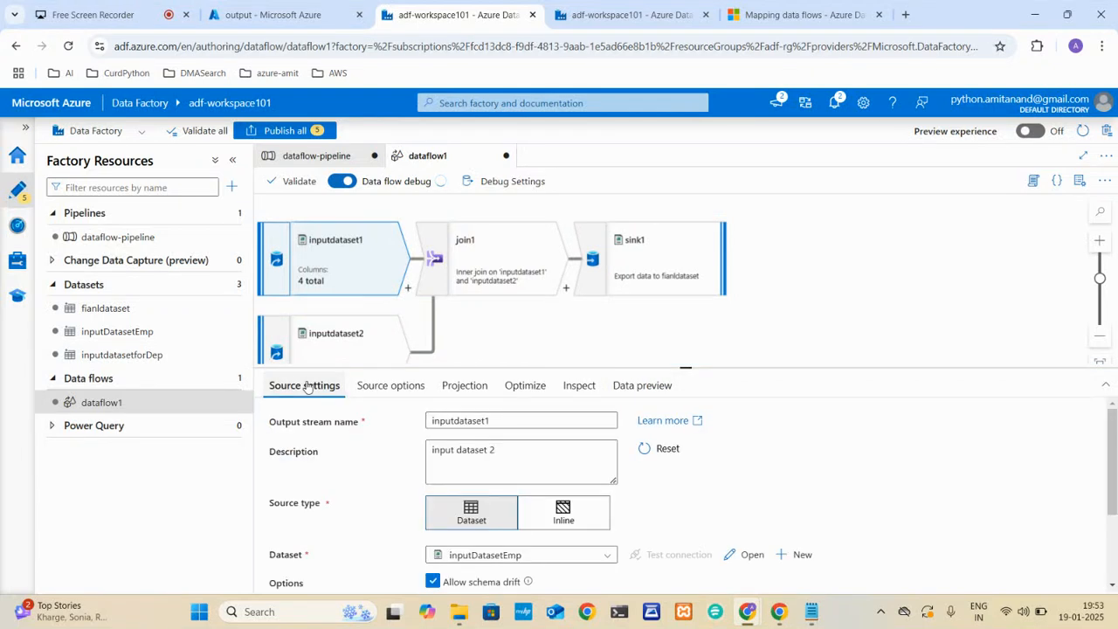
click(392, 388)
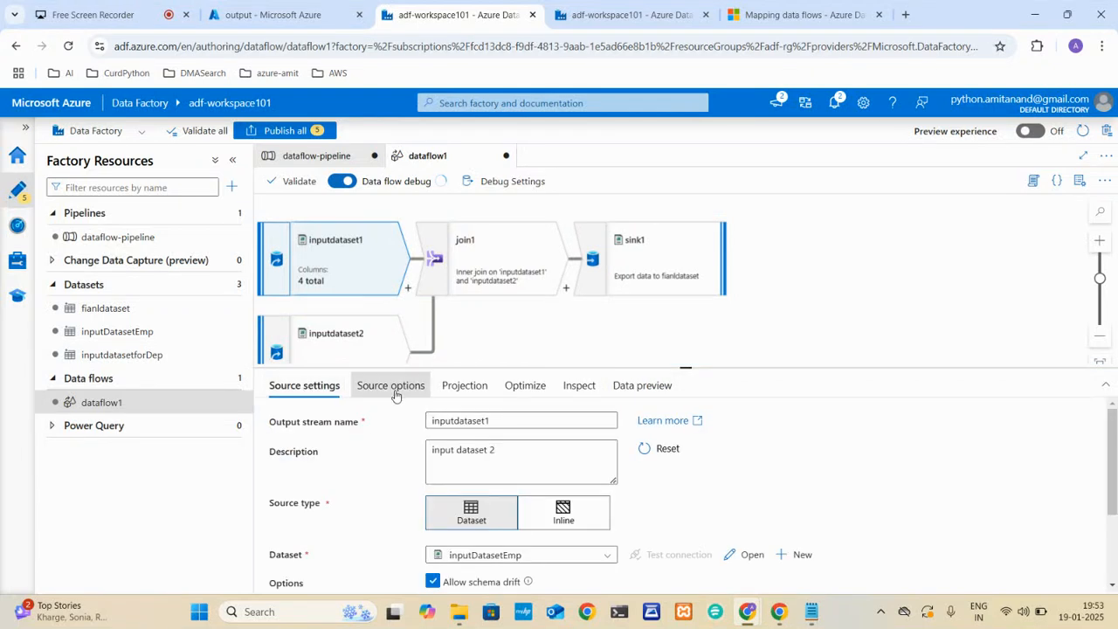
click(480, 391)
click(633, 389)
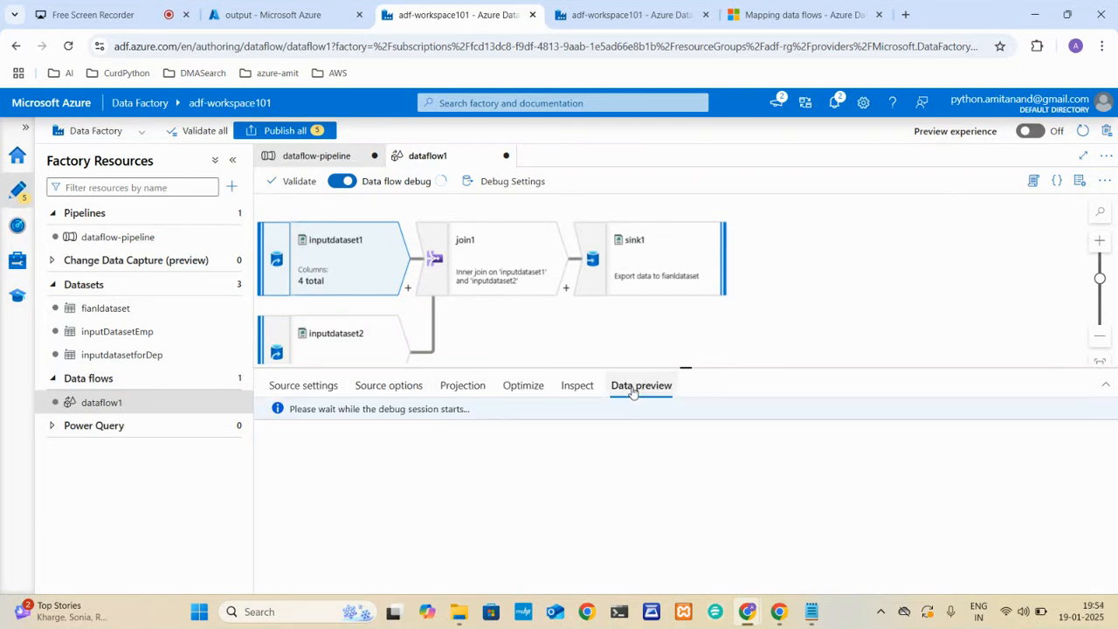
click(463, 391)
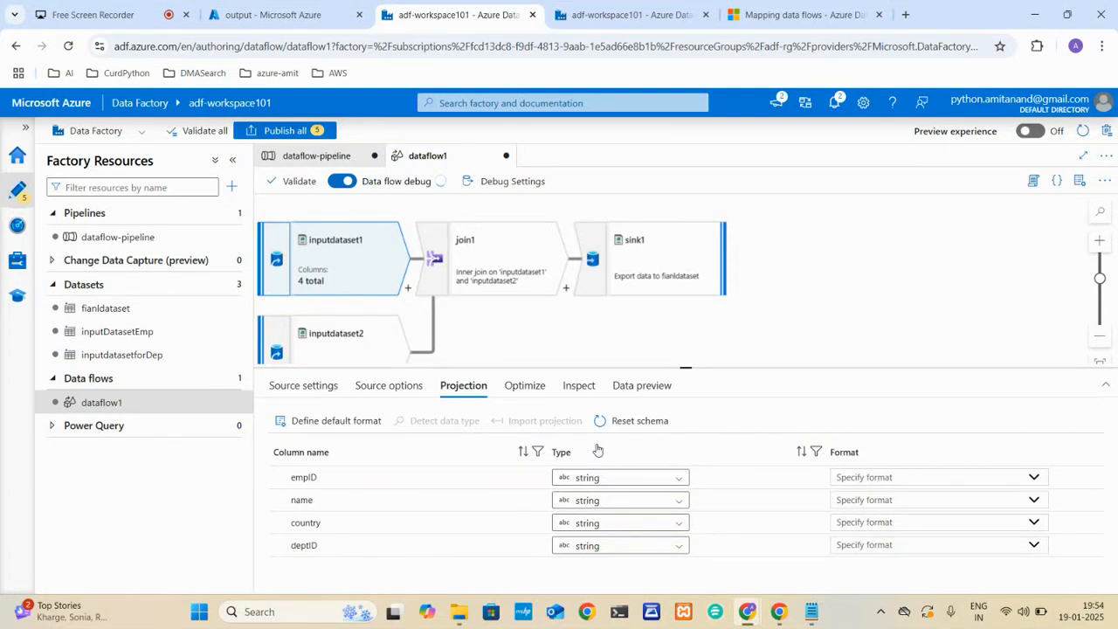
click(371, 386)
click(332, 386)
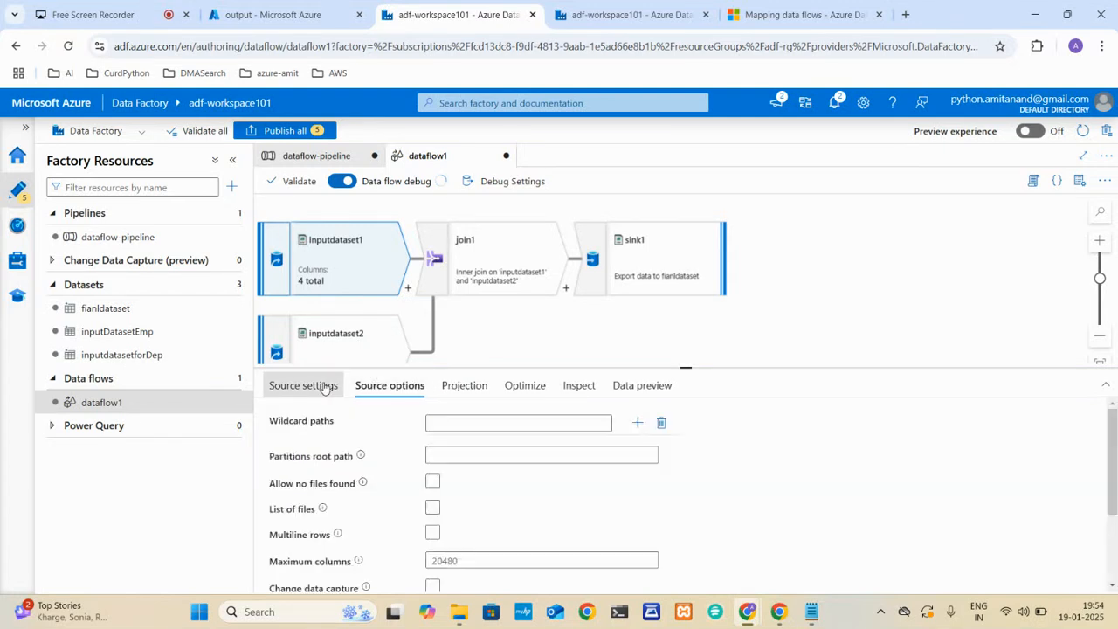
click(631, 387)
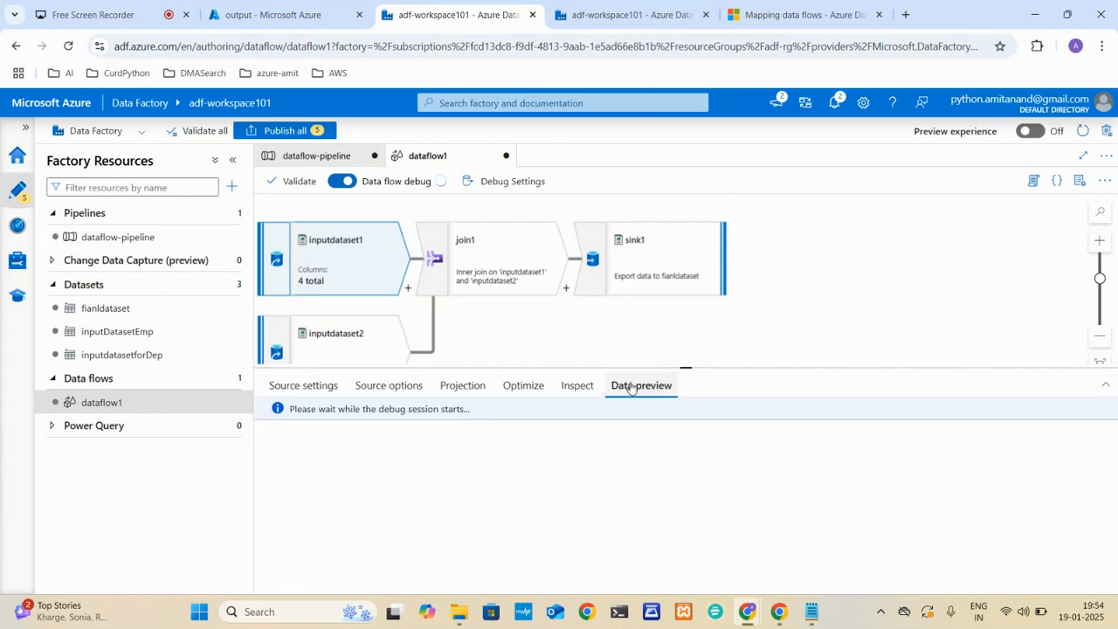
Refresh the active data flow debug sessions list and recheck the data preview of inputdataset1 in dataflow1
click(442, 185)
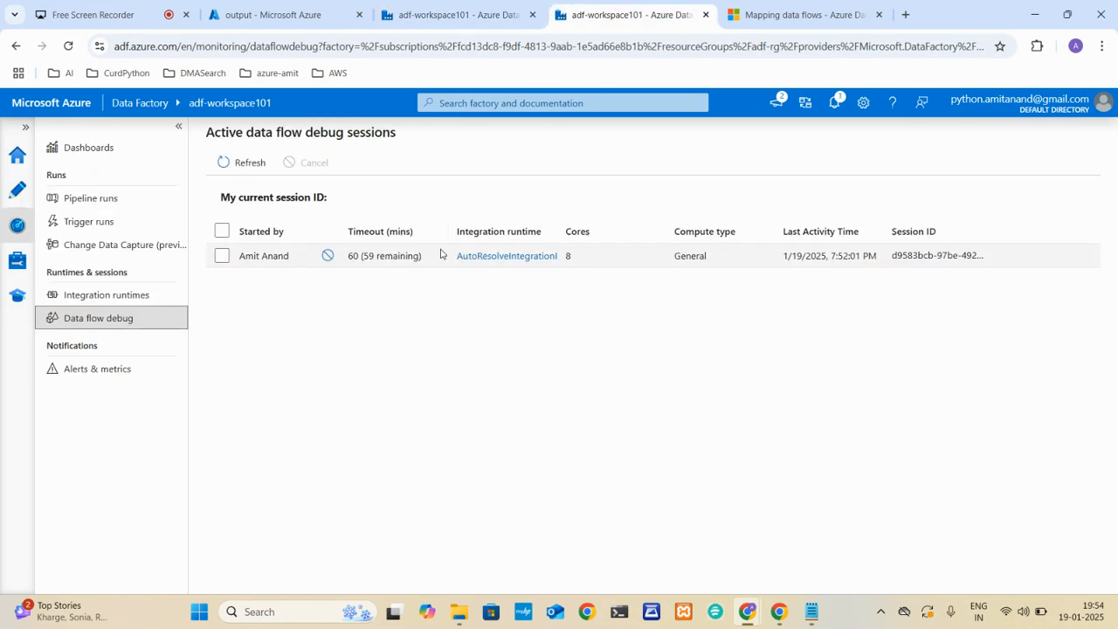
click(245, 171)
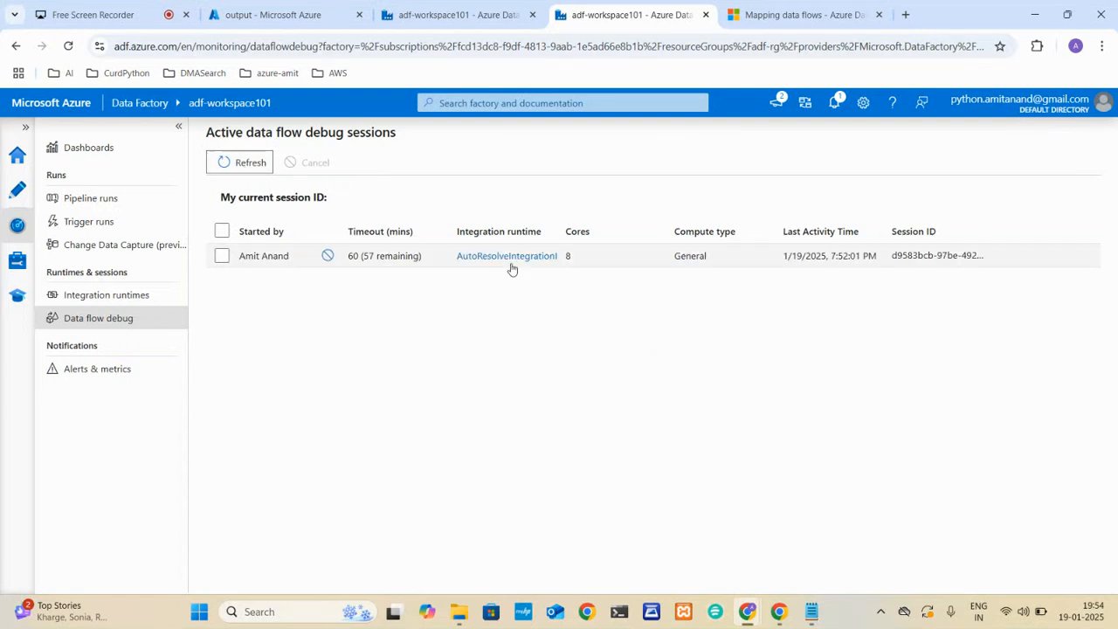
click(481, 6)
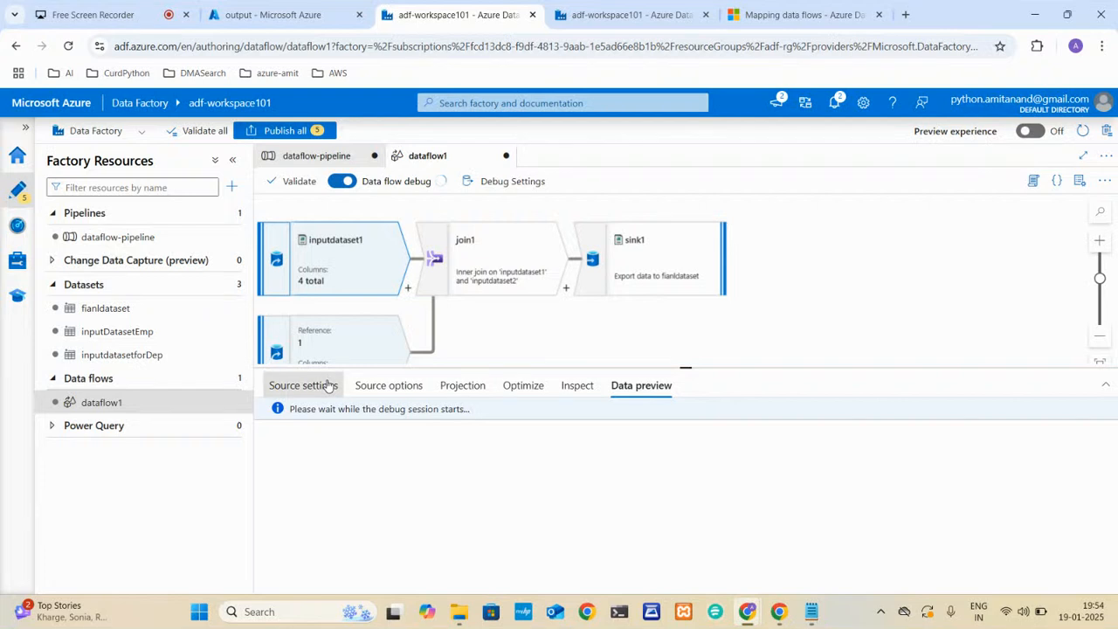
click(329, 385)
click(653, 386)
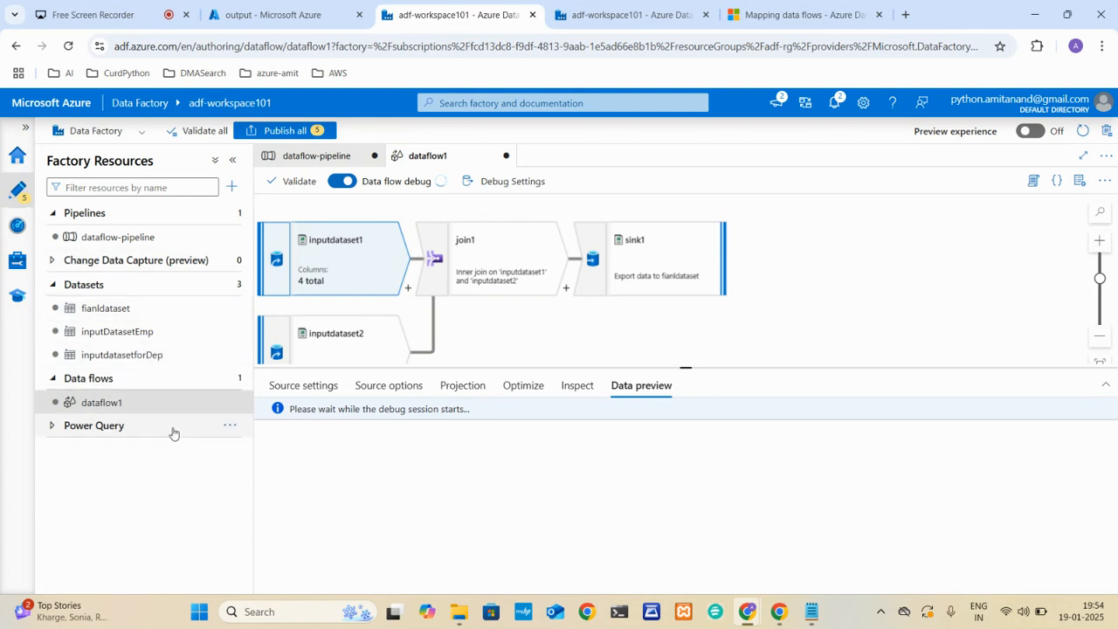
Add a Data flow activity to the dataflow-pipeline canvas and review its general settings
click(307, 154)
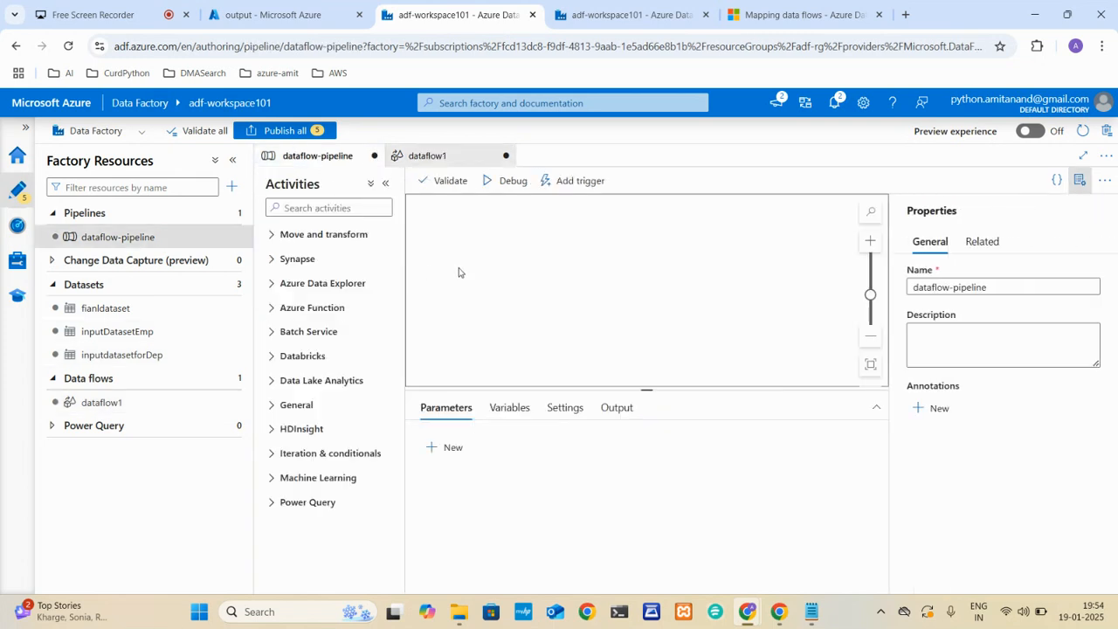
click(274, 236)
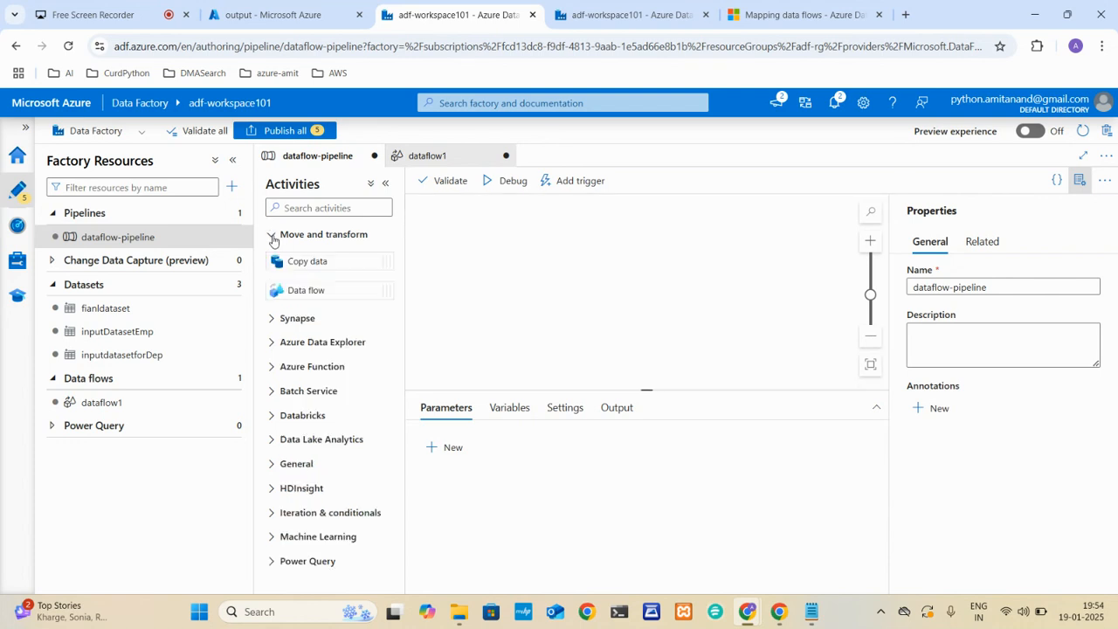
drag(313, 292, 532, 269)
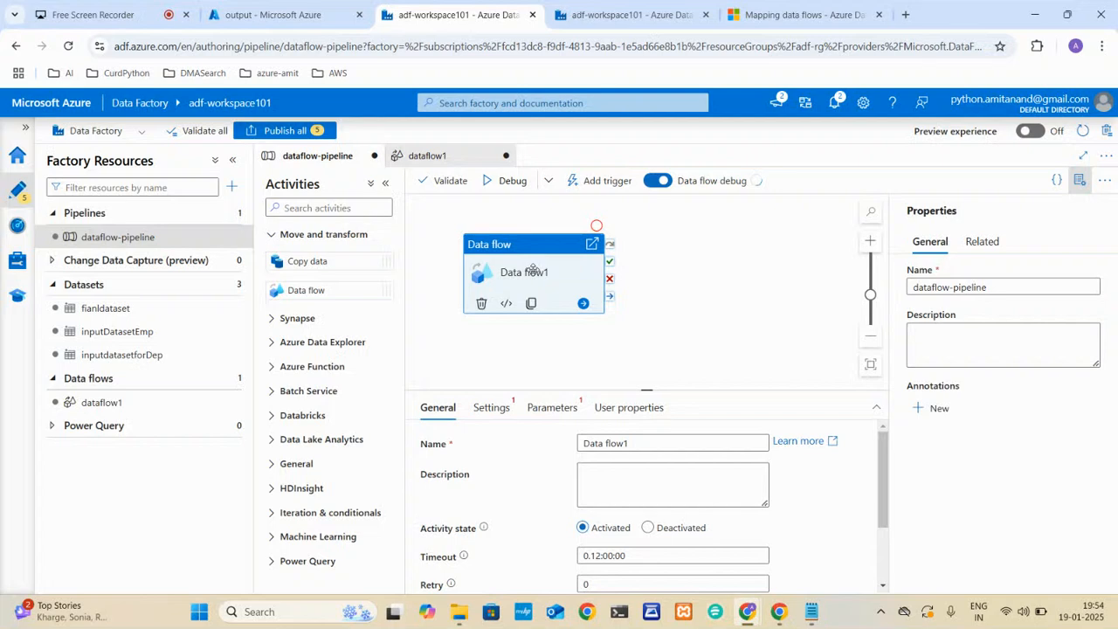
scroll(644, 483, down, 2)
scroll(644, 483, up, 2)
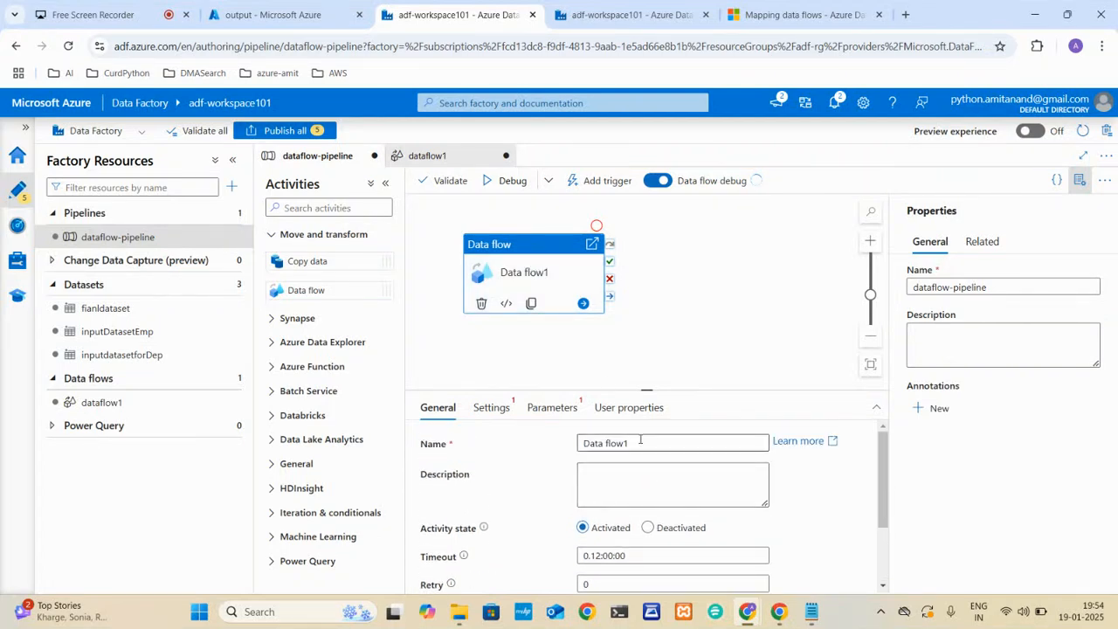
click(644, 443)
scroll(615, 483, down, 2)
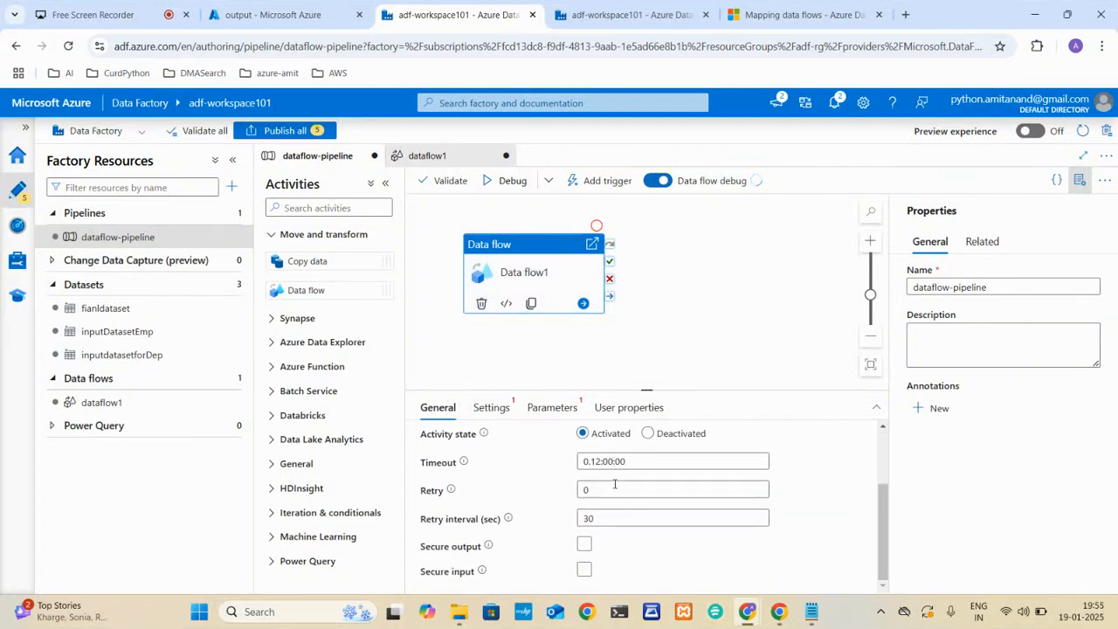
Assign dataflow1 as the data flow run by the Data flow1 activity in dataflow-pipeline
scroll(614, 483, up, 2)
click(491, 407)
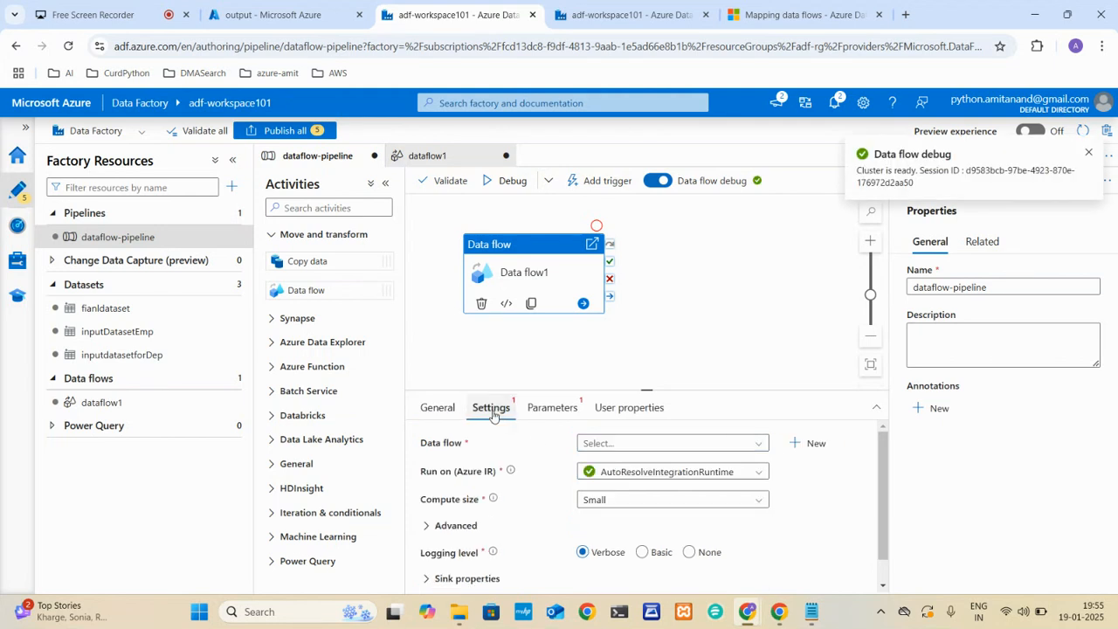
click(758, 446)
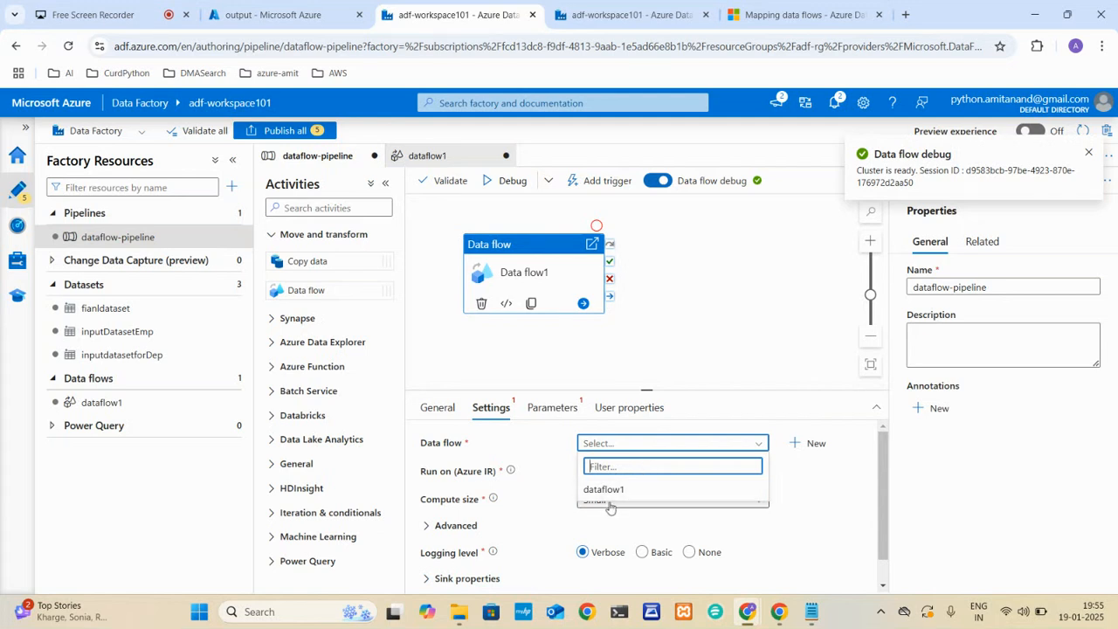
click(626, 490)
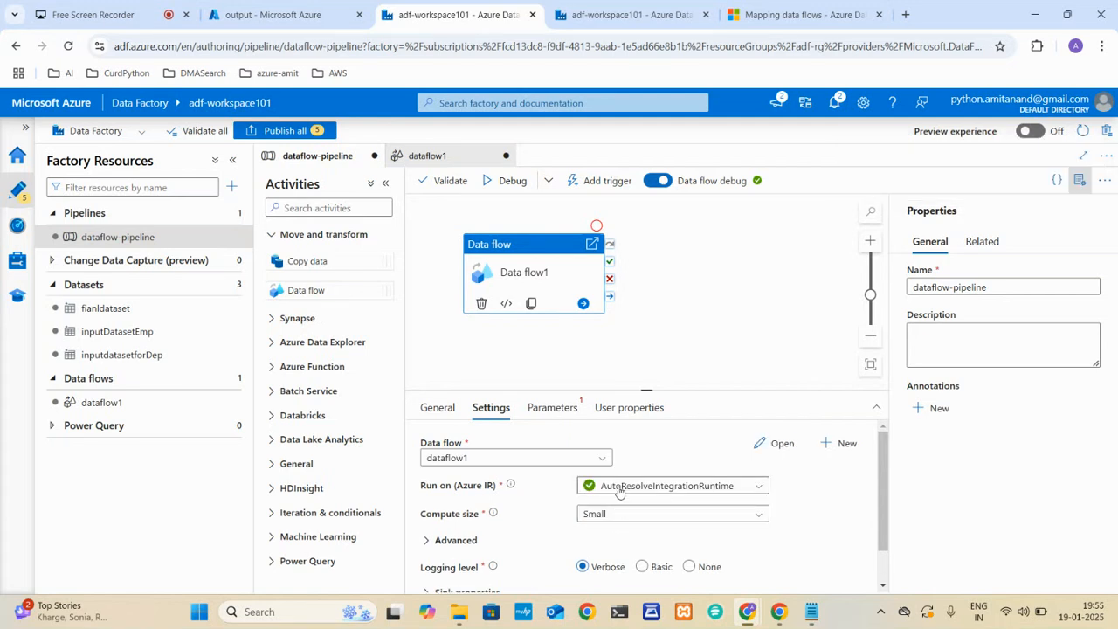
Review the Data flow1 activity's runtime and logging settings, parameters and user properties
scroll(618, 490, down, 1)
scroll(621, 491, up, 1)
scroll(549, 464, down, 1)
scroll(549, 463, up, 1)
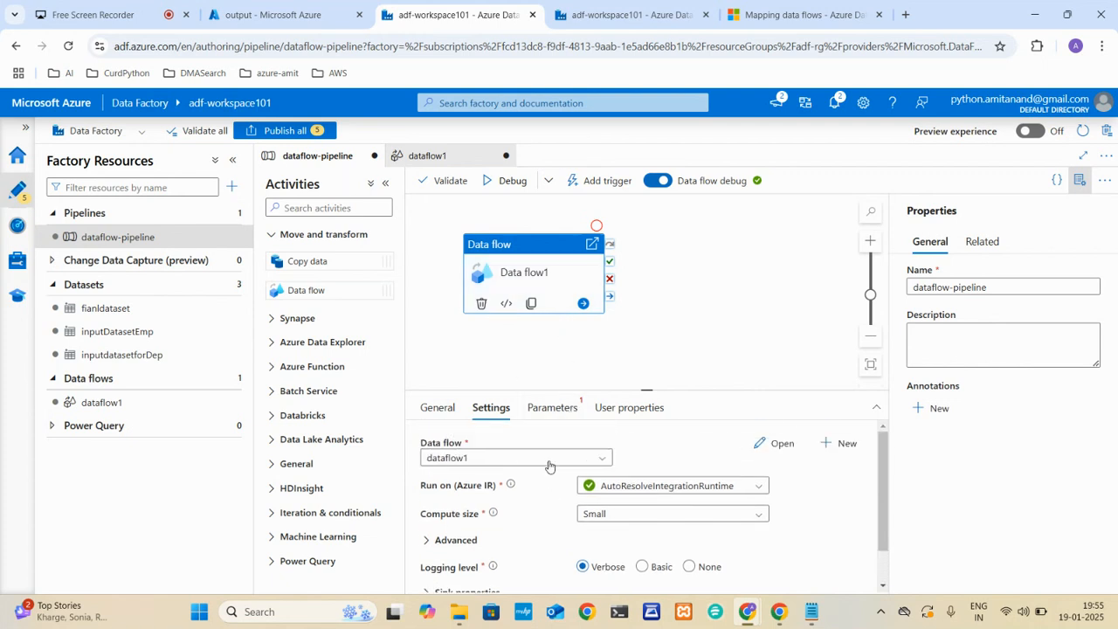
click(566, 408)
click(625, 407)
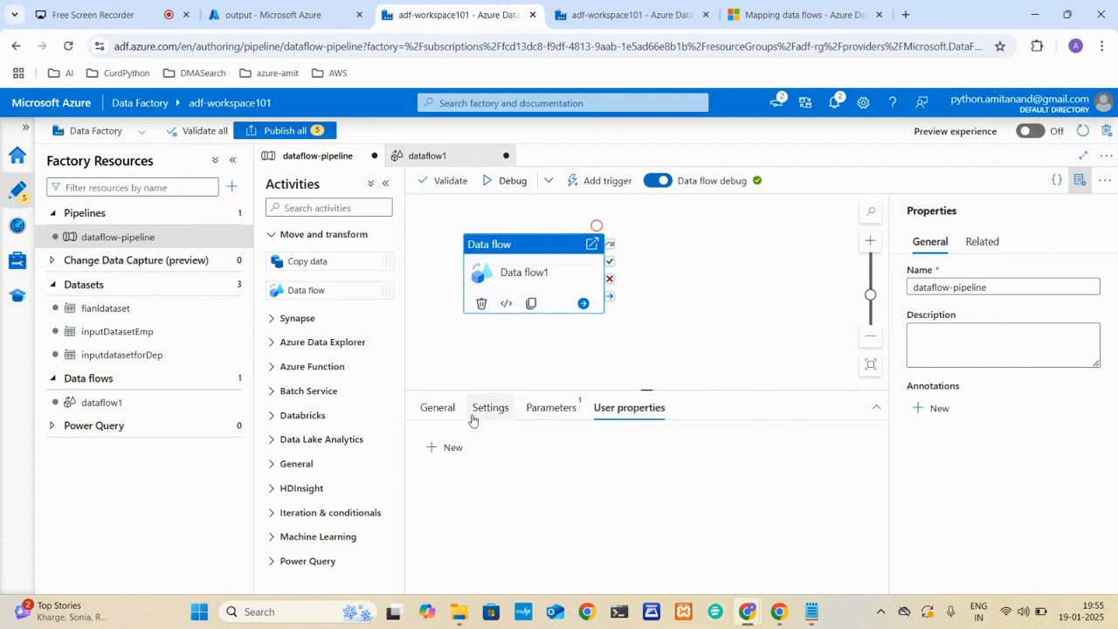
click(483, 412)
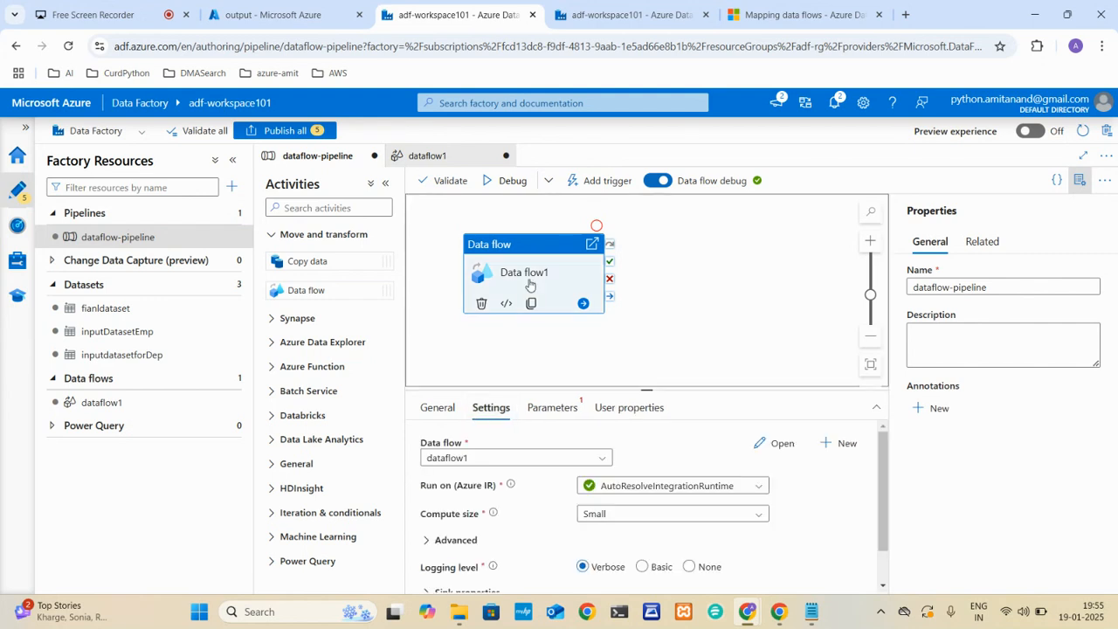
Refresh inputdataset1's data preview in dataflow1 and check the output container in the Azure portal while it loads
click(417, 156)
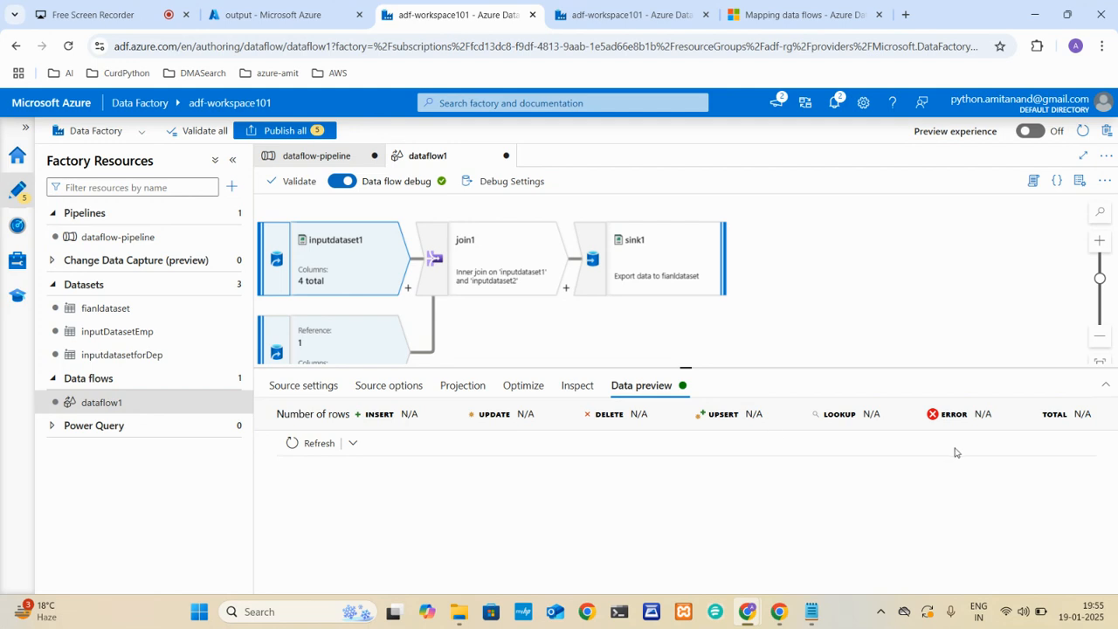
click(303, 443)
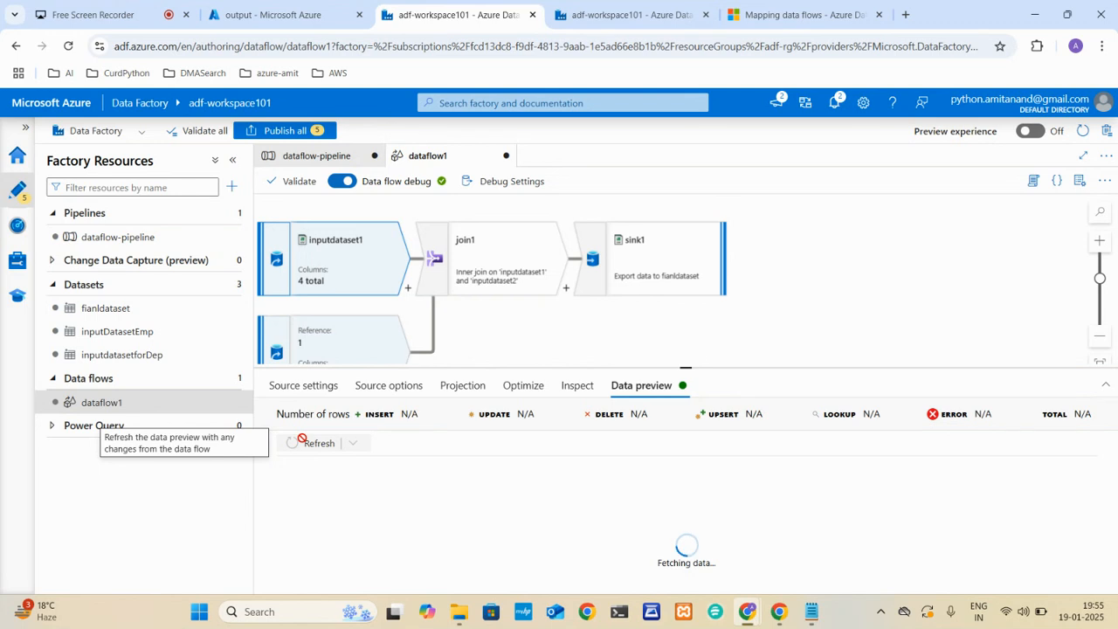
click(323, 156)
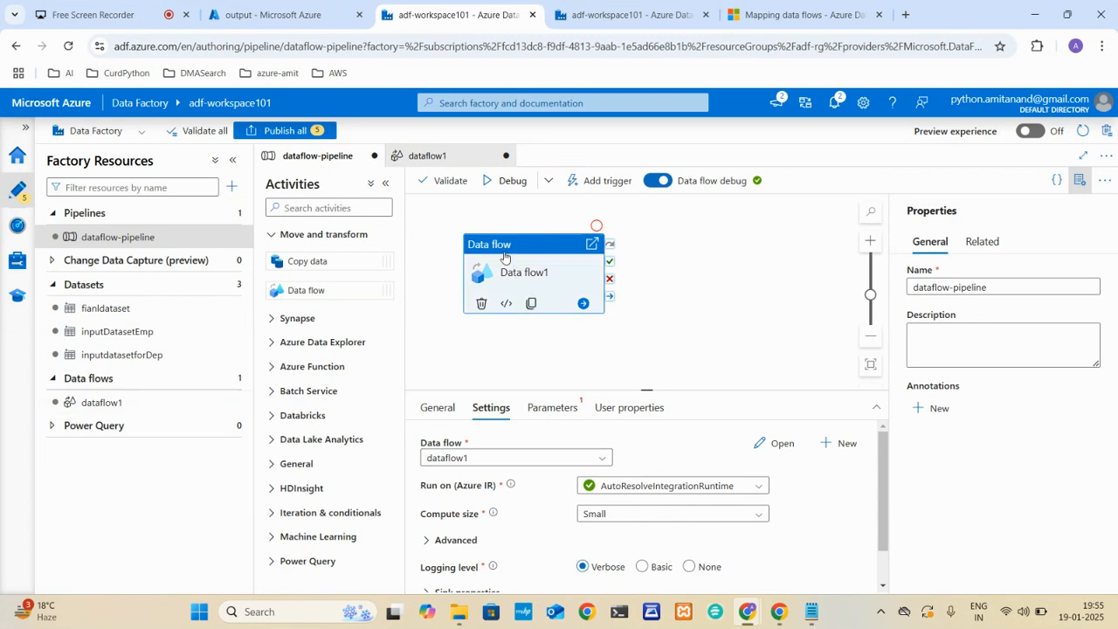
click(448, 156)
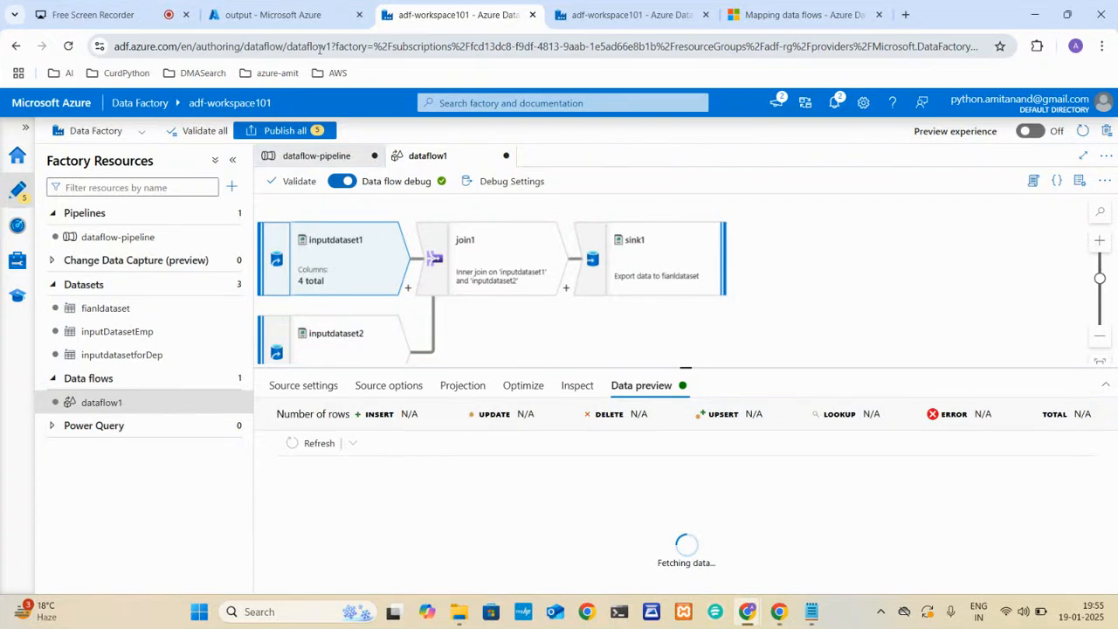
click(272, 15)
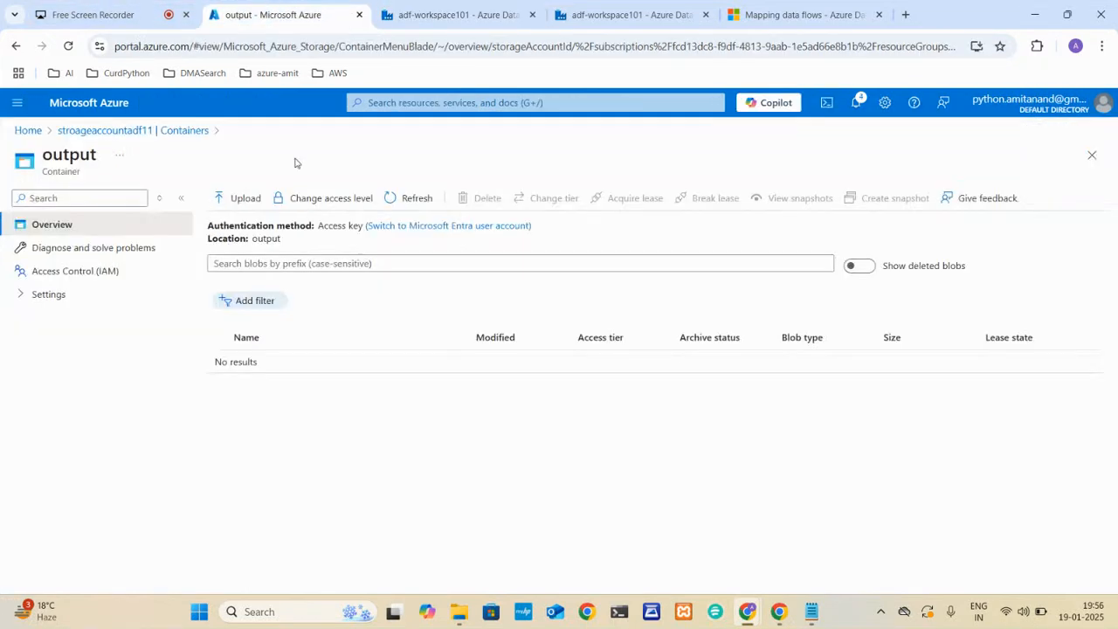
click(454, 15)
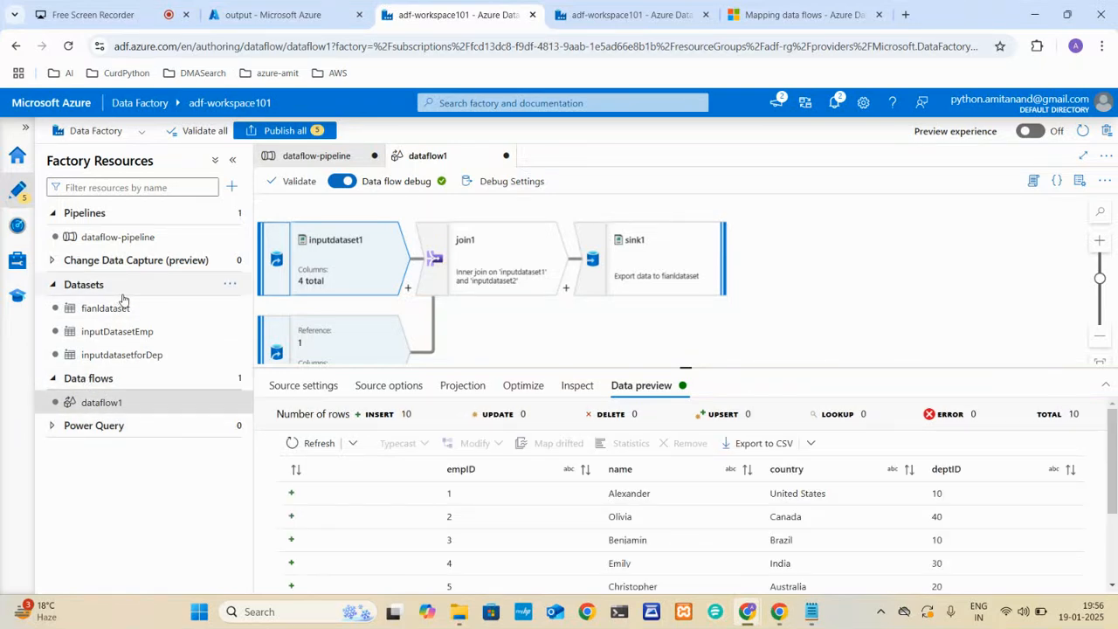
Examine the employee rows and their deptID values in inputdataset1's data preview
scroll(444, 466, down, 2)
scroll(446, 469, up, 2)
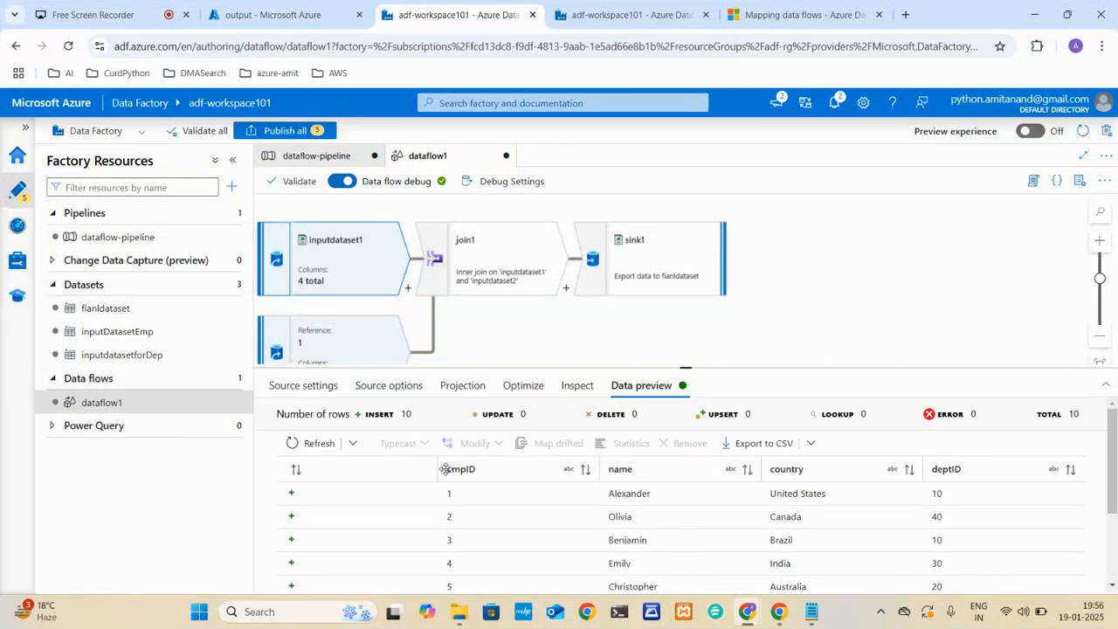
scroll(447, 476, down, 2)
scroll(447, 476, up, 2)
scroll(445, 526, down, 3)
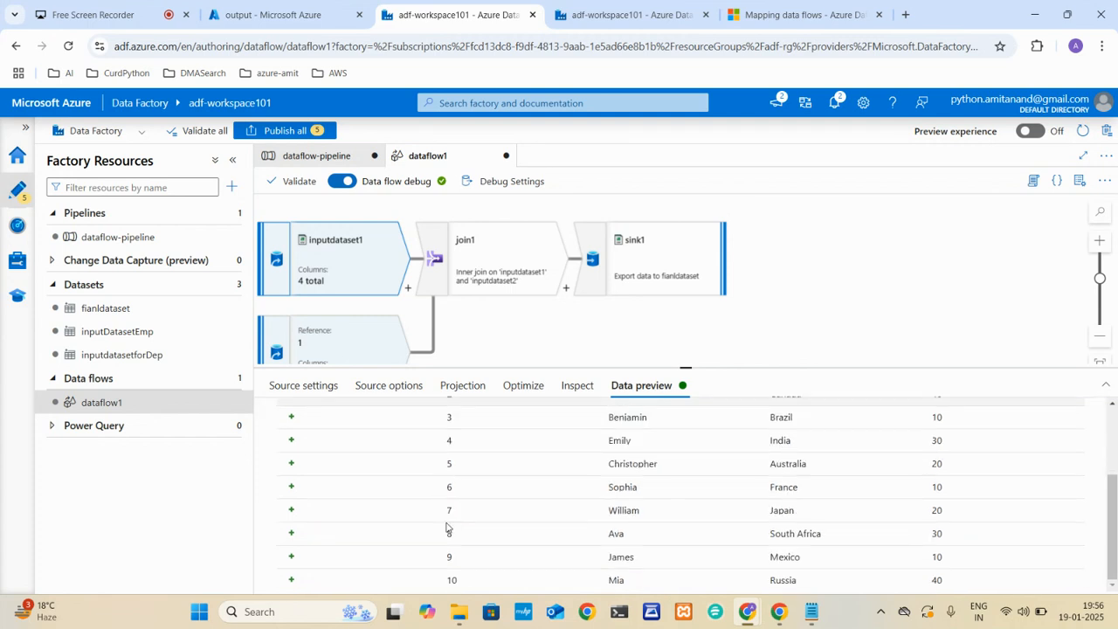
scroll(445, 525, up, 3)
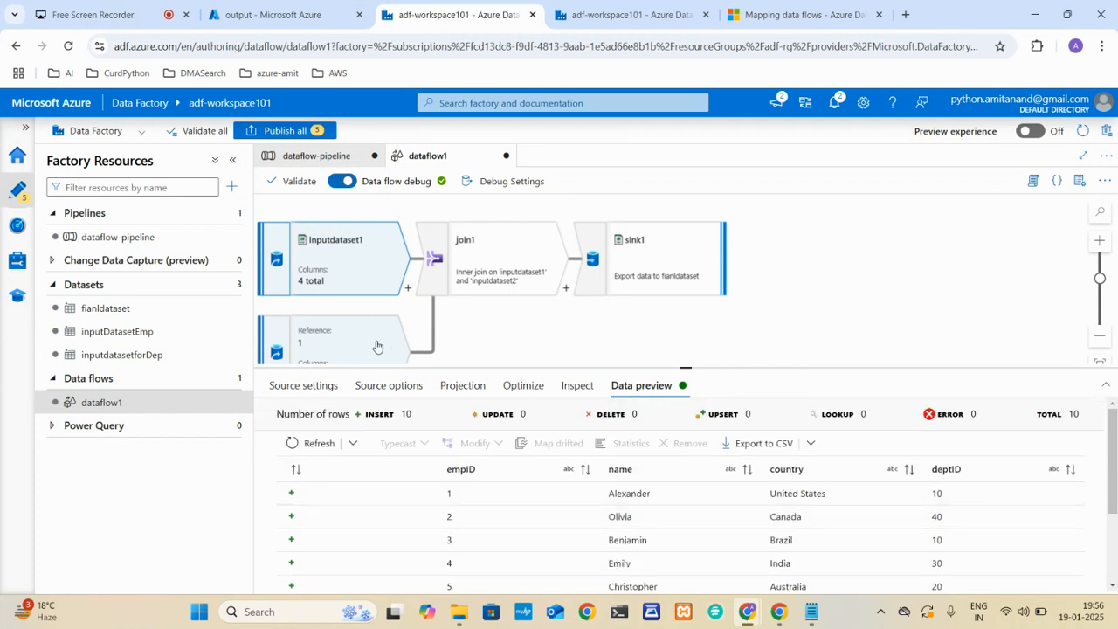
Refresh the data preview of the inputdataset2 source and examine its department rows
click(372, 347)
click(627, 386)
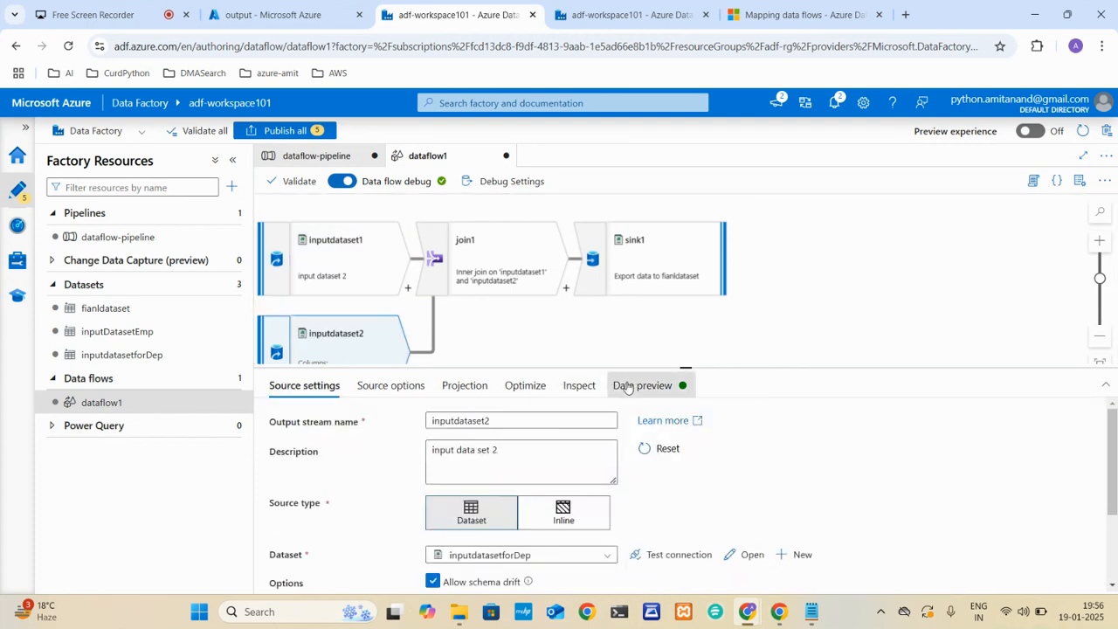
click(307, 442)
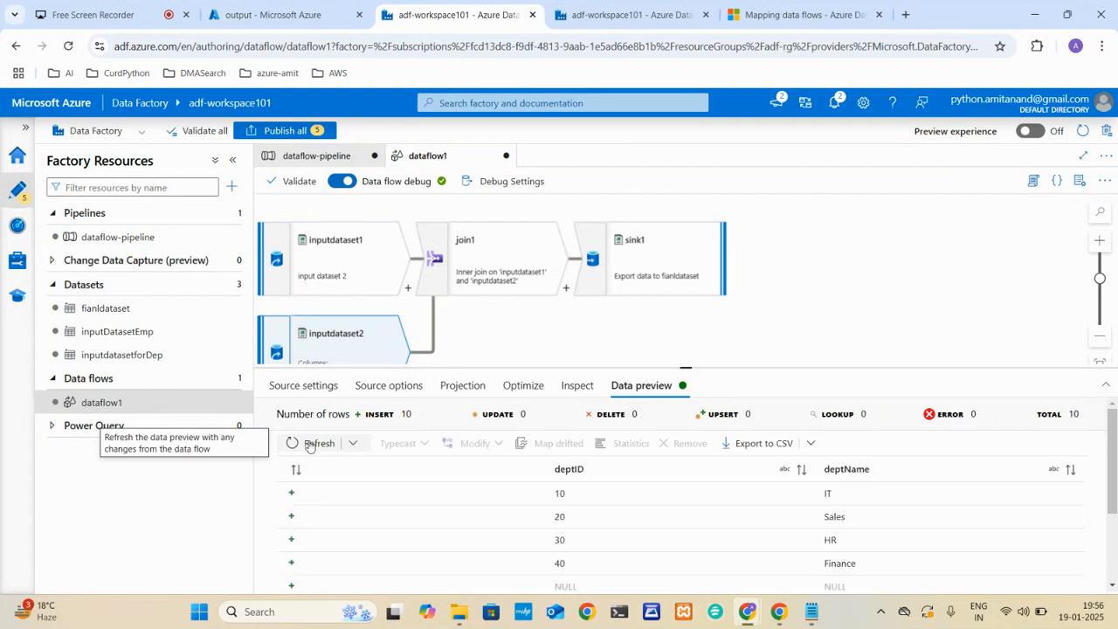
scroll(501, 548, down, 3)
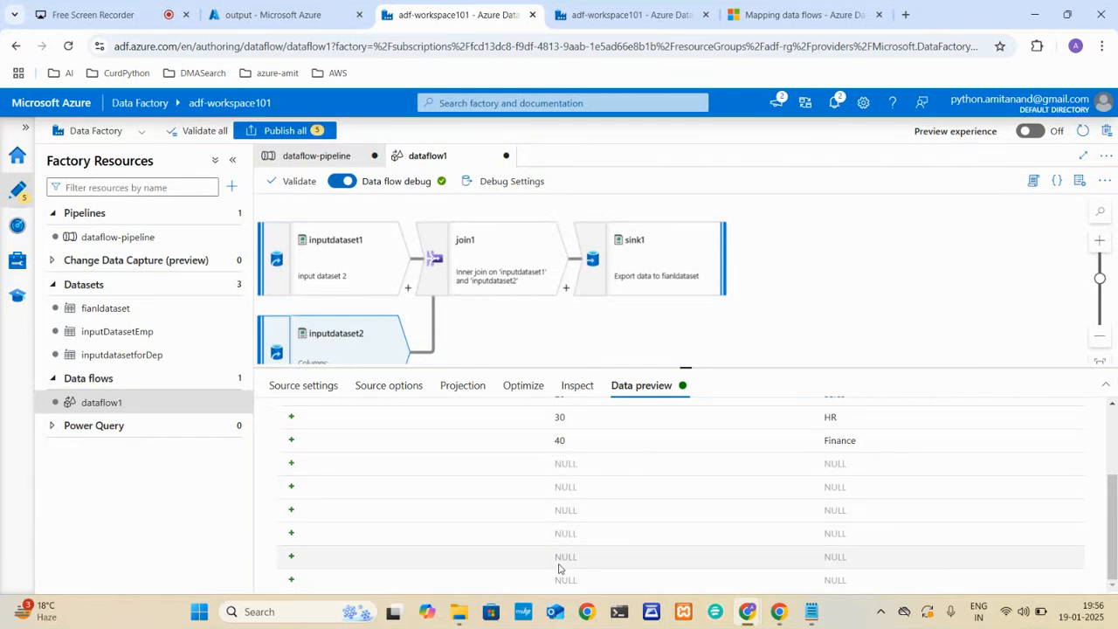
scroll(469, 490, up, 3)
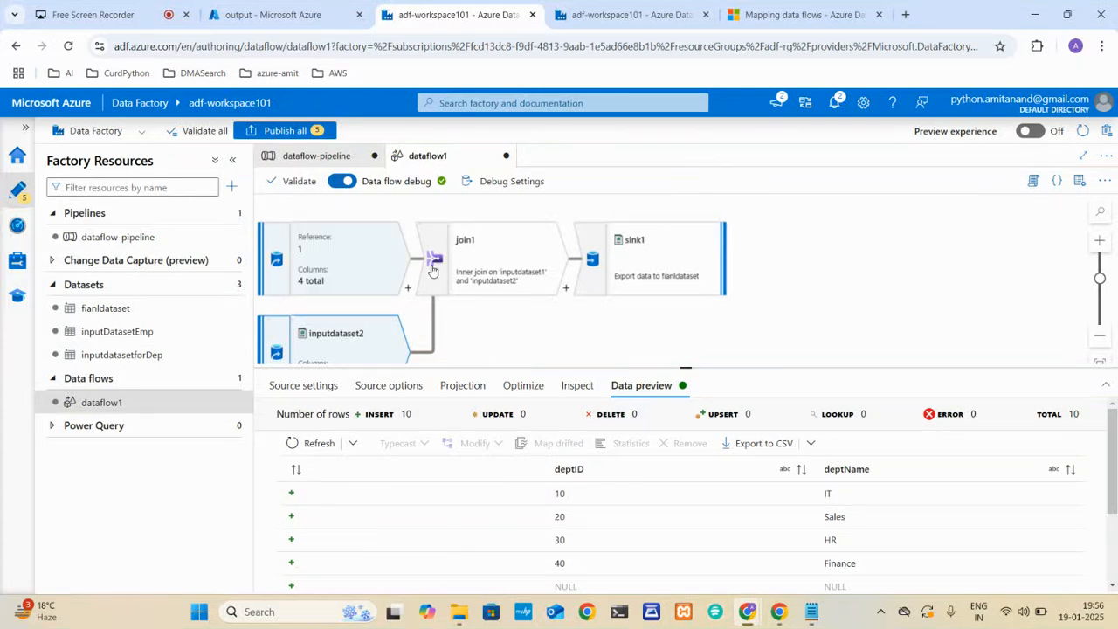
Refresh the data preview of join1 and examine the joined employee and department rows
click(498, 282)
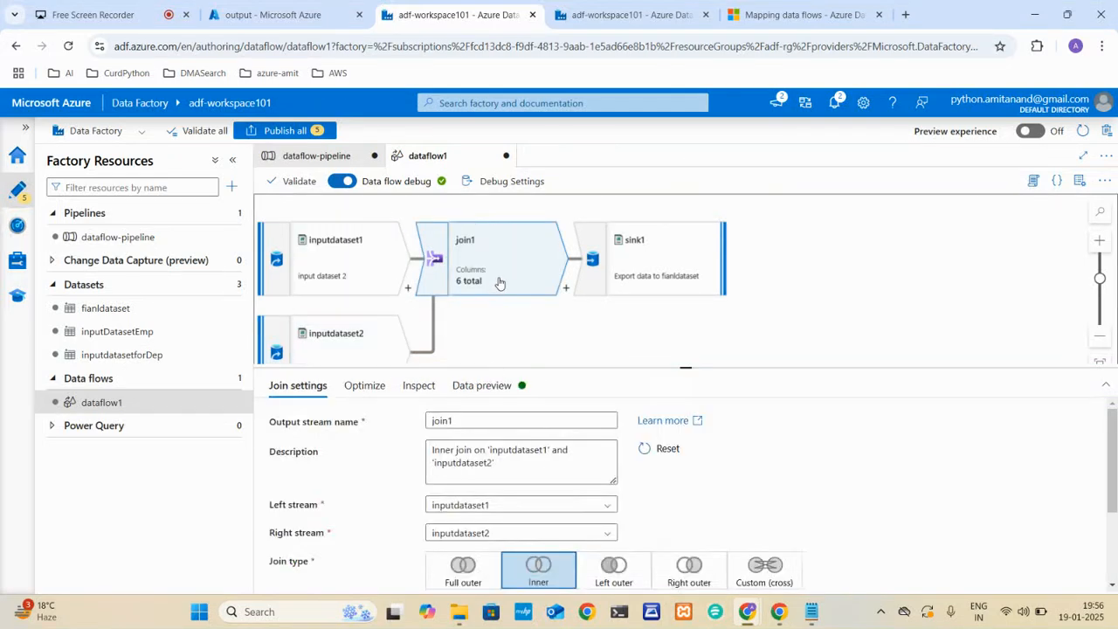
click(477, 385)
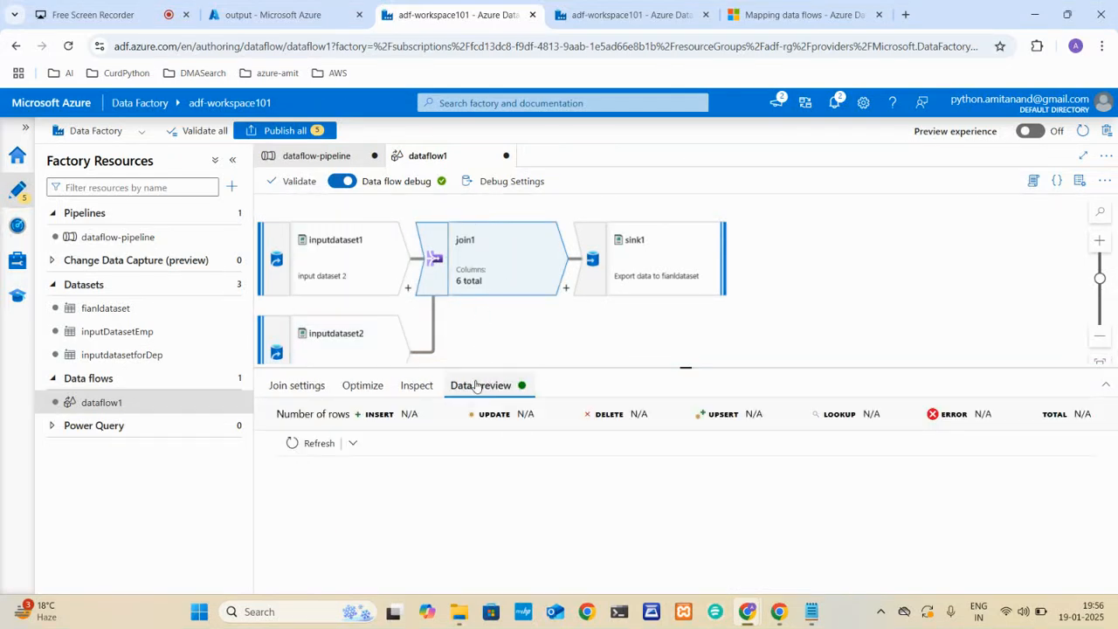
click(309, 443)
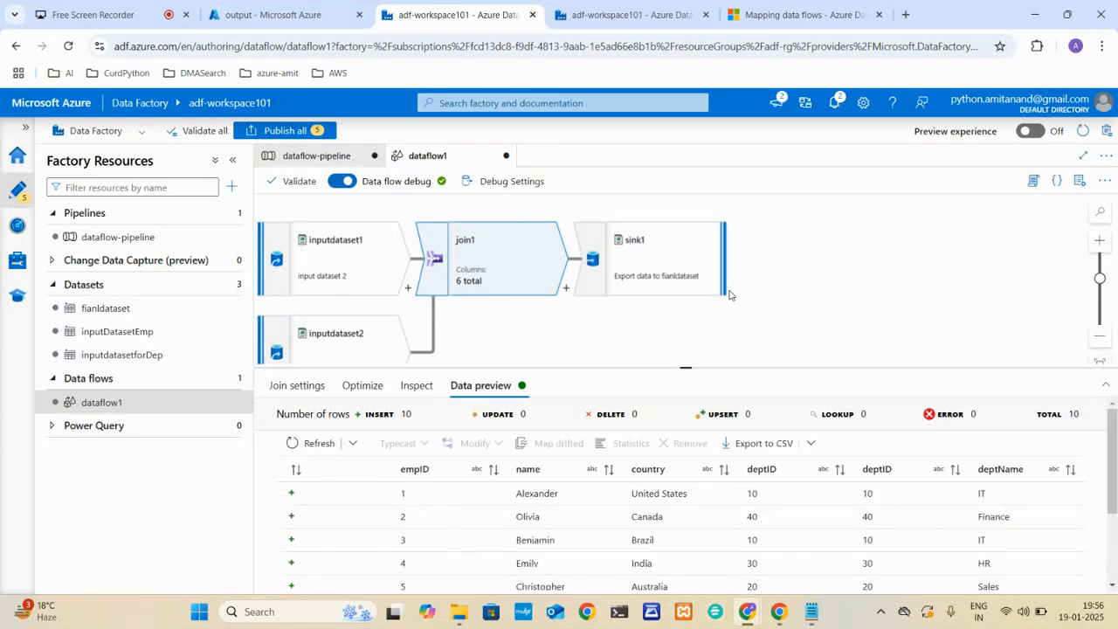
scroll(729, 295, down, 2)
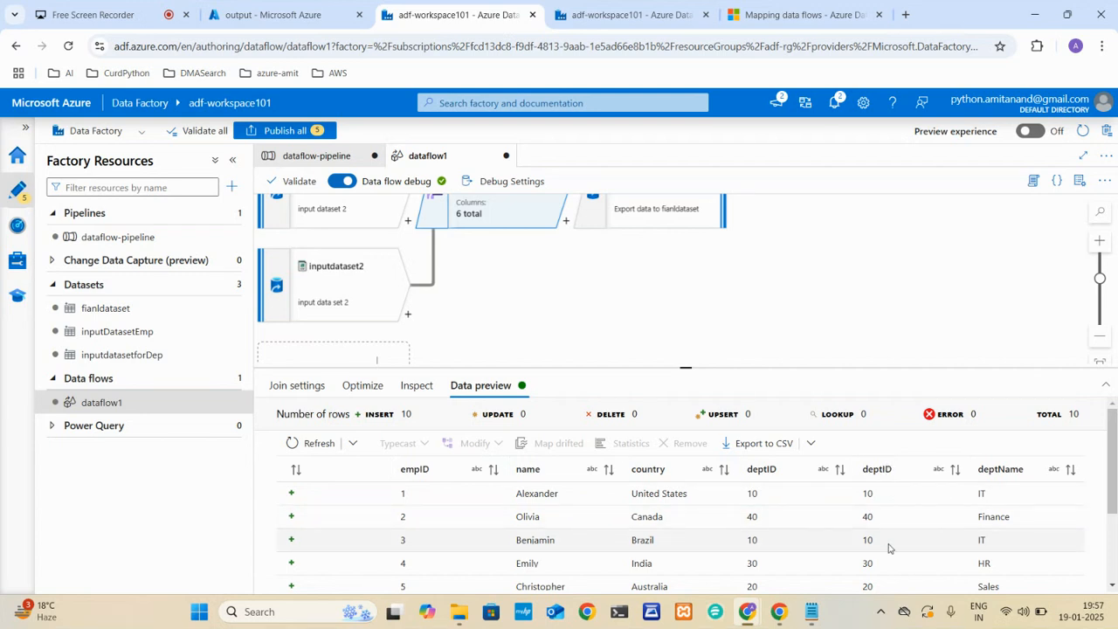
scroll(992, 516, down, 3)
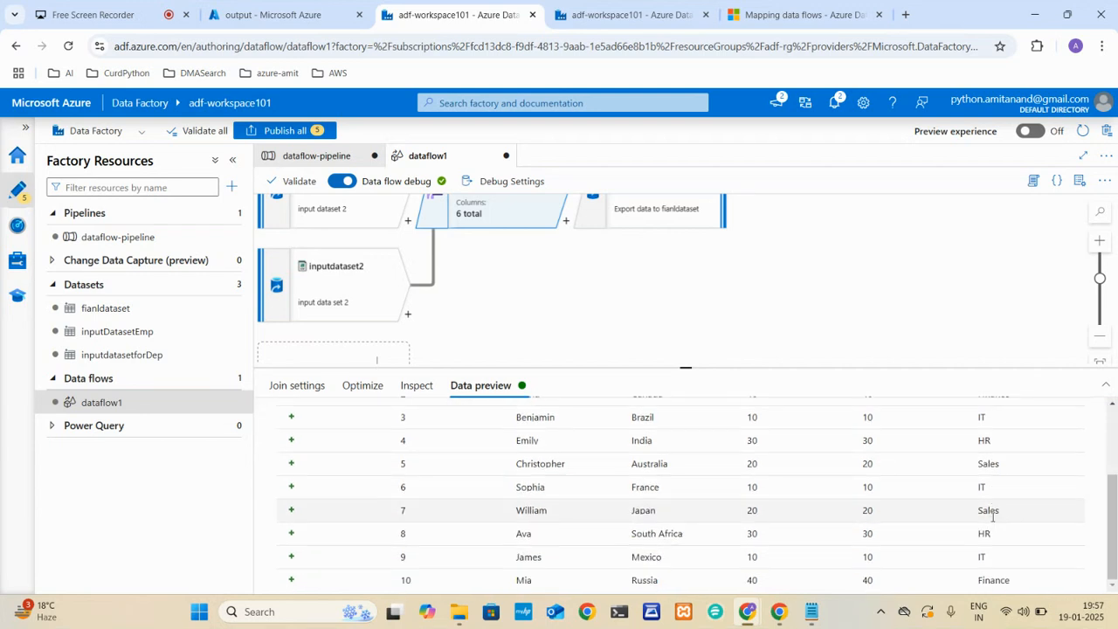
scroll(992, 520, up, 3)
scroll(992, 520, down, 3)
scroll(637, 467, up, 3)
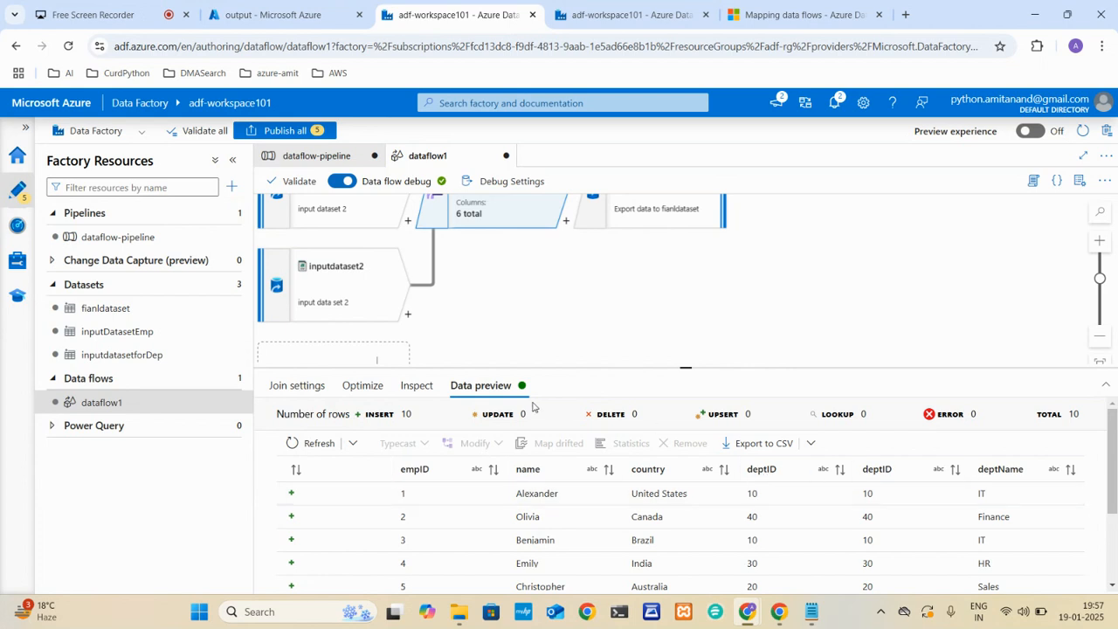
Review join1's join settings, its broadcast and partition options, and its column list
click(300, 389)
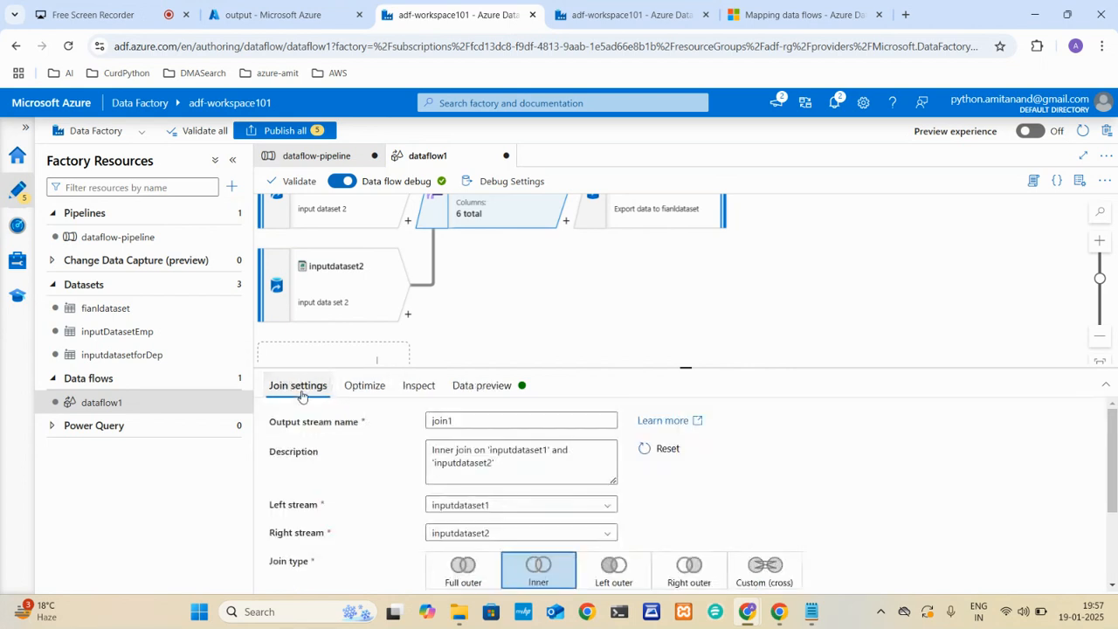
click(357, 392)
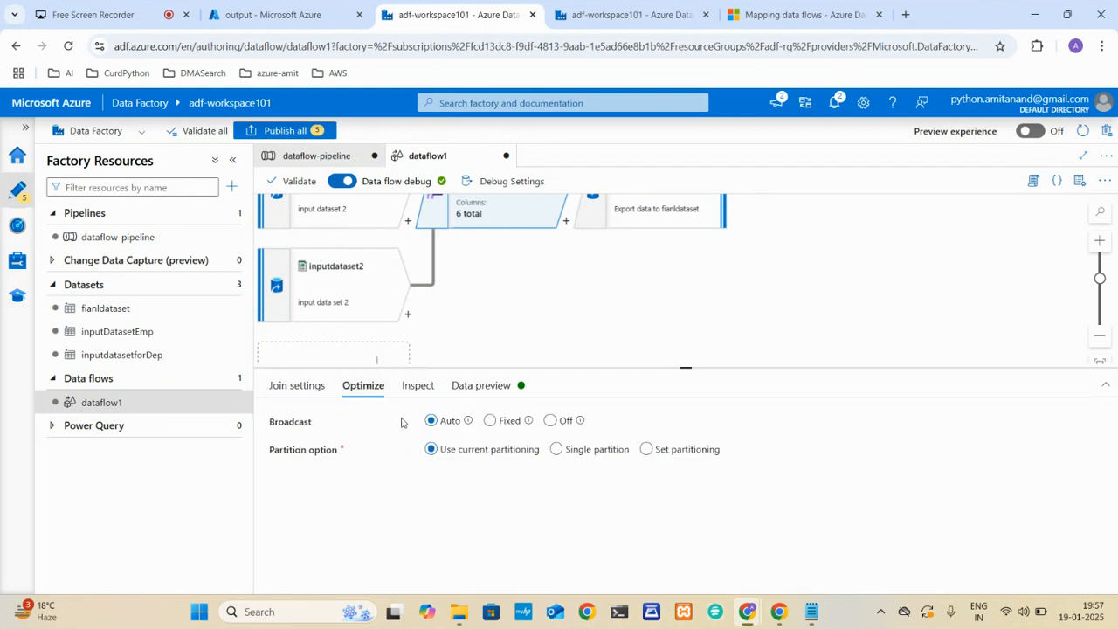
click(420, 389)
scroll(406, 491, down, 1)
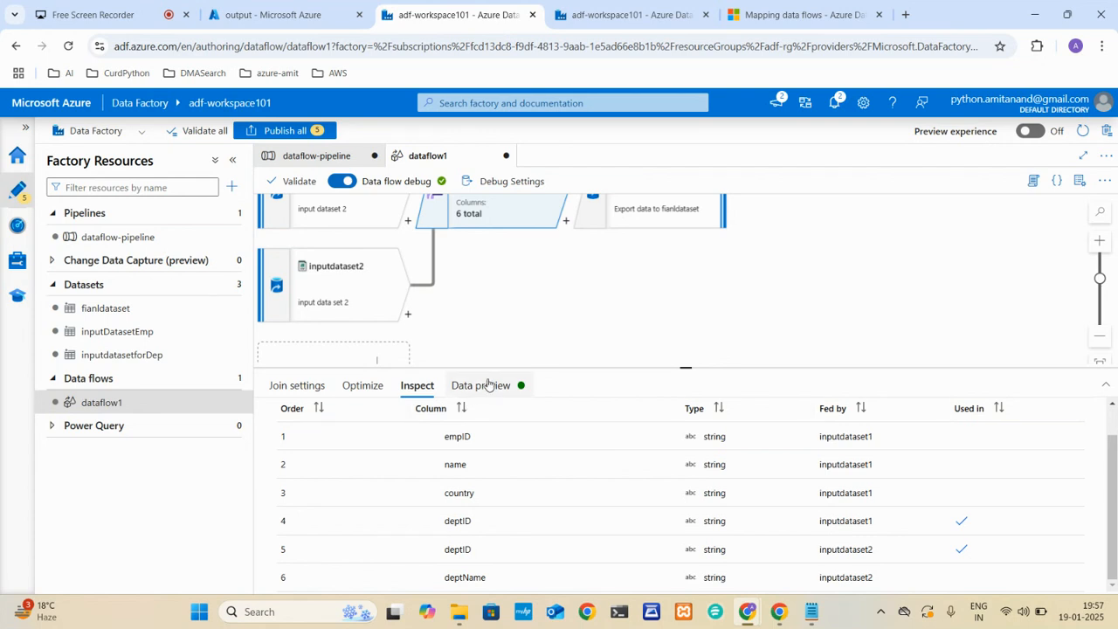
Turn off auto mapping in sink1 and delete the inputdataset2@deptID column mapping
click(646, 213)
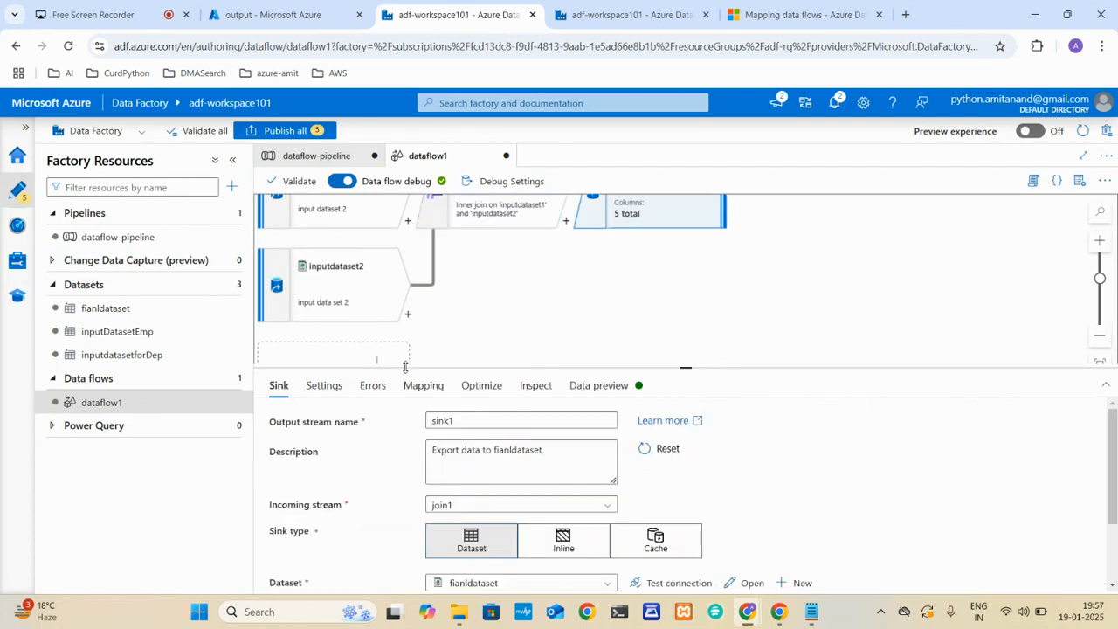
click(331, 391)
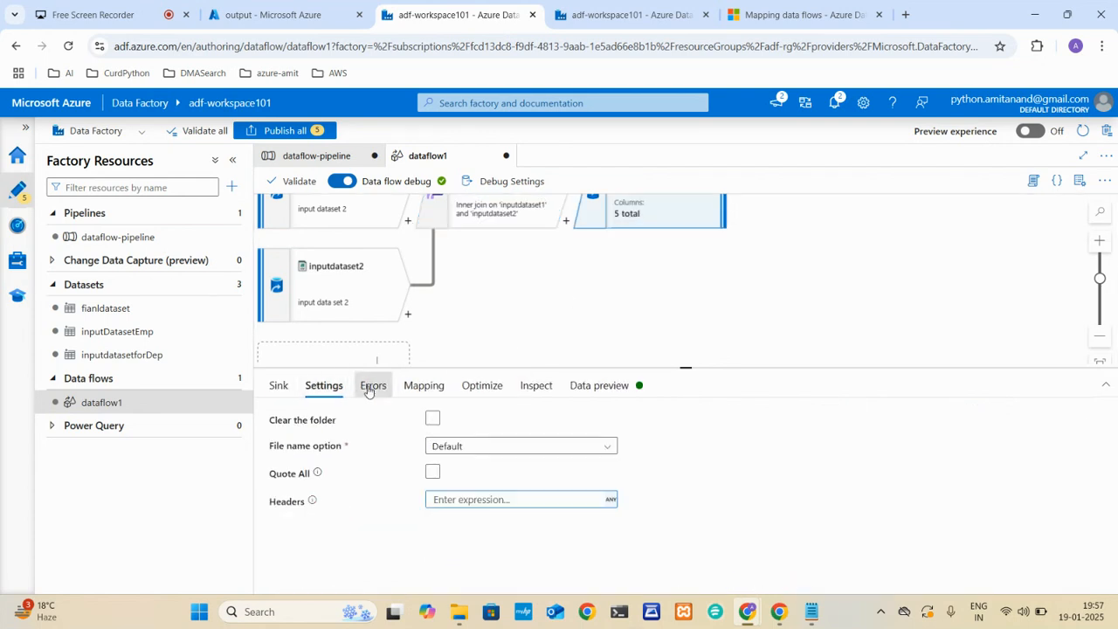
click(372, 387)
click(420, 387)
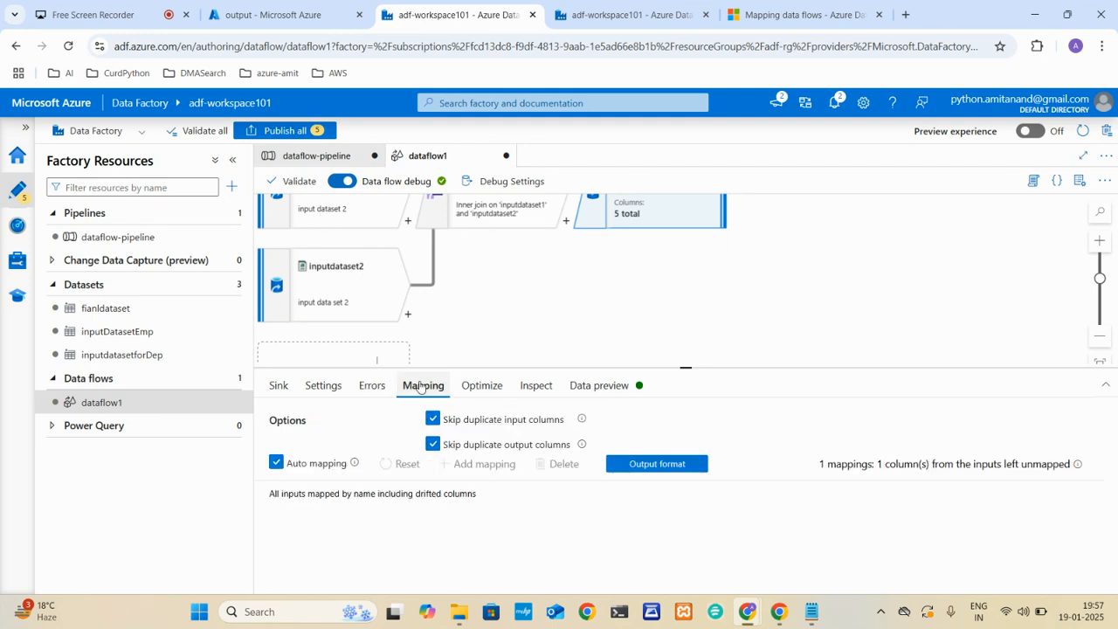
click(281, 467)
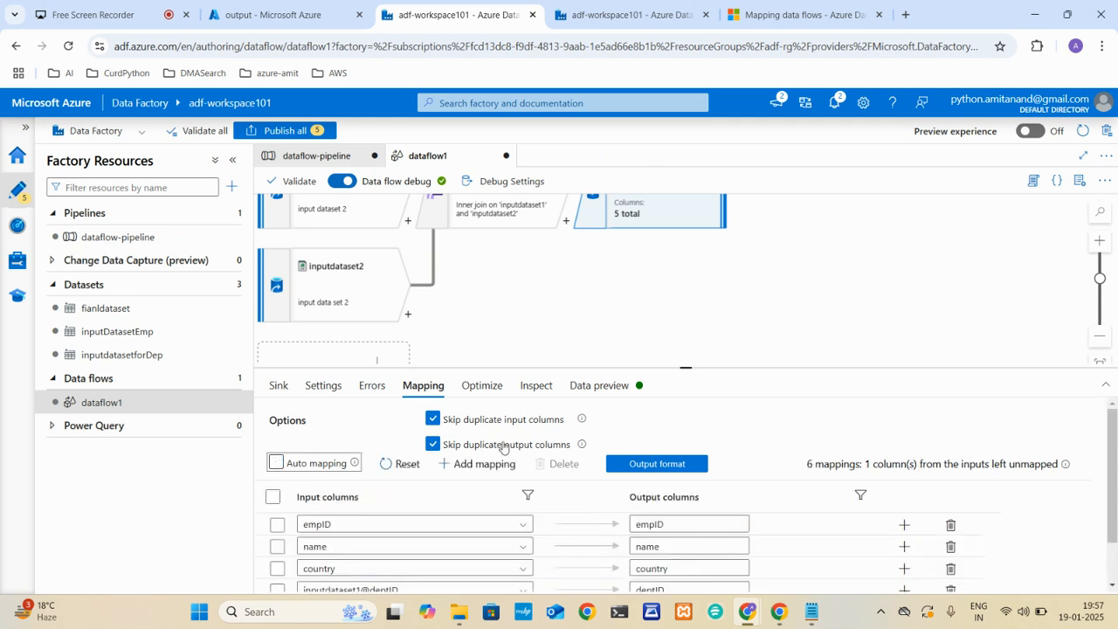
scroll(504, 447, down, 1)
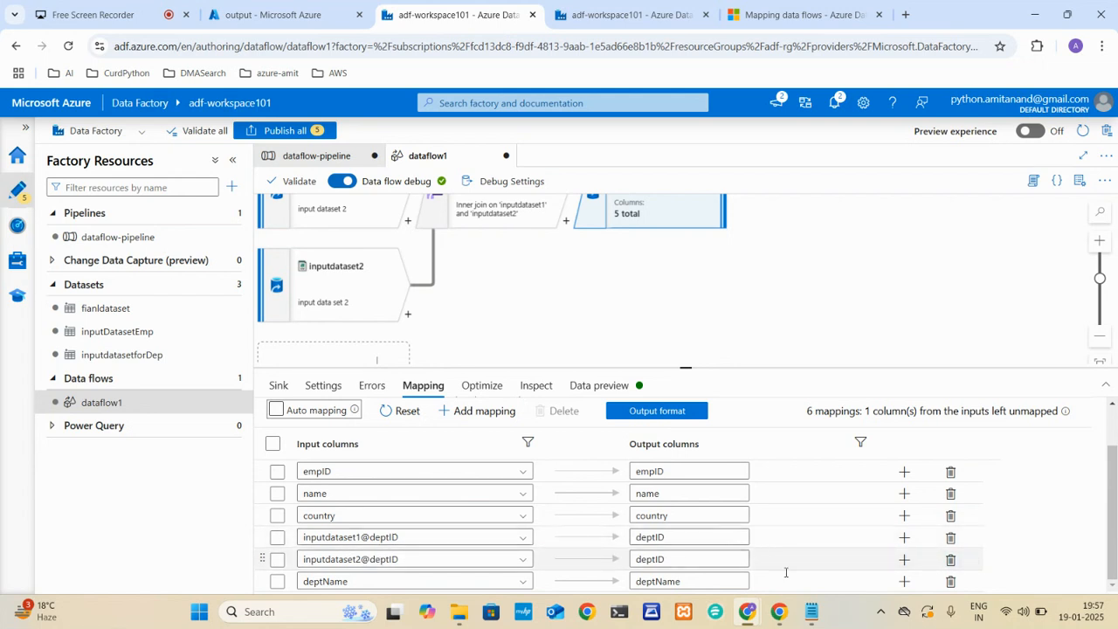
click(951, 559)
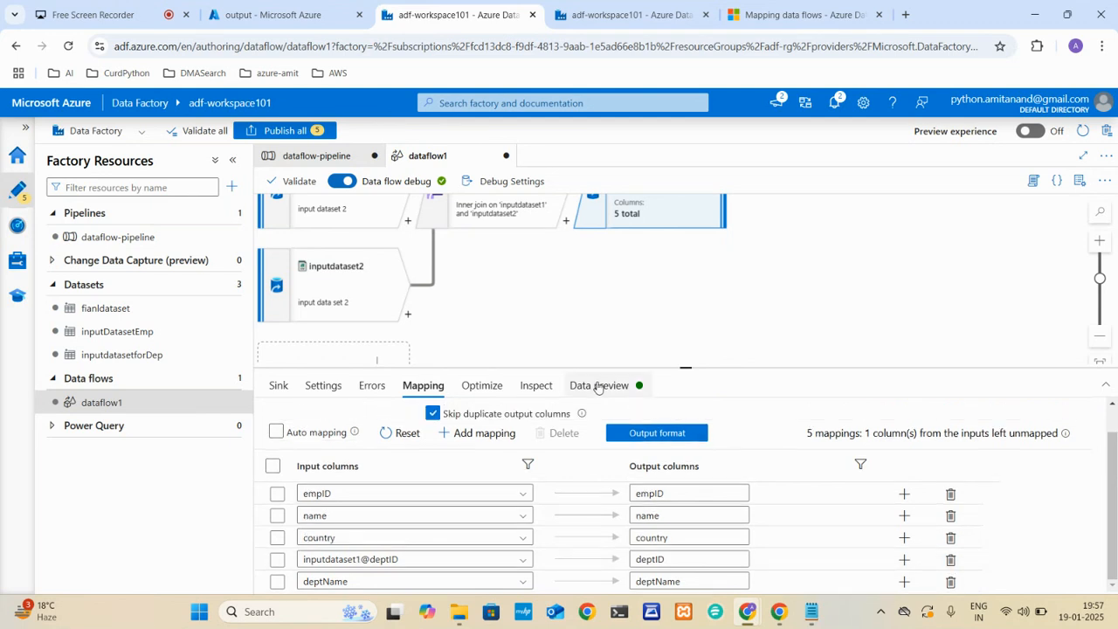
Refresh the data preview of sink1 to check the mapped output columns
click(597, 386)
click(316, 443)
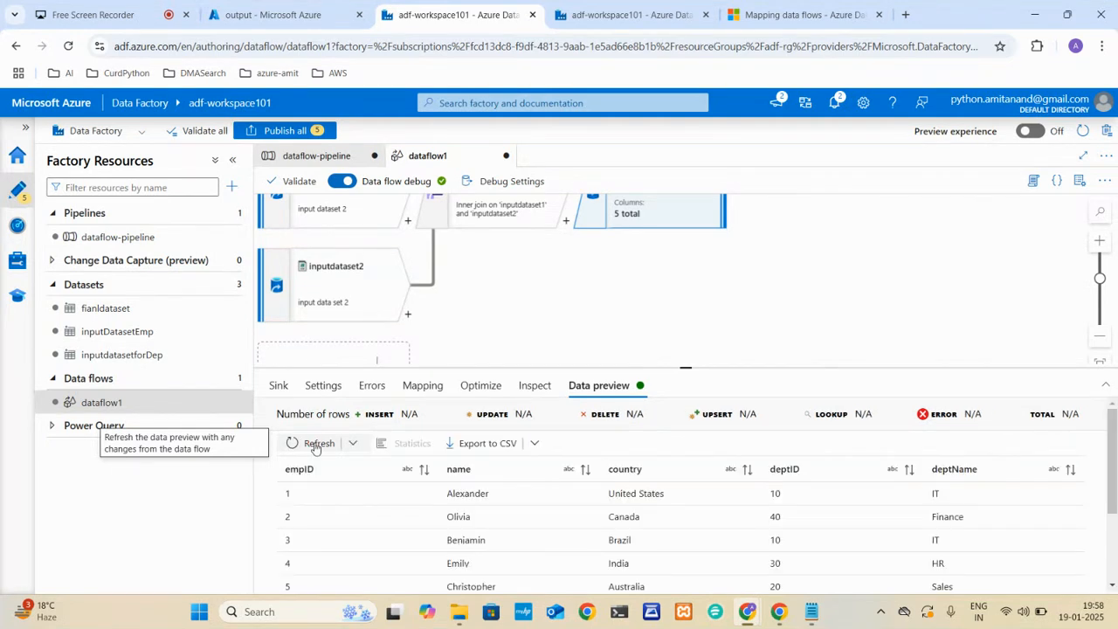
Examine all employee rows and the mapped deptID and deptName columns in sink1's data preview
scroll(315, 446, down, 3)
scroll(333, 476, up, 2)
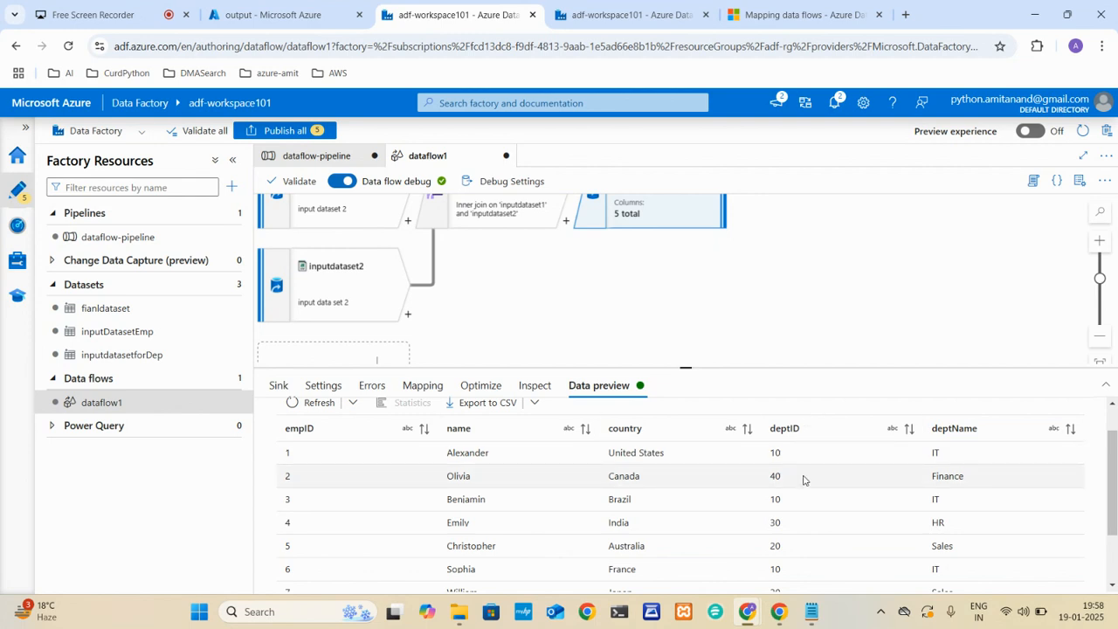
scroll(938, 534, down, 2)
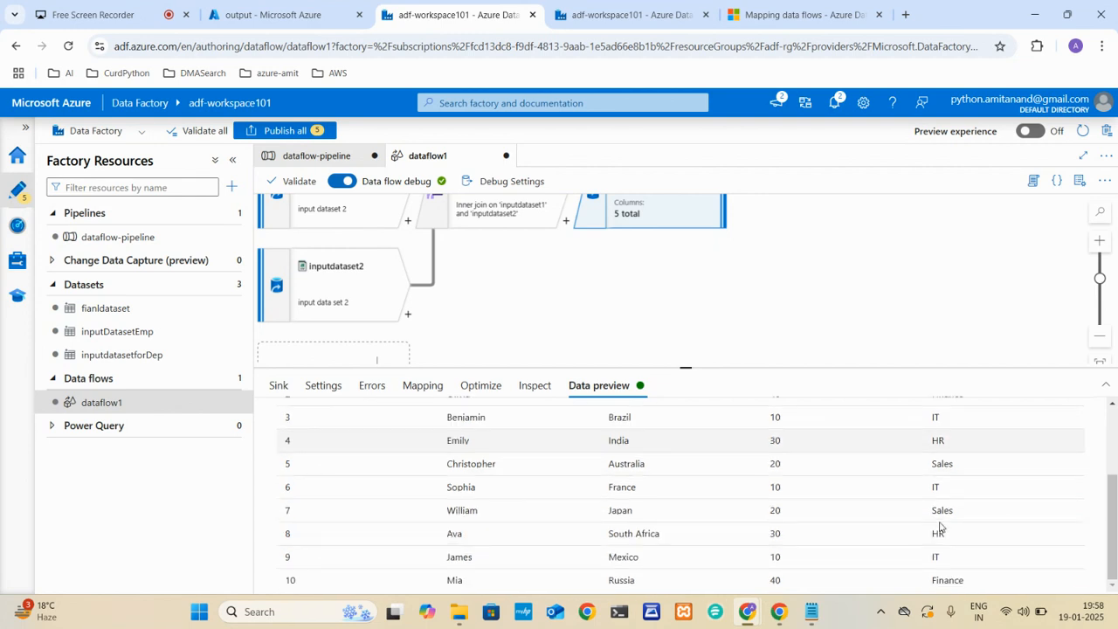
scroll(939, 526, up, 4)
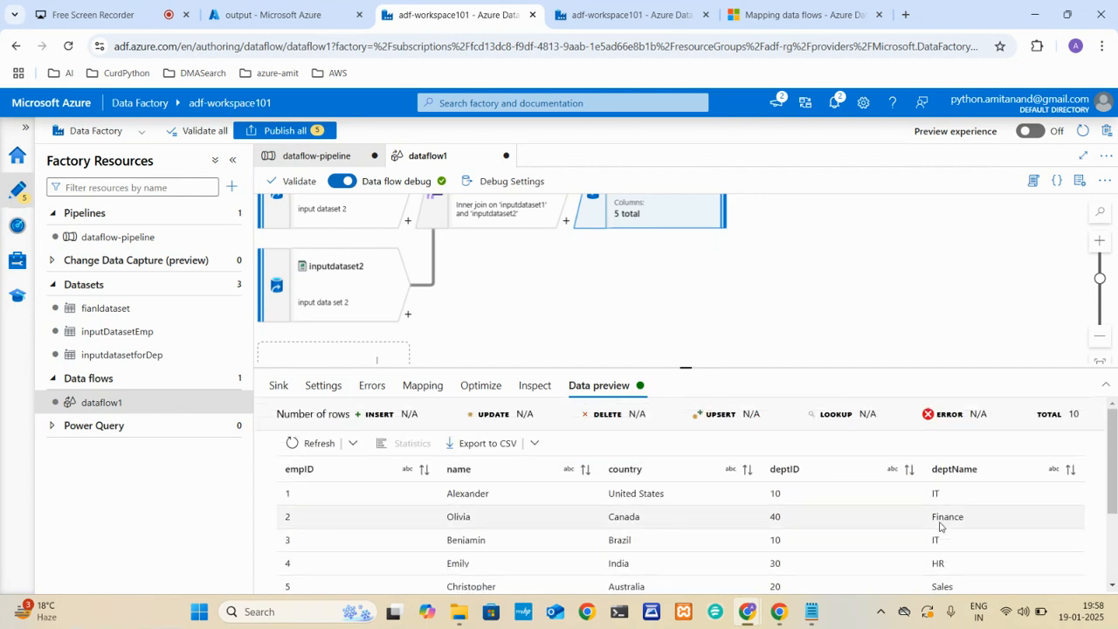
scroll(809, 306, up, 2)
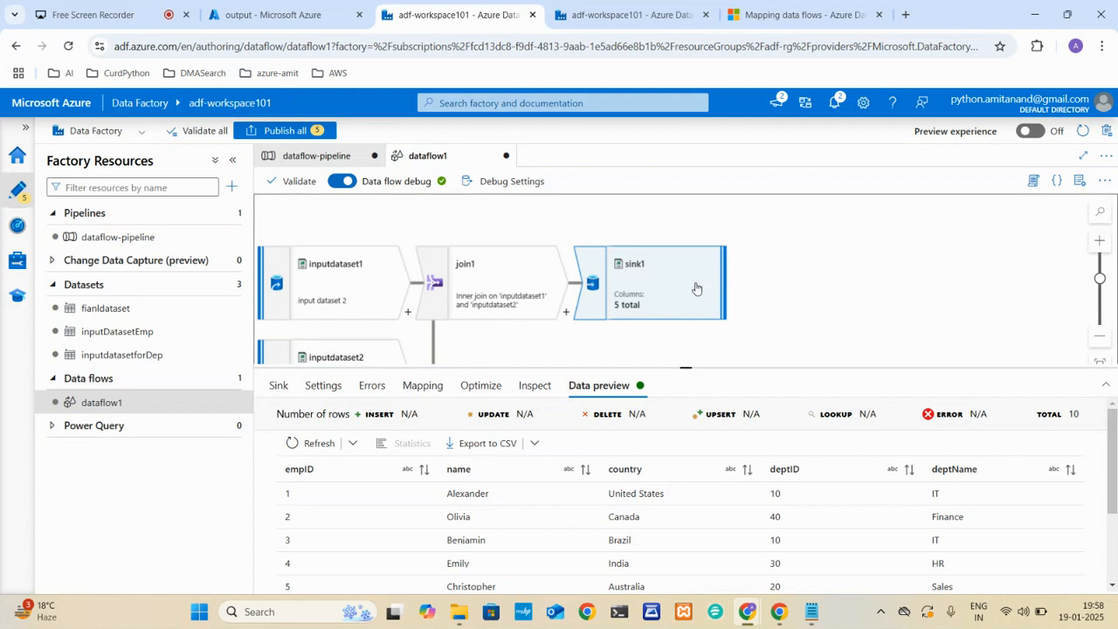
scroll(694, 457, down, 2)
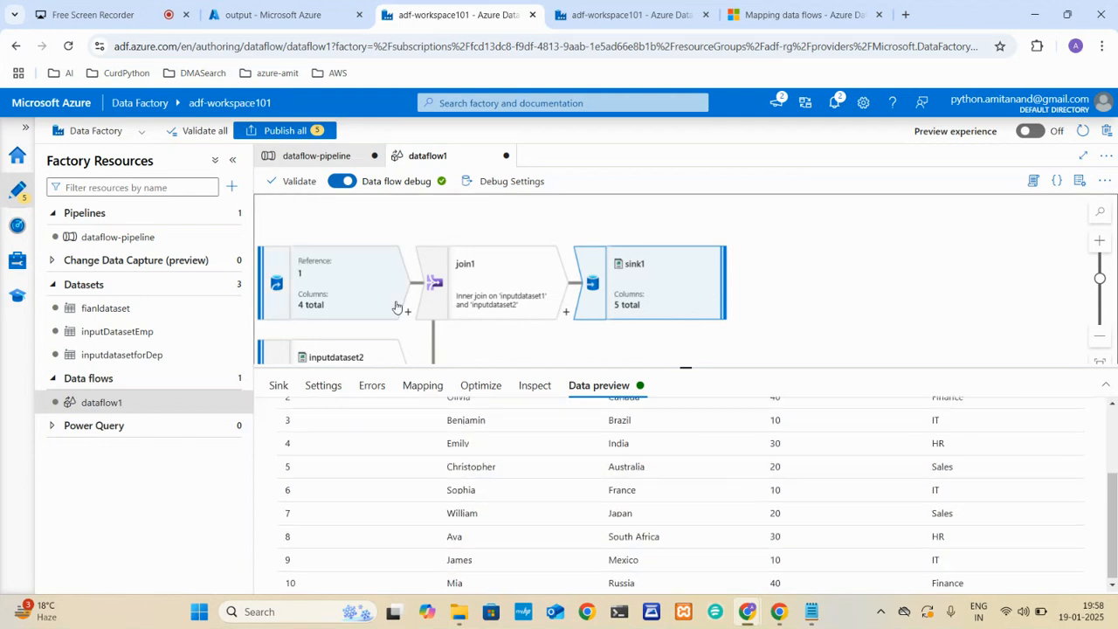
scroll(677, 476, up, 3)
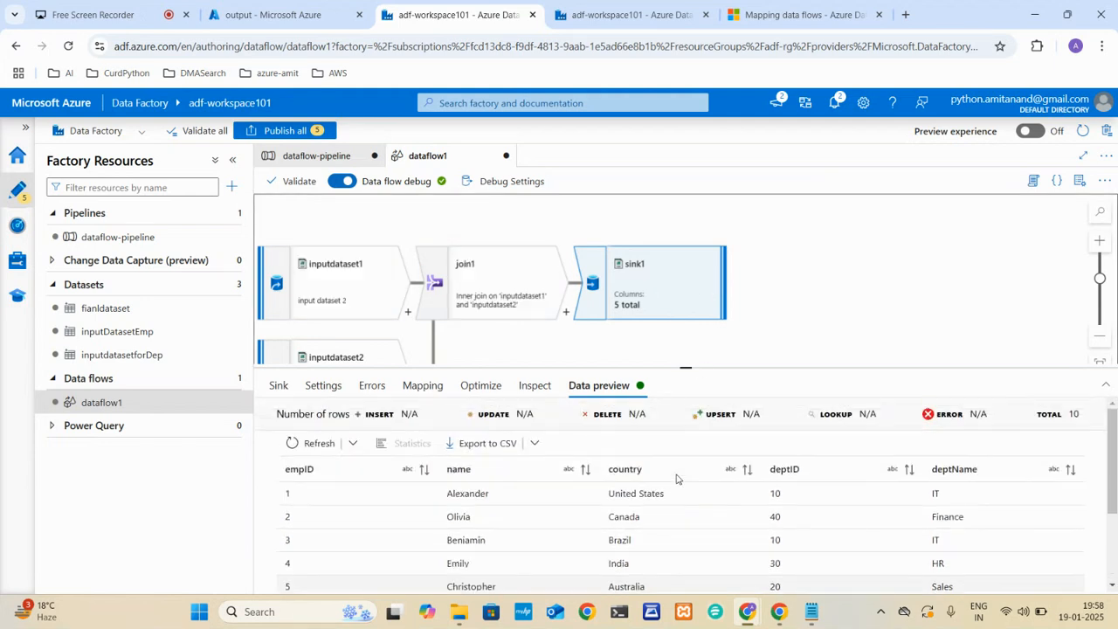
Start a debug run of dataflow-pipeline, check the notifications, and hide the pipeline properties
click(320, 156)
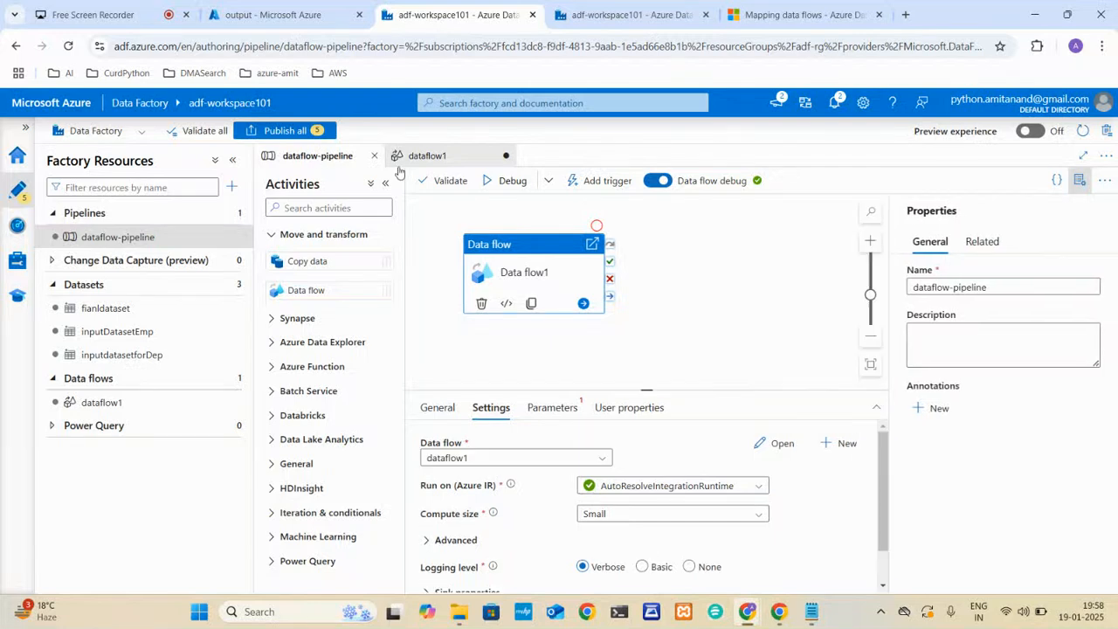
click(496, 182)
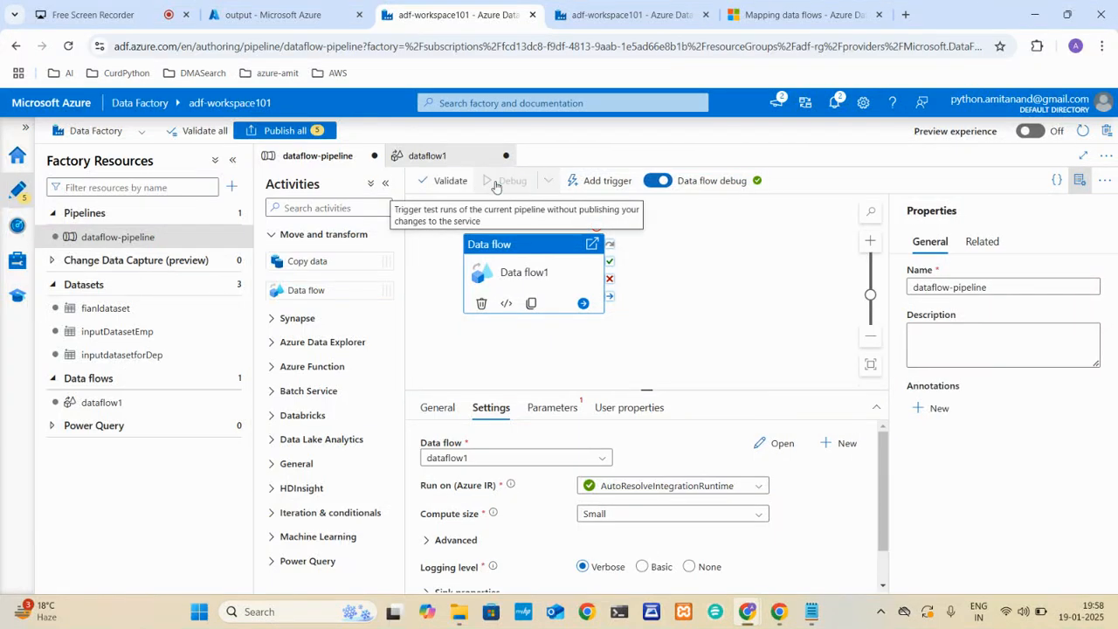
click(835, 104)
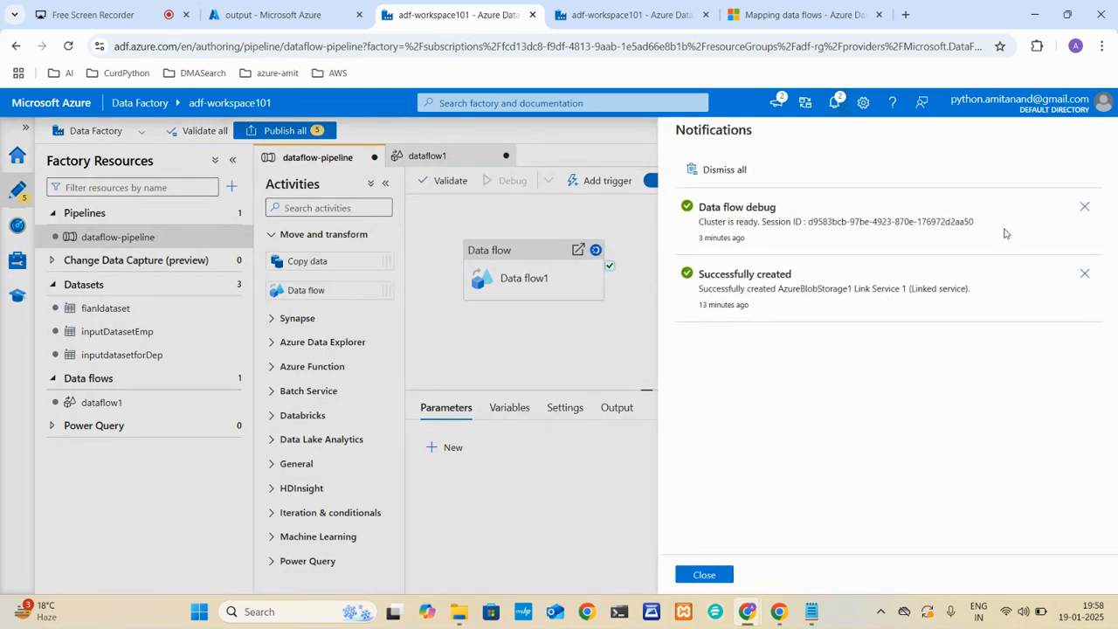
click(704, 574)
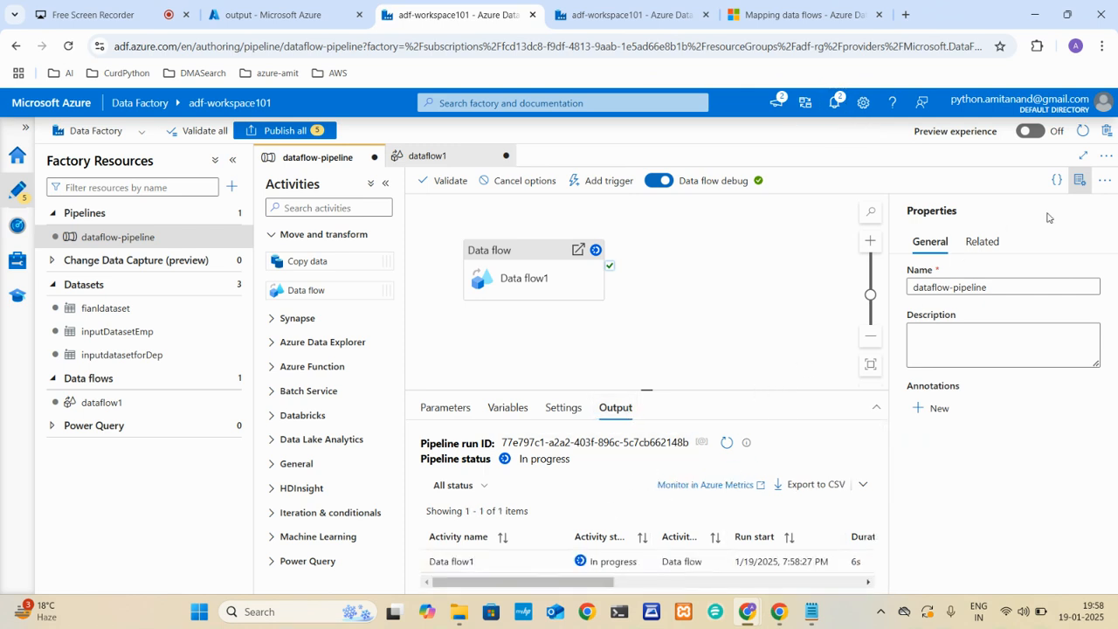
click(1080, 180)
Check the Data flow1 run details in monitoring, then return to the Data flow1 activity in dataflow-pipeline
mouse_move(622, 558)
click(554, 552)
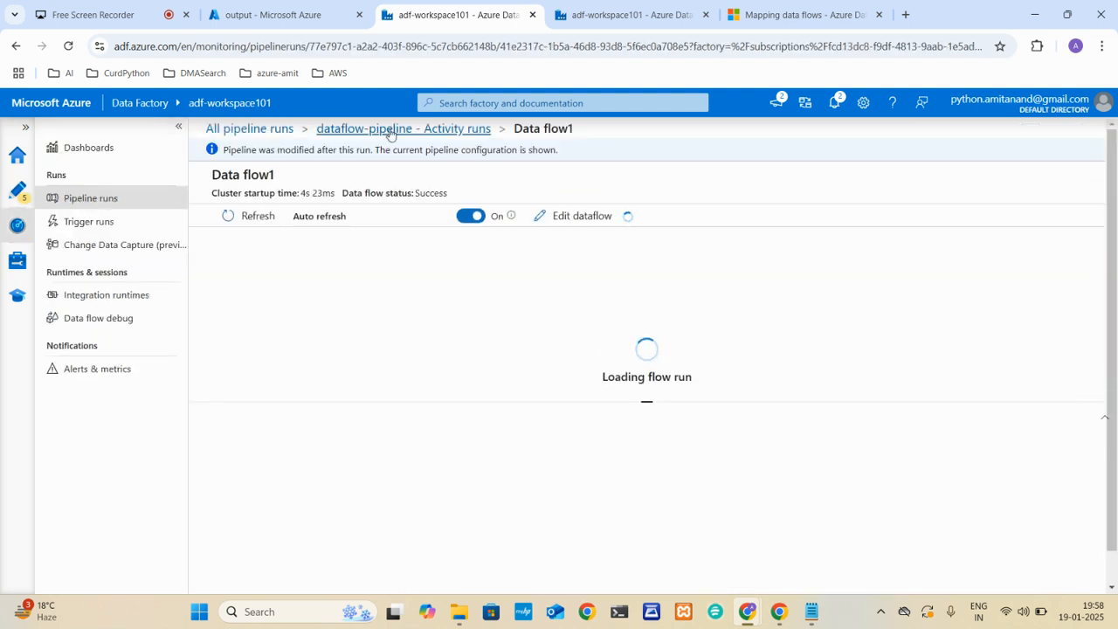
click(391, 131)
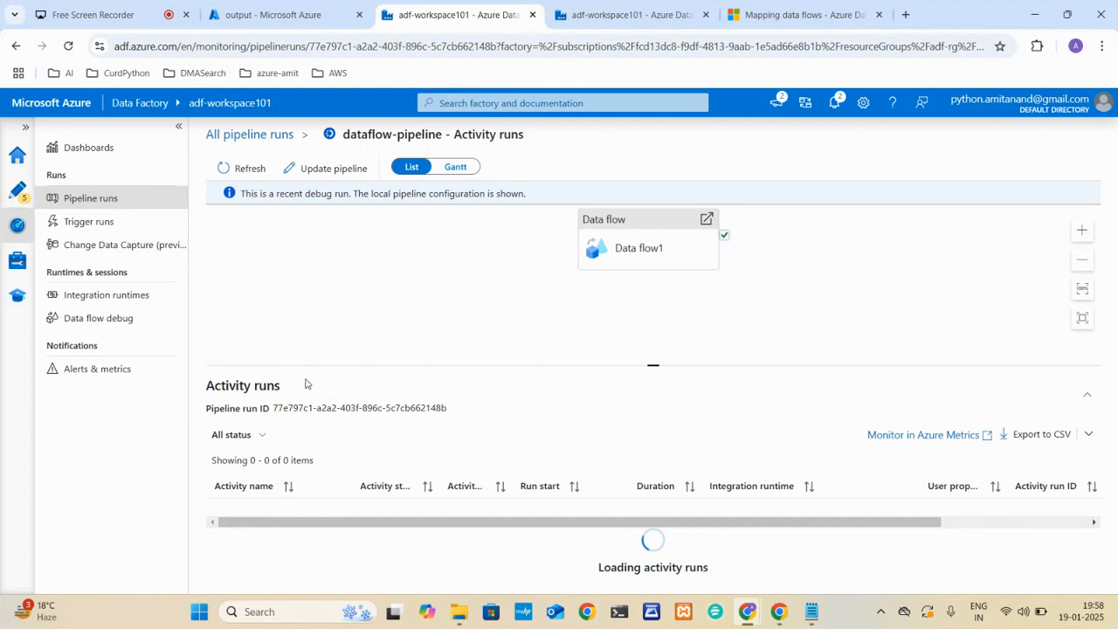
click(23, 197)
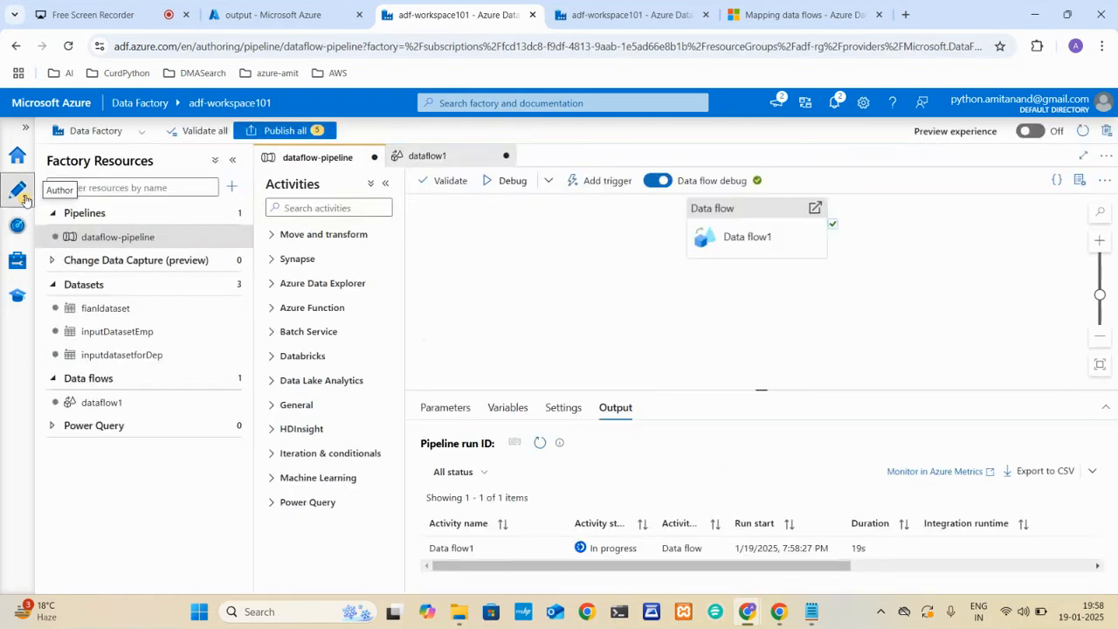
click(723, 244)
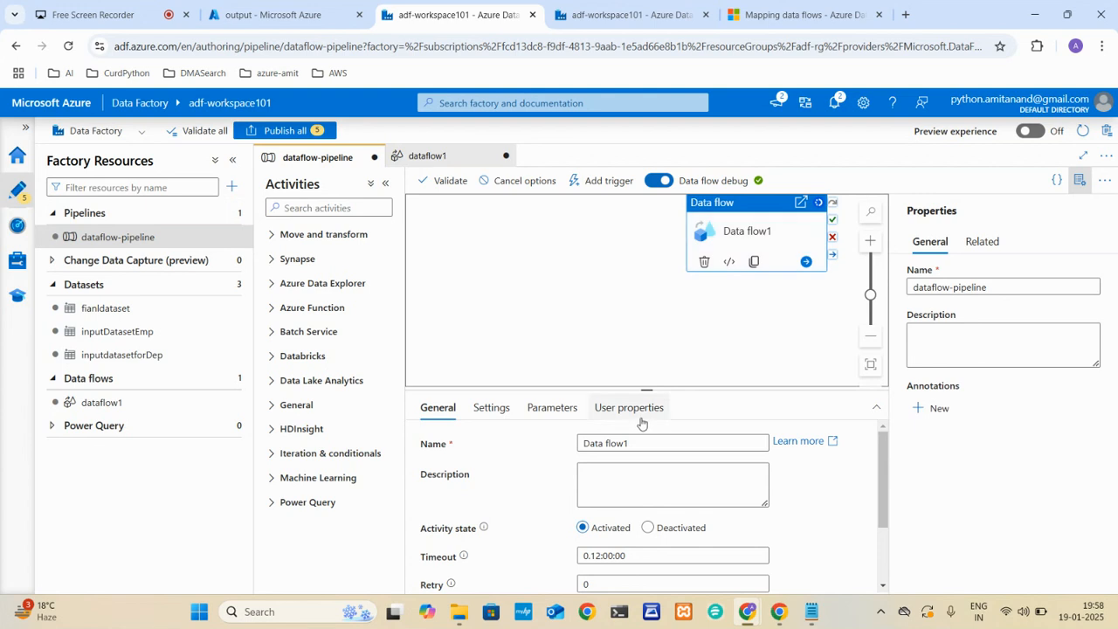
click(110, 402)
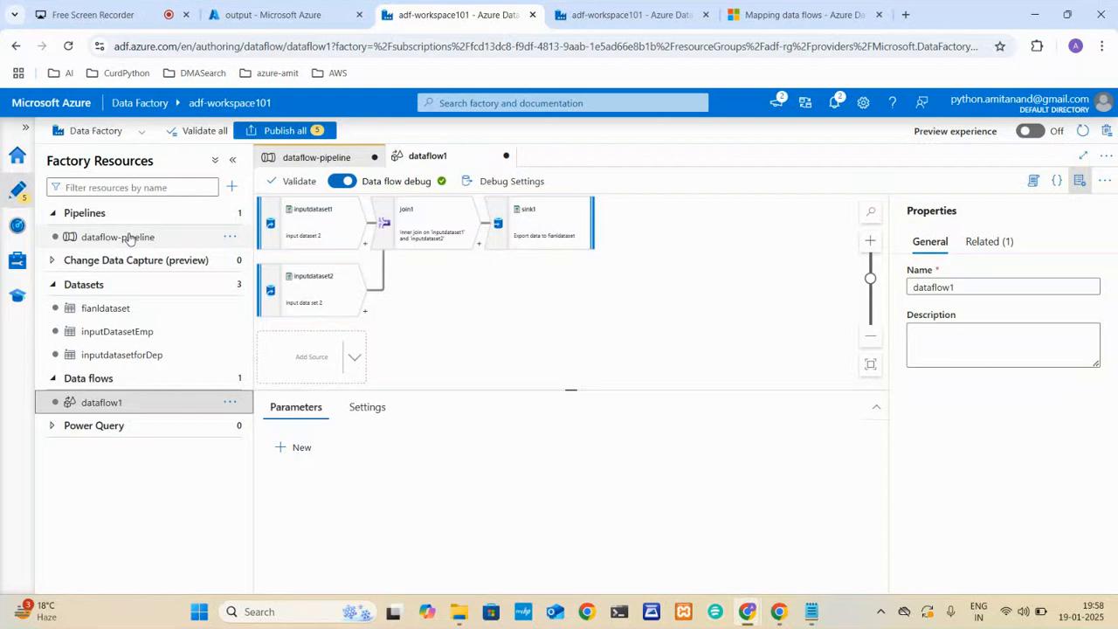
click(127, 237)
click(723, 238)
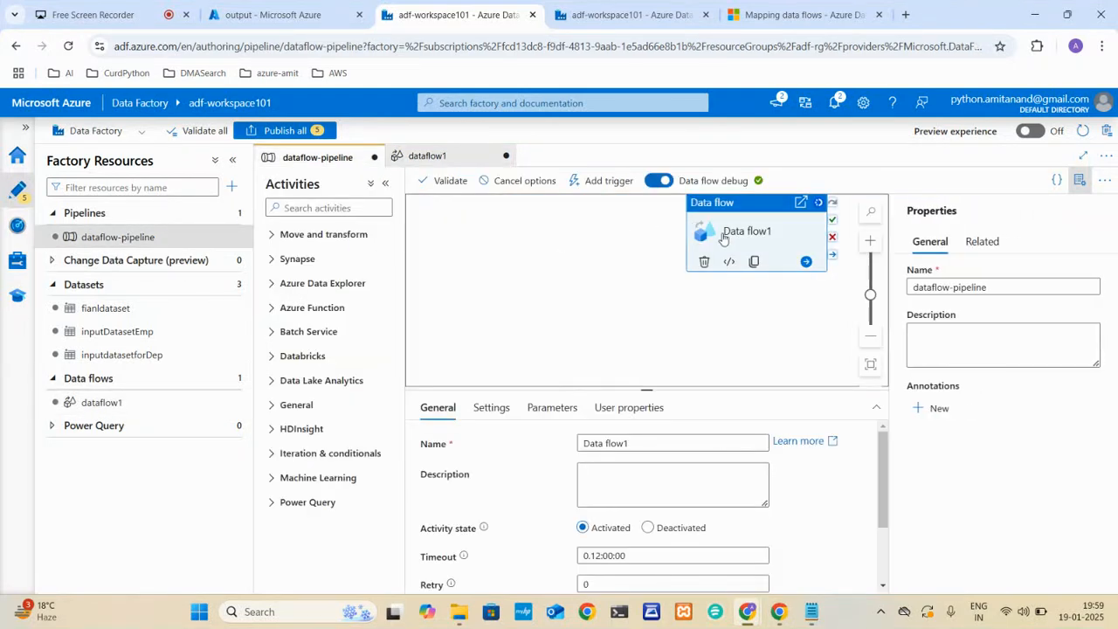
Refresh the output container in the Azure portal and preview the contents of the generated part-00000 CSV as a table
click(297, 9)
click(401, 198)
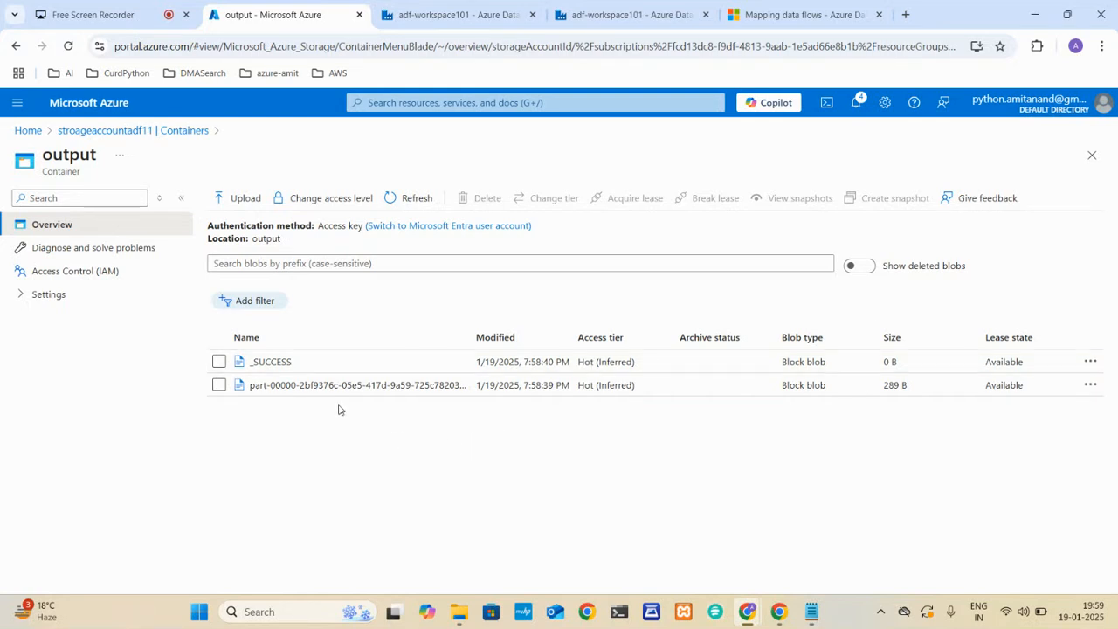
click(306, 392)
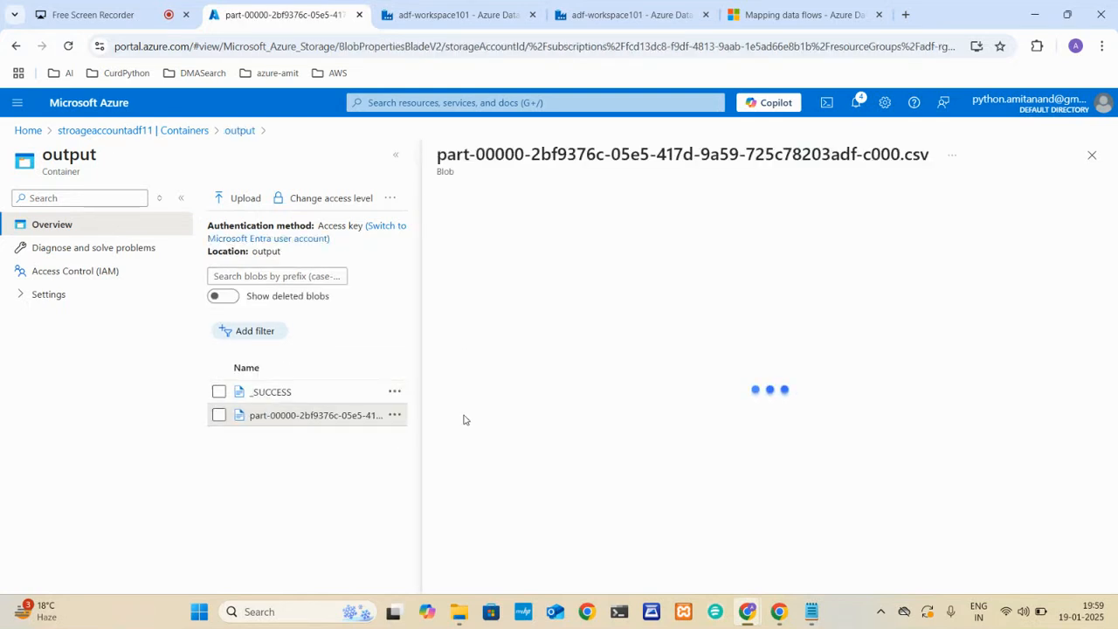
click(181, 198)
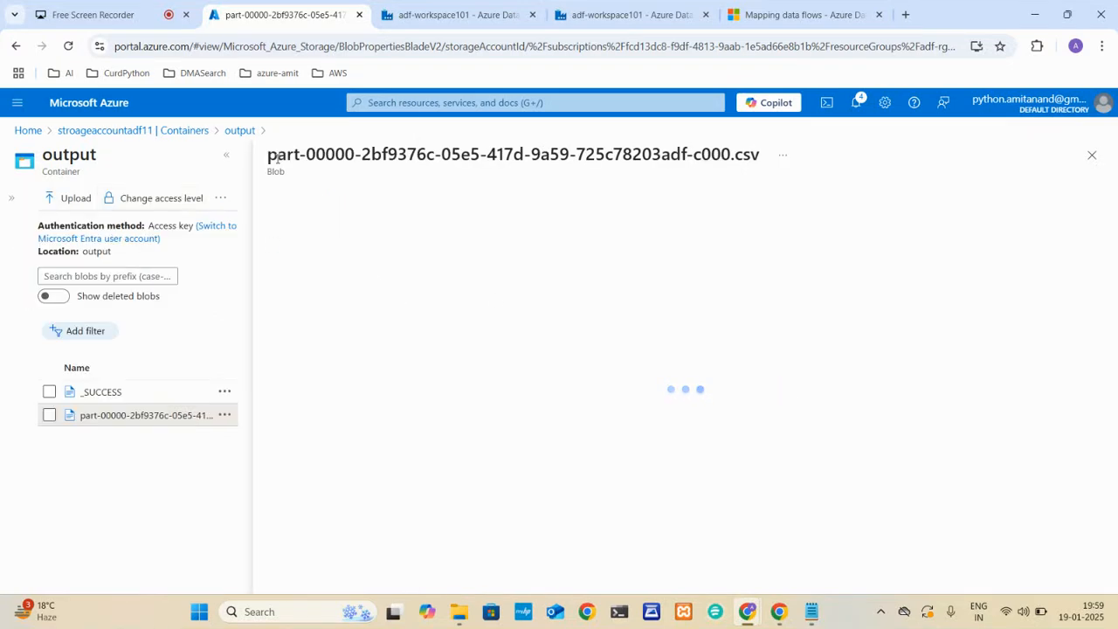
drag(268, 157, 730, 152)
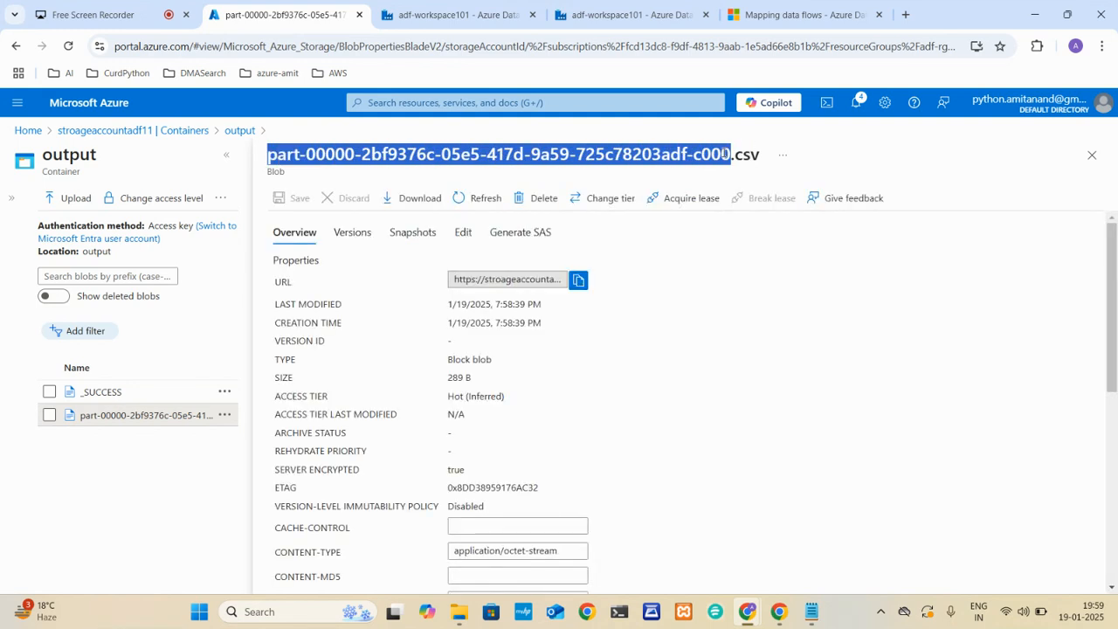
click(457, 232)
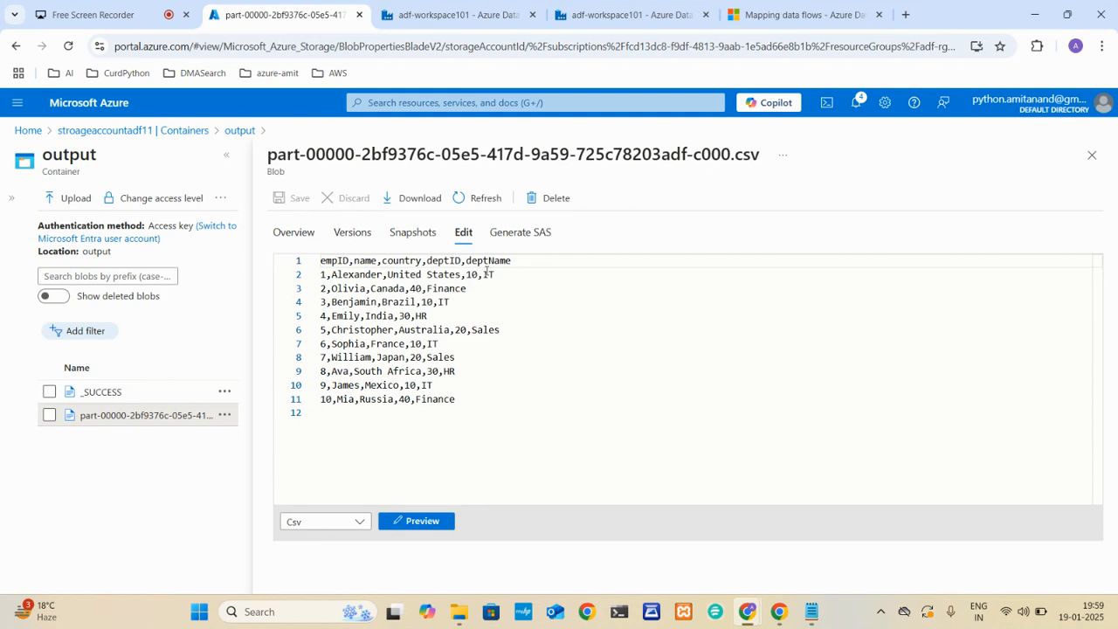
click(423, 527)
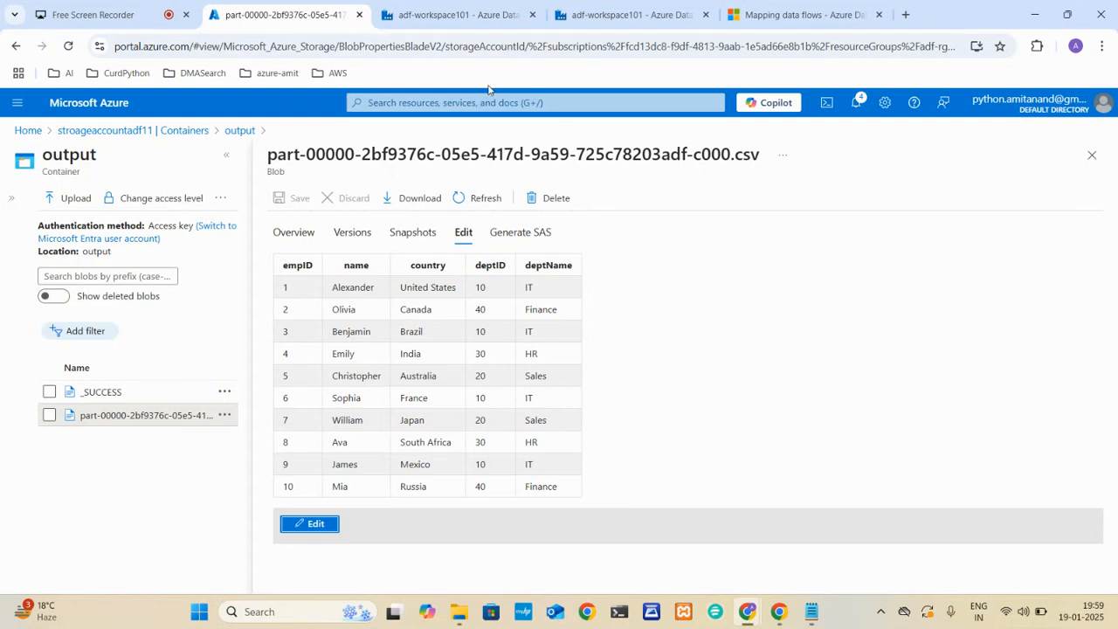
Return to dataflow1 in Data Factory and set sink1's file name option to Output to single file
click(453, 9)
click(636, 8)
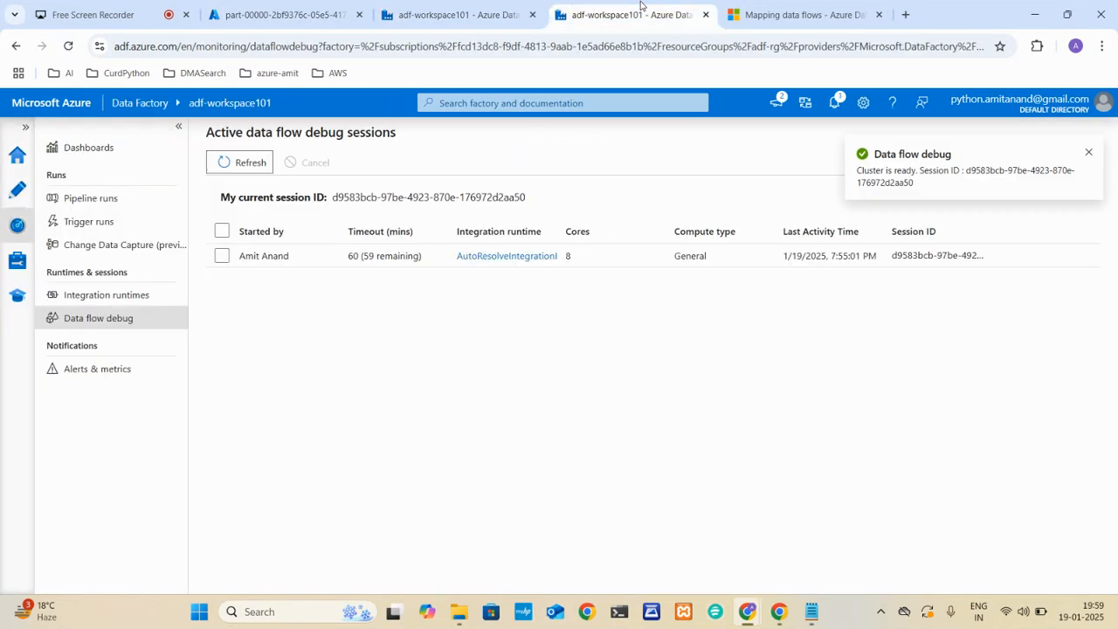
click(516, 8)
click(100, 406)
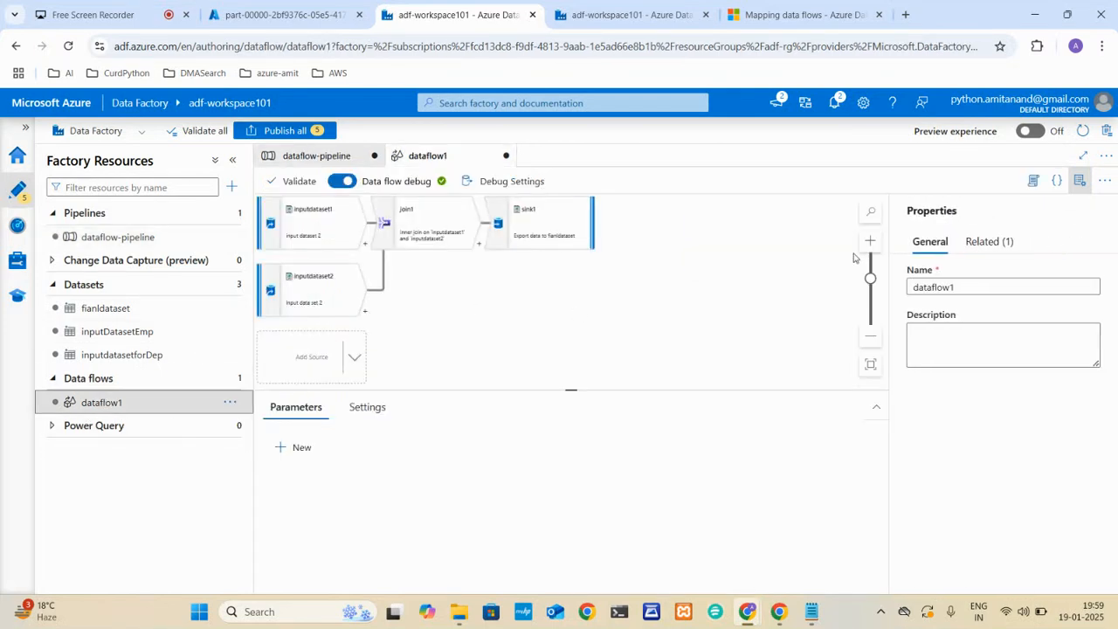
click(1079, 181)
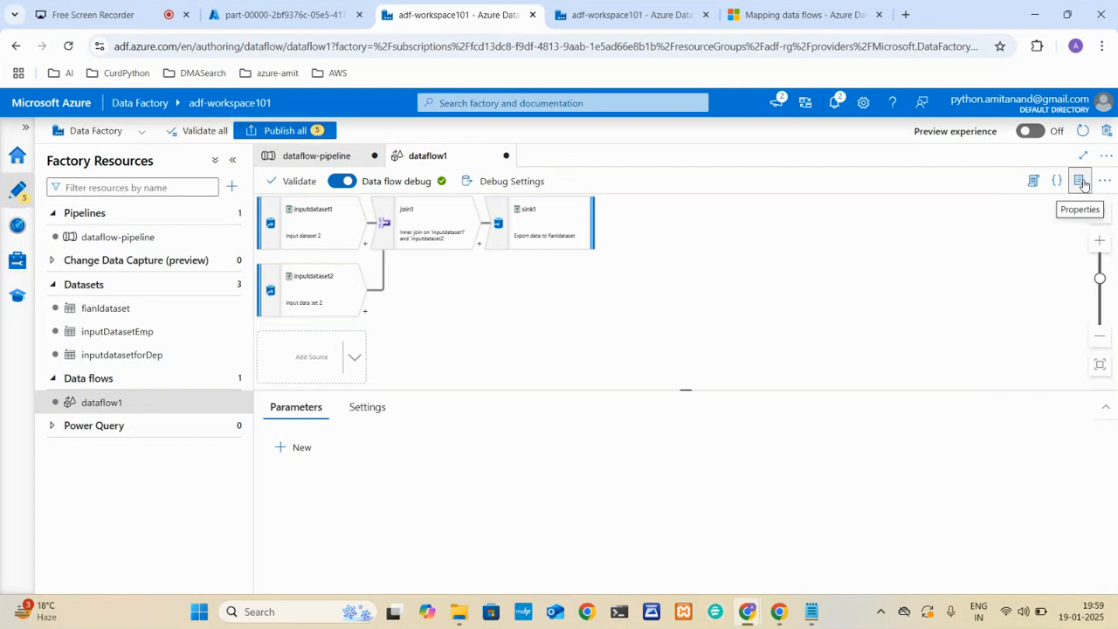
click(554, 235)
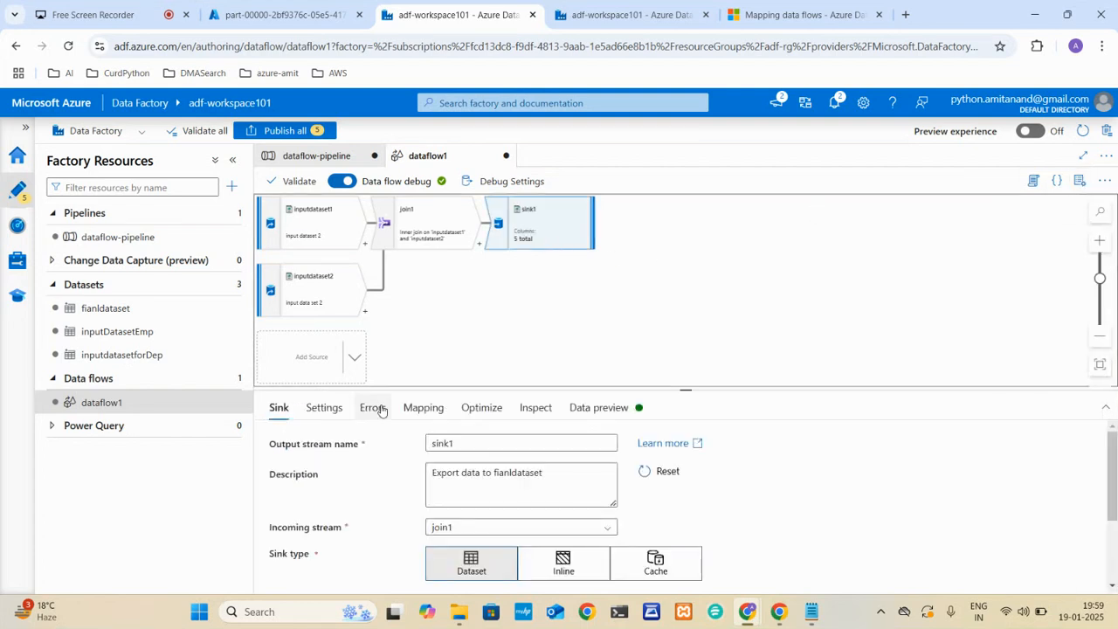
click(344, 409)
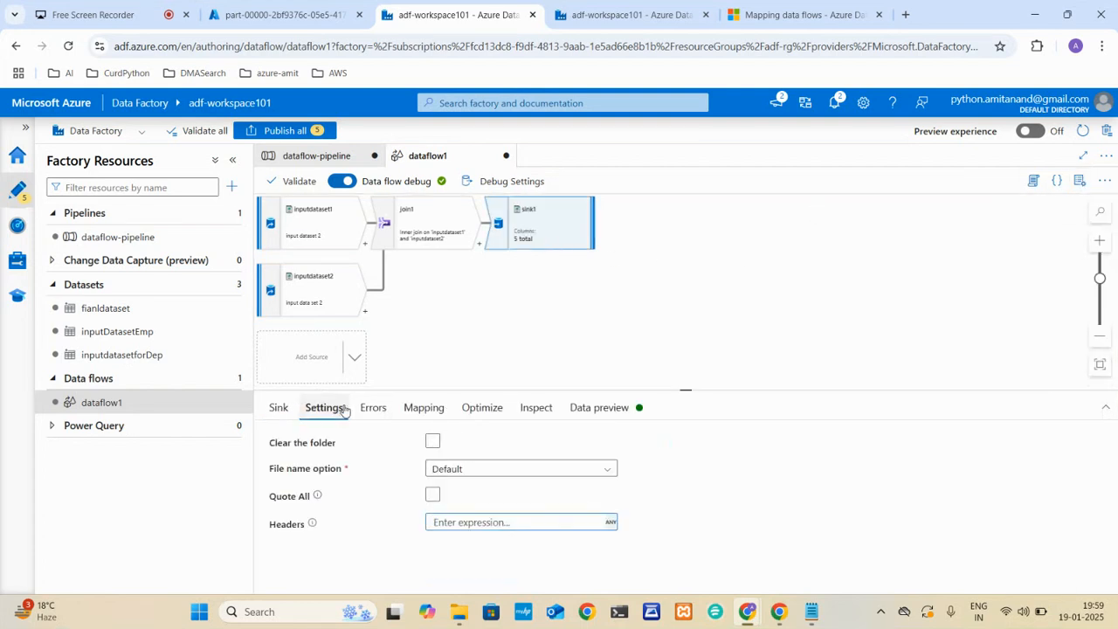
click(493, 470)
scroll(499, 531, down, 1)
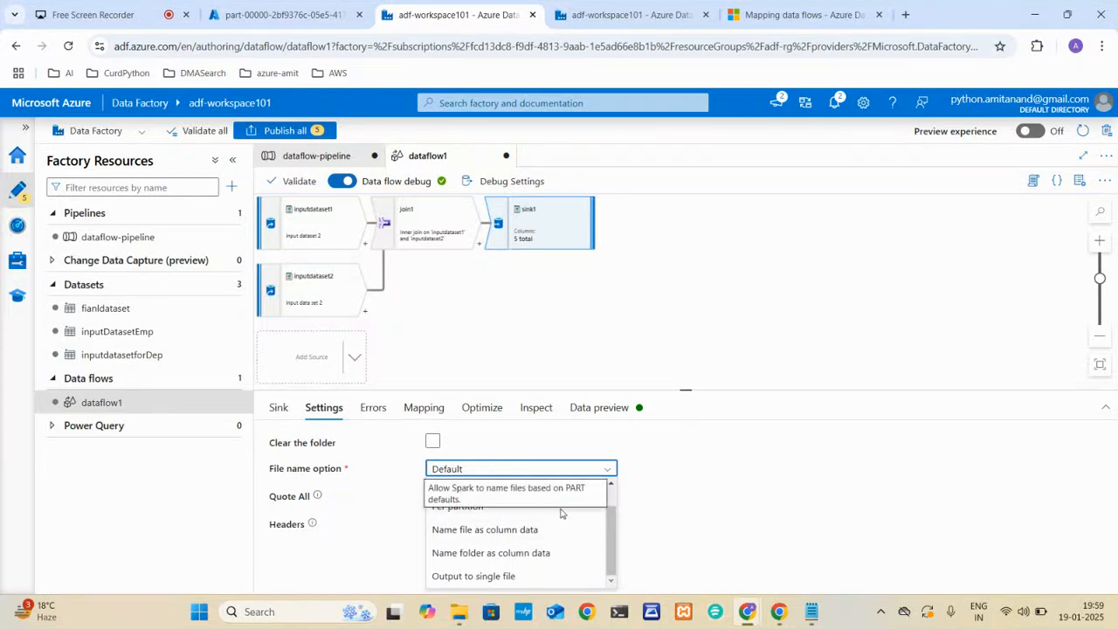
click(514, 575)
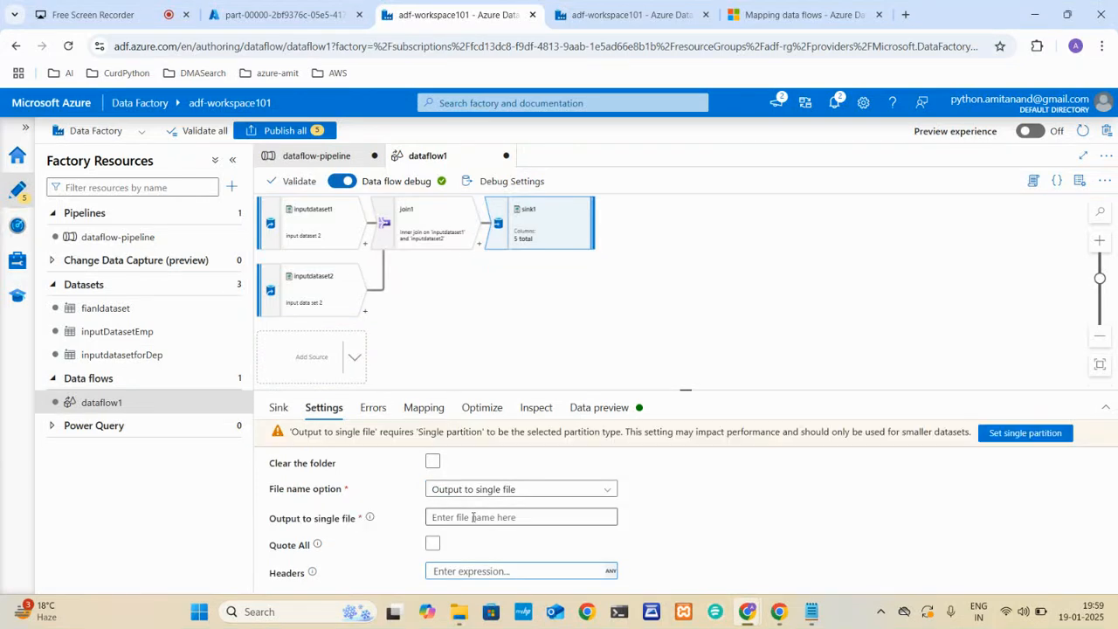
Set single partition for sink1 and name its output file final.csv
click(1053, 436)
click(470, 520)
text(final.csv)
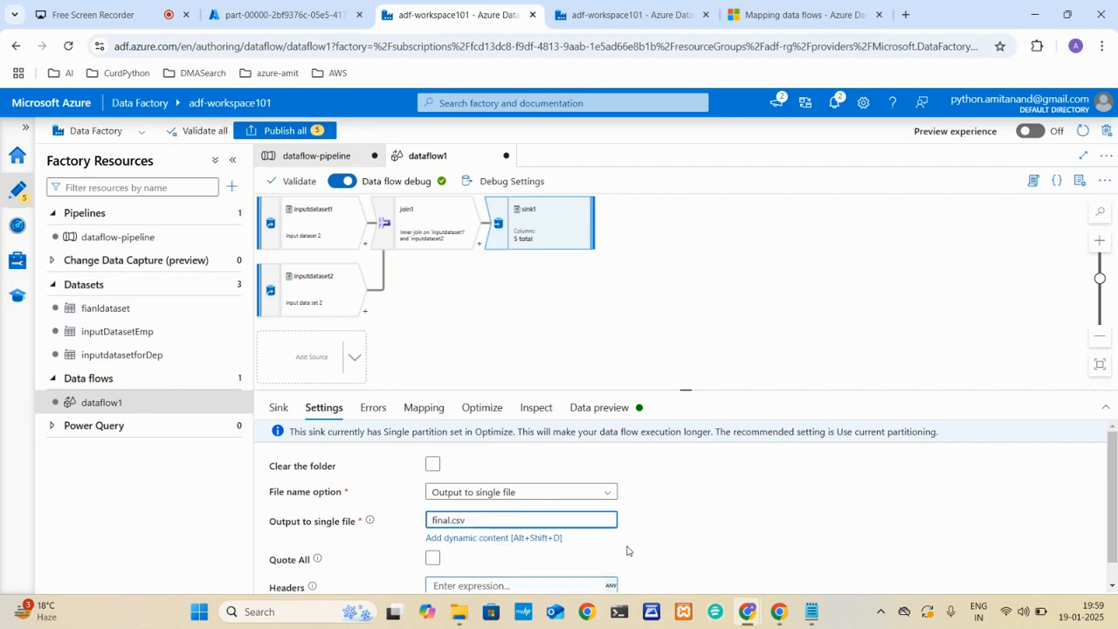
scroll(626, 550, down, 1)
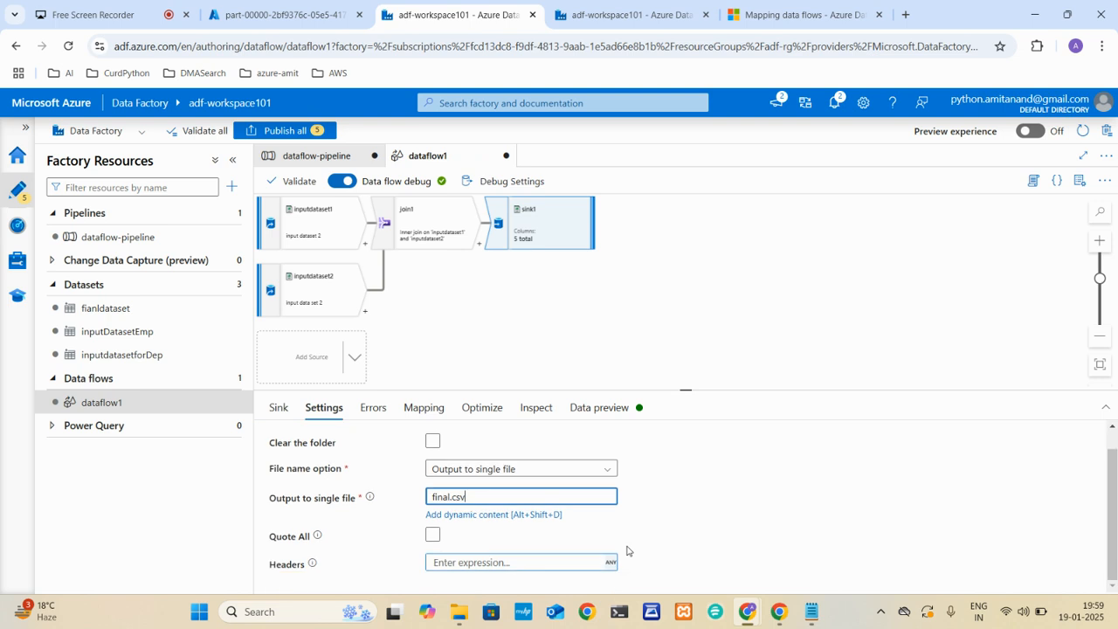
scroll(626, 550, up, 1)
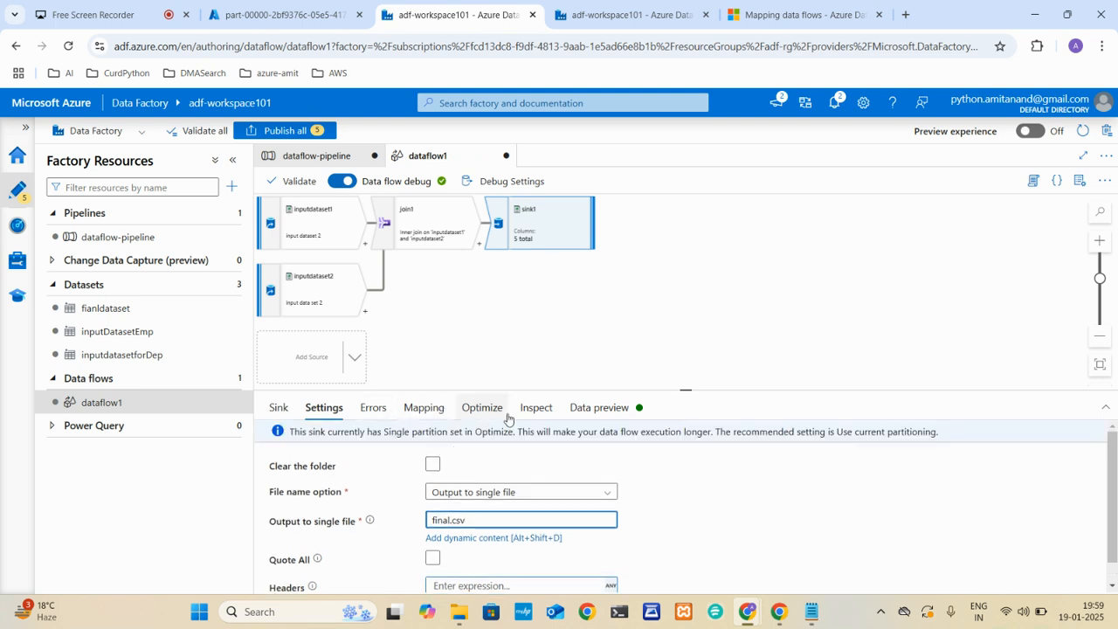
Refresh the data preview of sink1 with the single-file output settings
click(591, 405)
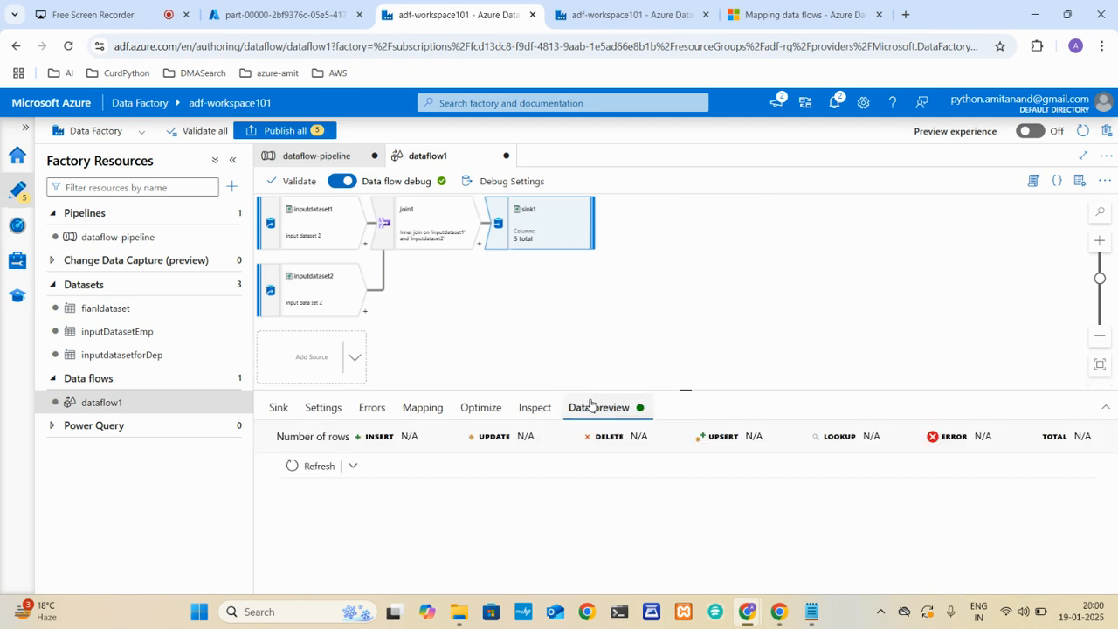
click(314, 469)
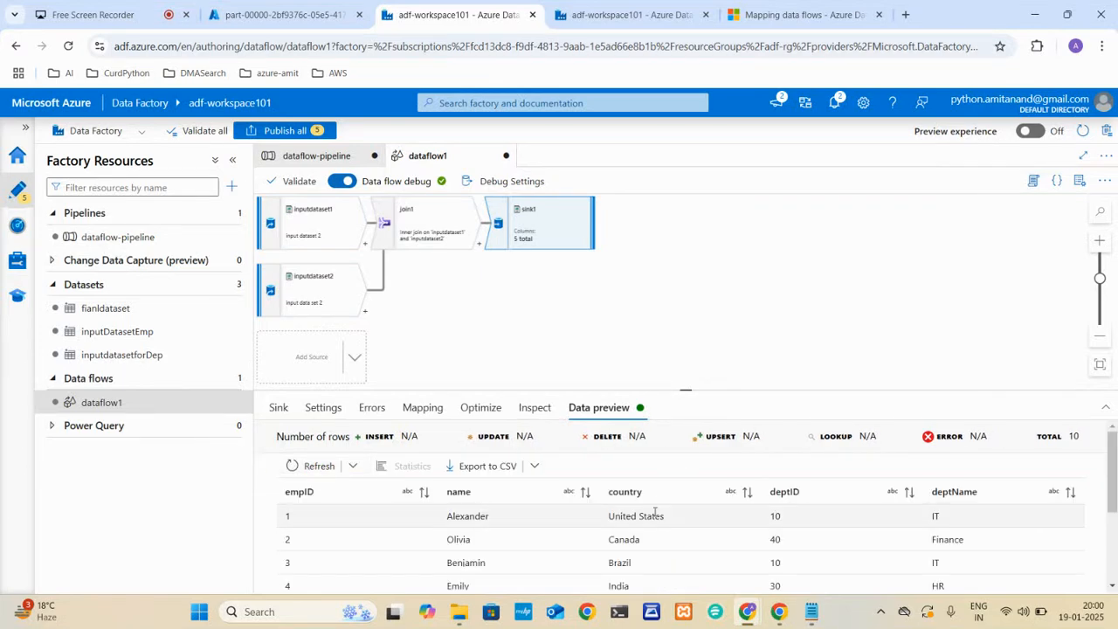
Start a debug run of dataflow-pipeline and refresh the run's status in its output
click(296, 162)
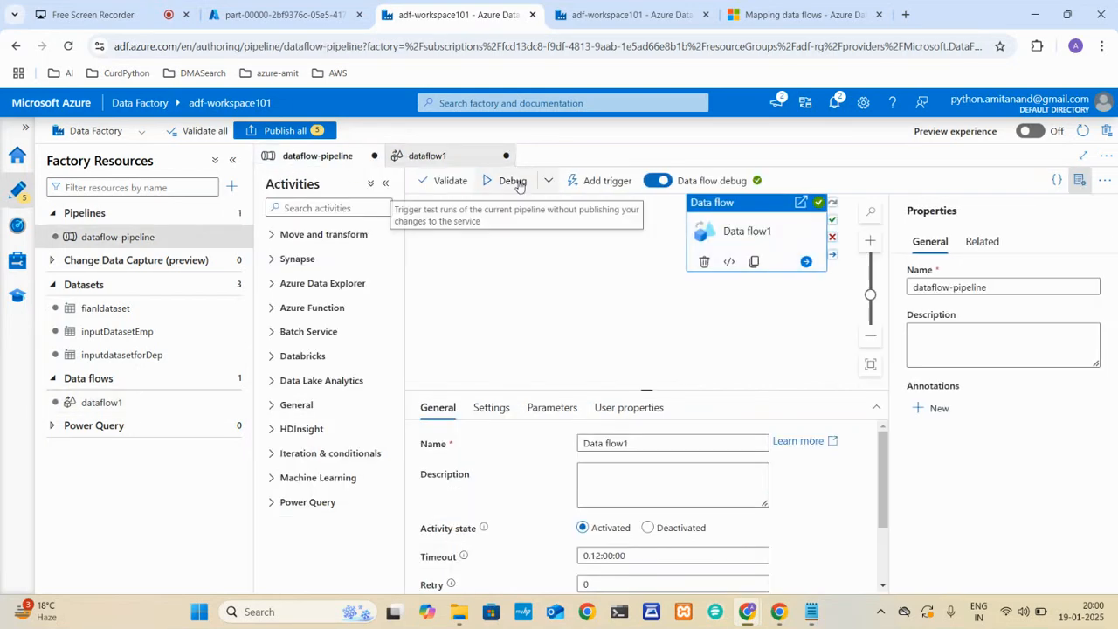
click(518, 186)
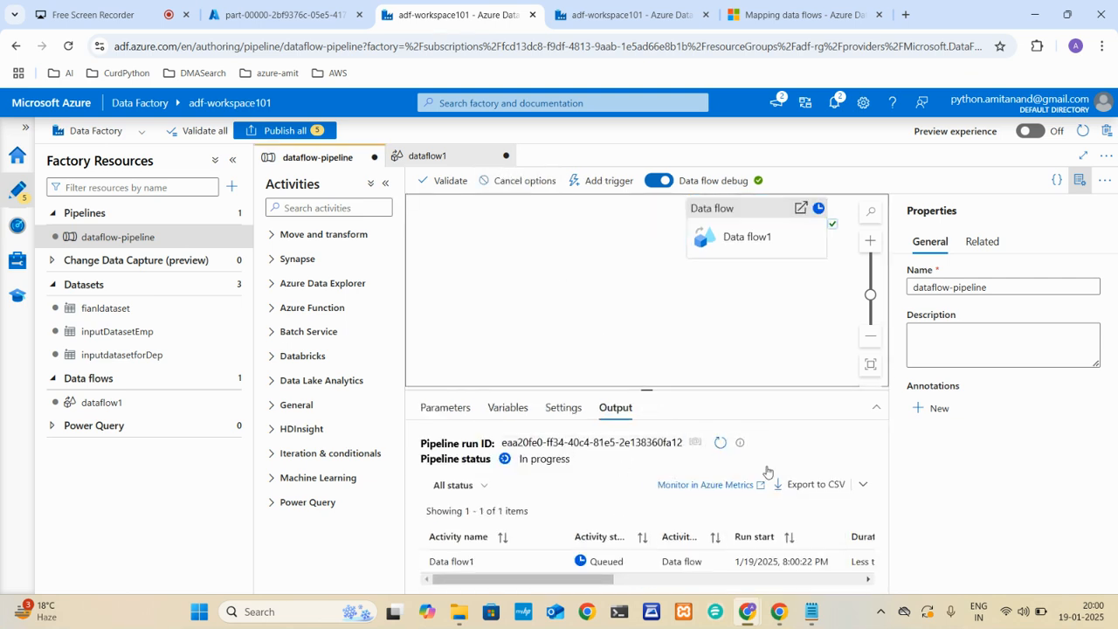
click(1079, 180)
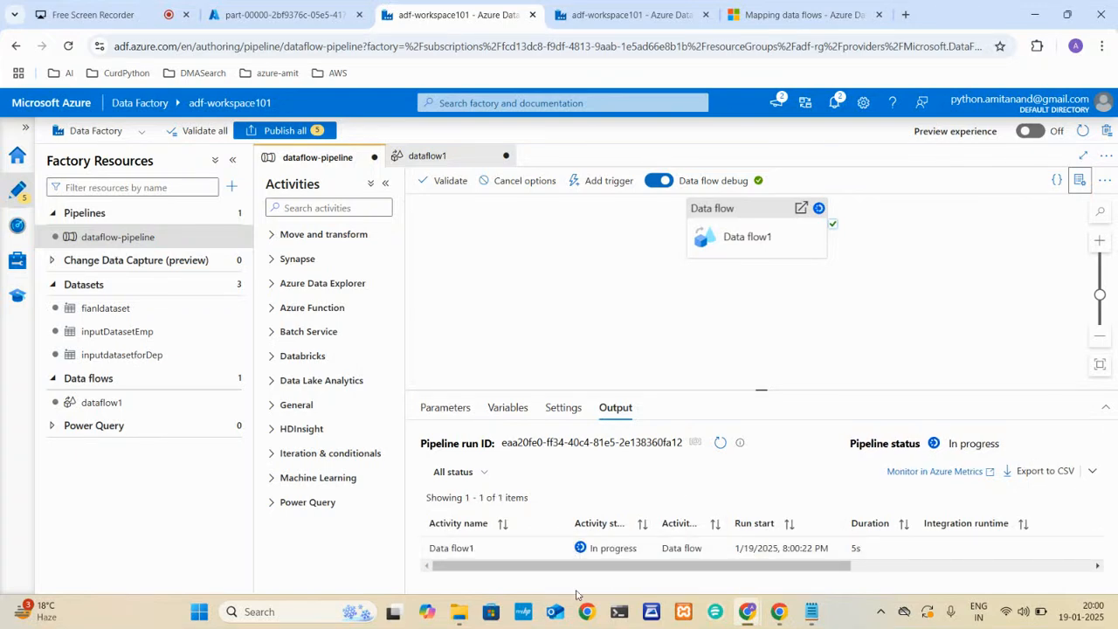
click(720, 443)
click(716, 444)
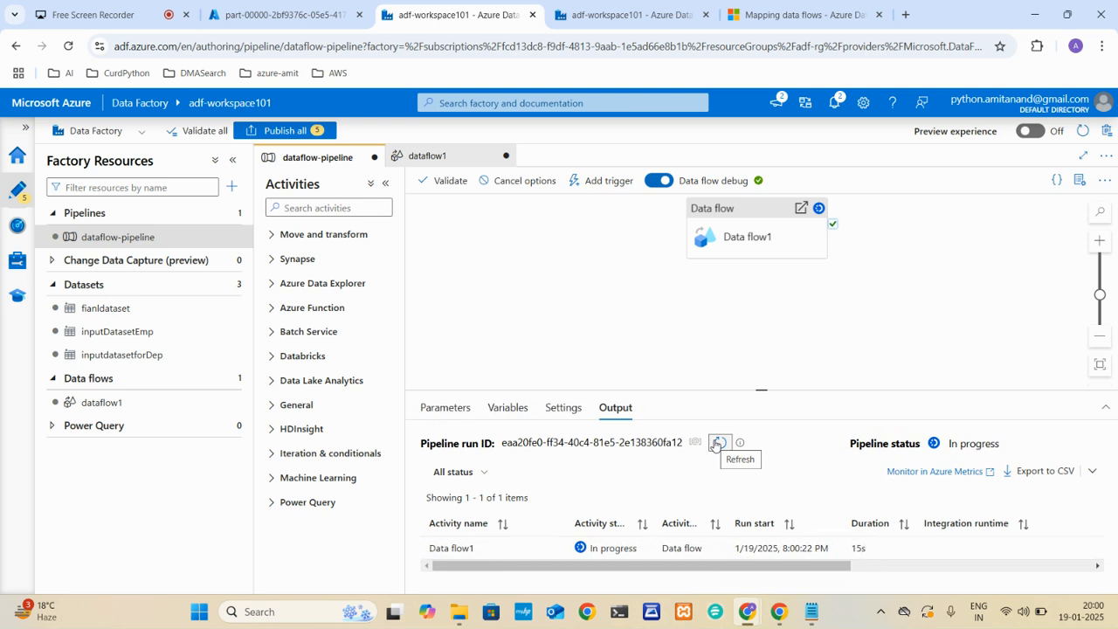
click(716, 444)
click(716, 444)
click(716, 444)
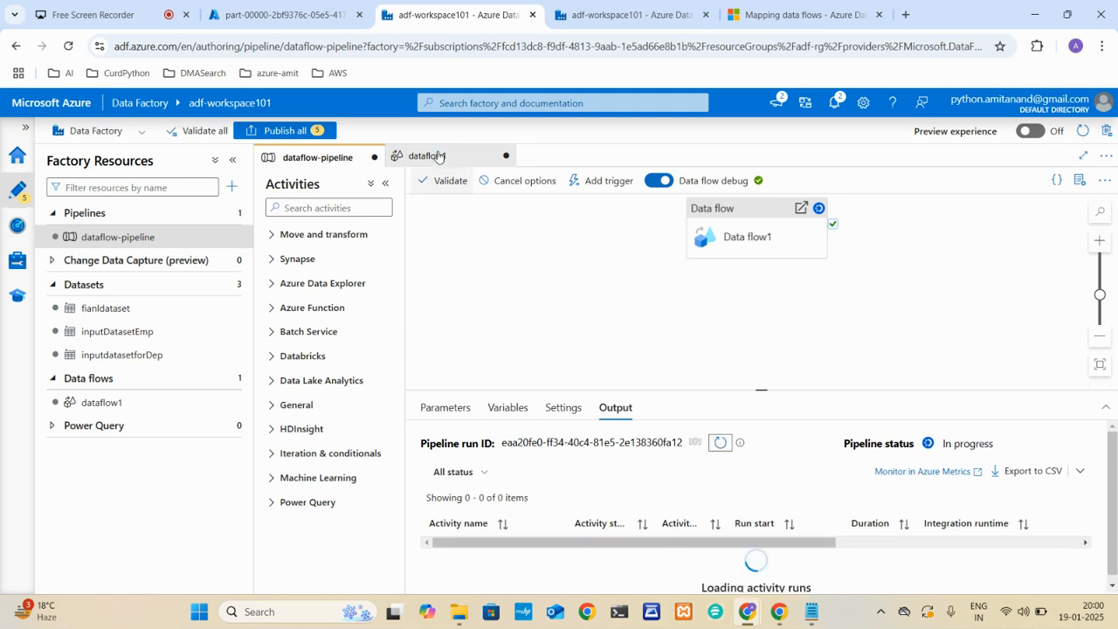
Refresh the output container in the Azure portal and preview the contents of final.csv as a table
click(288, 12)
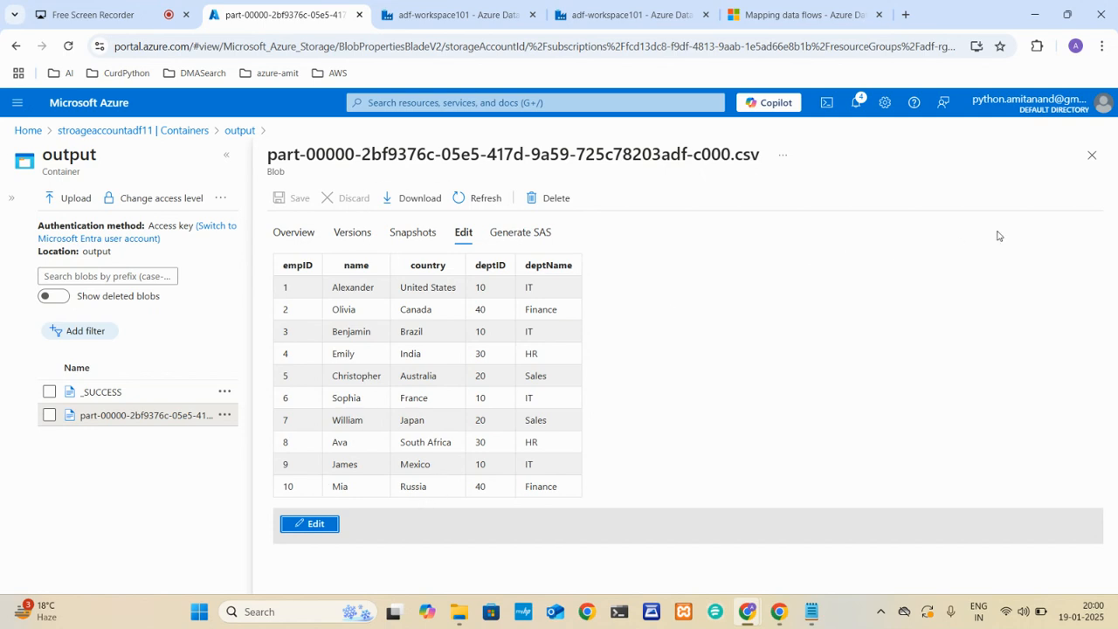
click(1089, 157)
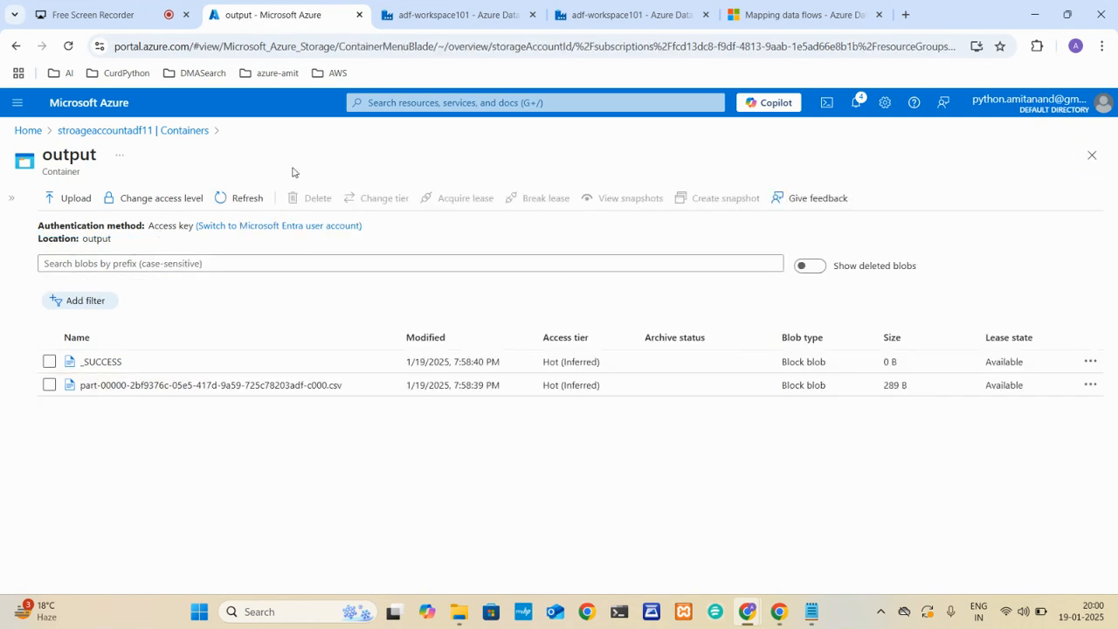
click(247, 198)
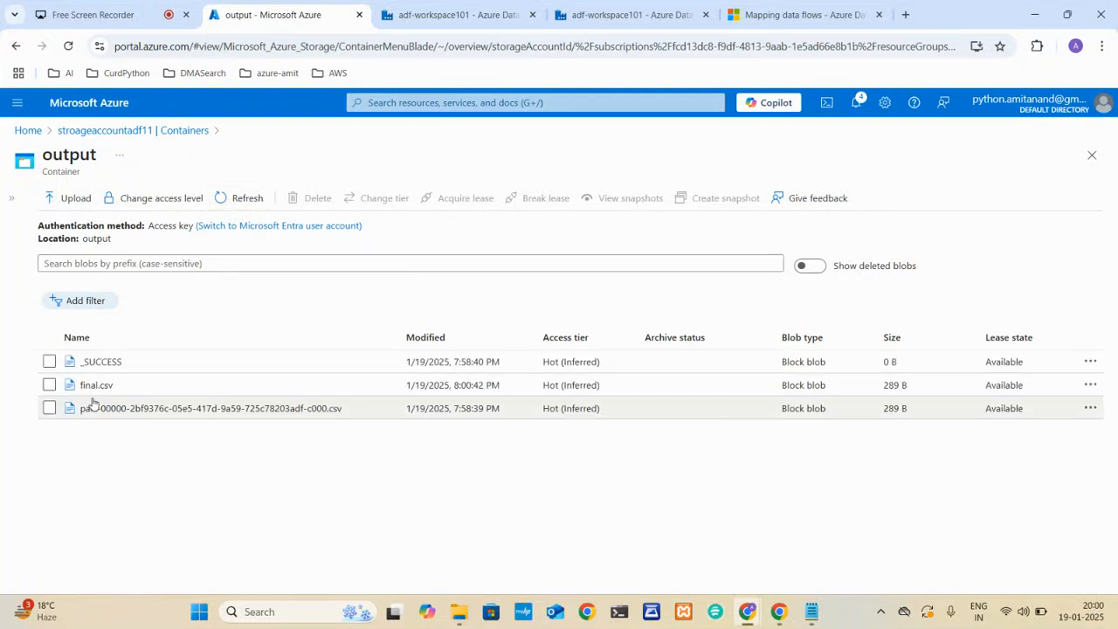
click(88, 387)
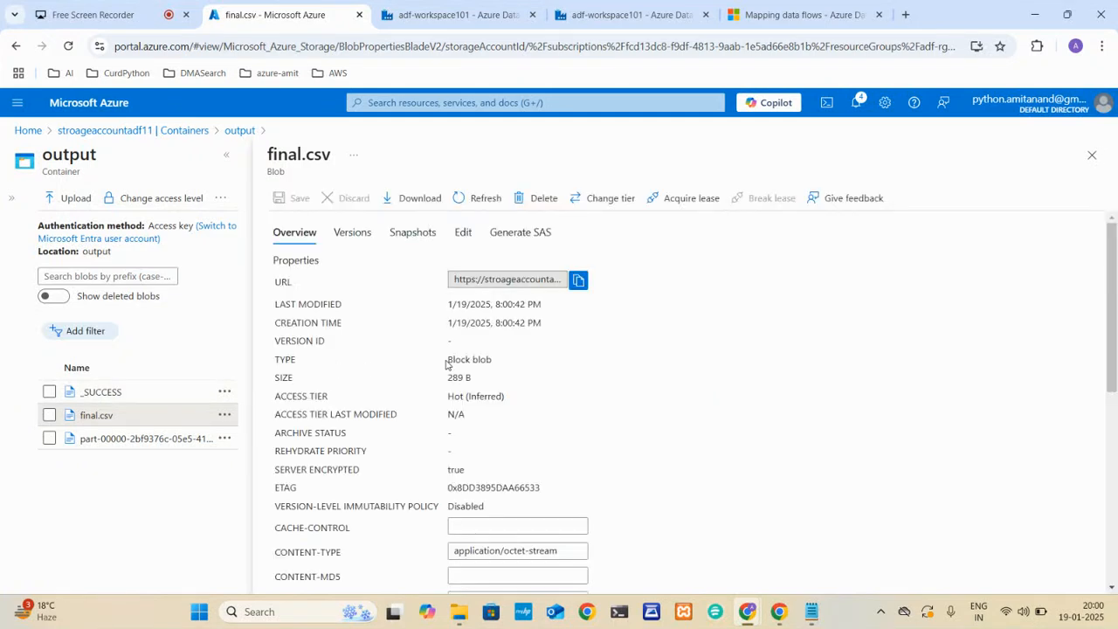
click(465, 233)
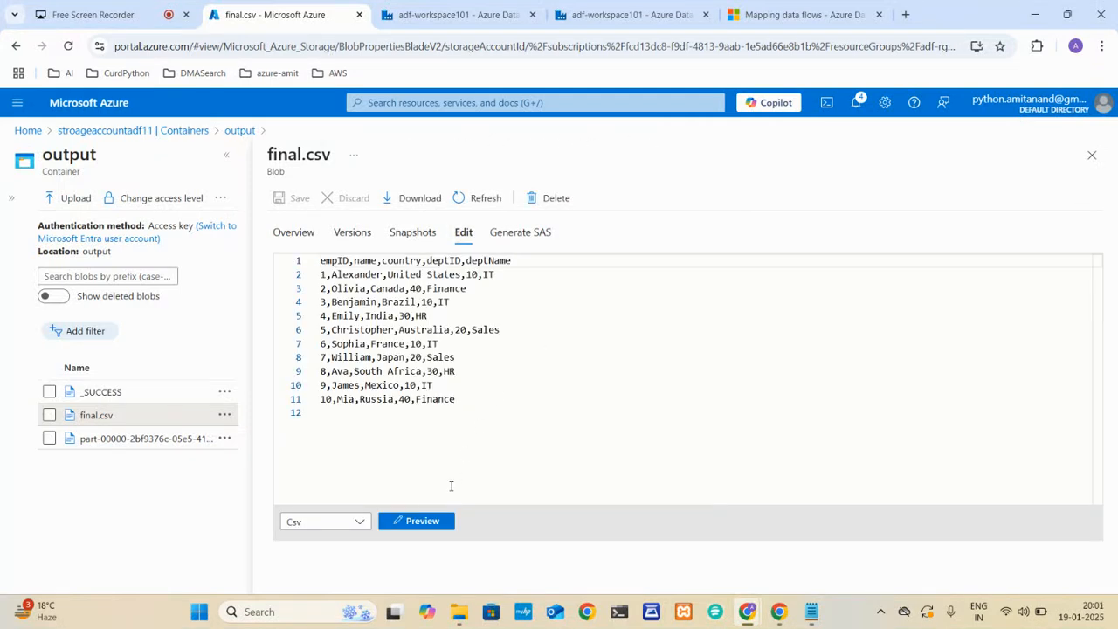
click(423, 522)
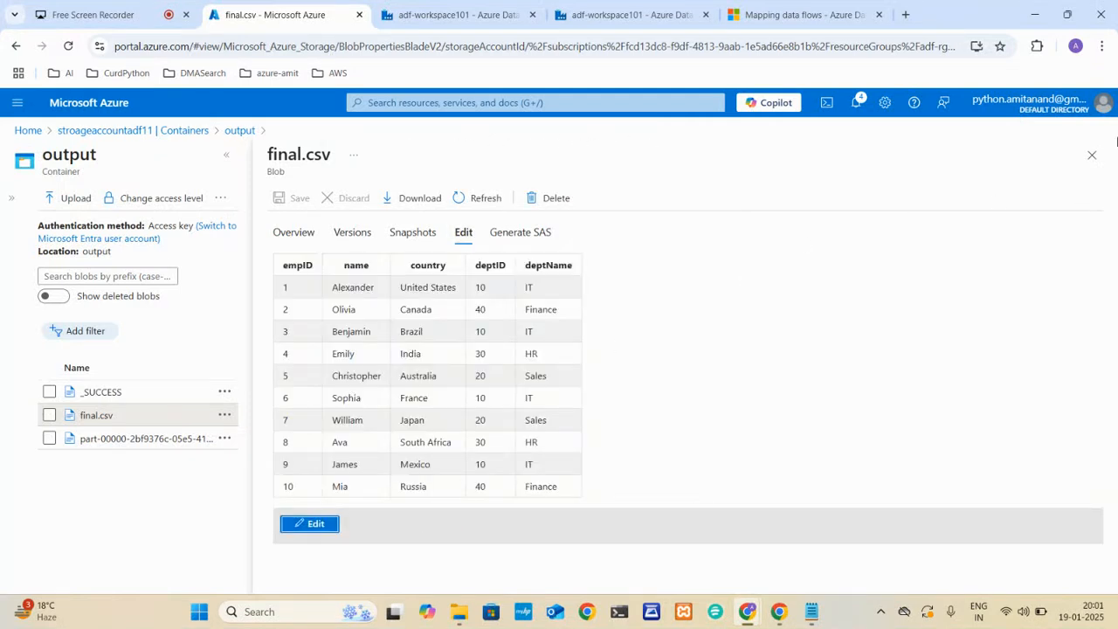
click(1092, 155)
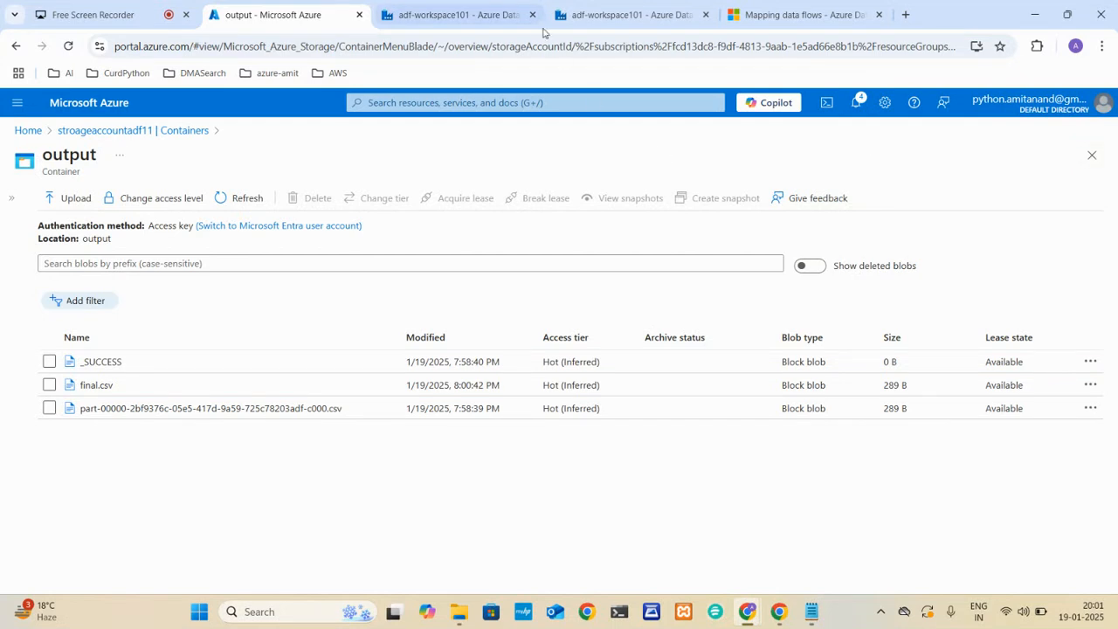
Return to dataflow1 in Data Factory and refresh the data preview of join1 to examine the joined rows
click(502, 5)
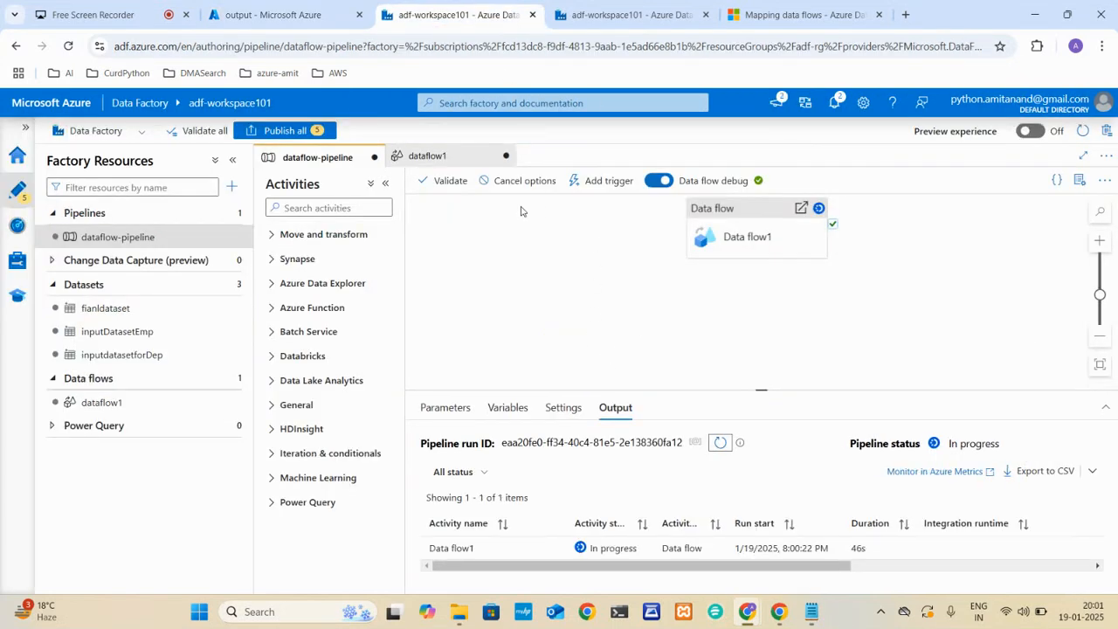
click(451, 158)
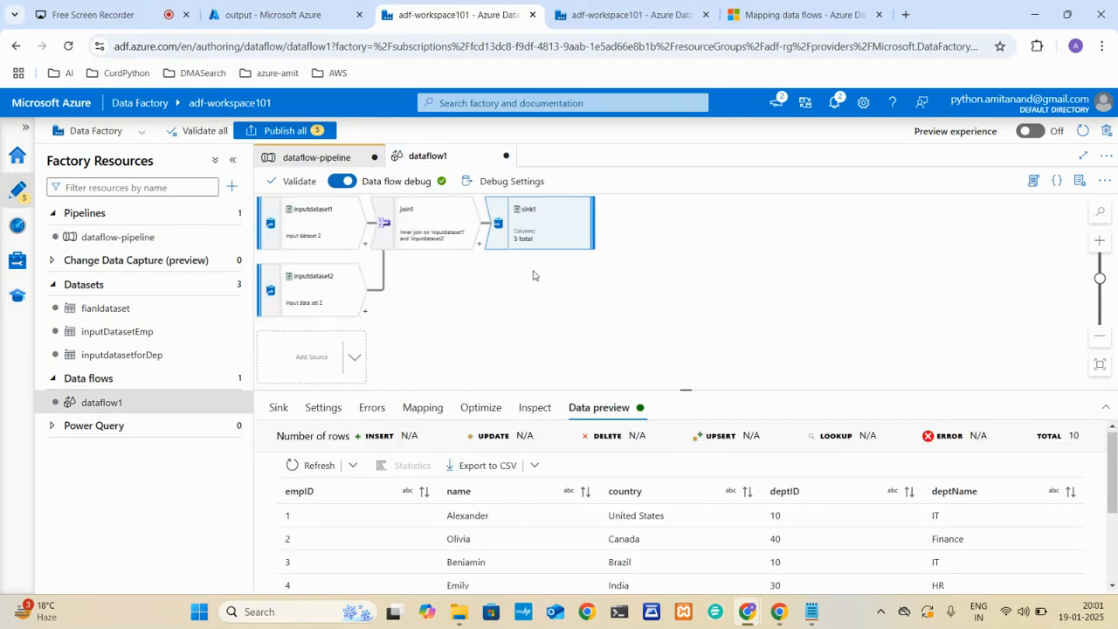
click(428, 234)
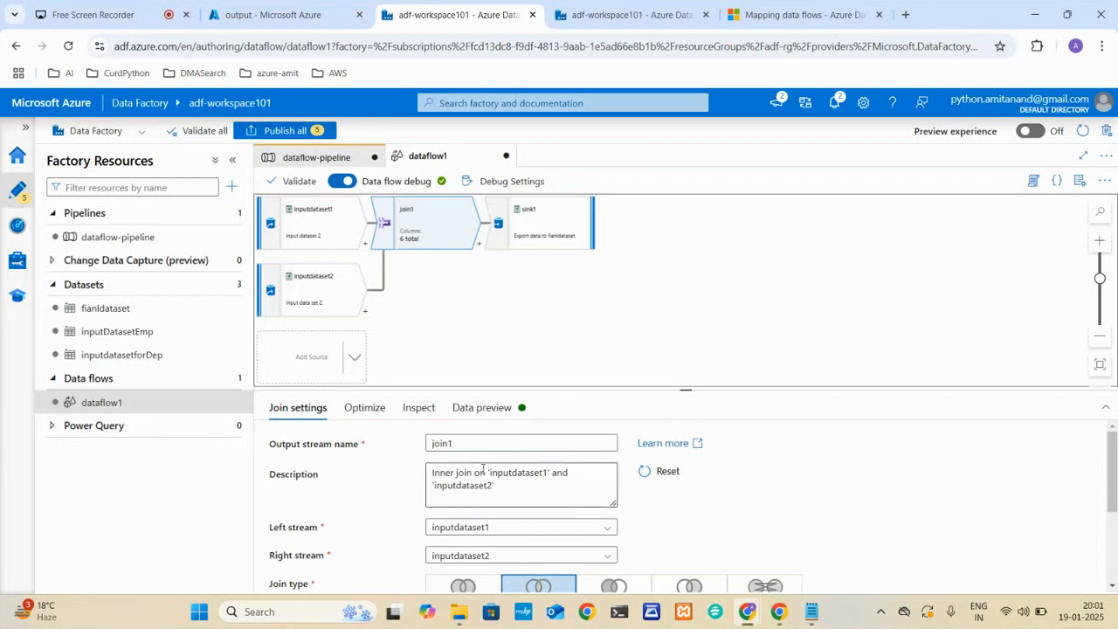
click(481, 408)
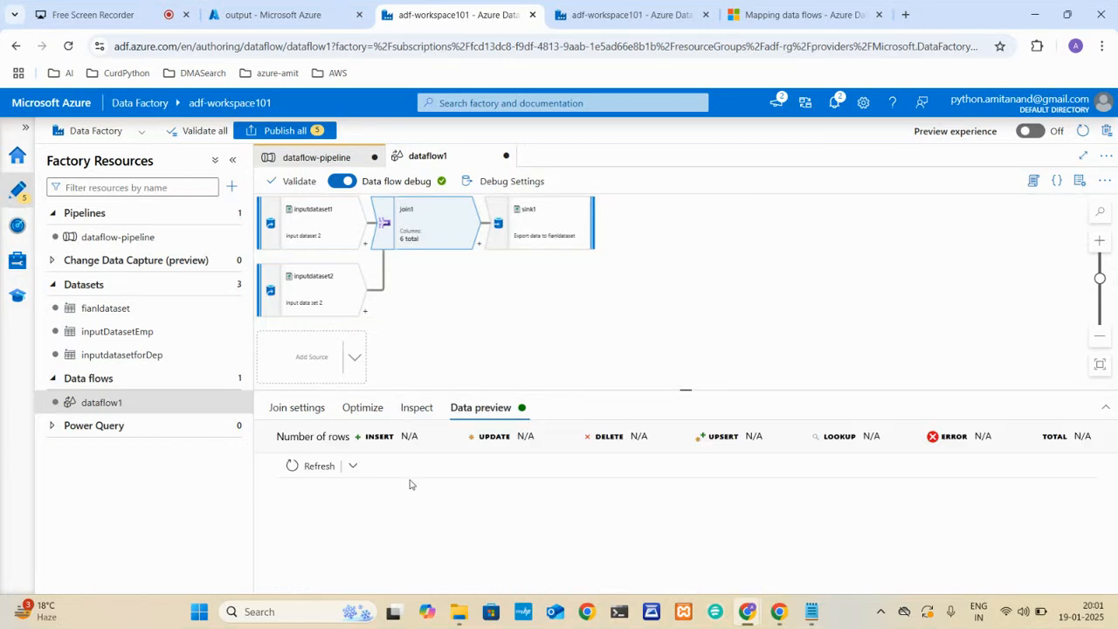
click(319, 466)
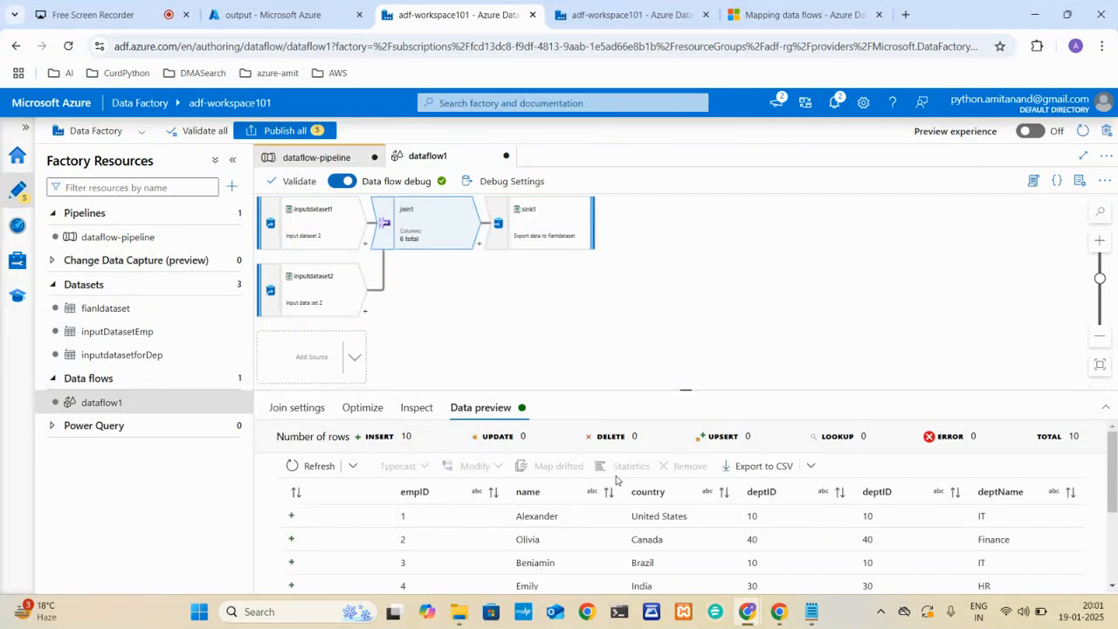
scroll(695, 360, down, 2)
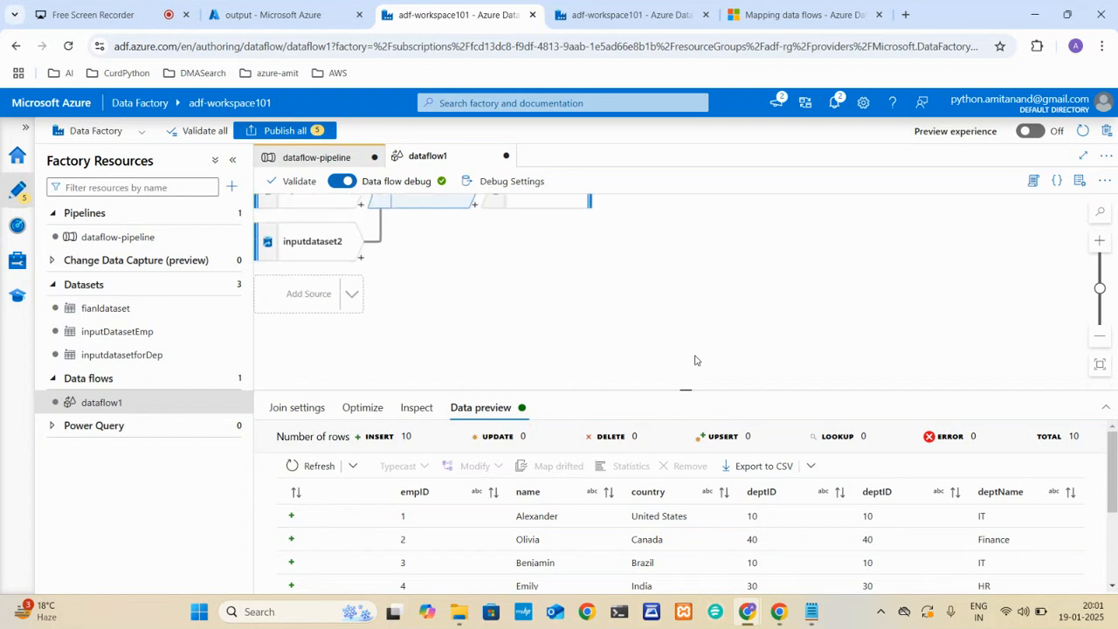
scroll(695, 360, up, 1)
scroll(721, 544, down, 2)
scroll(724, 564, up, 1)
scroll(716, 563, up, 1)
scroll(716, 563, down, 3)
scroll(716, 563, up, 2)
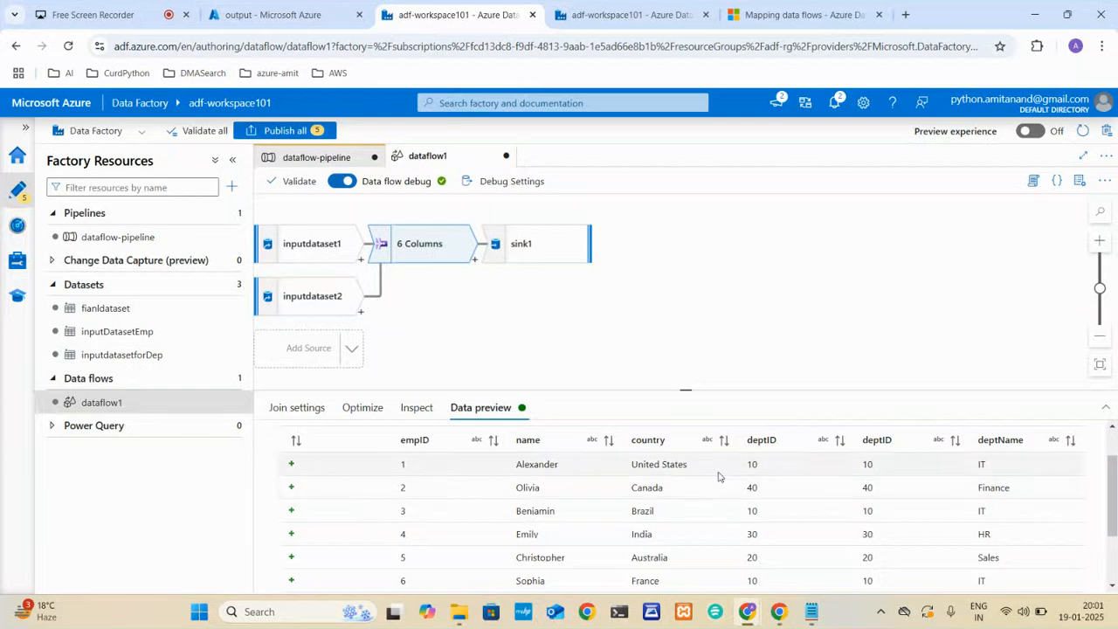
Convert the country column of join1's preview to lowercase and confirm it as a derived column transformation
click(665, 438)
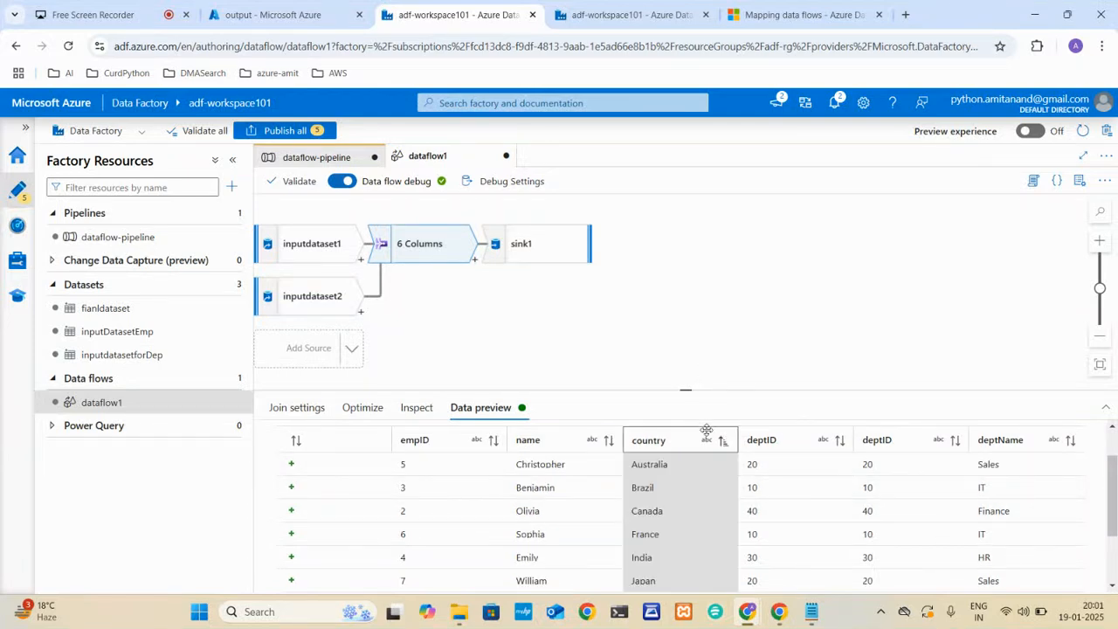
scroll(707, 430, up, 1)
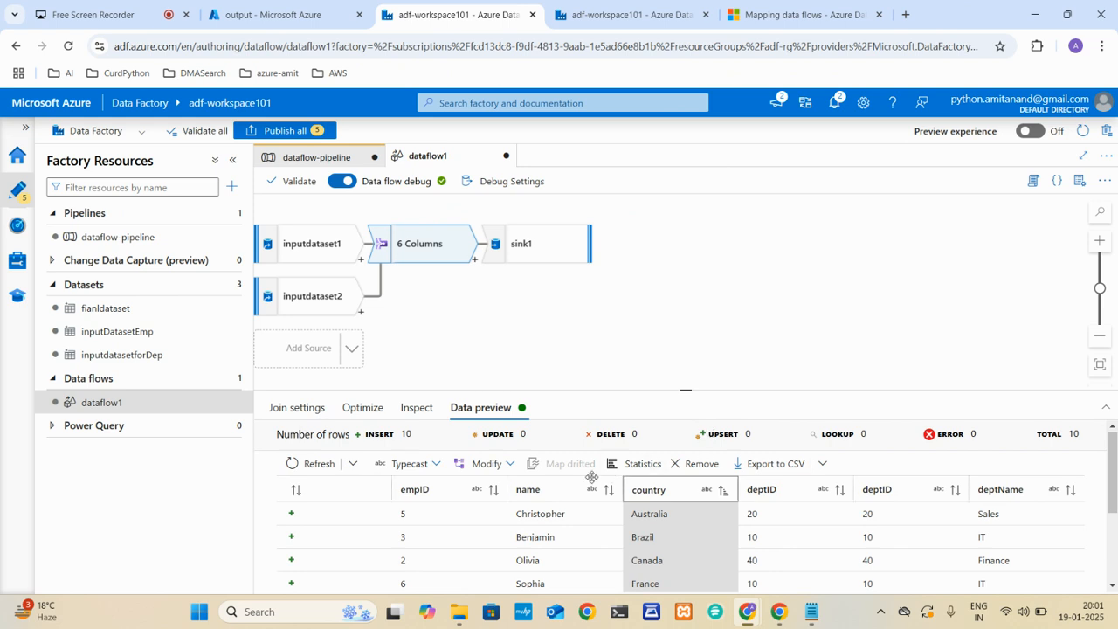
click(508, 470)
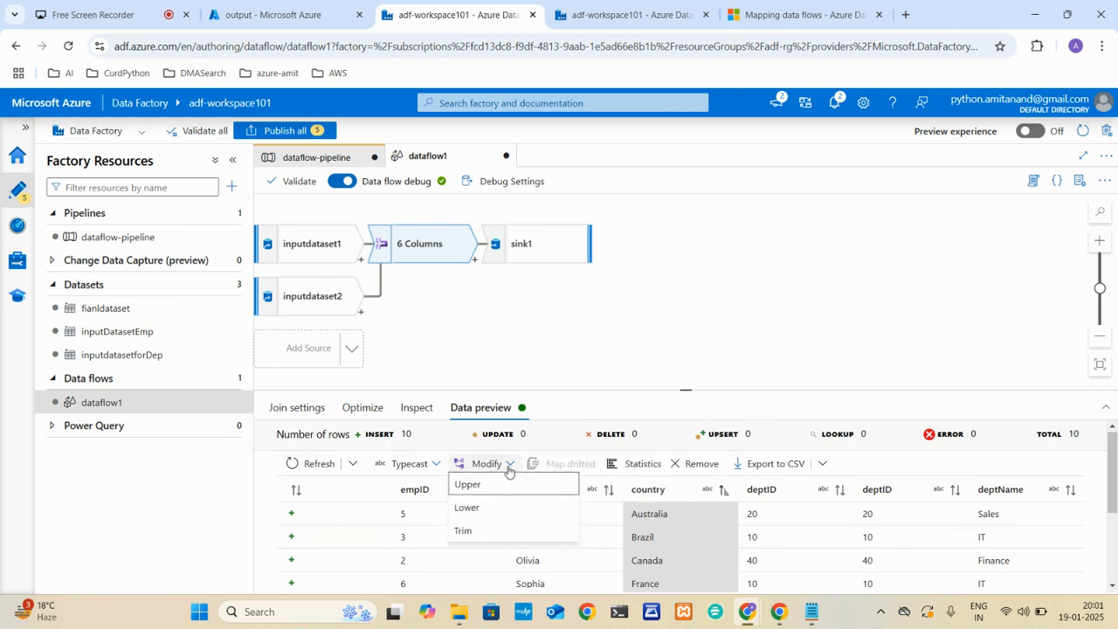
click(480, 501)
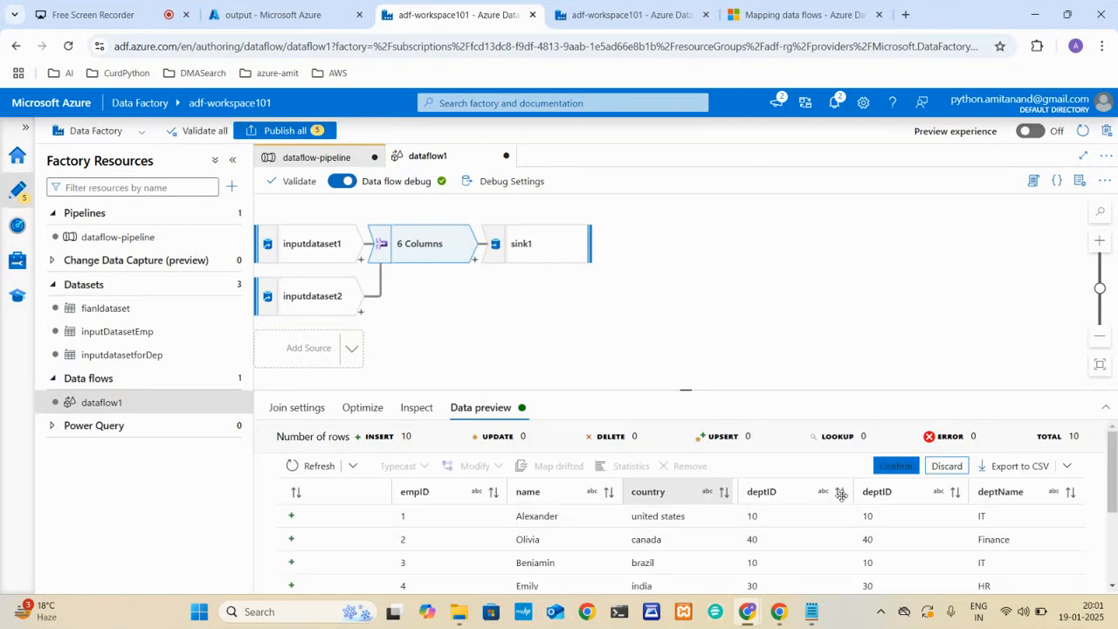
click(894, 469)
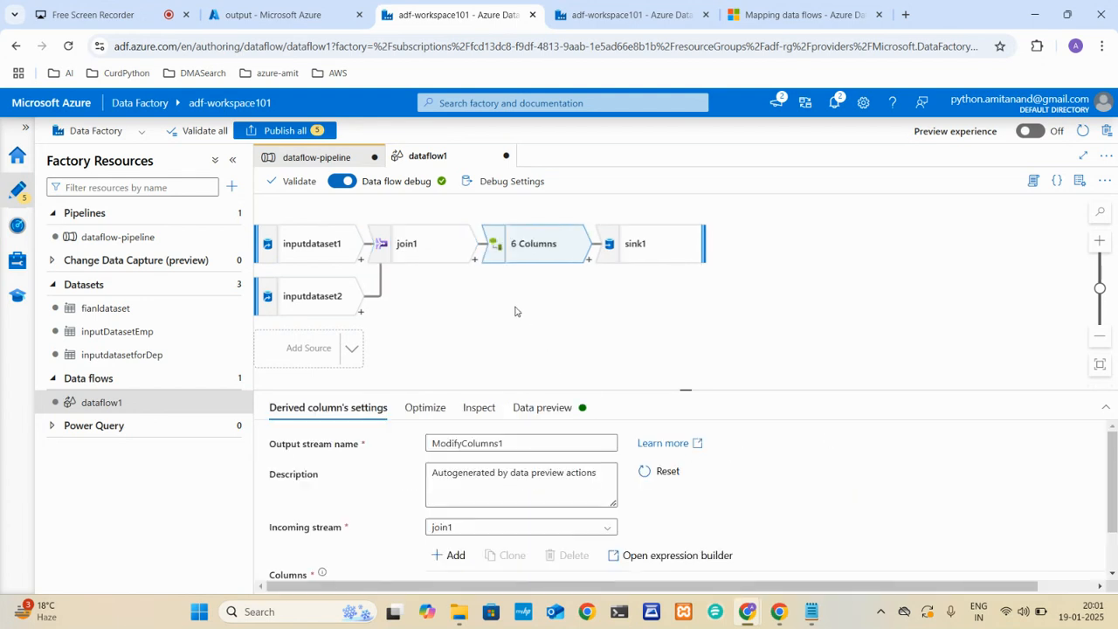
Refresh the data preview of the derived column transformation after join1 and compare it with join1
scroll(511, 336, up, 1)
click(534, 274)
scroll(533, 275, down, 1)
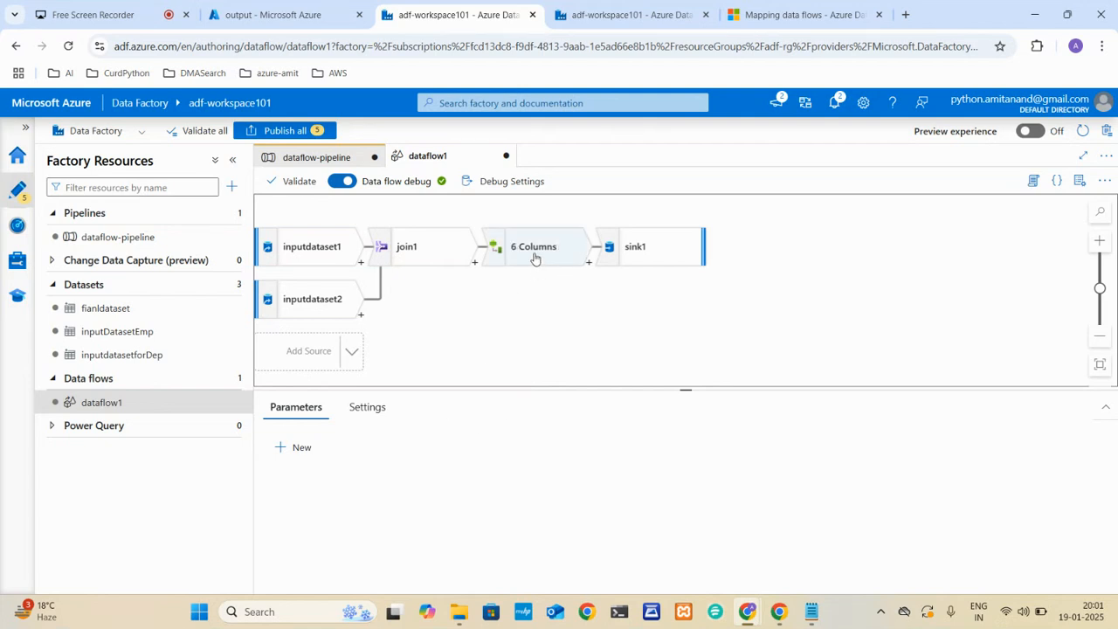
click(535, 255)
click(541, 409)
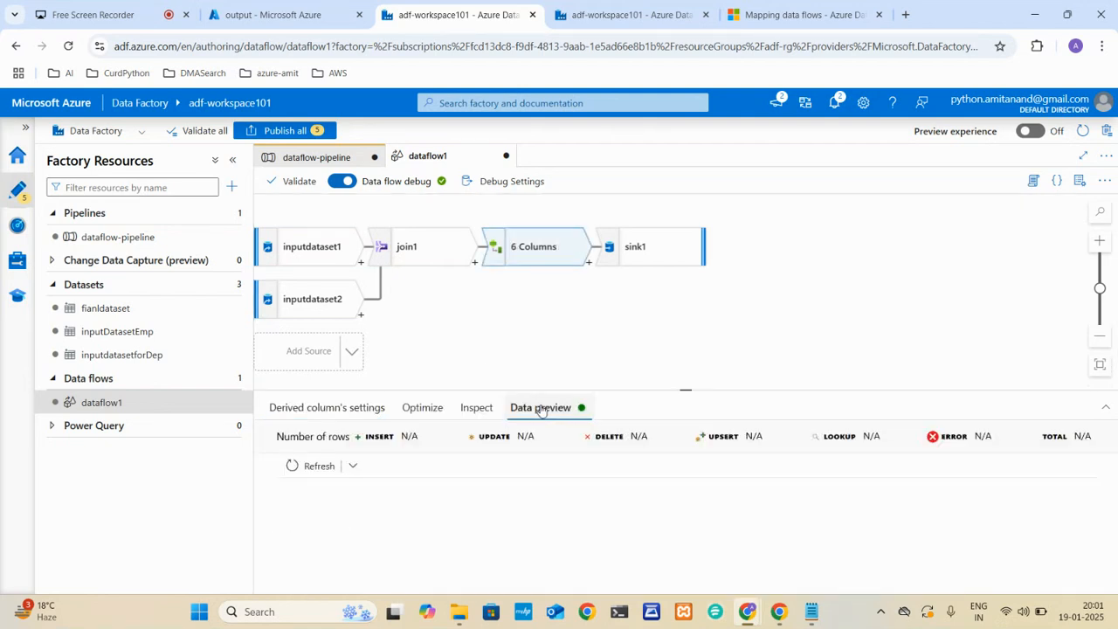
click(297, 466)
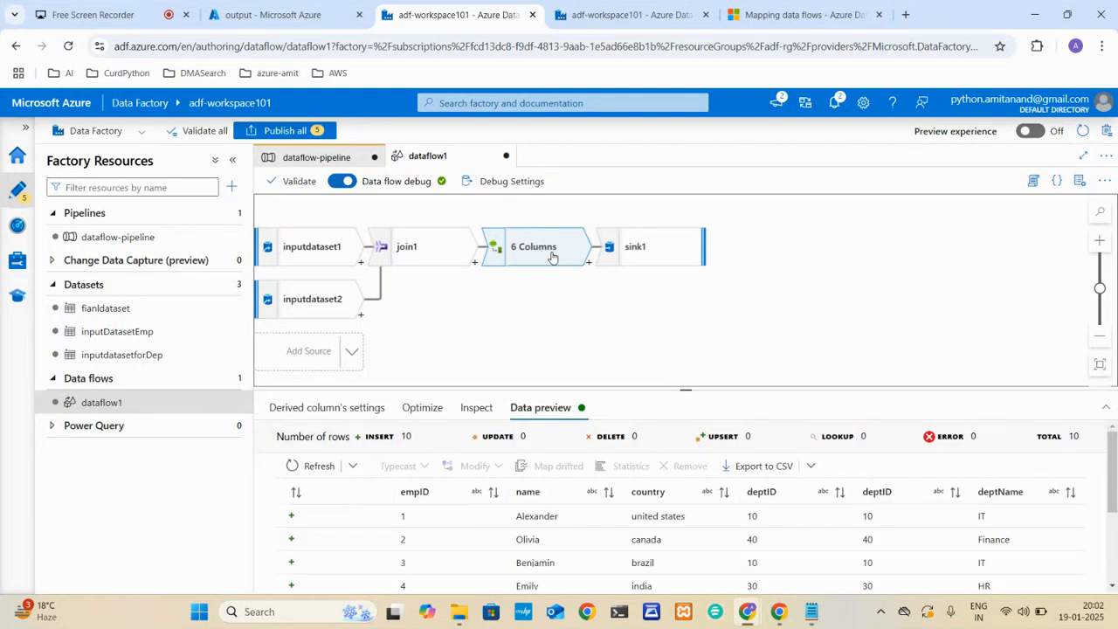
click(450, 244)
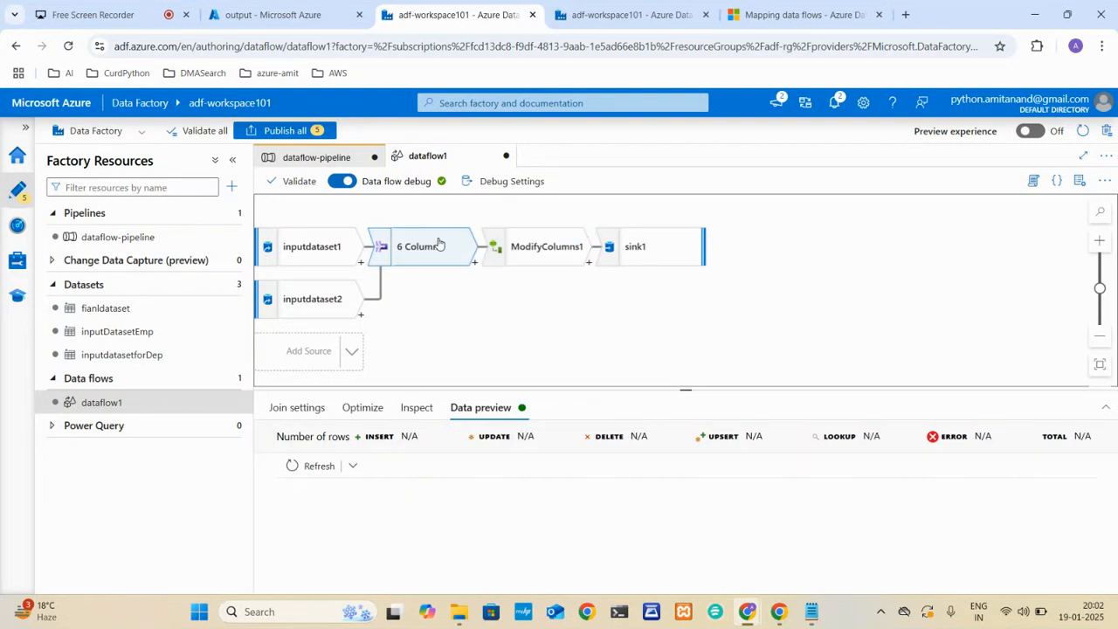
click(543, 248)
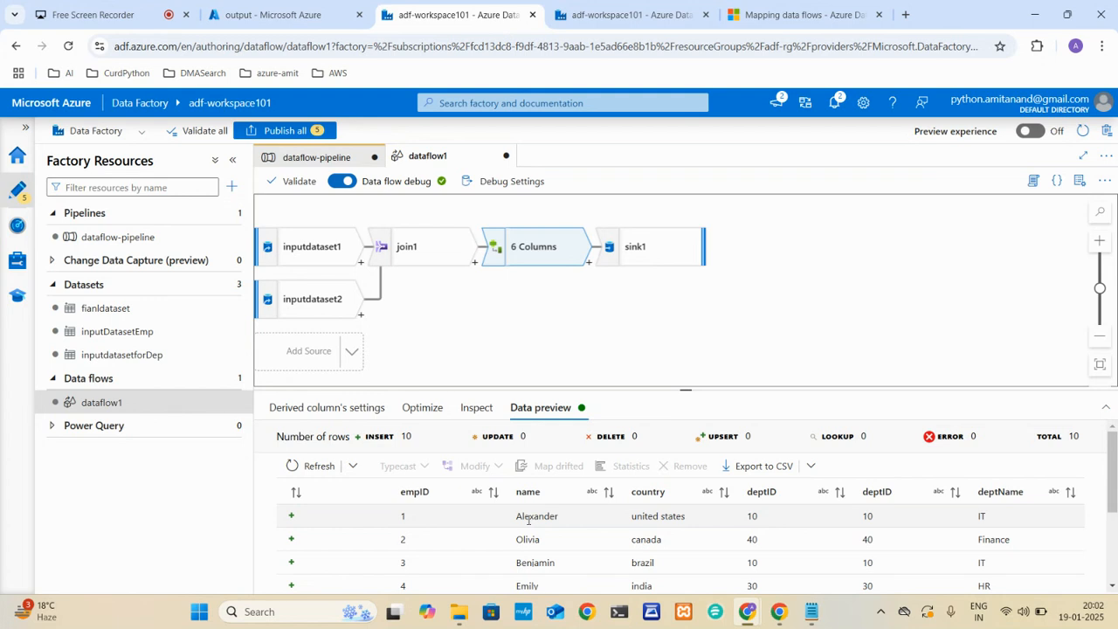
click(316, 466)
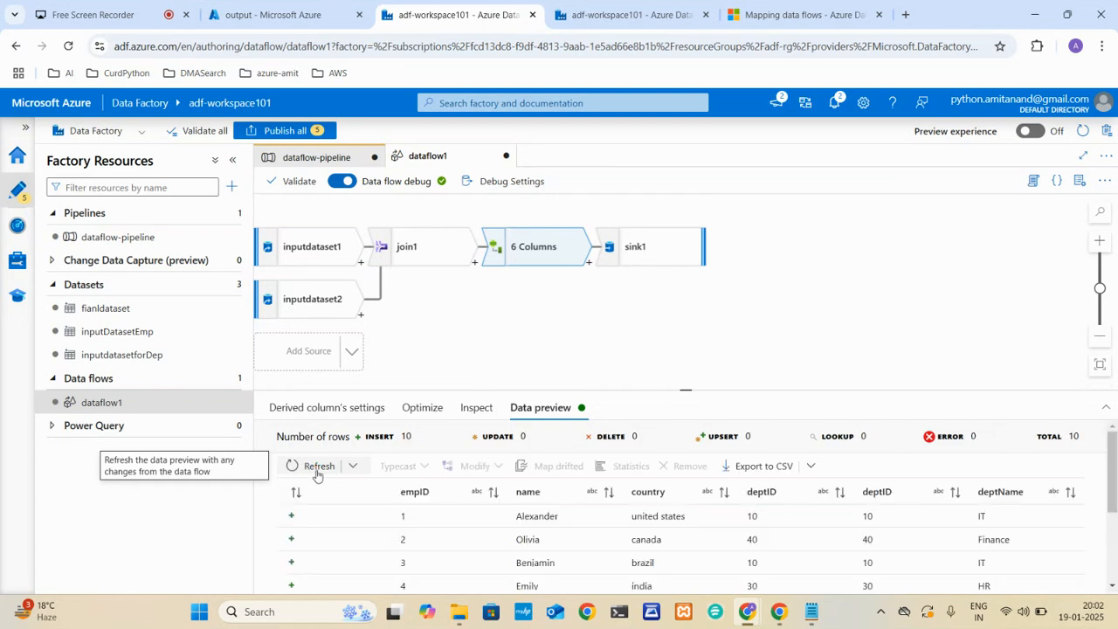
Convert the country column to uppercase as a second derived column transformation before sink1 and refresh its data preview
click(669, 491)
click(510, 465)
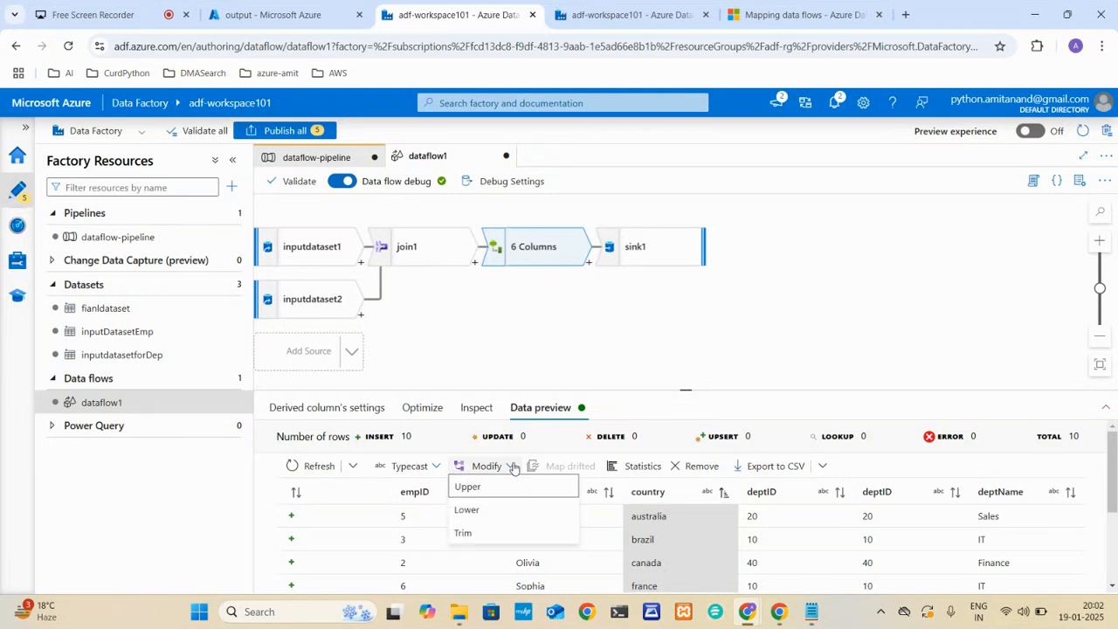
click(488, 490)
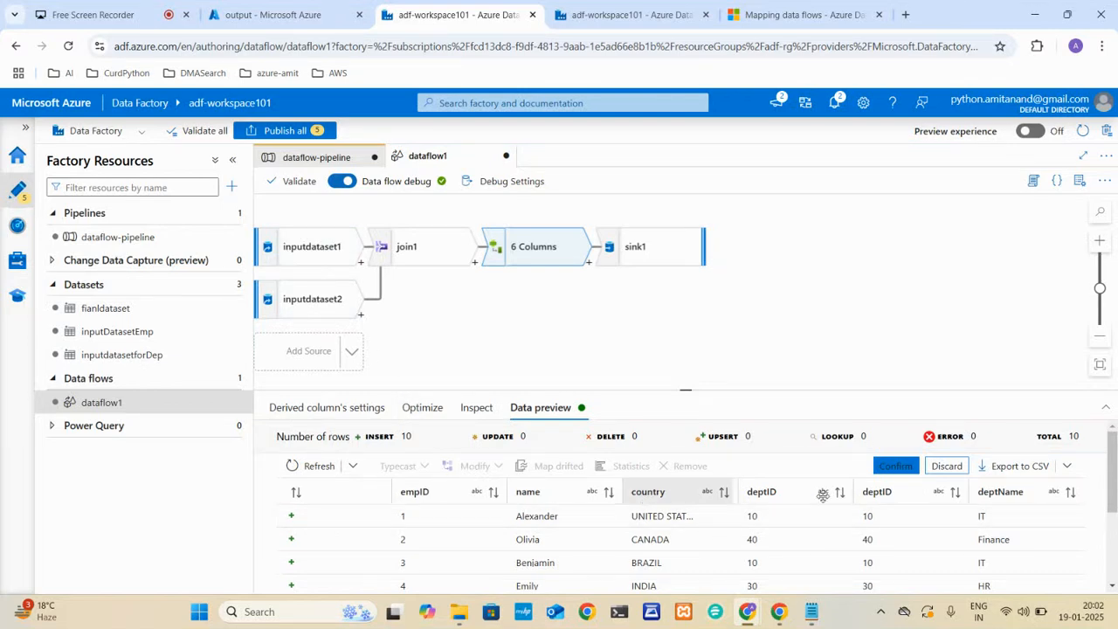
click(895, 465)
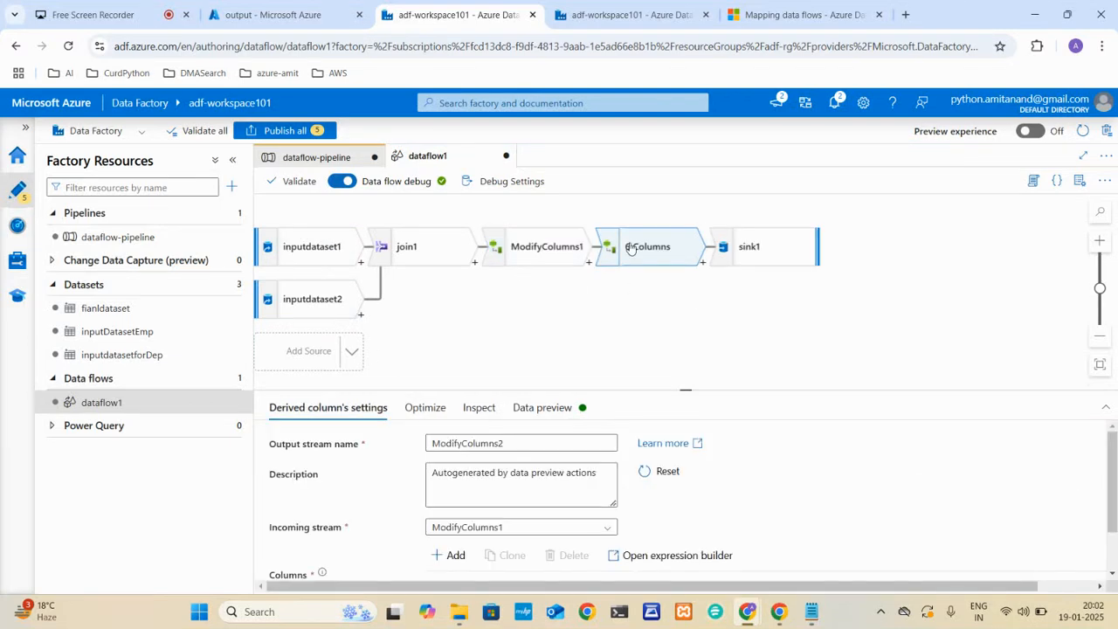
click(541, 408)
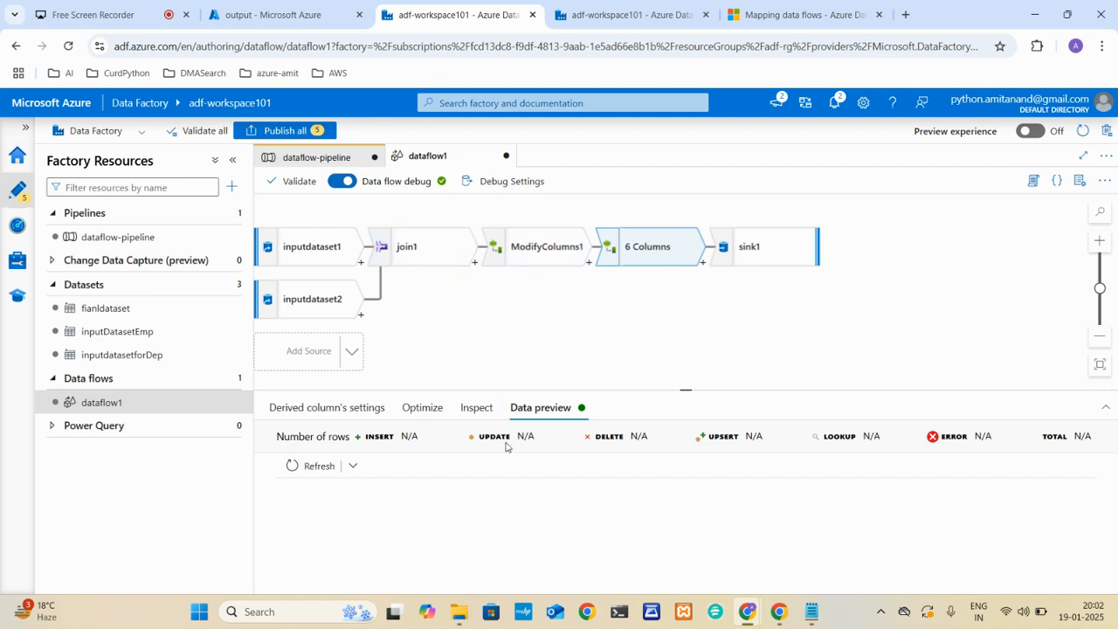
click(314, 472)
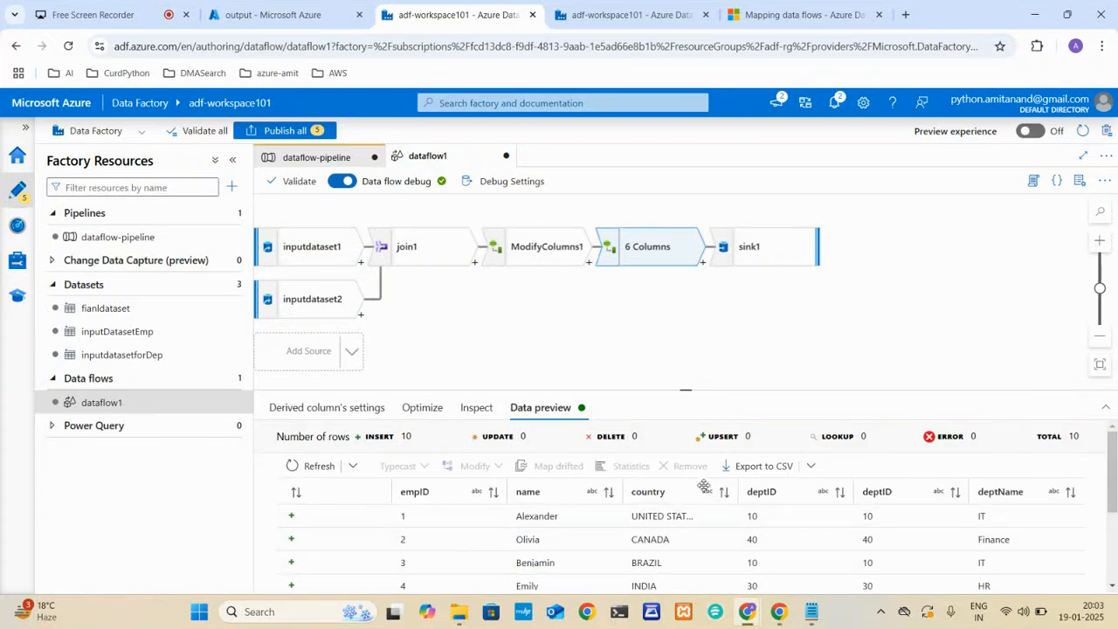
Refresh the data preview of sink1 and set its single output file name to updatefinal.csv
click(749, 258)
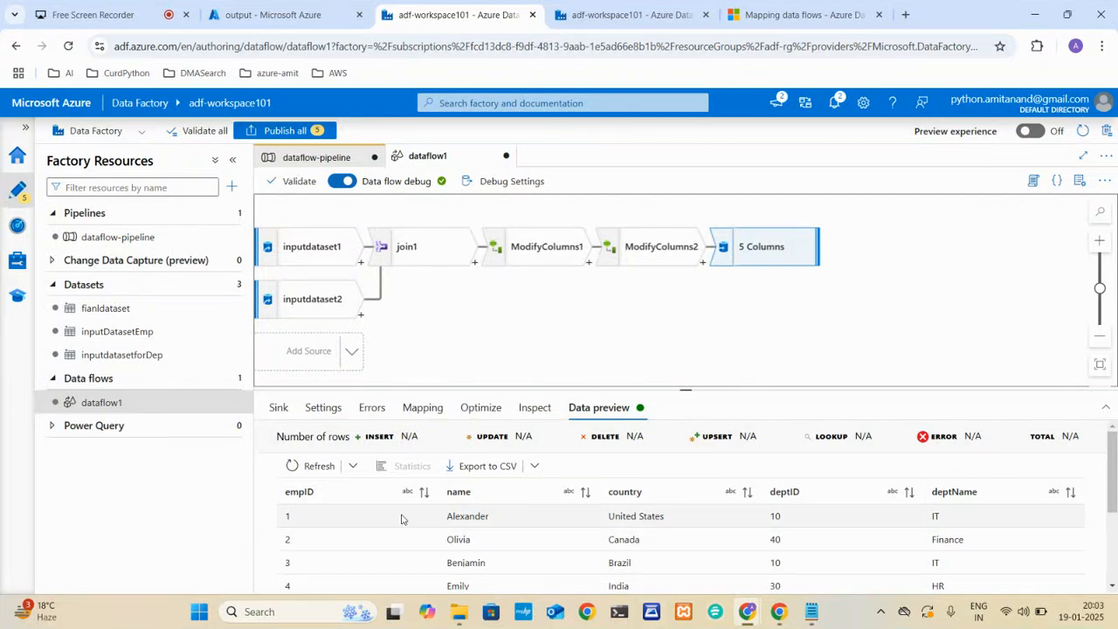
click(302, 470)
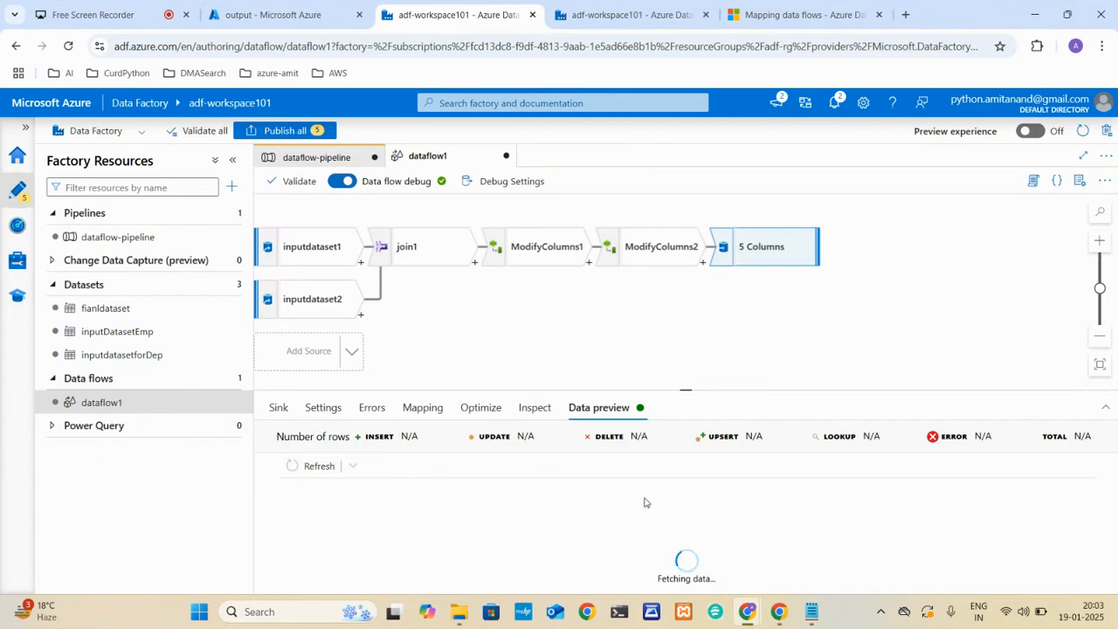
click(476, 408)
click(324, 410)
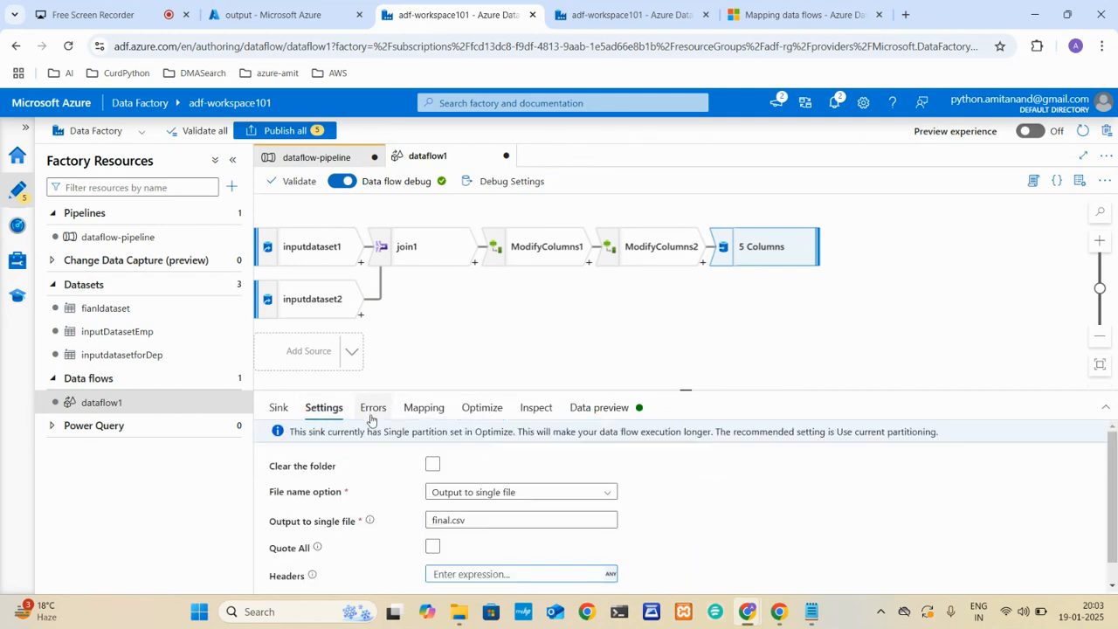
click(430, 519)
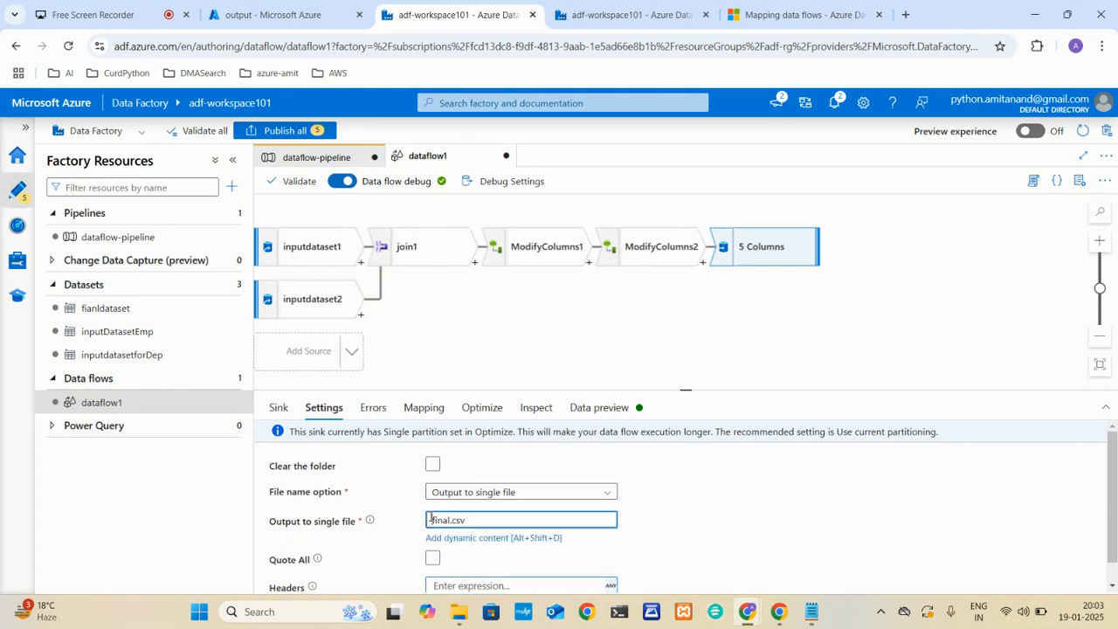
text(update)
Check the country values in sink1's data preview and start a debug run of dataflow-pipeline
click(599, 408)
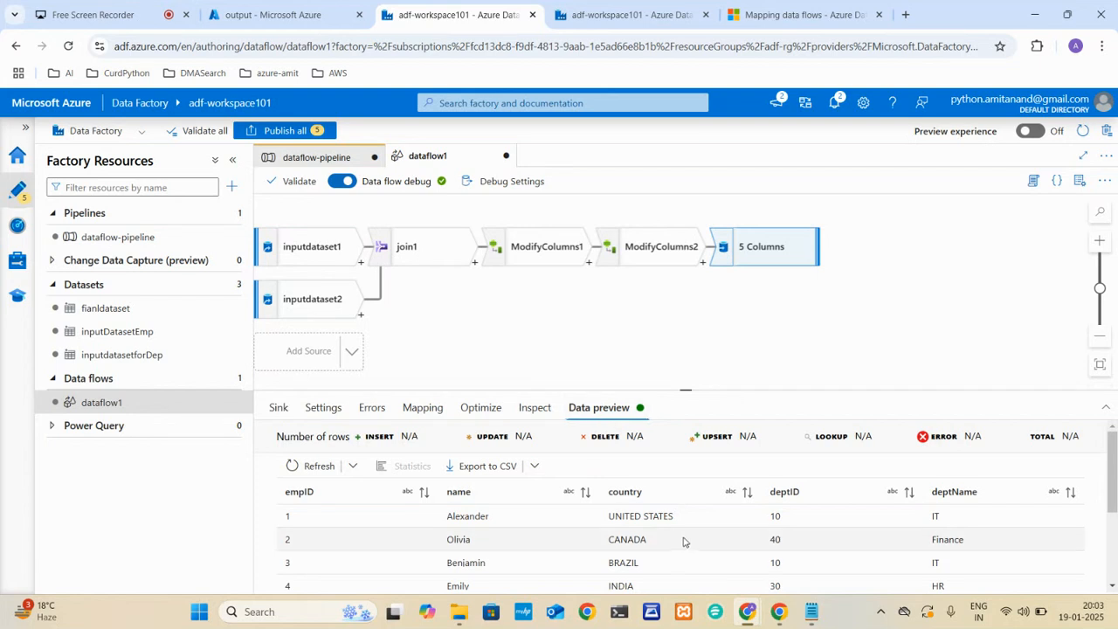
scroll(644, 538, down, 3)
scroll(645, 541, up, 1)
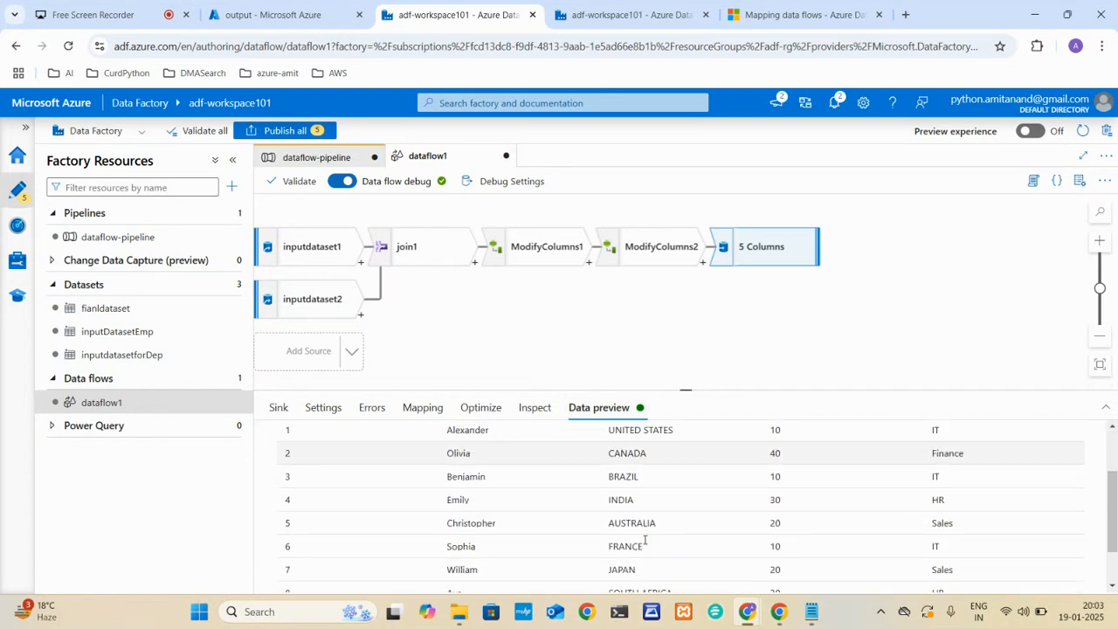
scroll(644, 541, up, 2)
click(318, 157)
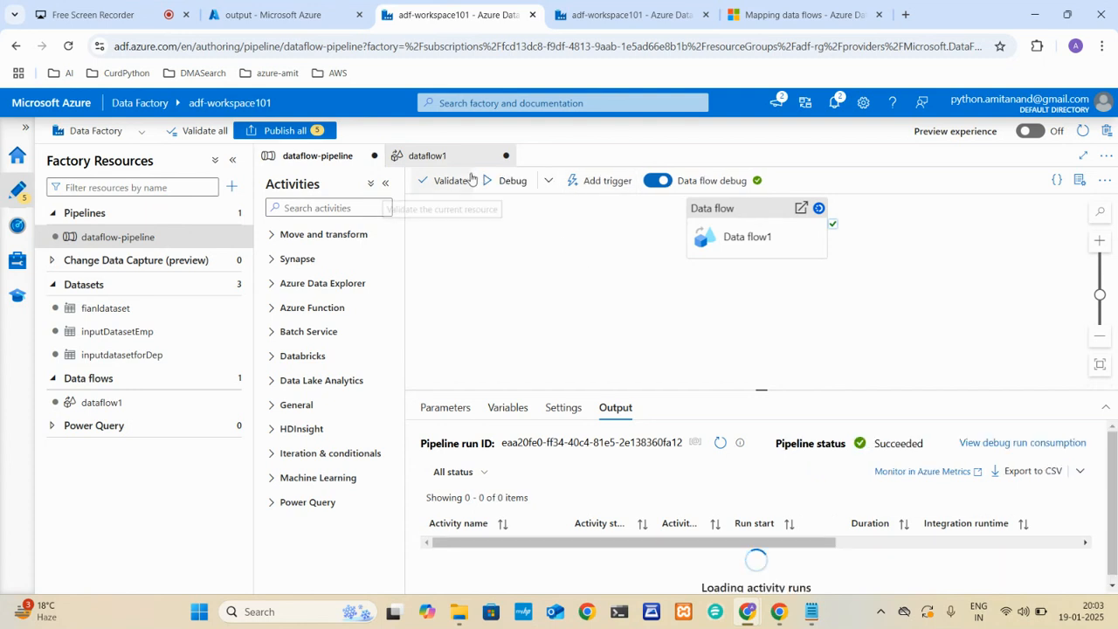
click(507, 183)
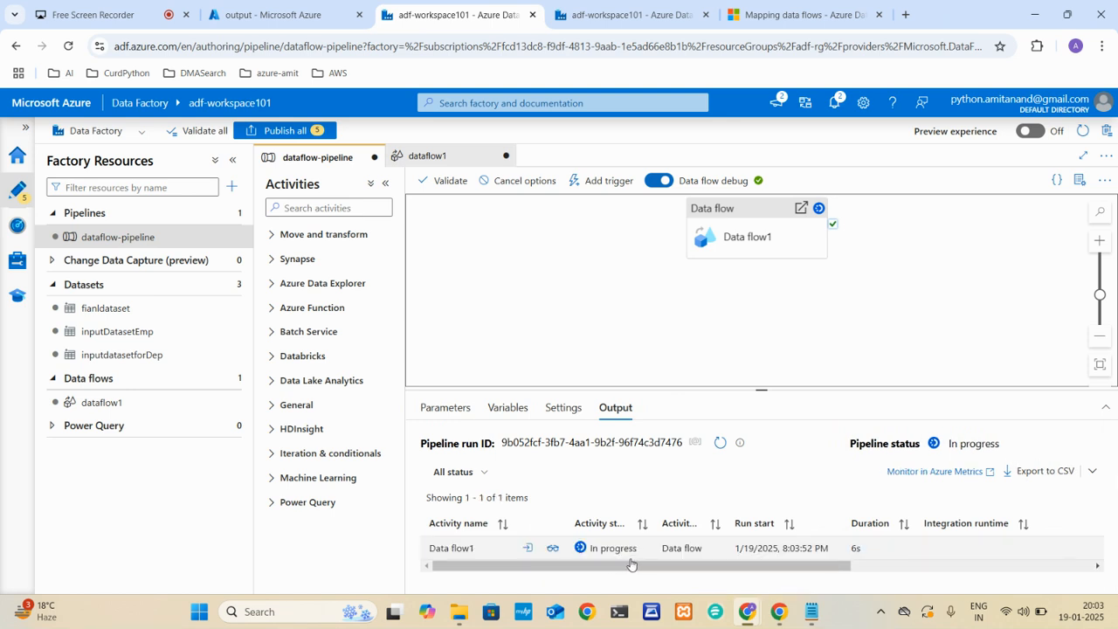
Switch to the Azure portal, refresh the output container, and examine updatefinal.csv in a table preview, including its country column
click(322, 12)
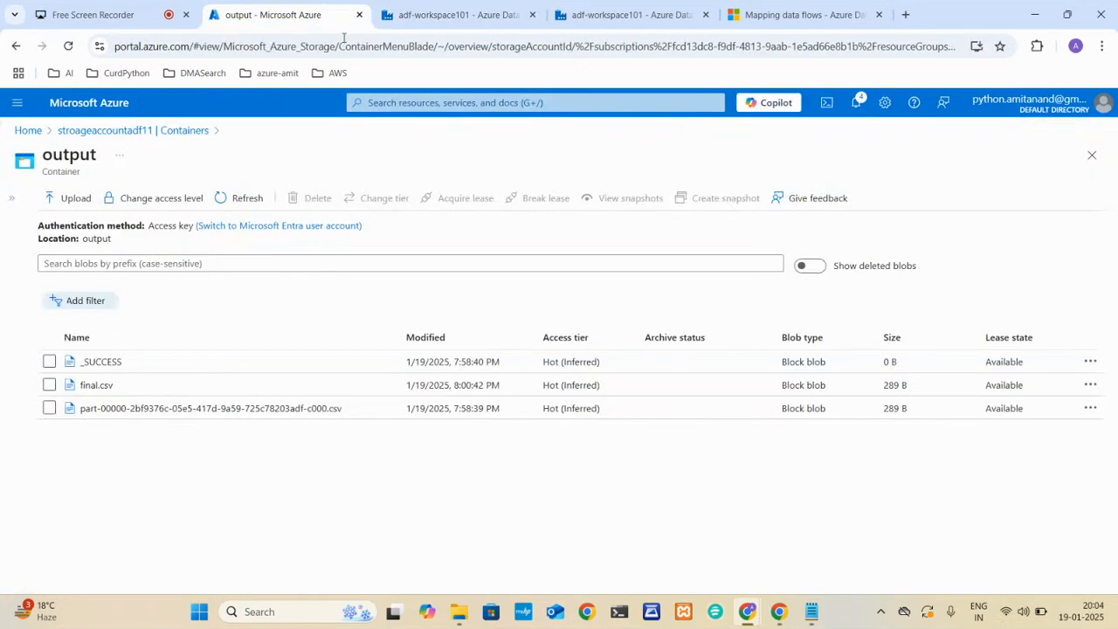
click(253, 200)
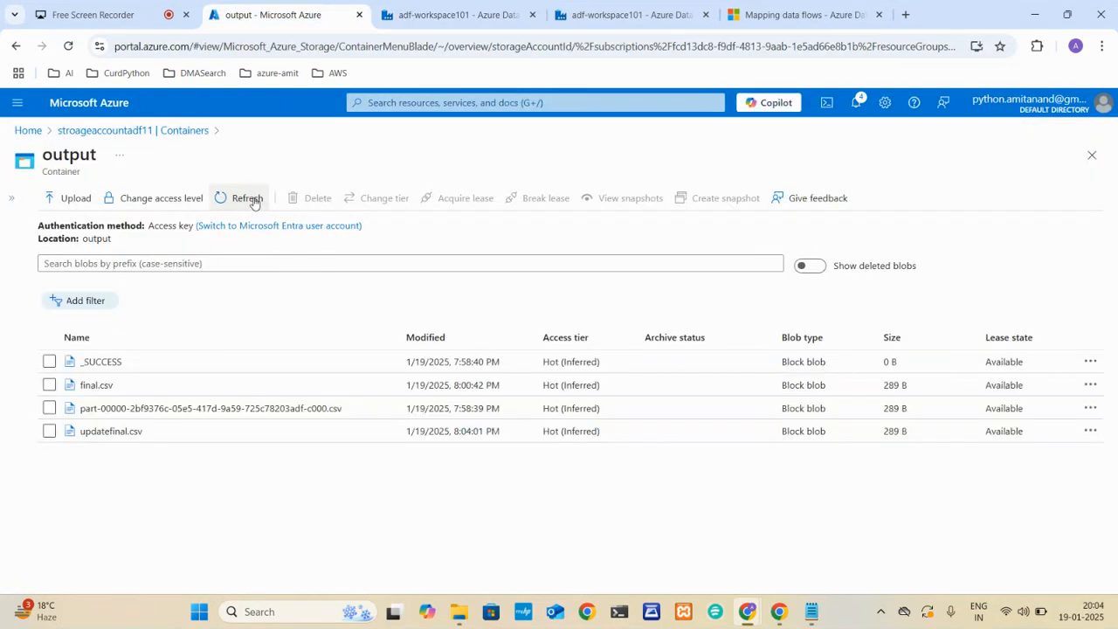
click(110, 431)
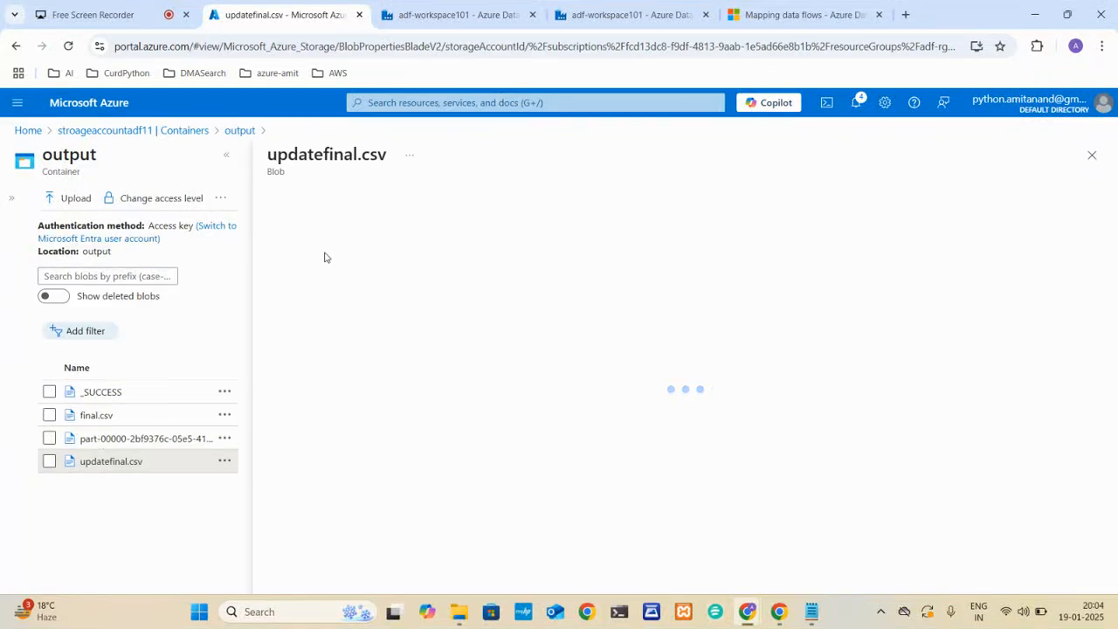
click(461, 229)
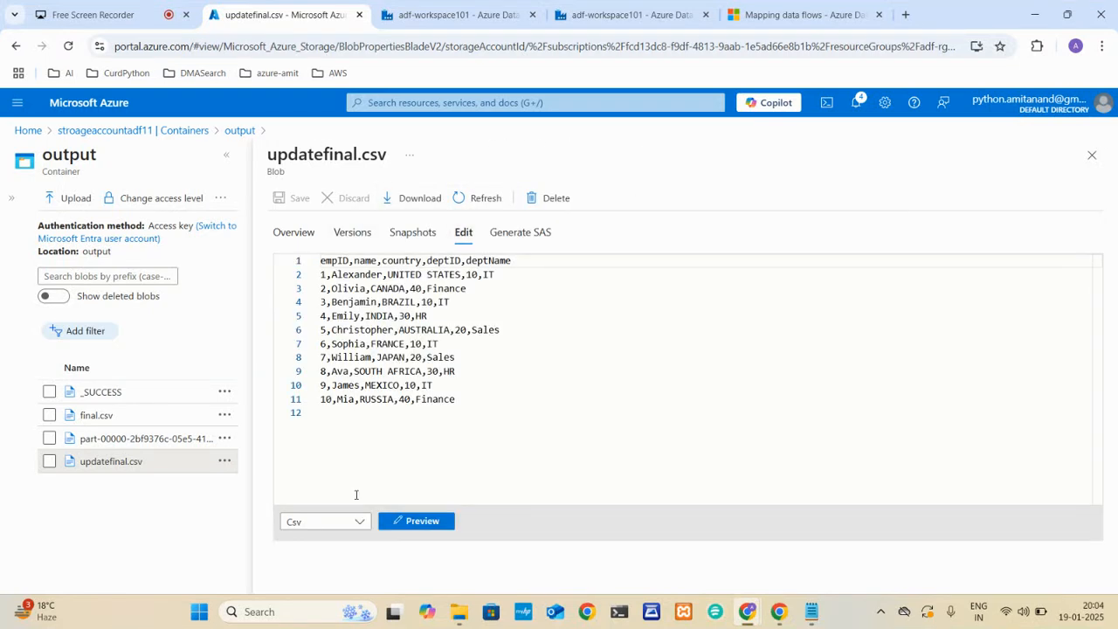
click(407, 520)
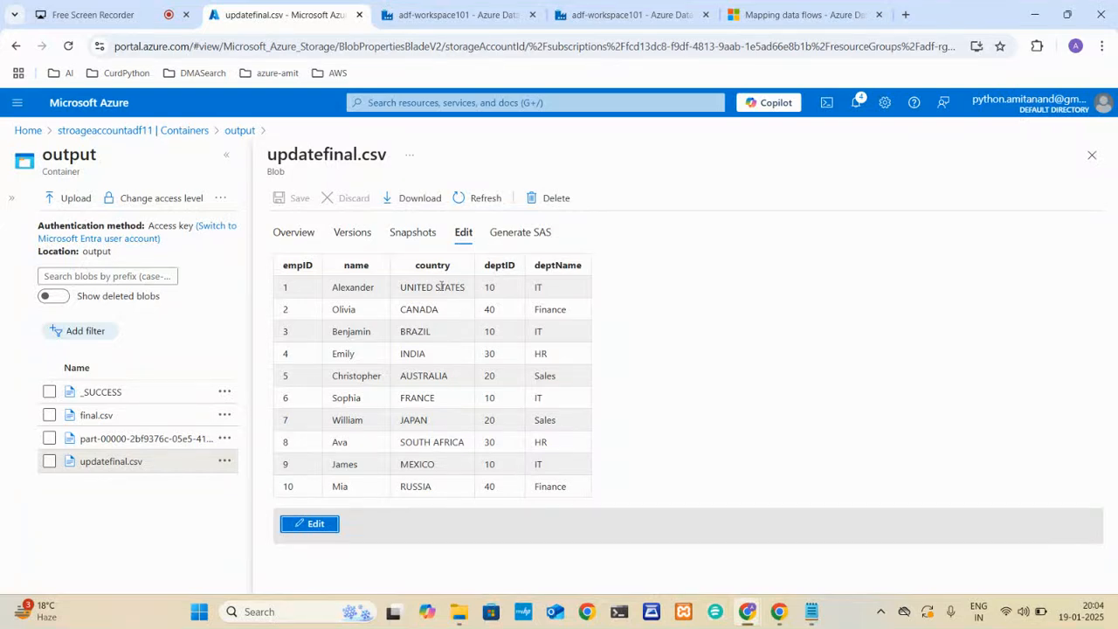
drag(432, 493, 279, 269)
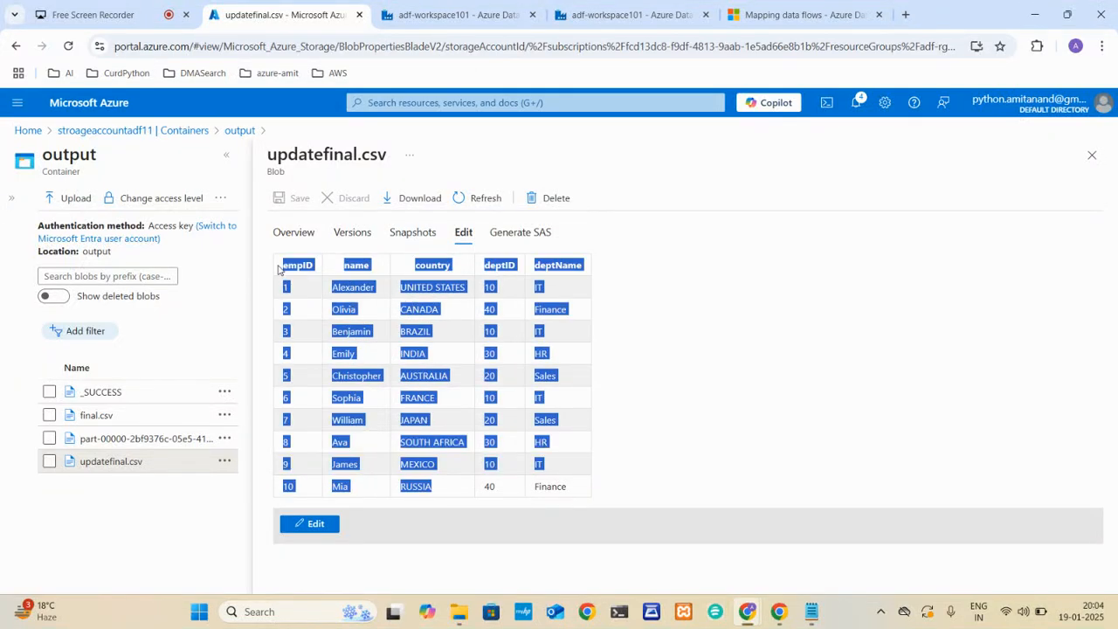
click(452, 326)
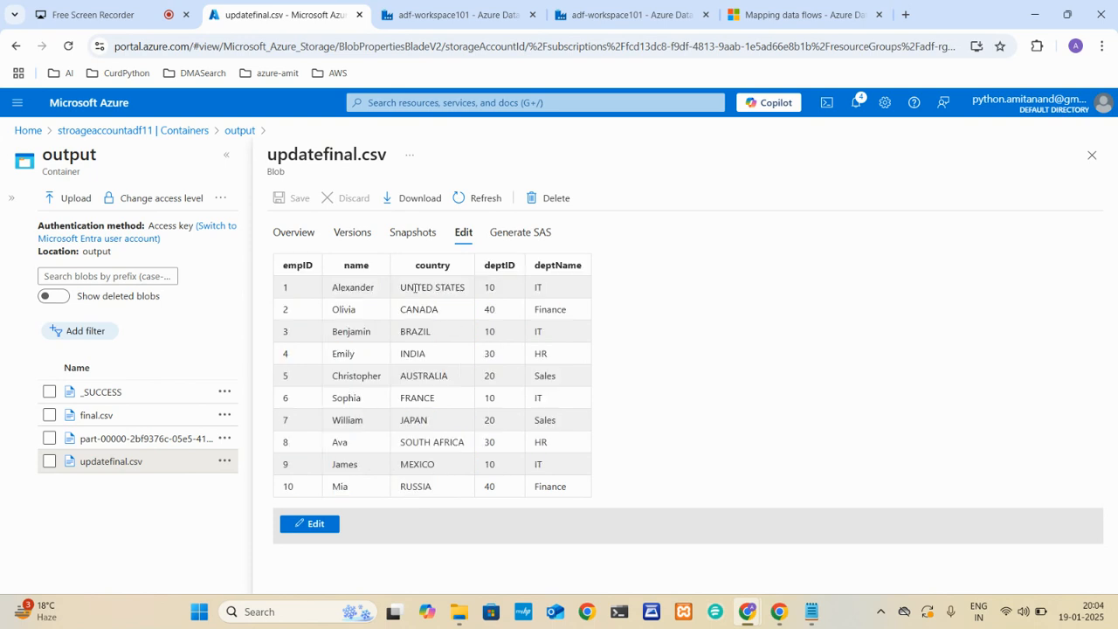
drag(402, 286, 457, 489)
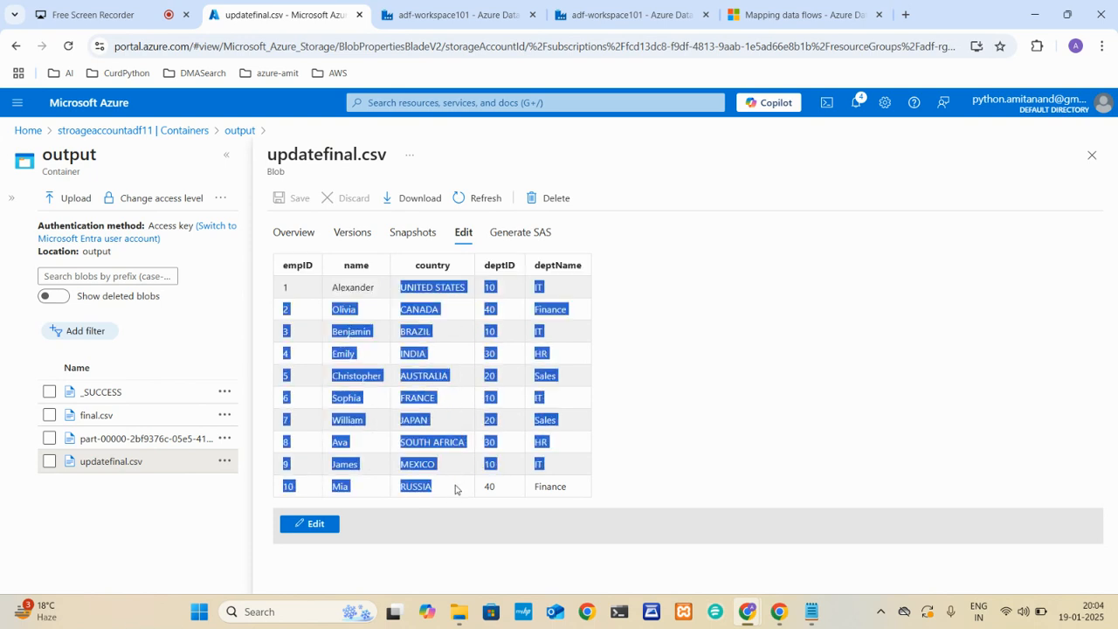
drag(579, 486, 283, 260)
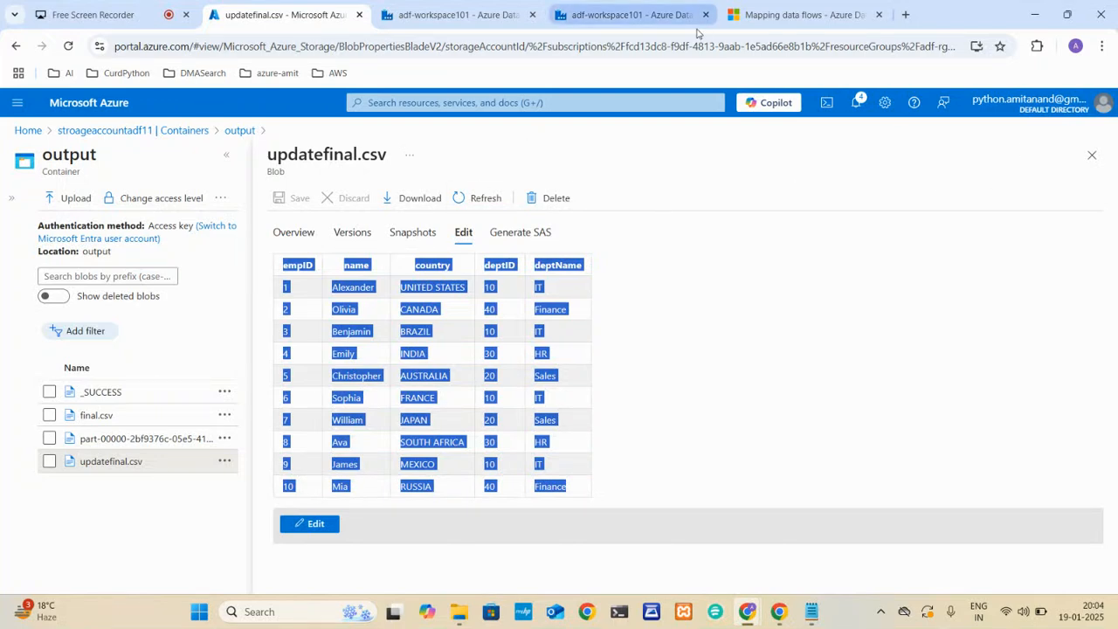
Return to dataflow1 in Data Factory and turn off data flow debug, ending the debug session
click(475, 6)
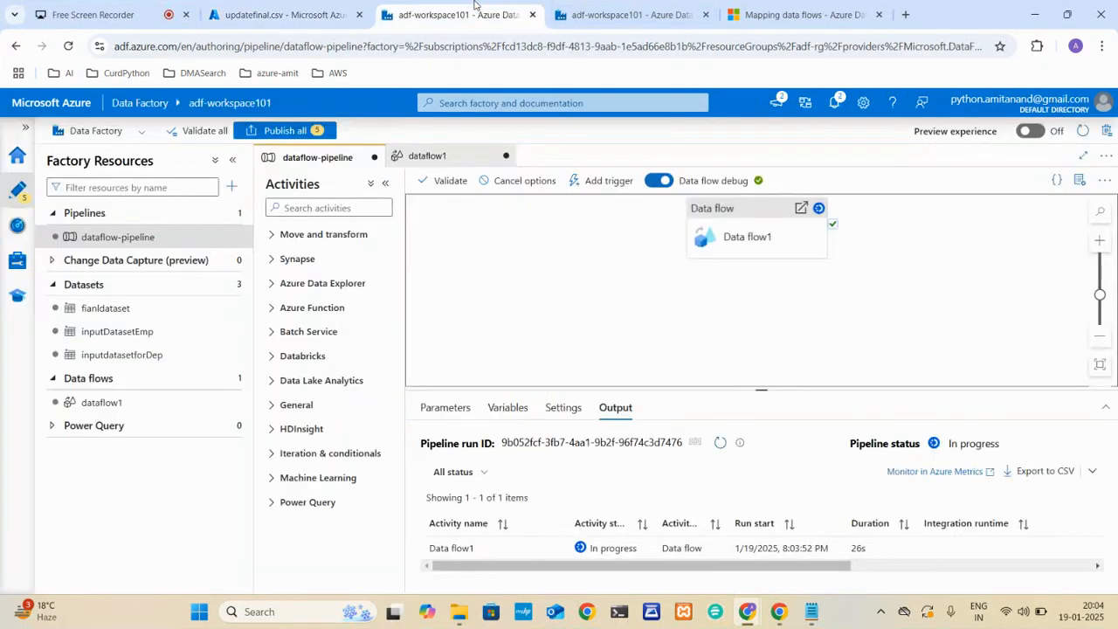
click(437, 159)
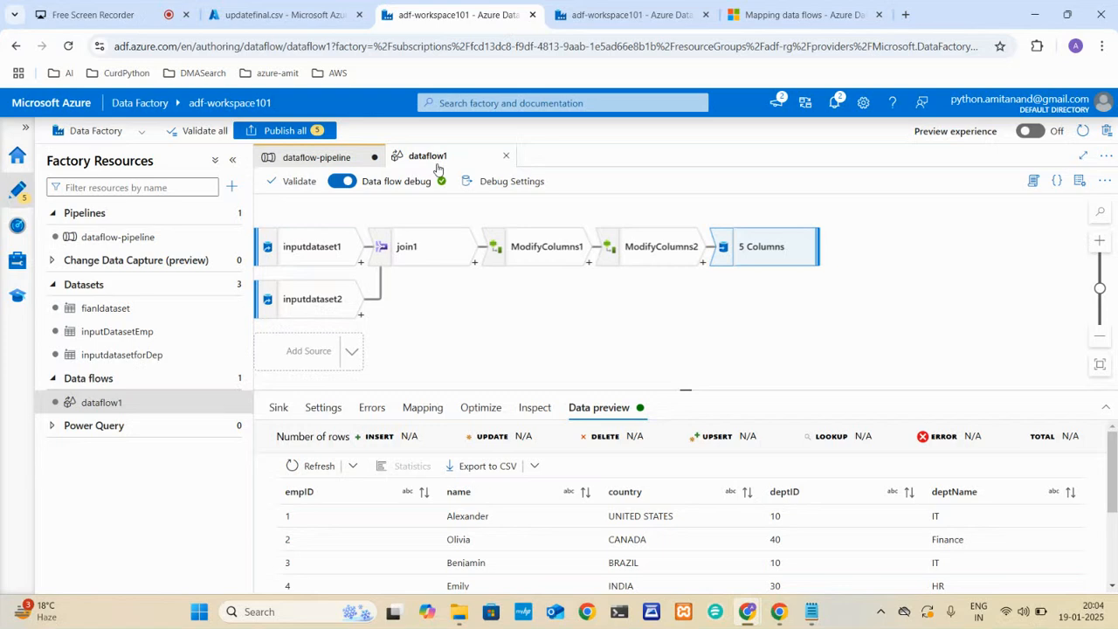
click(334, 182)
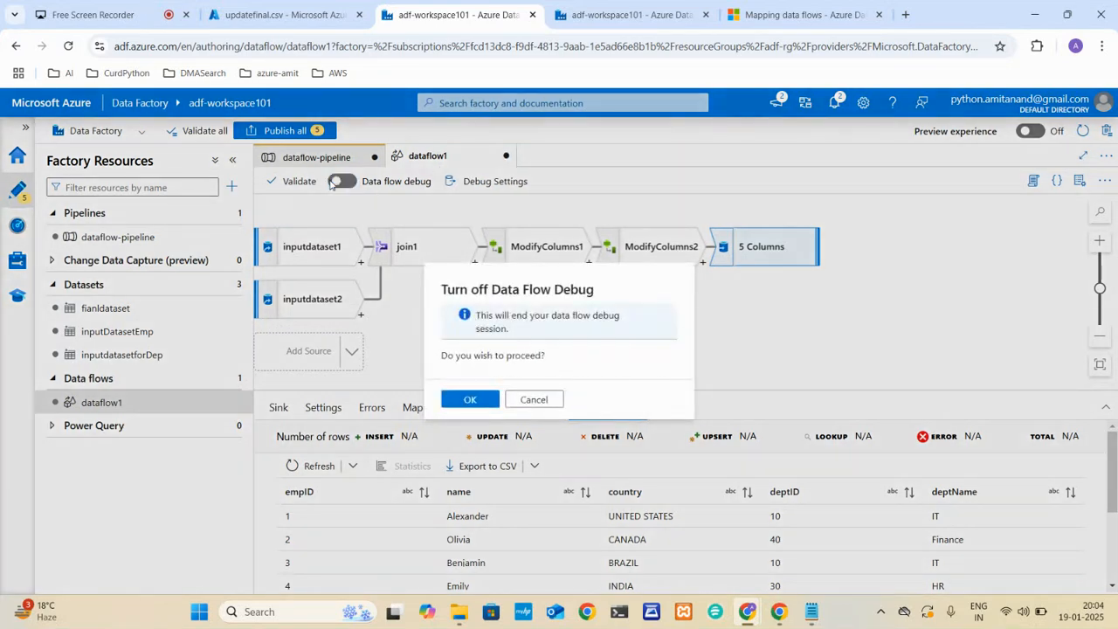
click(465, 400)
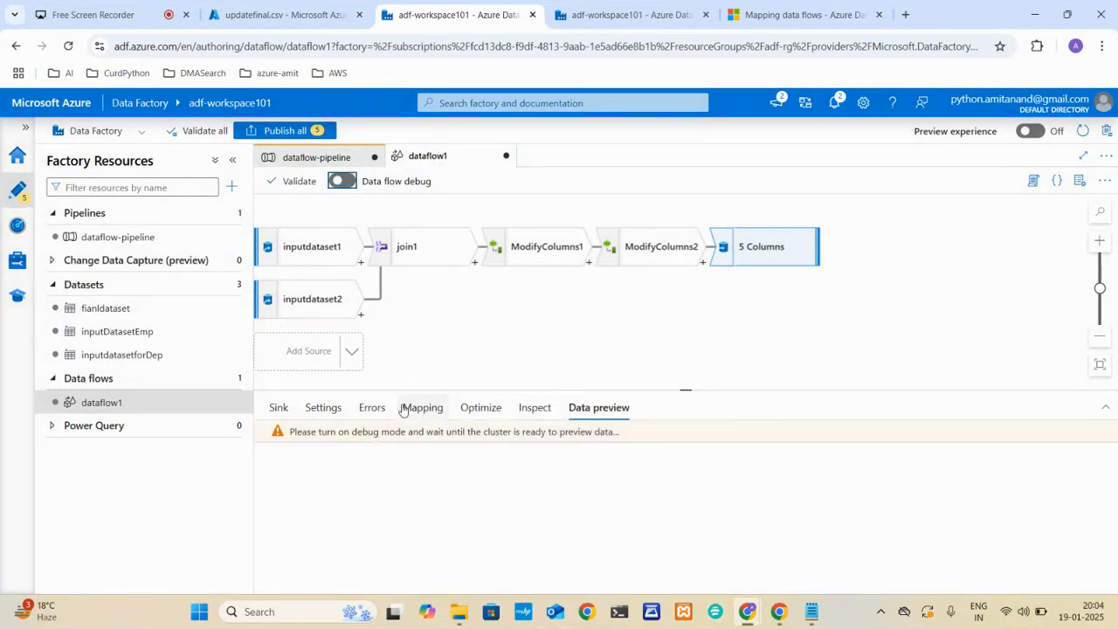